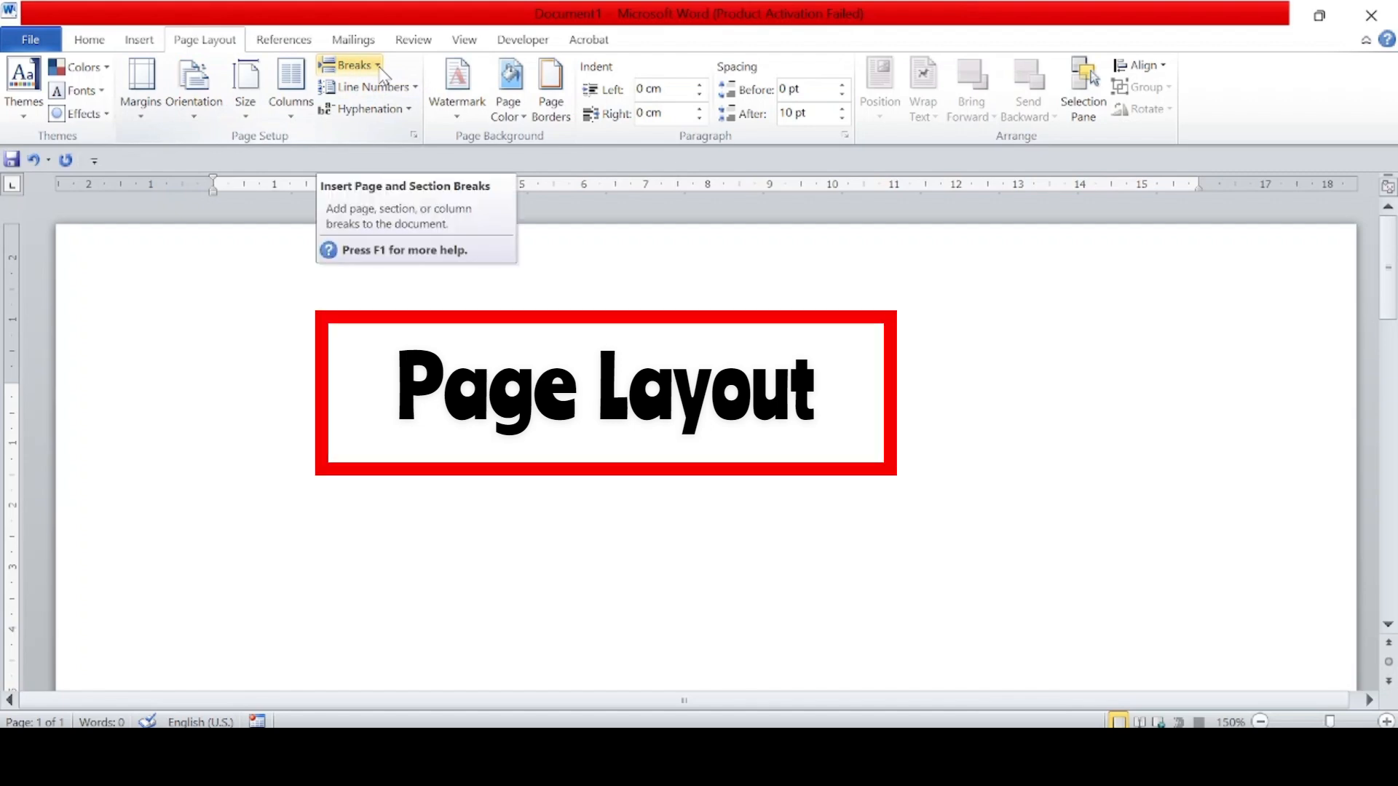
# Fill the blank document with sample text using the formula =rand(20,10)
pyautogui.click(140, 40)
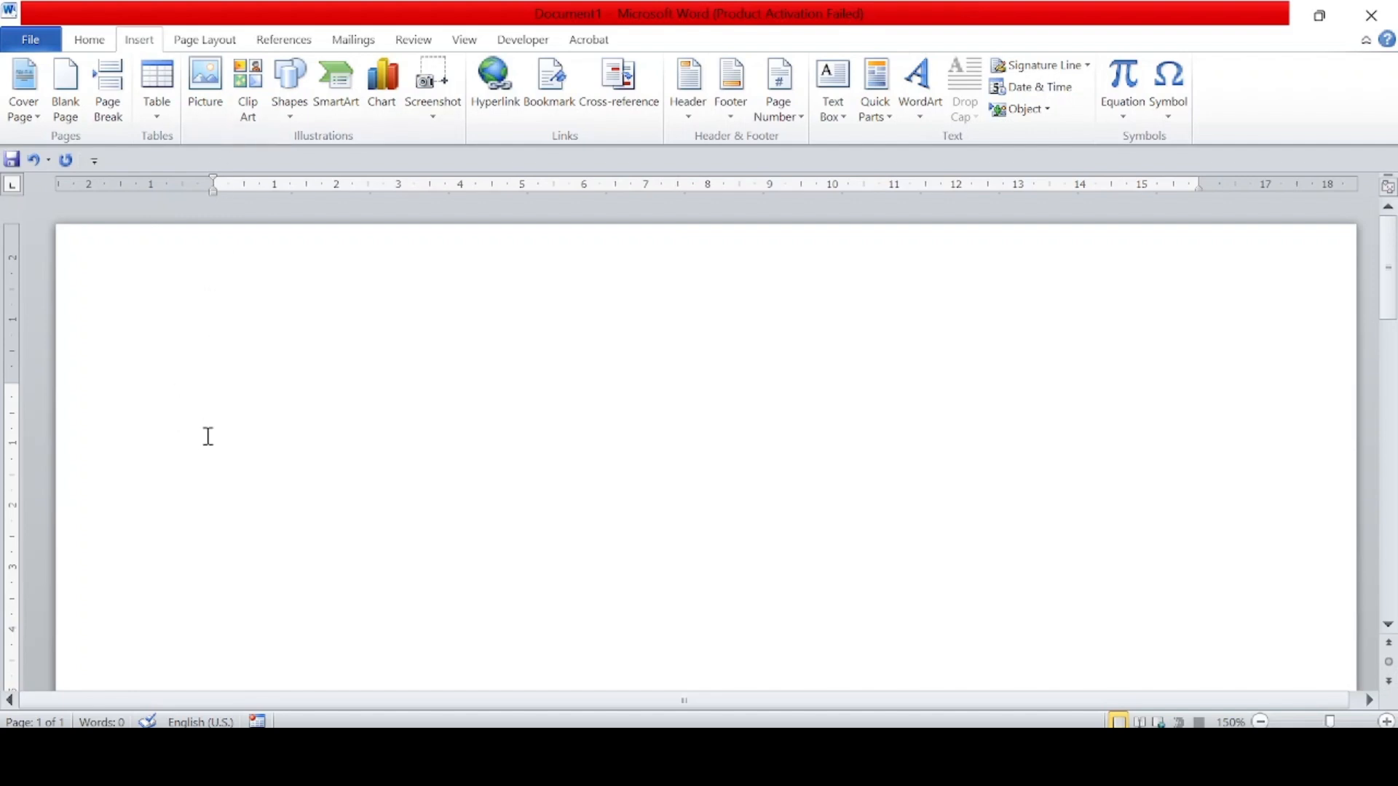
pyautogui.write('=')
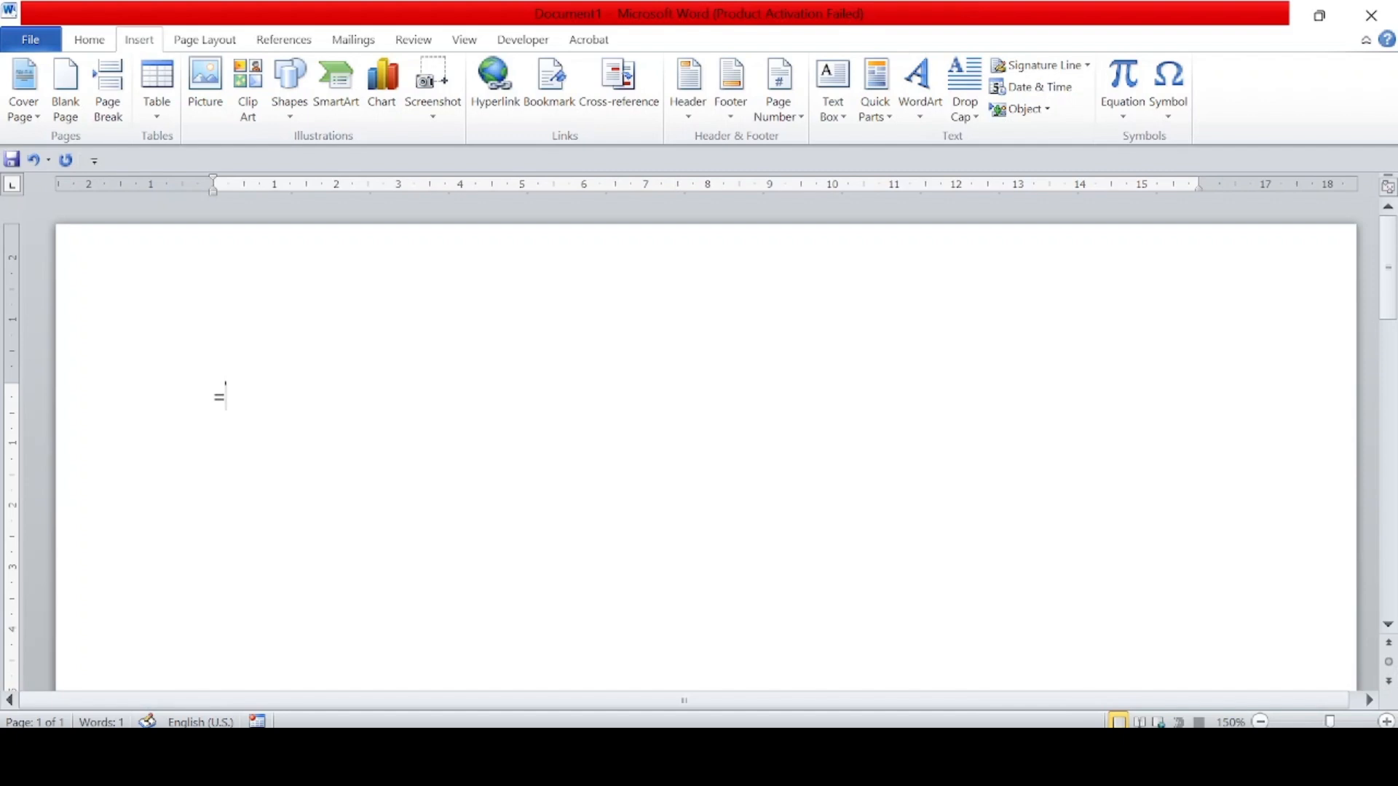
pyautogui.write('rand(')
pyautogui.write('20,')
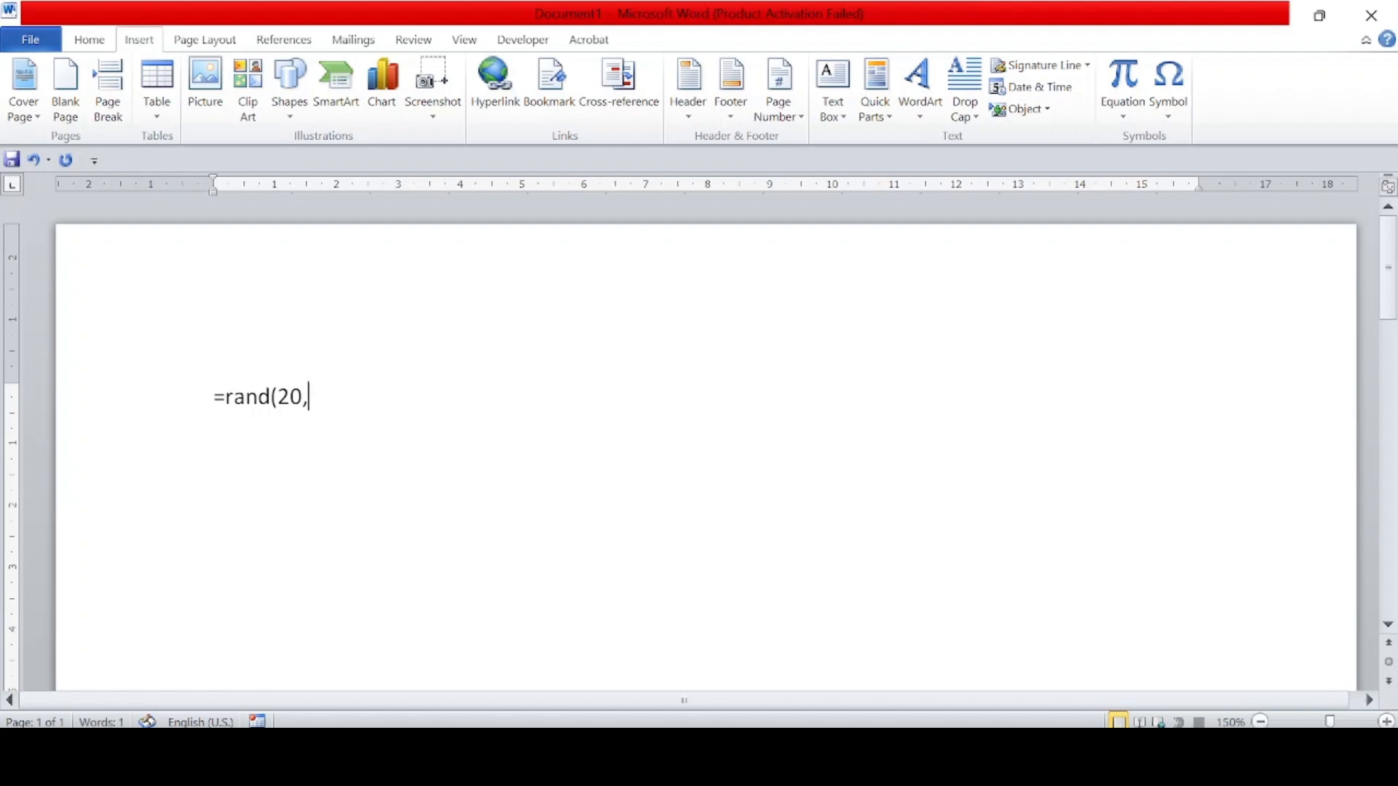
pyautogui.write('10)')
pyautogui.press('Return')
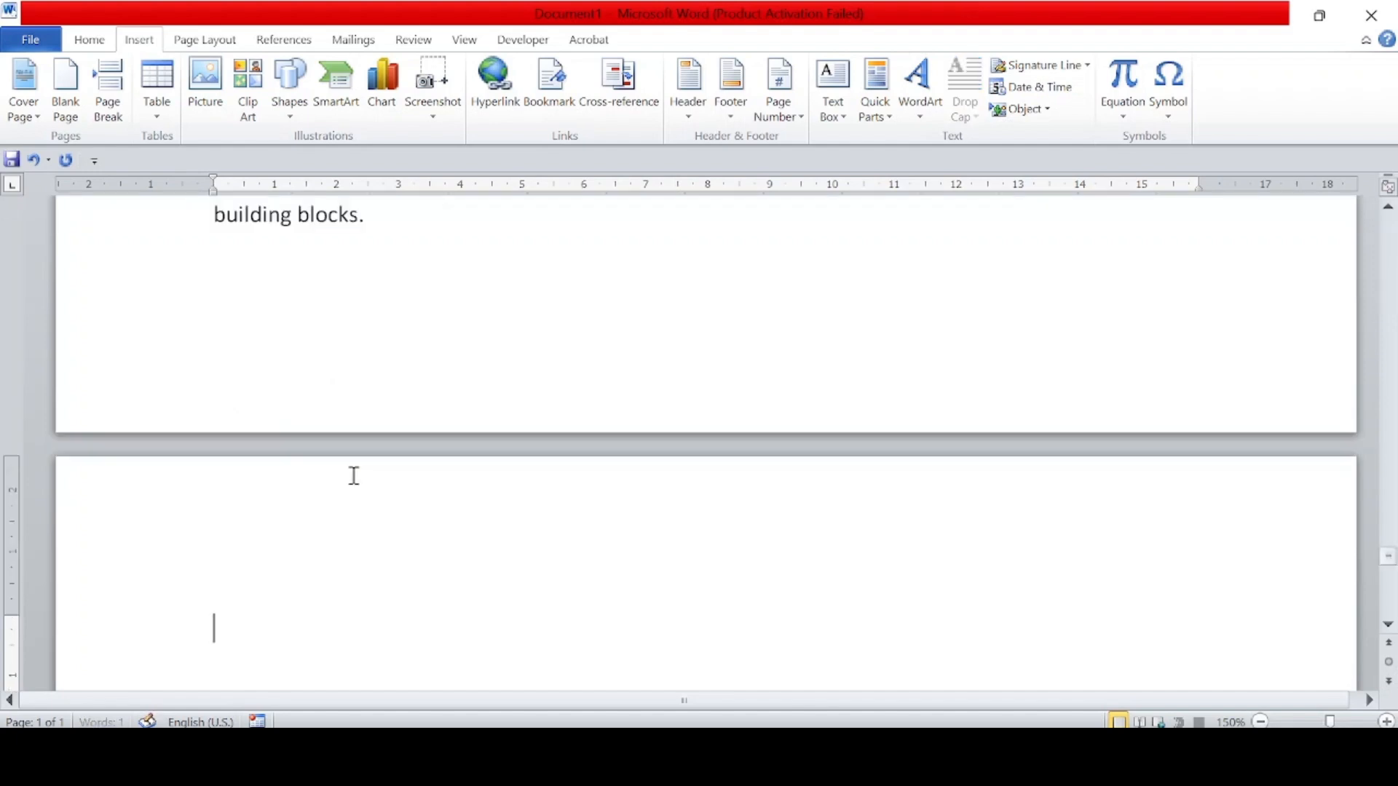
# Look through the generated sample text across the document's pages, ending at the first page
pyautogui.scroll(15, 354, 476)
pyautogui.scroll(15, 354, 476)
pyautogui.scroll(15, 353, 476)
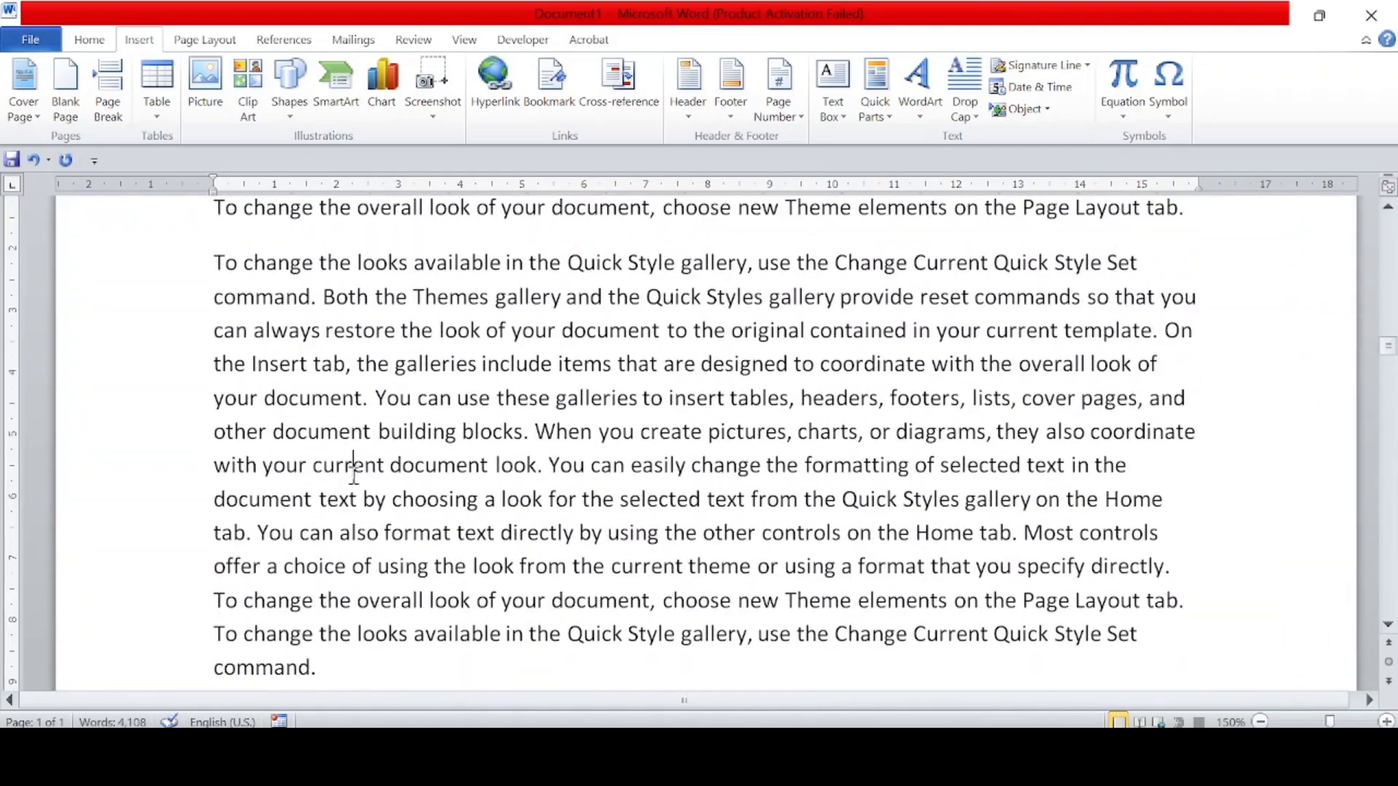
pyautogui.scroll(15, 354, 476)
pyautogui.scroll(15, 354, 476)
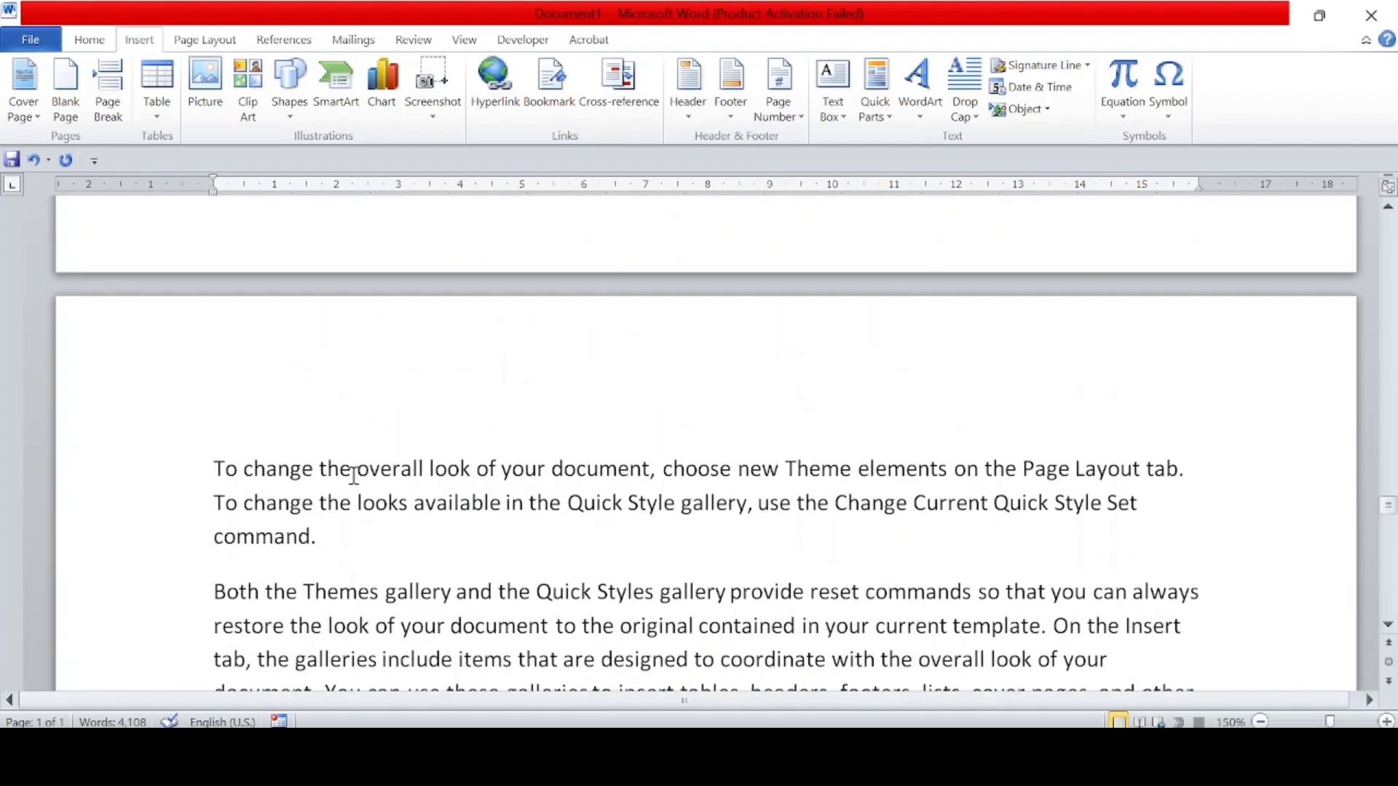
pyautogui.click(354, 476)
pyautogui.scroll(-10, 354, 477)
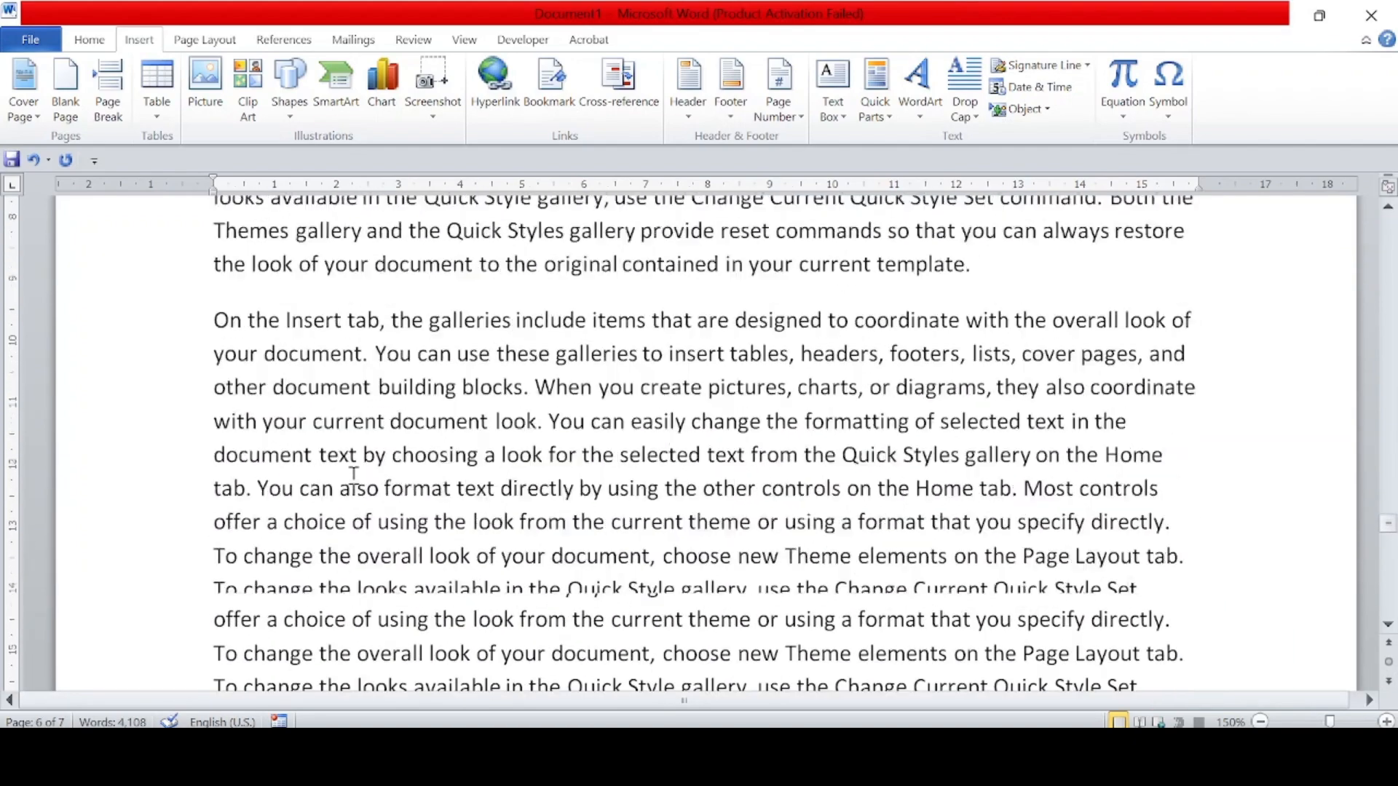
pyautogui.scroll(-15, 354, 477)
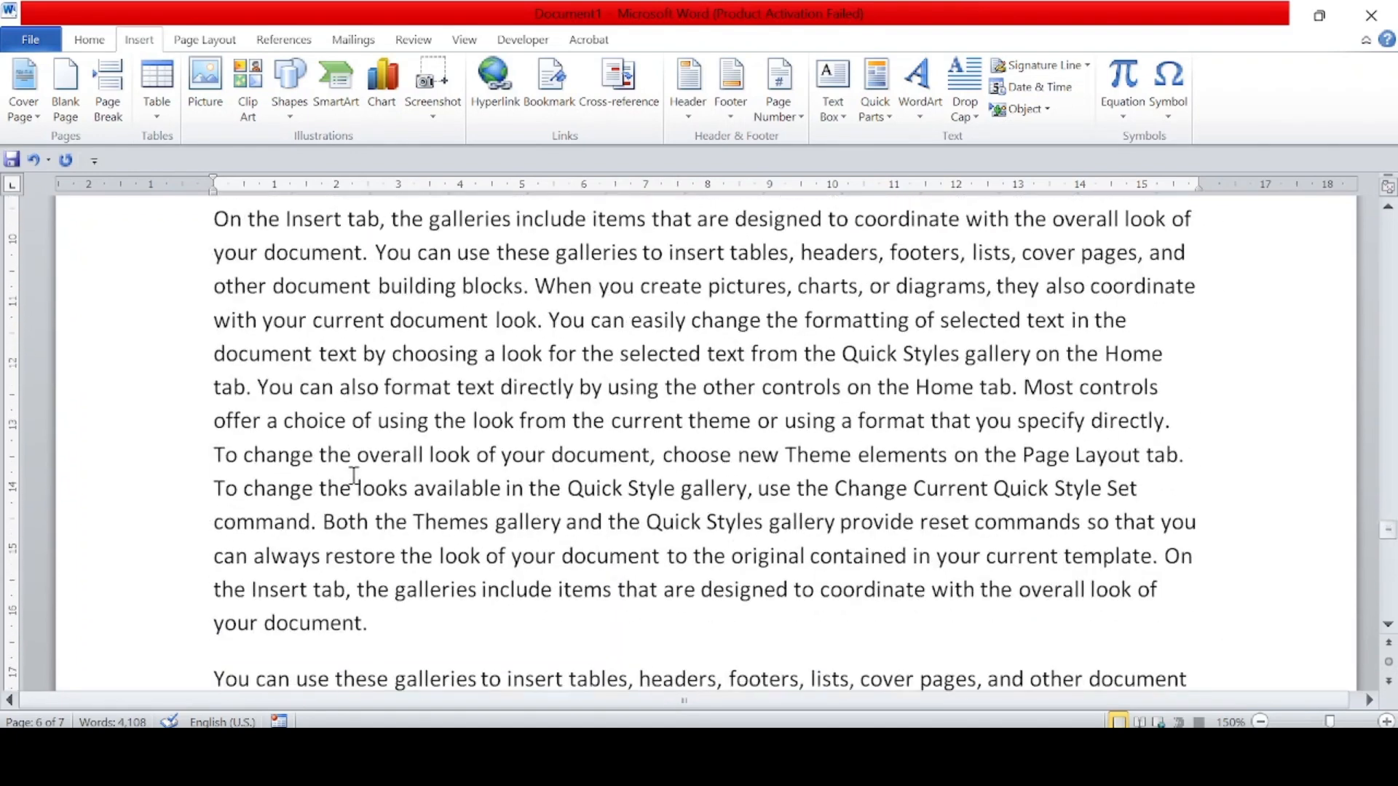
pyautogui.scroll(6, 354, 477)
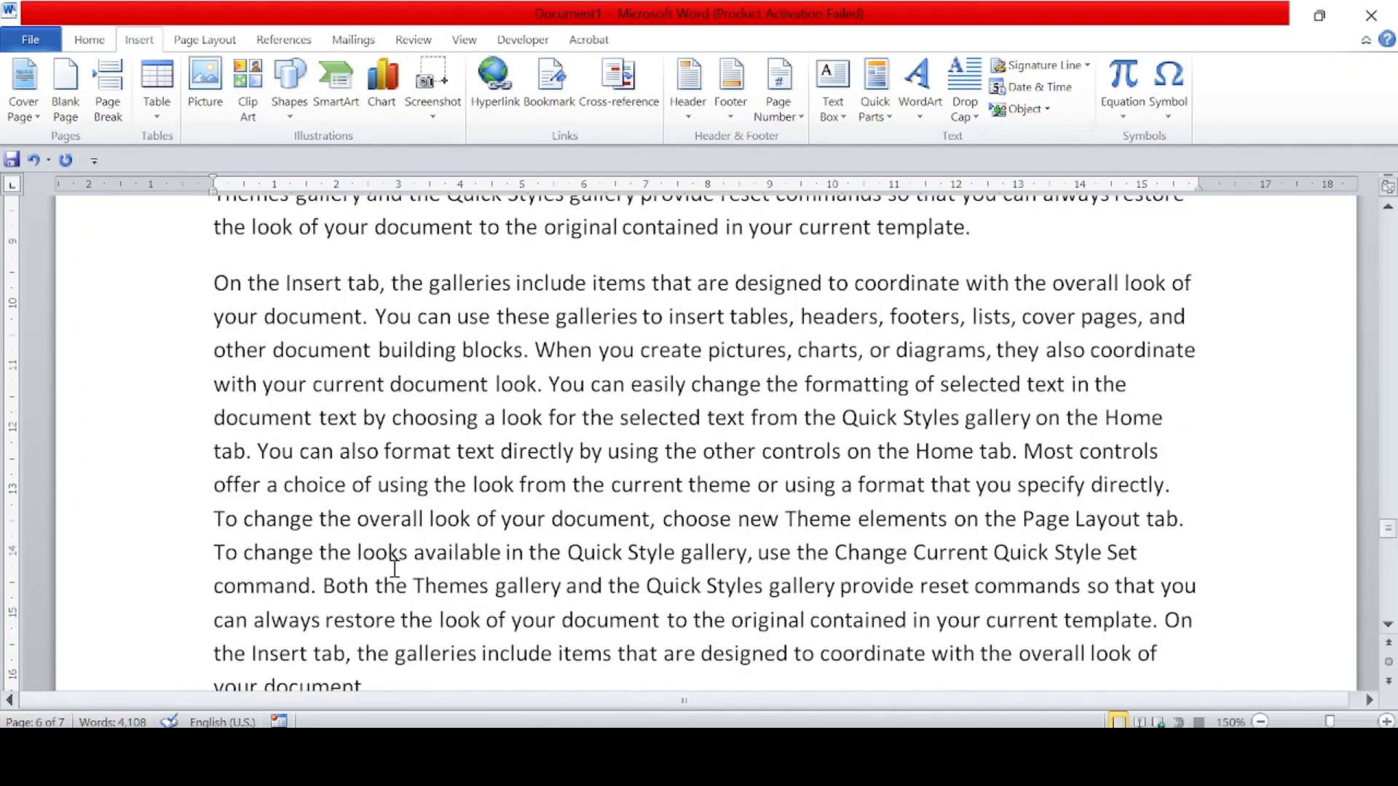
pyautogui.scroll(5, 445, 523)
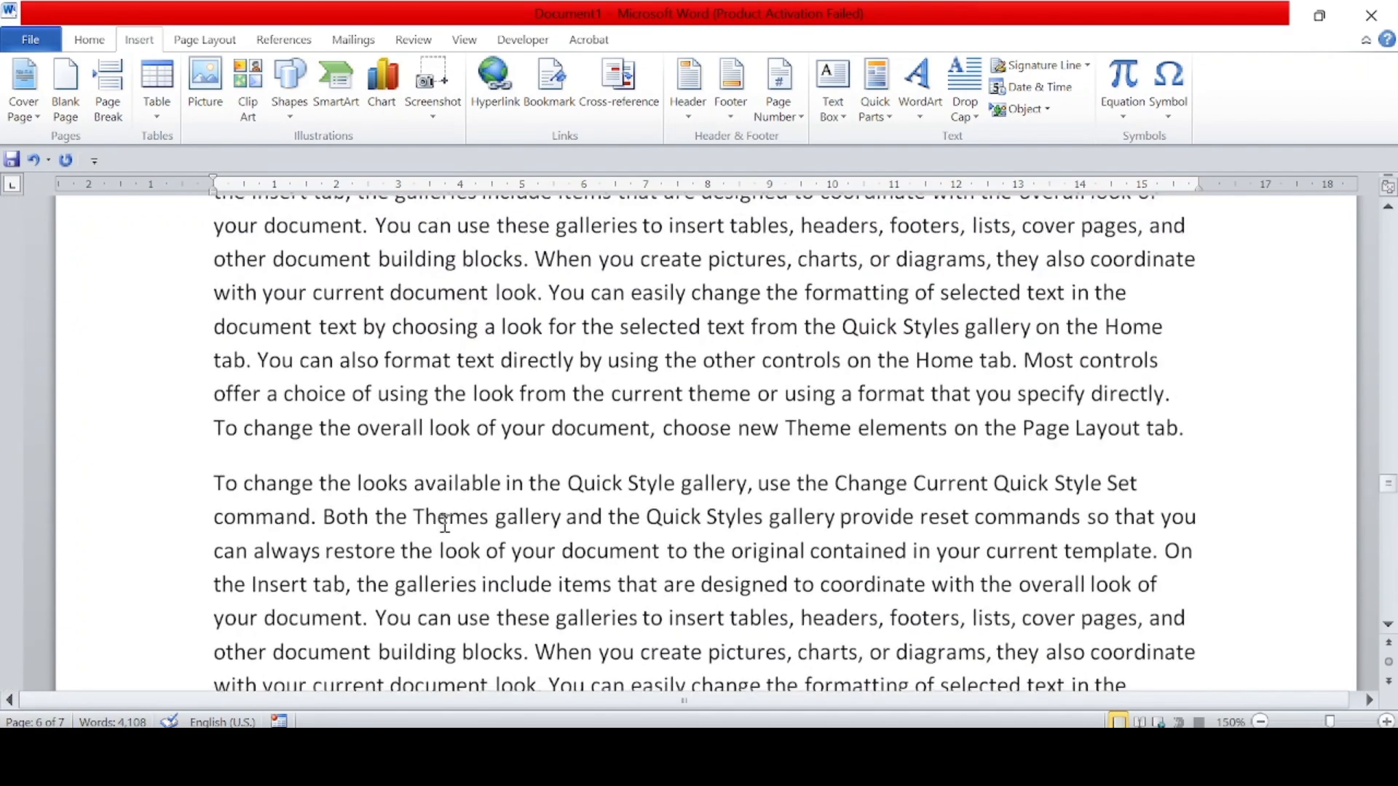
pyautogui.scroll(10, 446, 523)
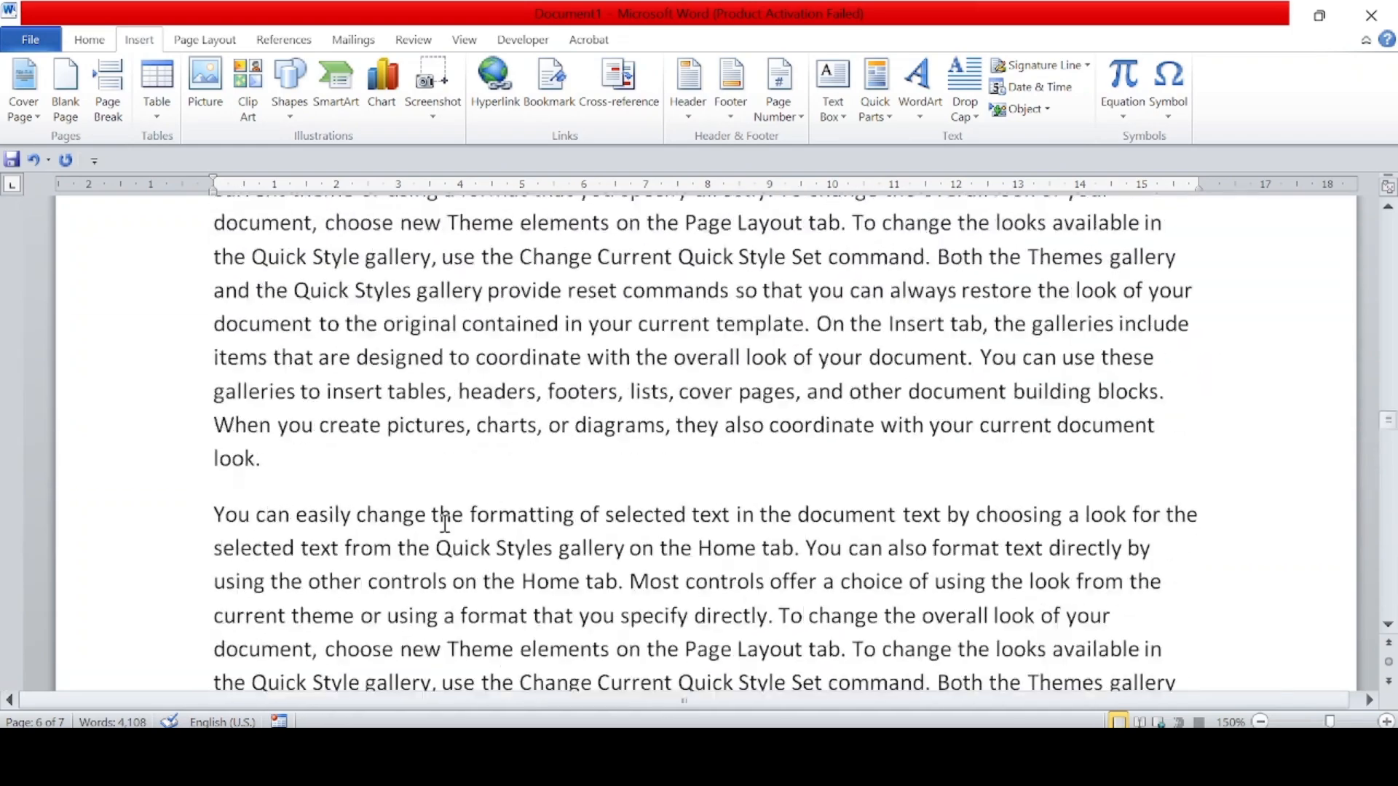
pyautogui.scroll(8, 446, 523)
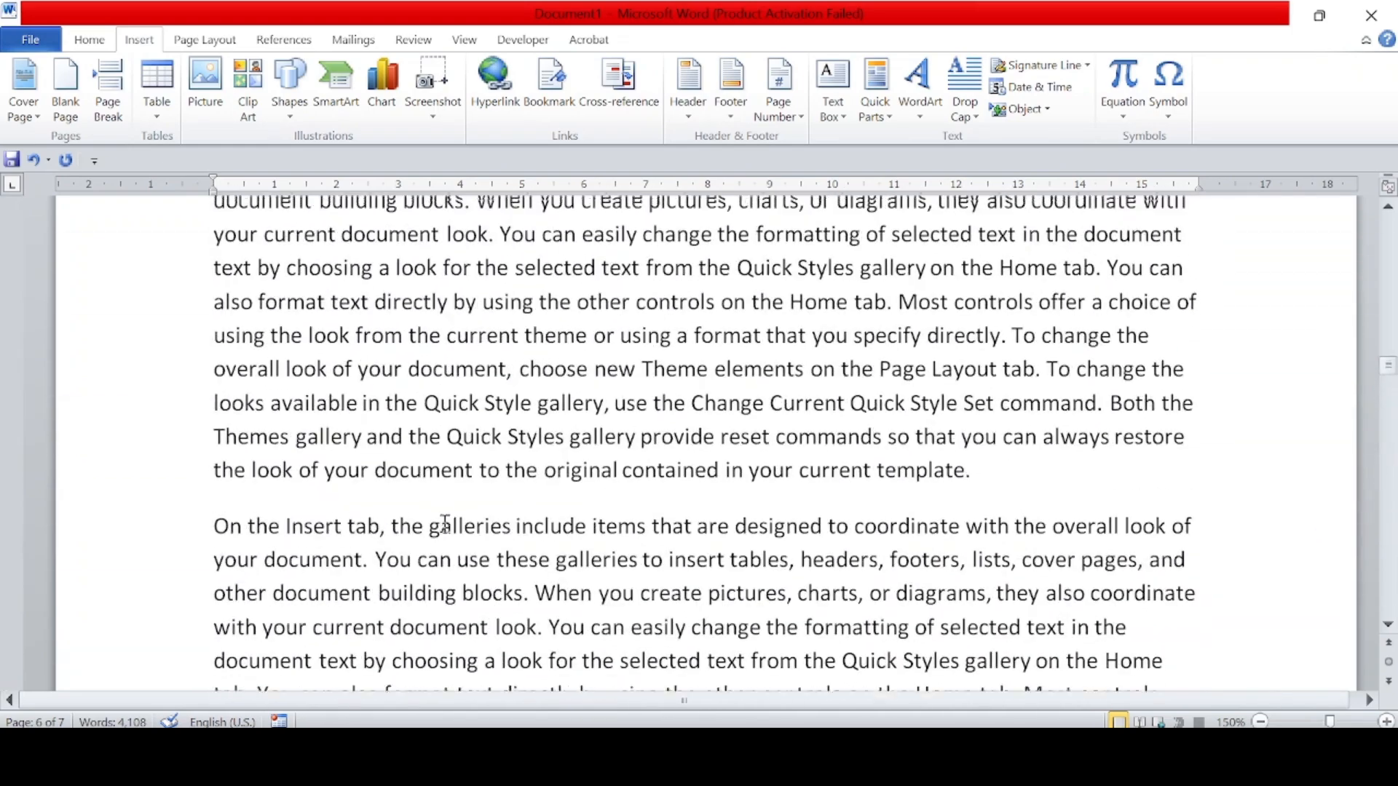
pyautogui.scroll(10, 446, 523)
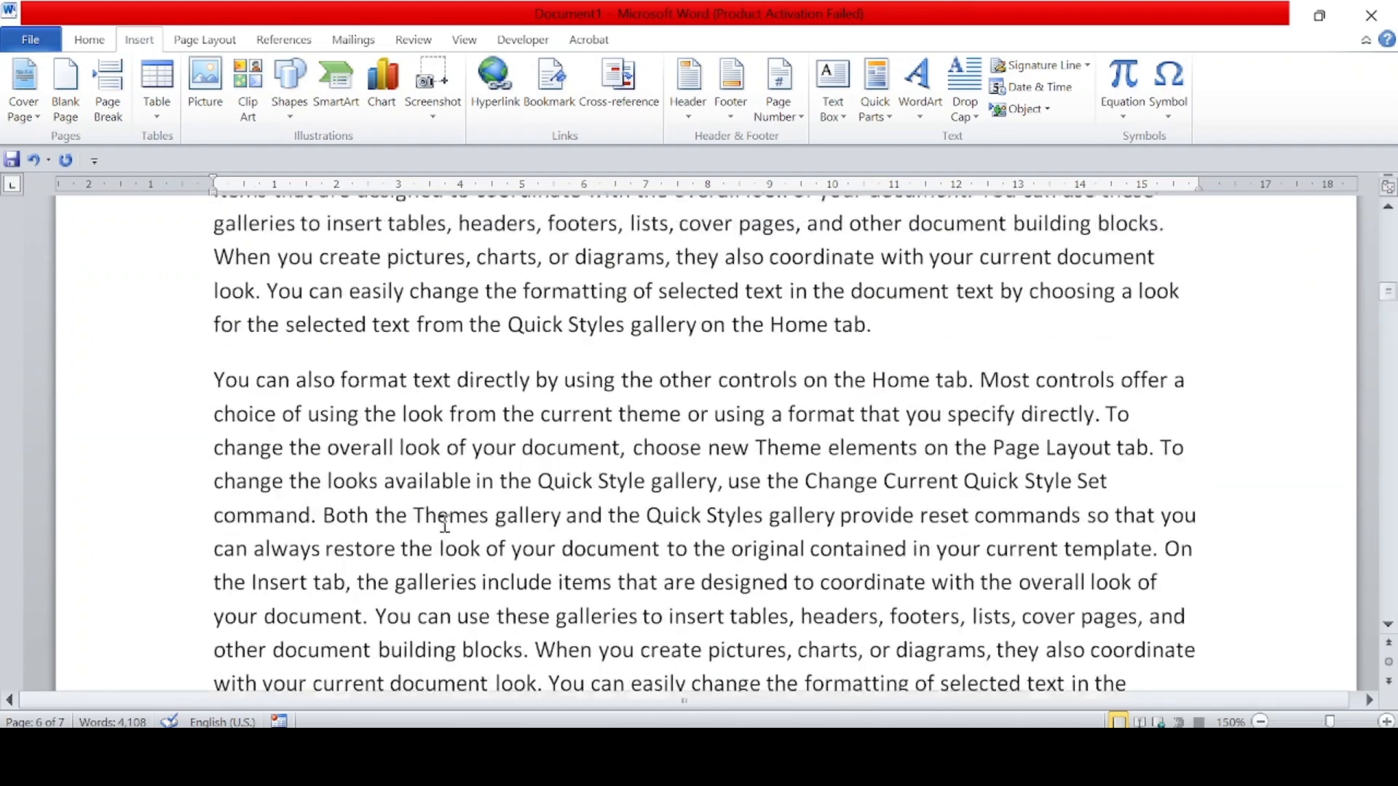
pyautogui.scroll(10, 445, 523)
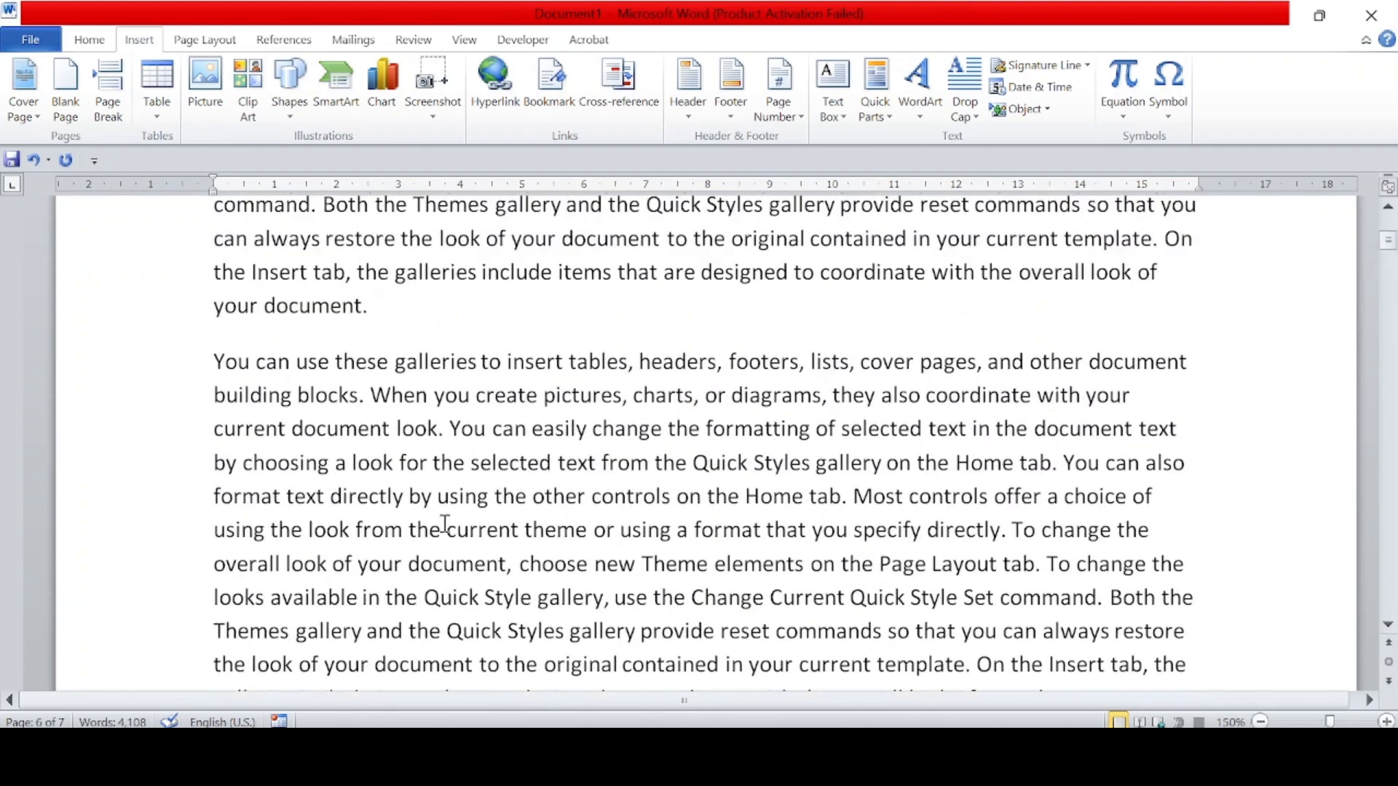
pyautogui.scroll(-3, 446, 523)
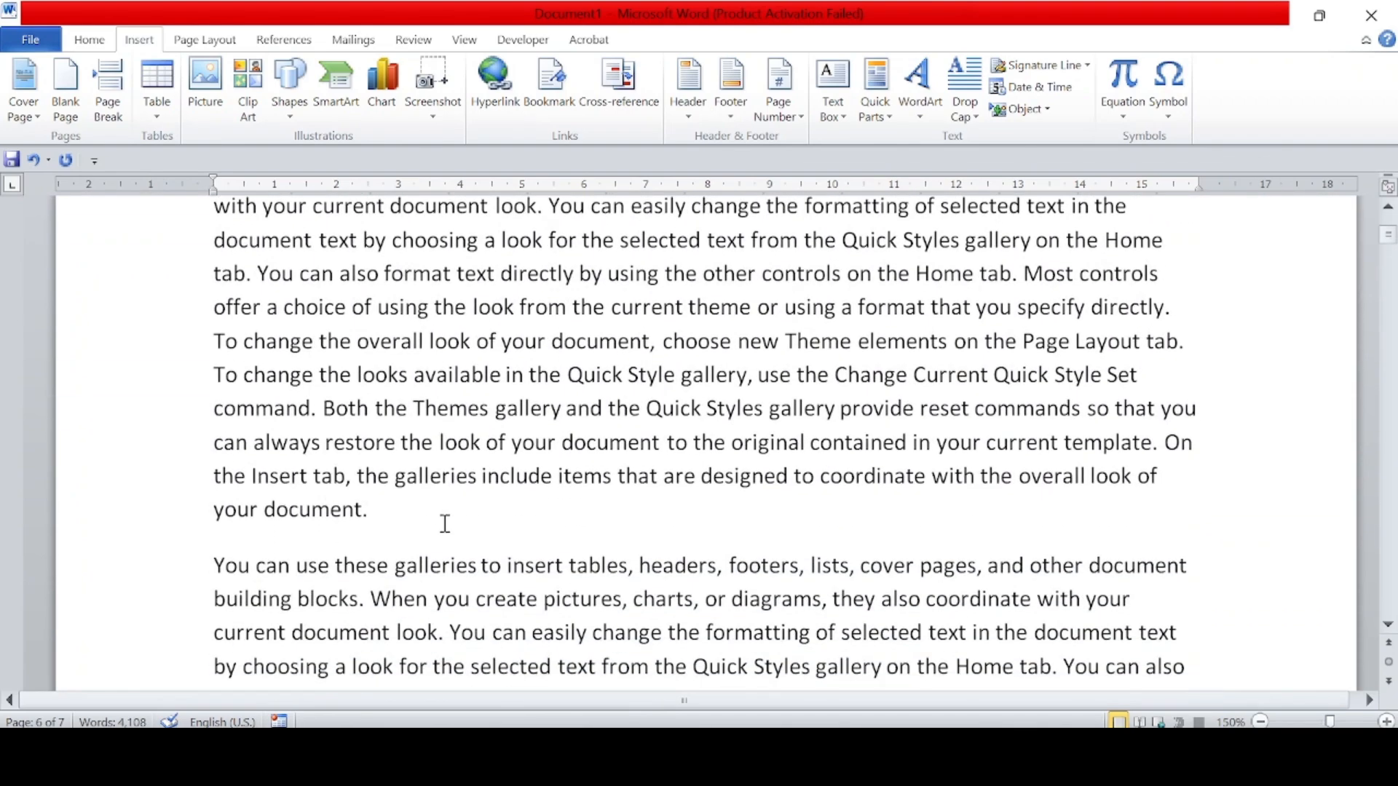
pyautogui.scroll(-4, 446, 522)
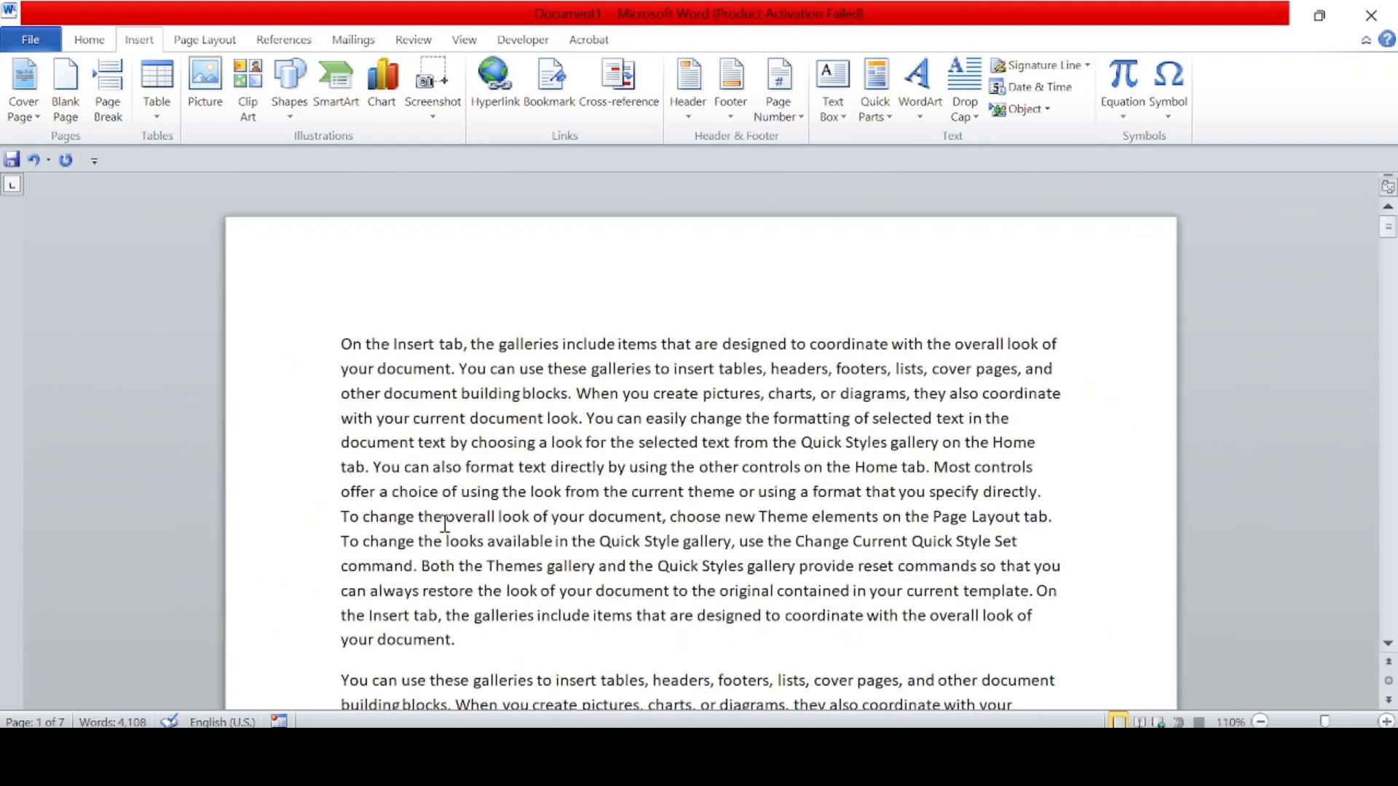
pyautogui.scroll(-4, 446, 523)
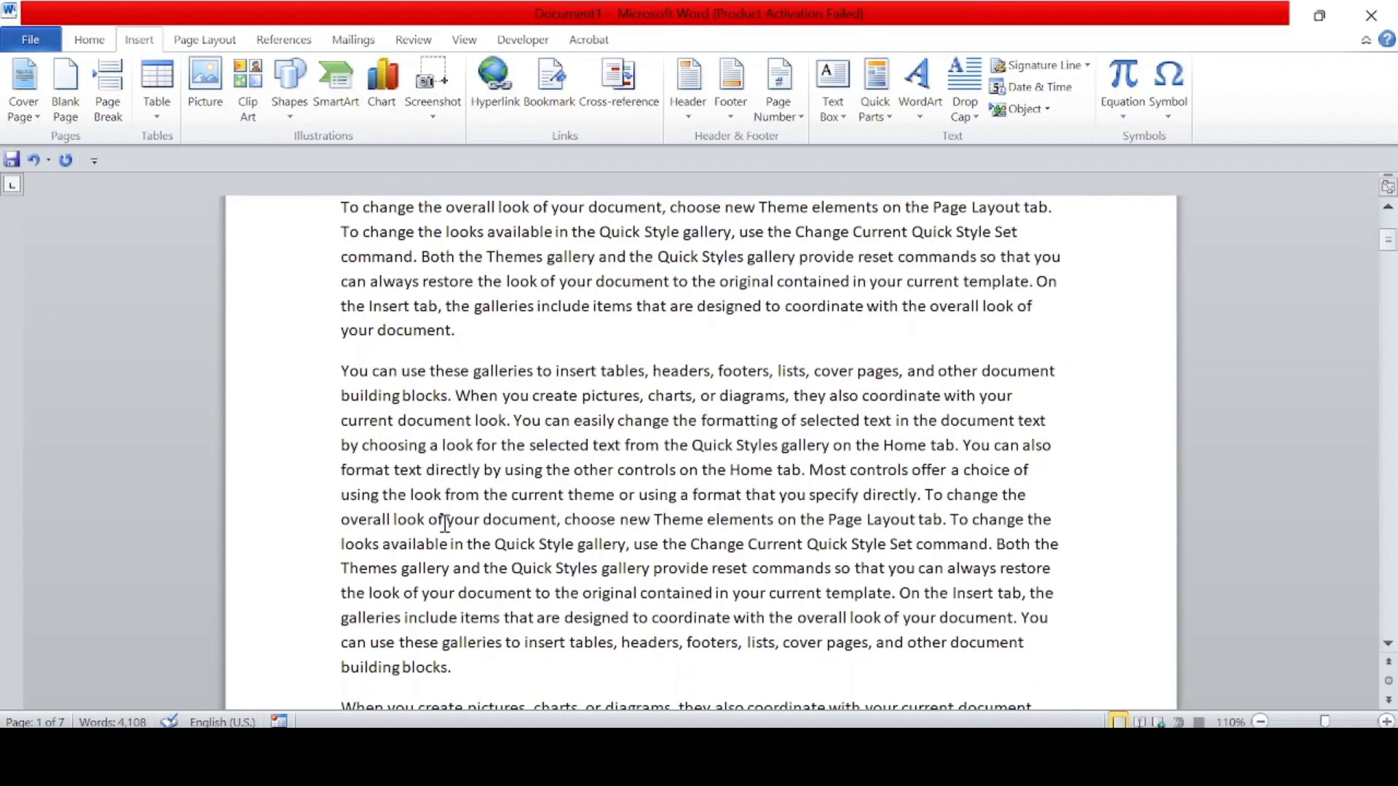
pyautogui.scroll(-2, 445, 523)
pyautogui.scroll(-1, 445, 523)
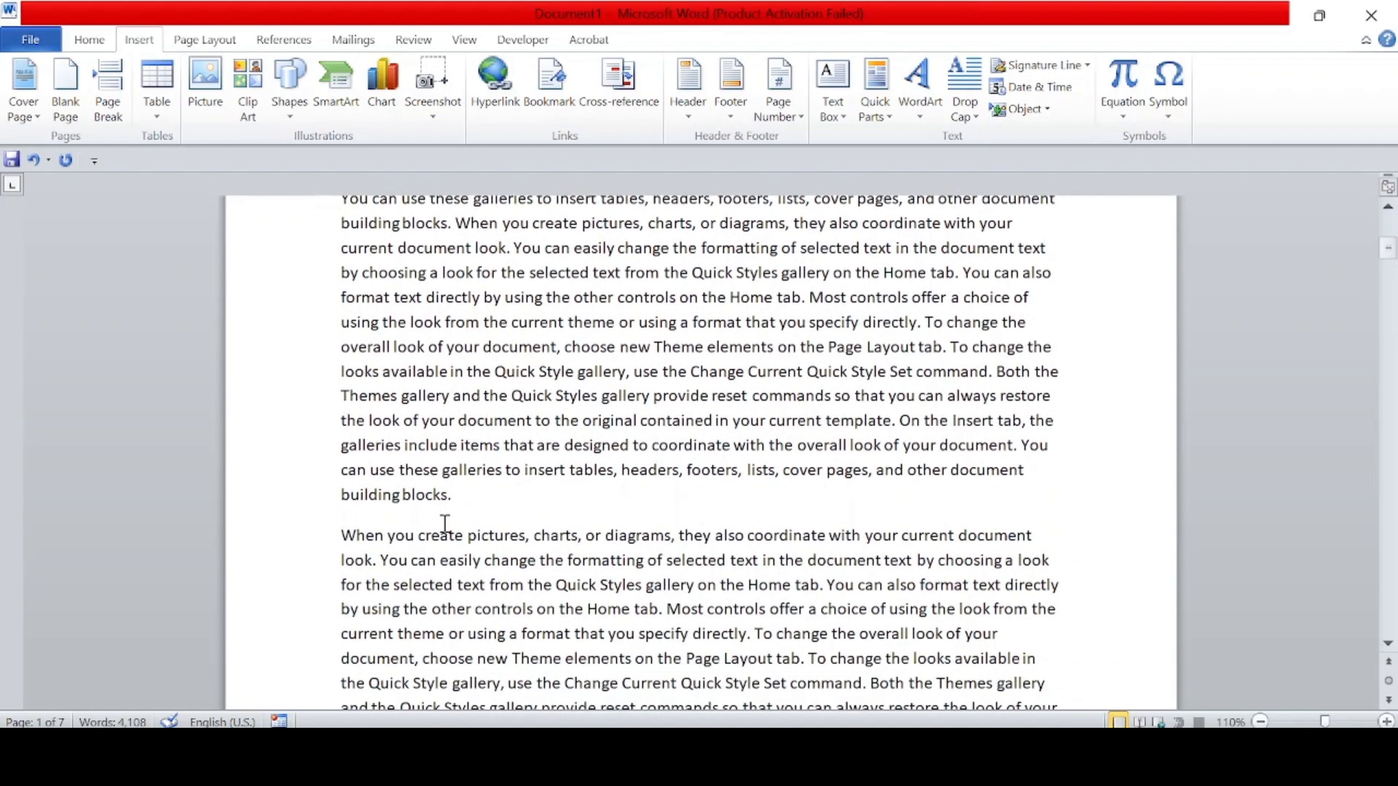
pyautogui.click(465, 500)
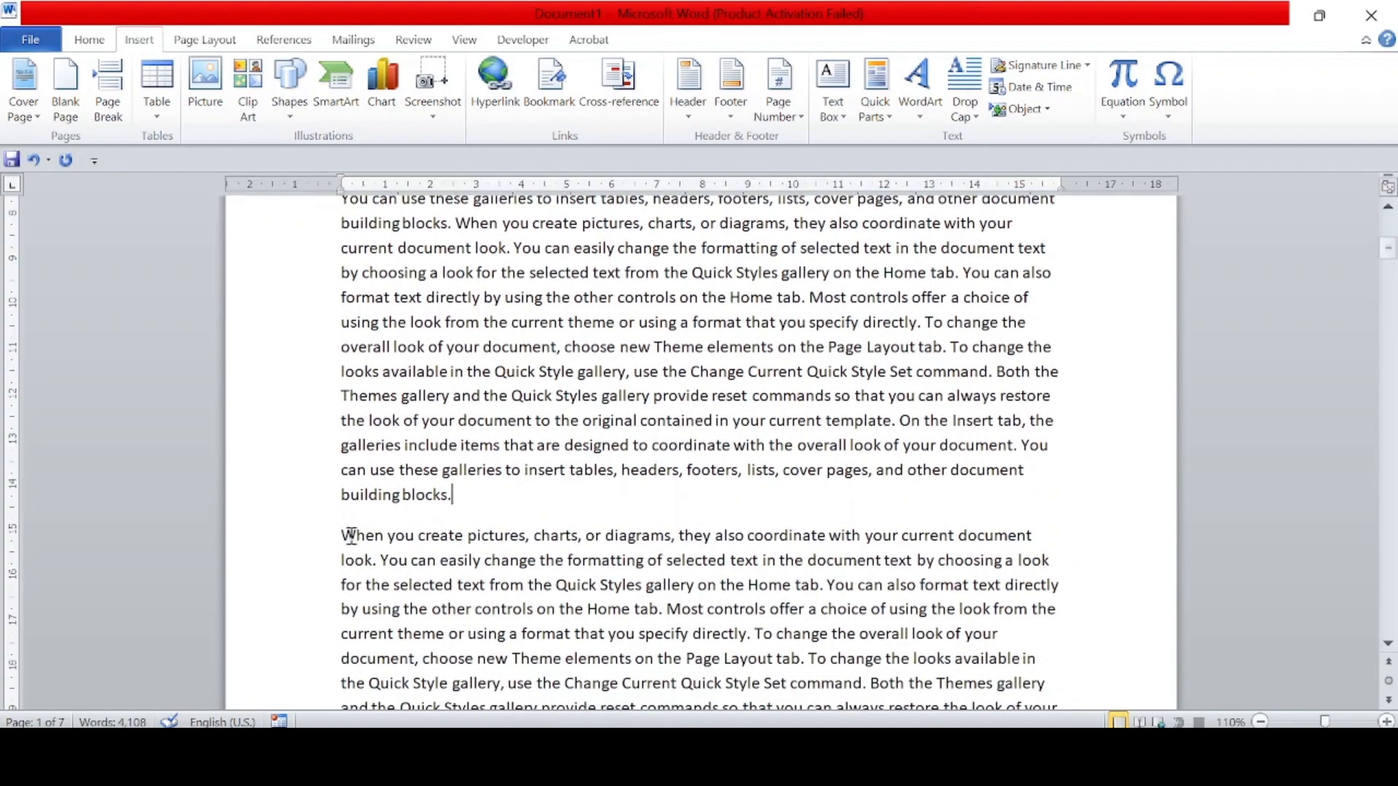
pyautogui.click(502, 590)
pyautogui.moveTo(341, 537); pyautogui.dragTo(578, 627)
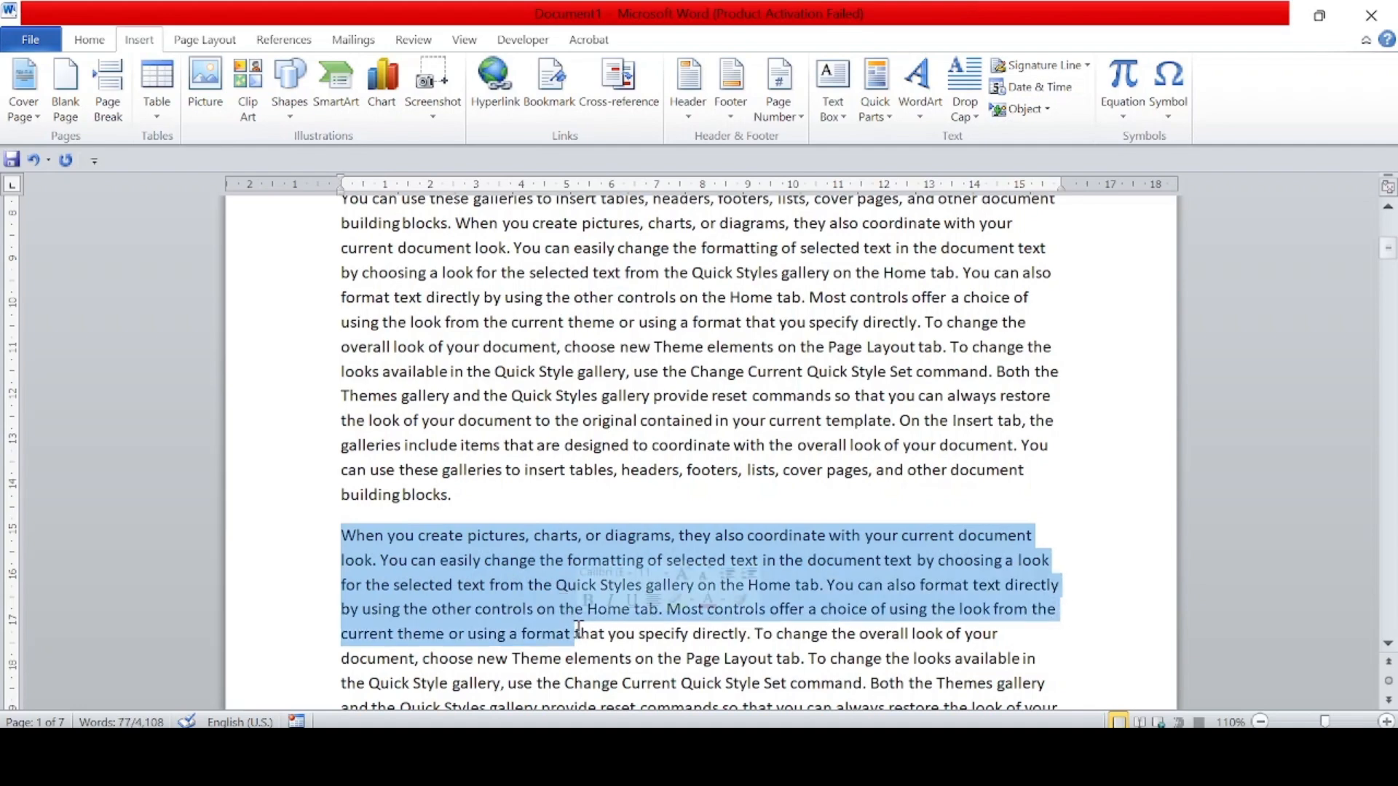
pyautogui.scroll(-9, 578, 628)
pyautogui.scroll(5, 579, 629)
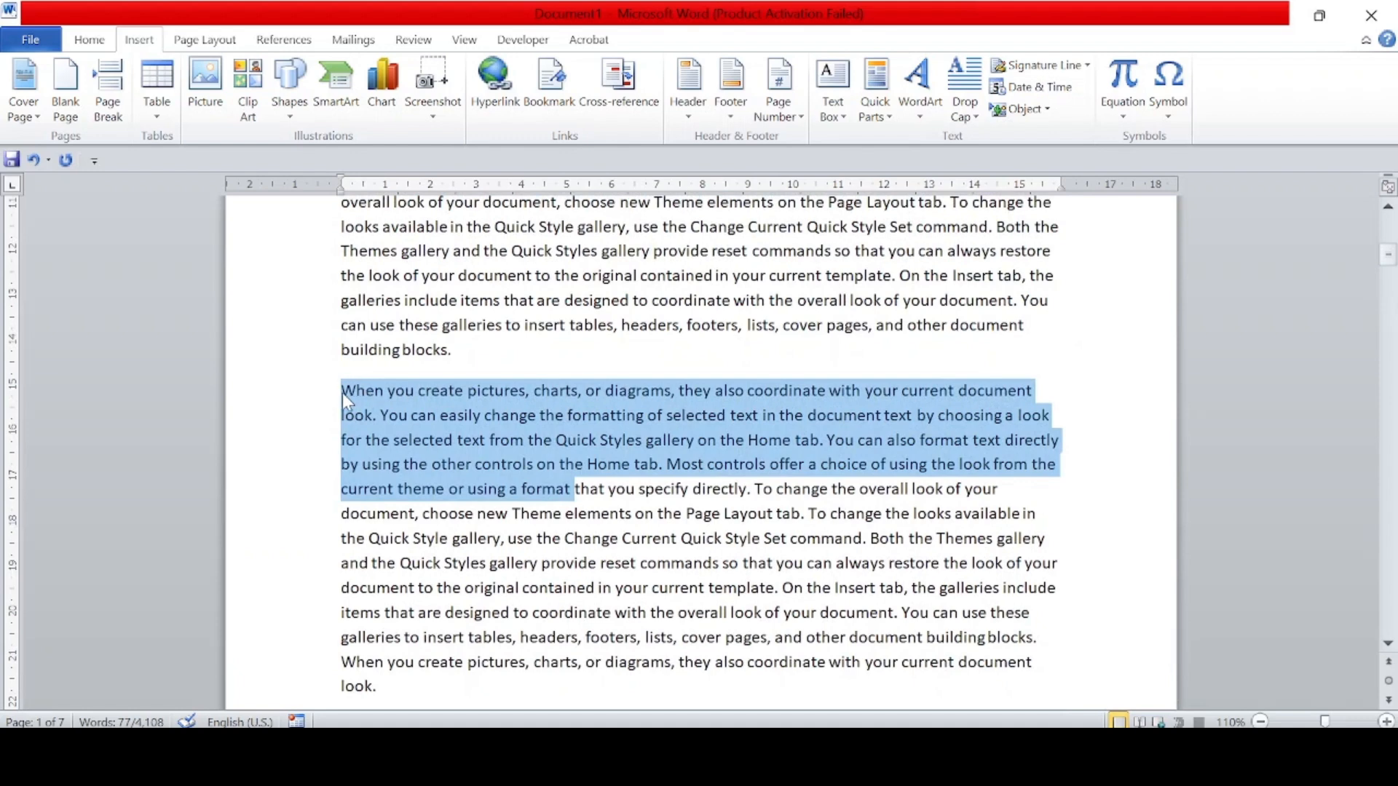
pyautogui.click(343, 392)
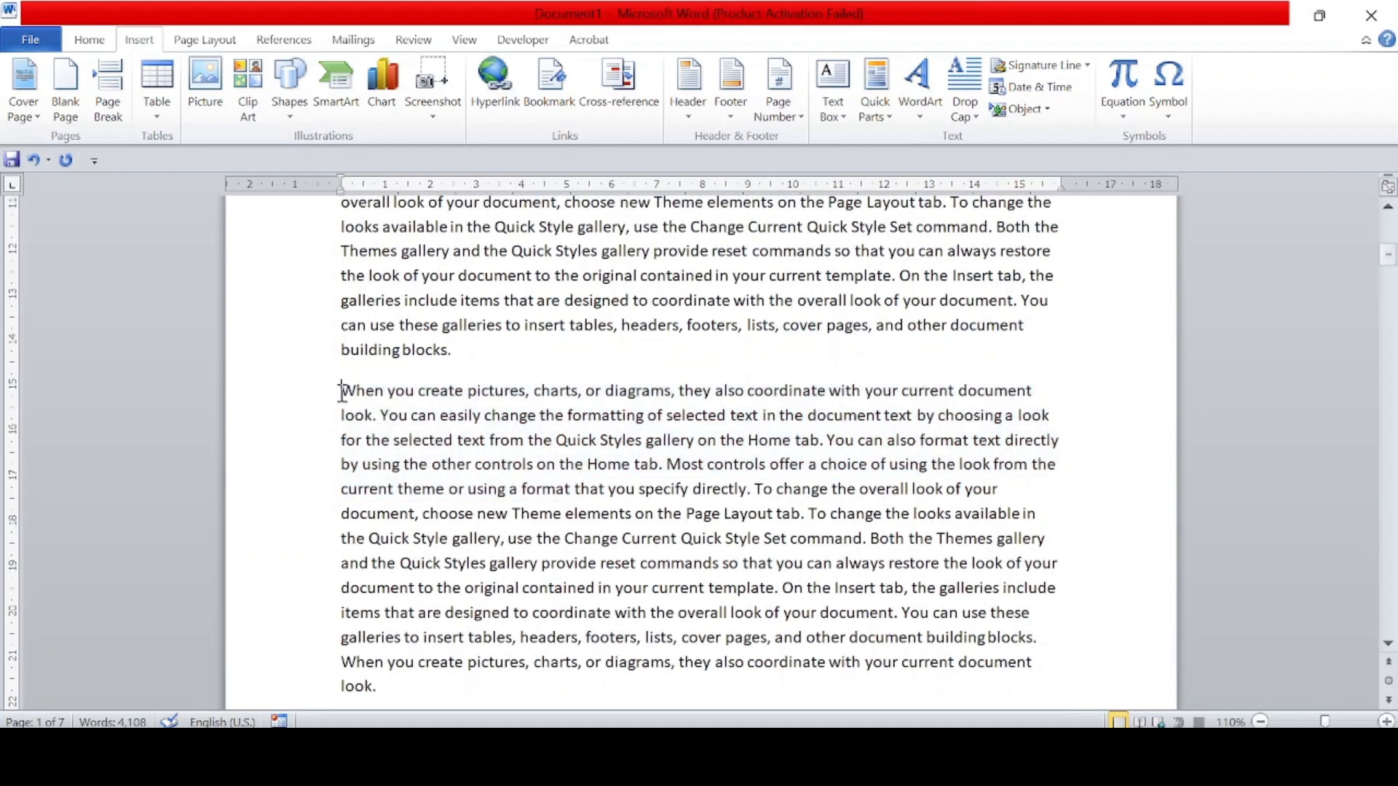
# Colour the start of the third paragraph red, from "When you create pictures" through "Both the Themes"
pyautogui.moveTo(345, 391); pyautogui.dragTo(988, 528)
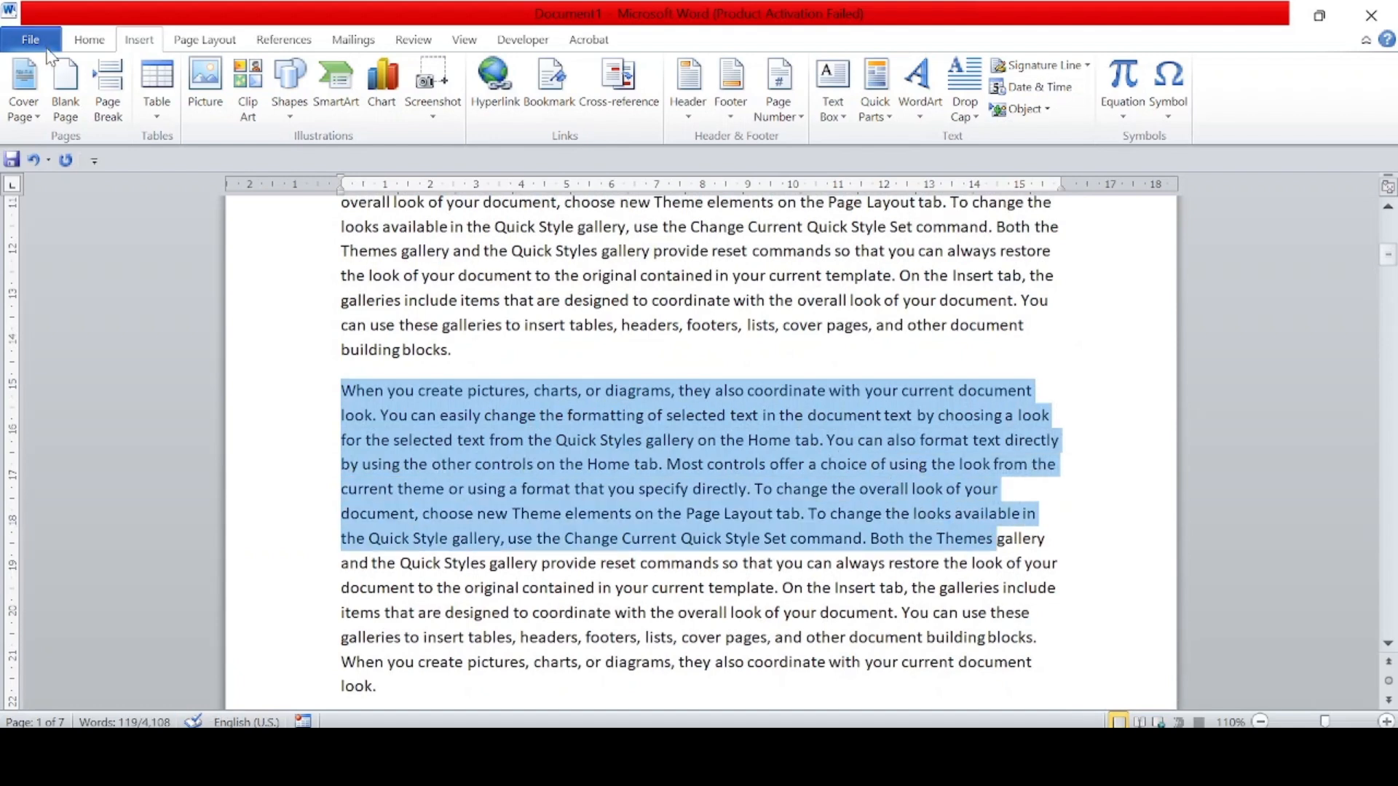
pyautogui.click(82, 40)
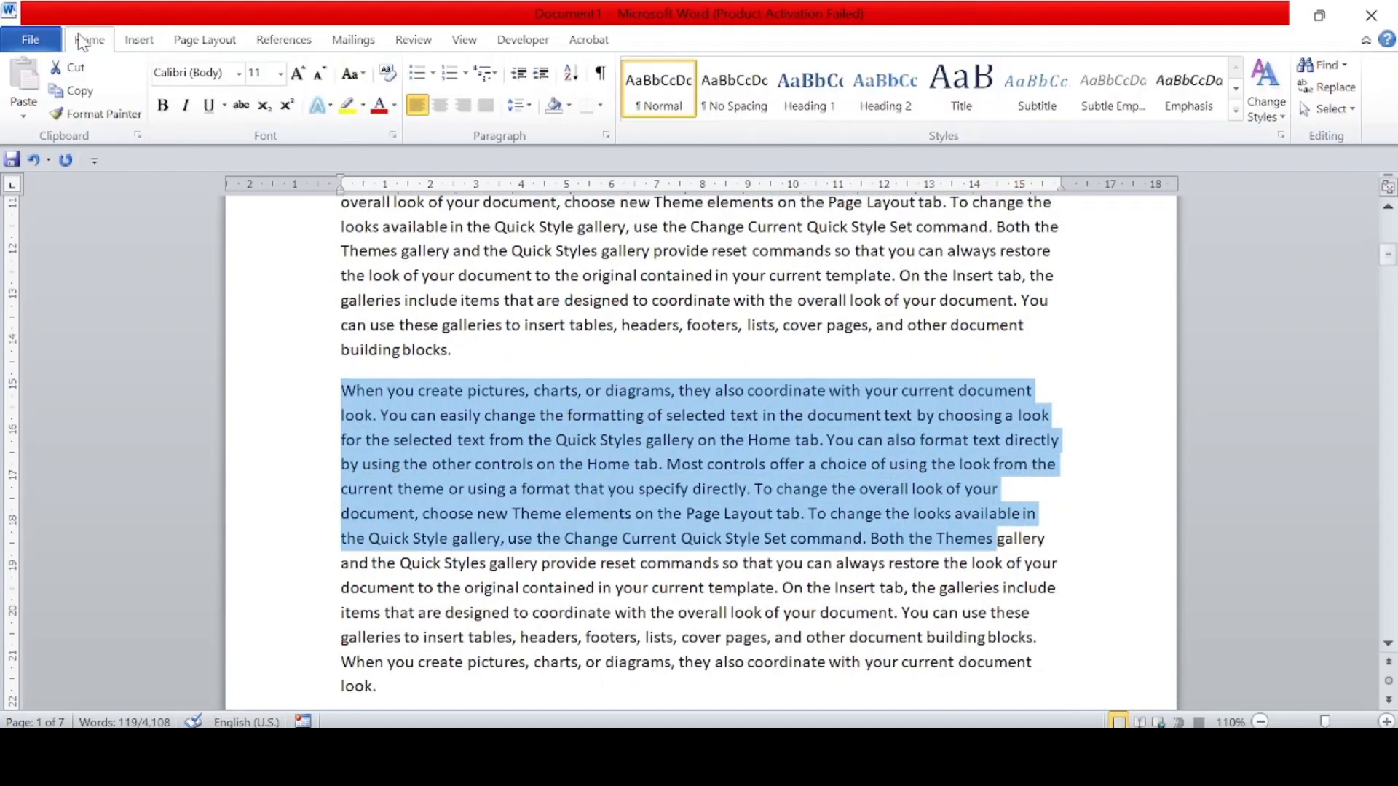
pyautogui.click(384, 113)
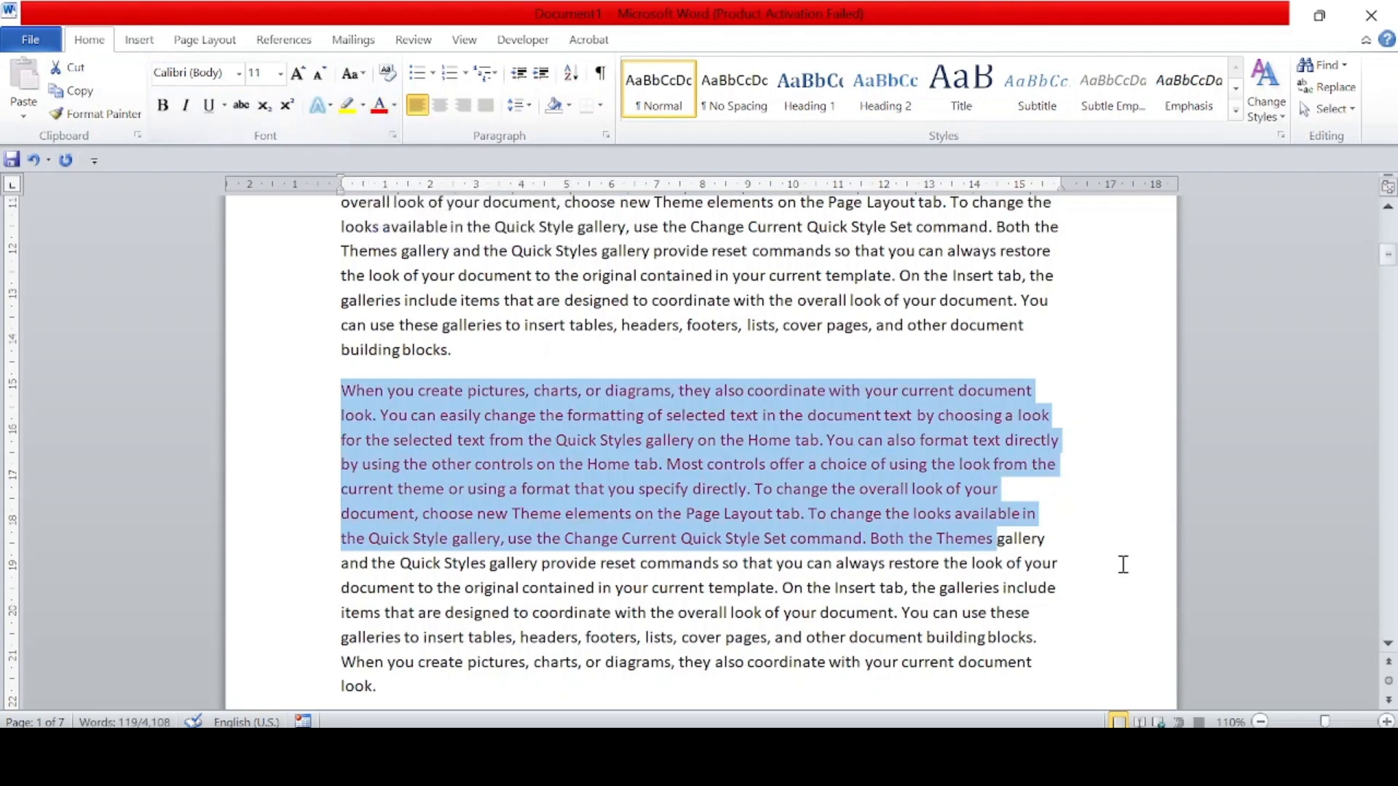
pyautogui.click(1119, 539)
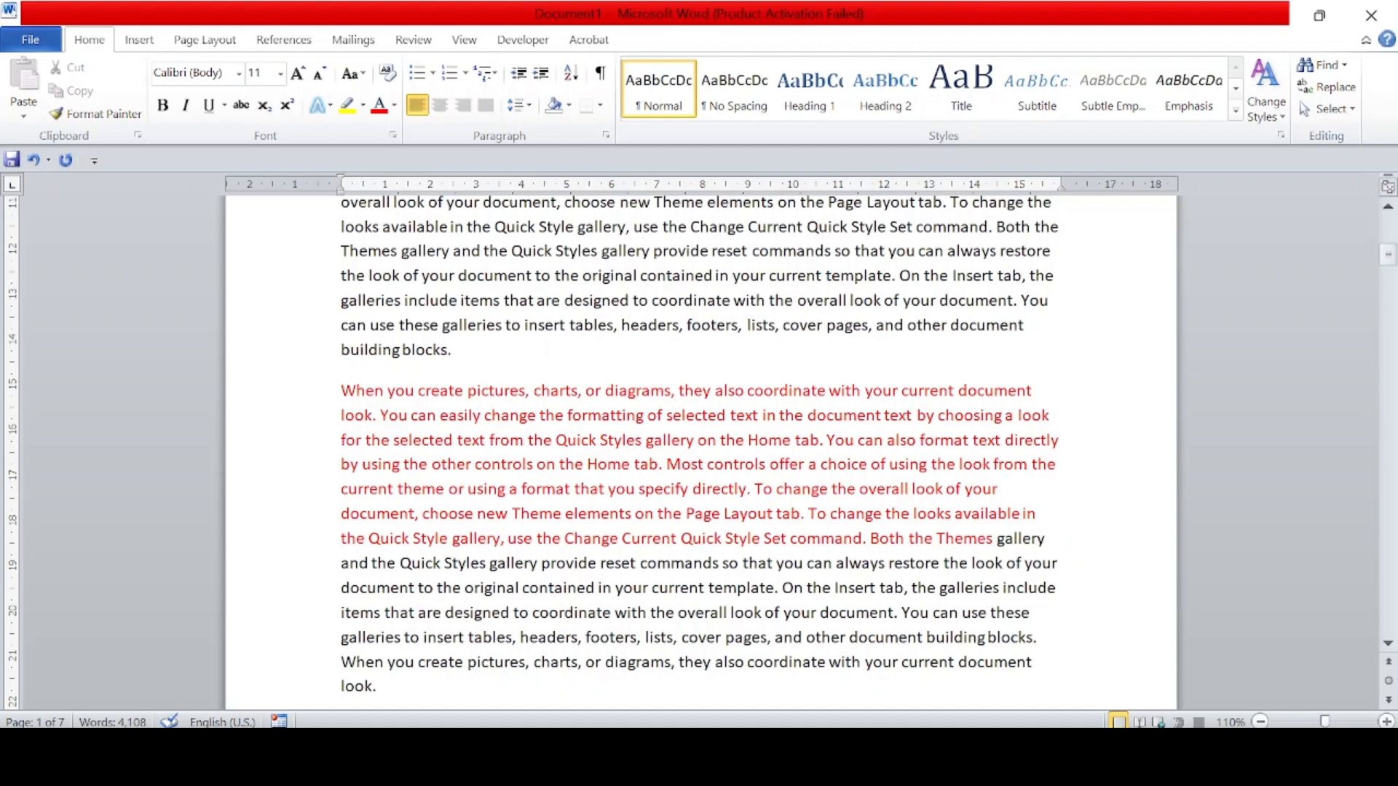
# Insert empty paragraphs before the red text until it moves to the start of the second page
pyautogui.click(342, 391)
pyautogui.press('Return')
pyautogui.press('Return')
pyautogui.press('Return')
pyautogui.press('Return')
pyautogui.press('Return')
pyautogui.press('Return')
pyautogui.press('Return')
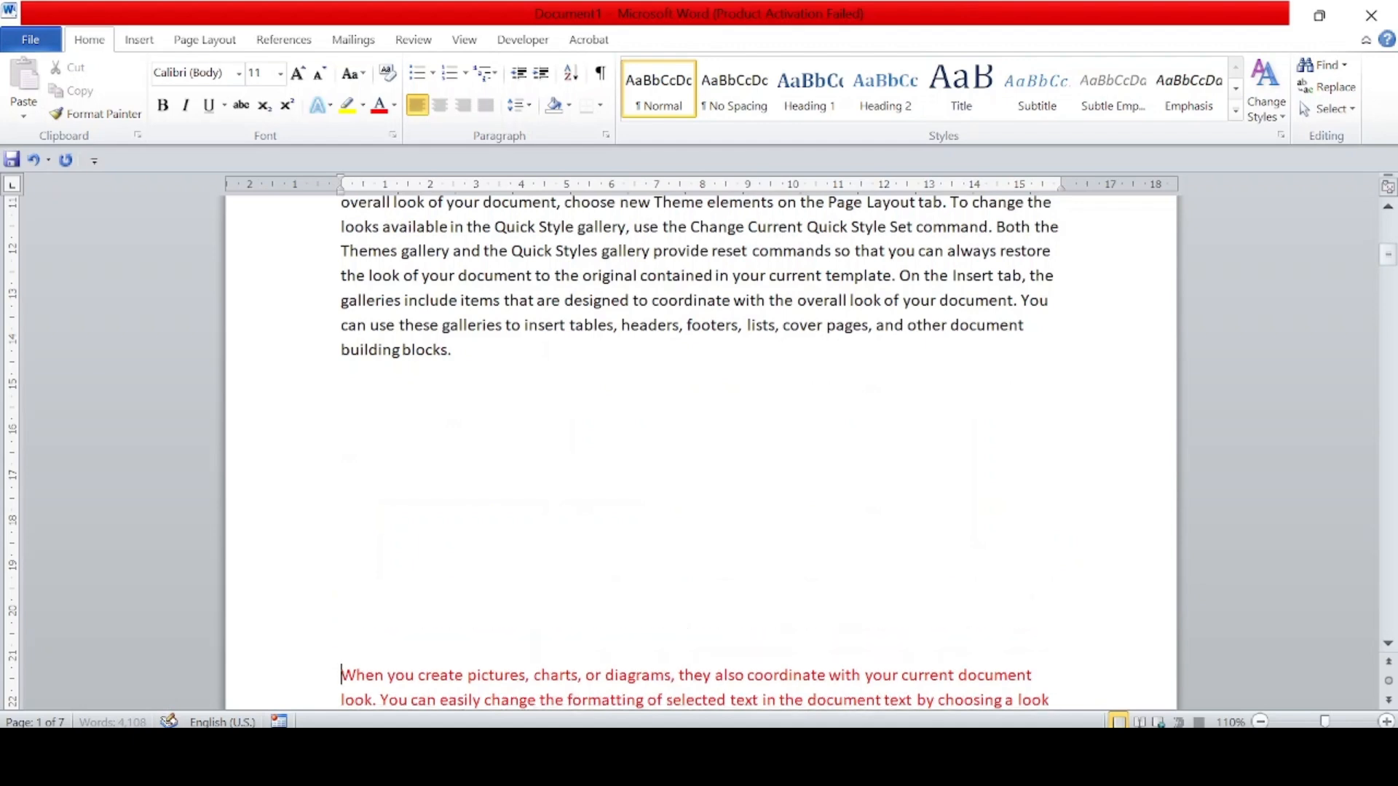
pyautogui.press('Return')
pyautogui.press('Return')
pyautogui.press('Return')
pyautogui.press('Return')
pyautogui.press('Return')
pyautogui.press('Return')
pyautogui.press('Return')
pyautogui.press('Return')
pyautogui.press('BackSpace')
pyautogui.press('Return')
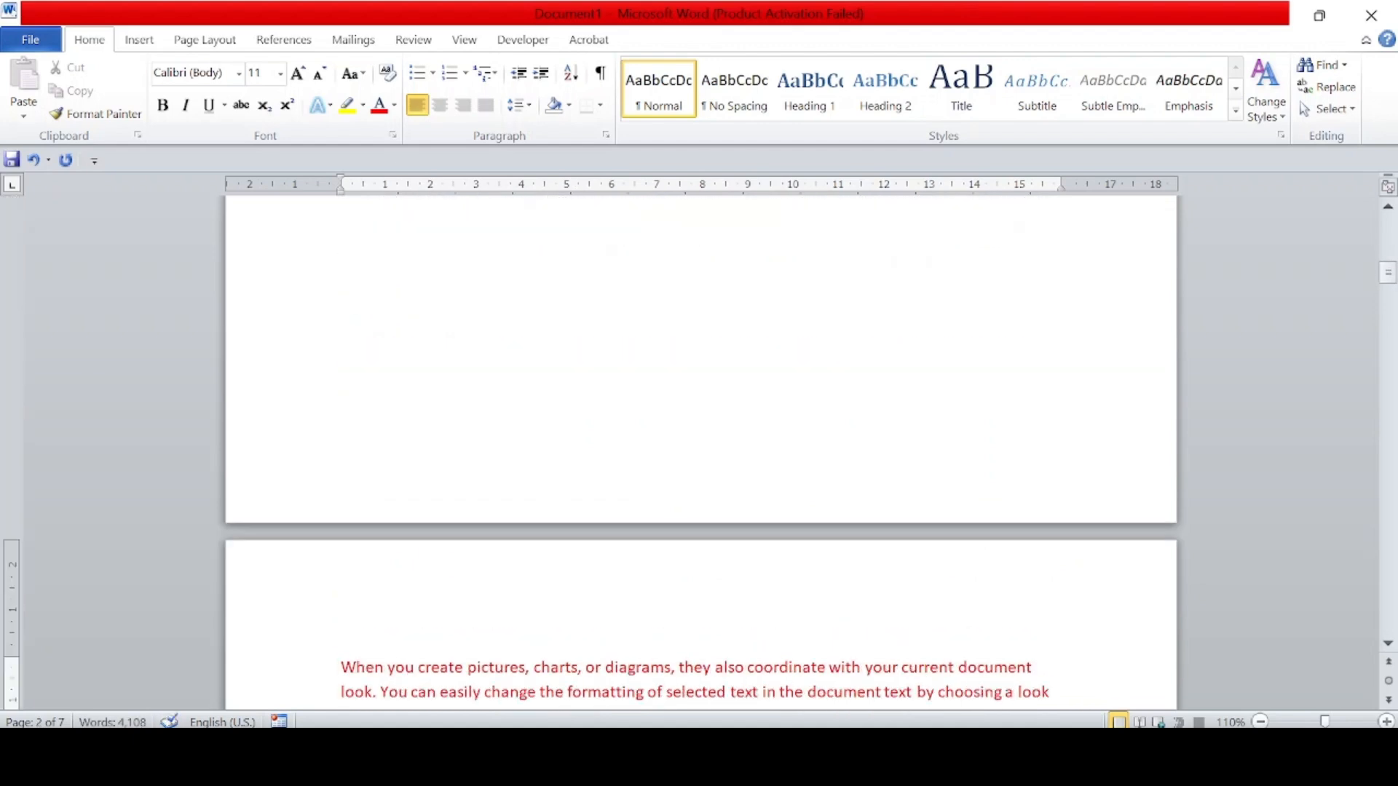
# Show the paragraph and formatting marks and inspect the empty paragraphs between the second paragraph and the red text
pyautogui.scroll(1, 513, 437)
pyautogui.scroll(3, 513, 438)
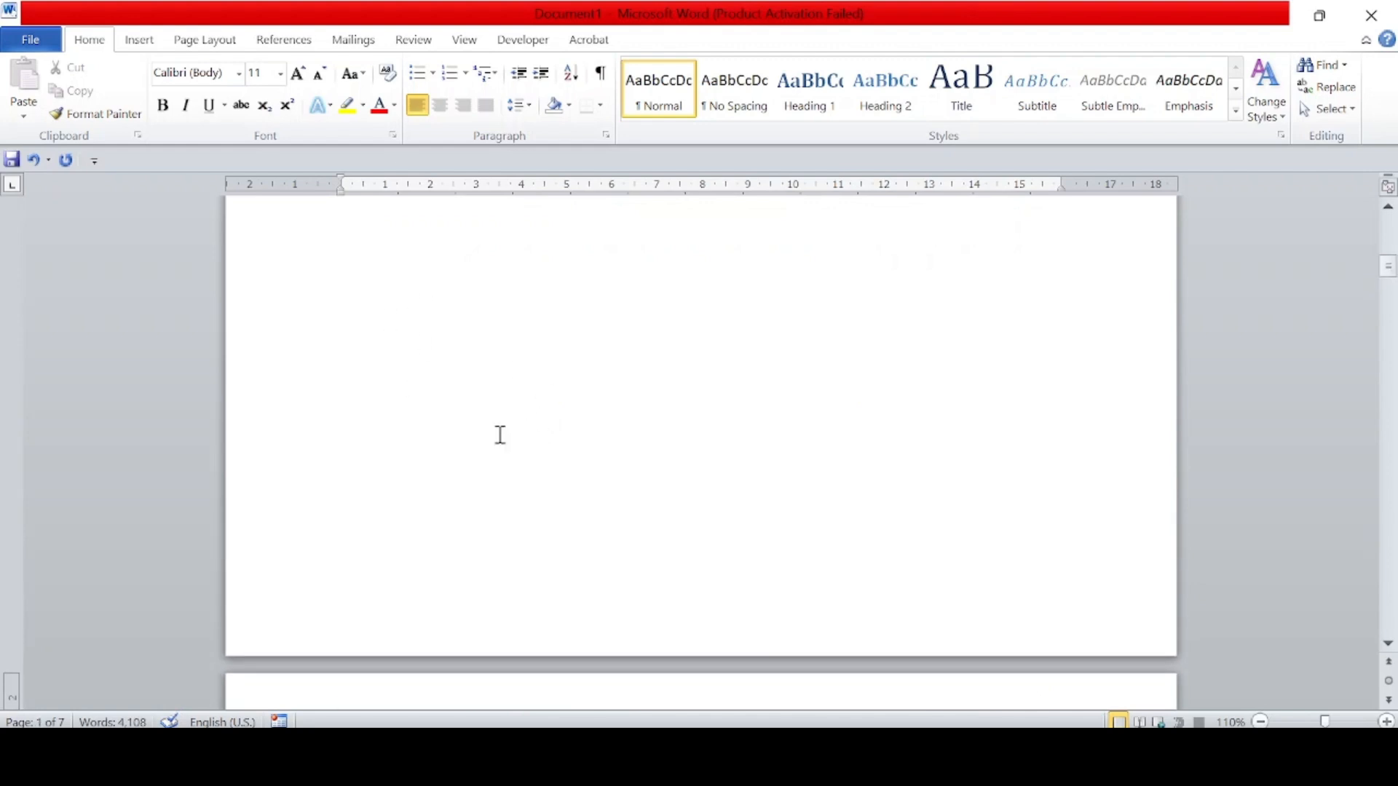
pyautogui.click(601, 78)
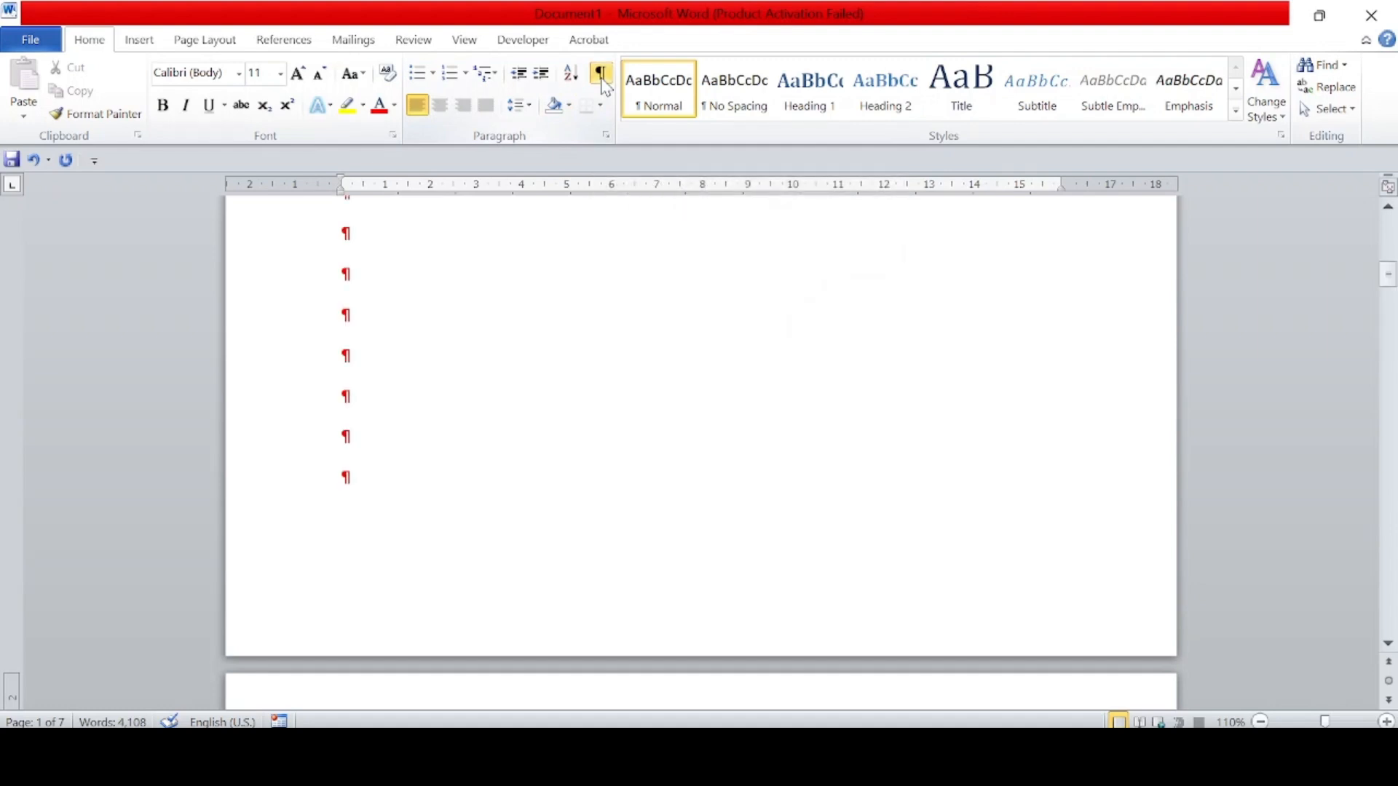
pyautogui.scroll(1, 518, 256)
pyautogui.scroll(4, 519, 256)
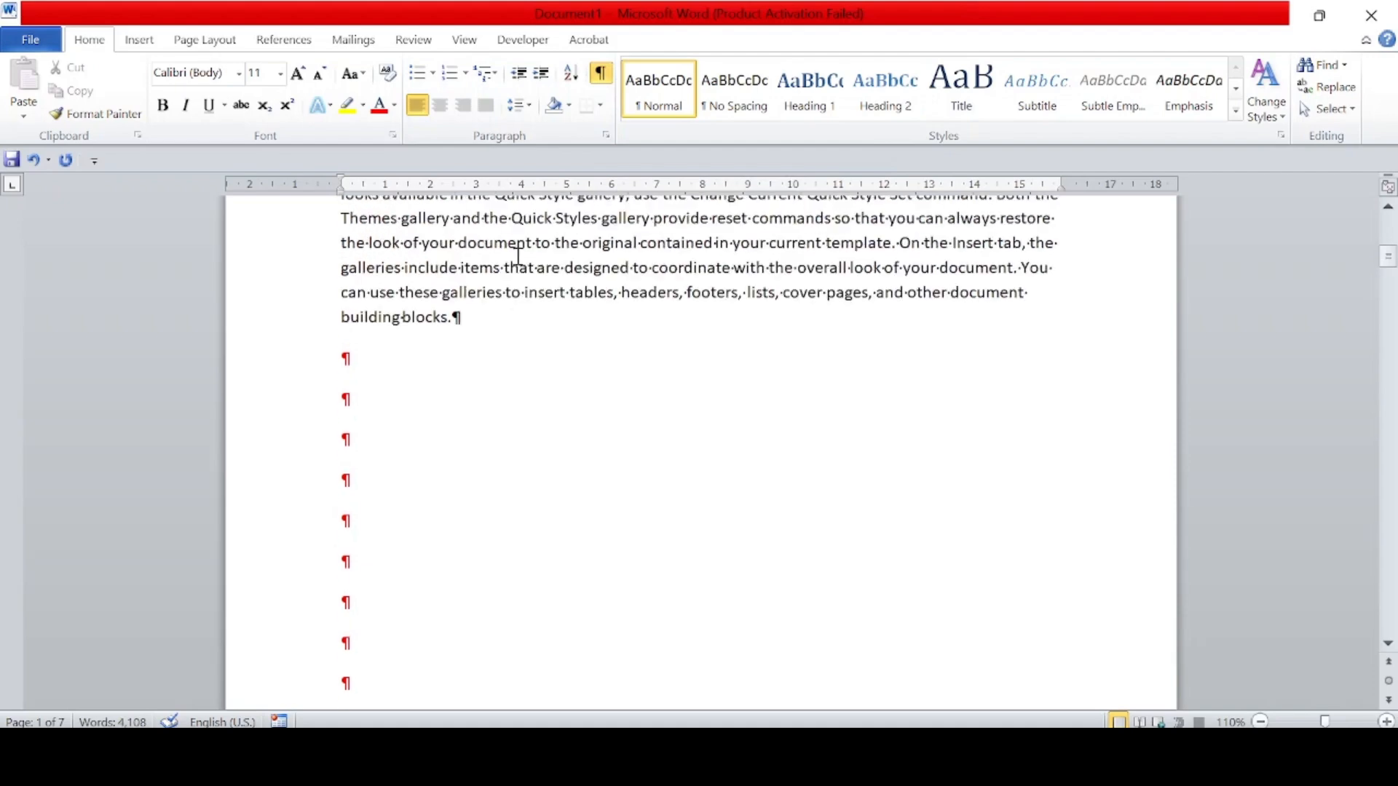
pyautogui.scroll(4, 518, 256)
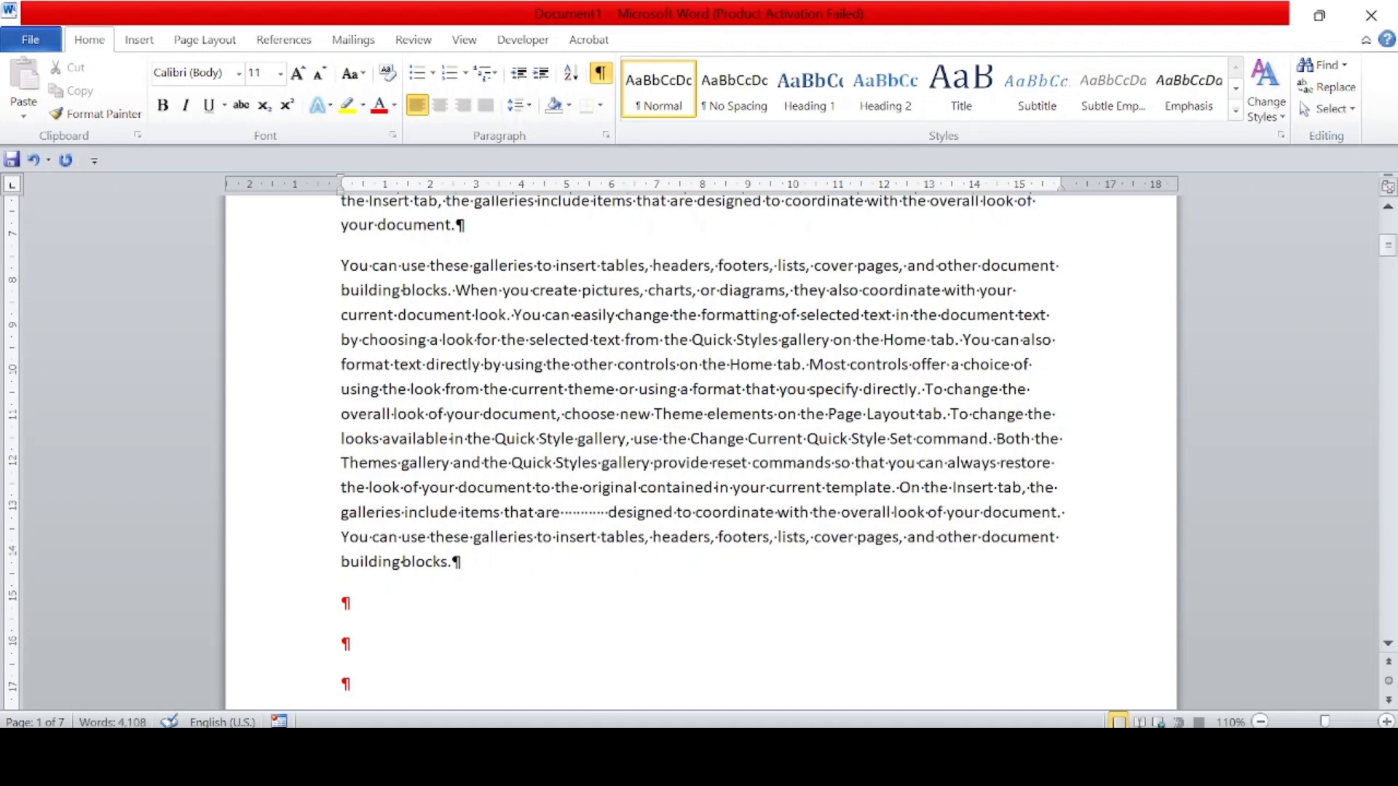
pyautogui.click(468, 577)
pyautogui.scroll(-4, 462, 606)
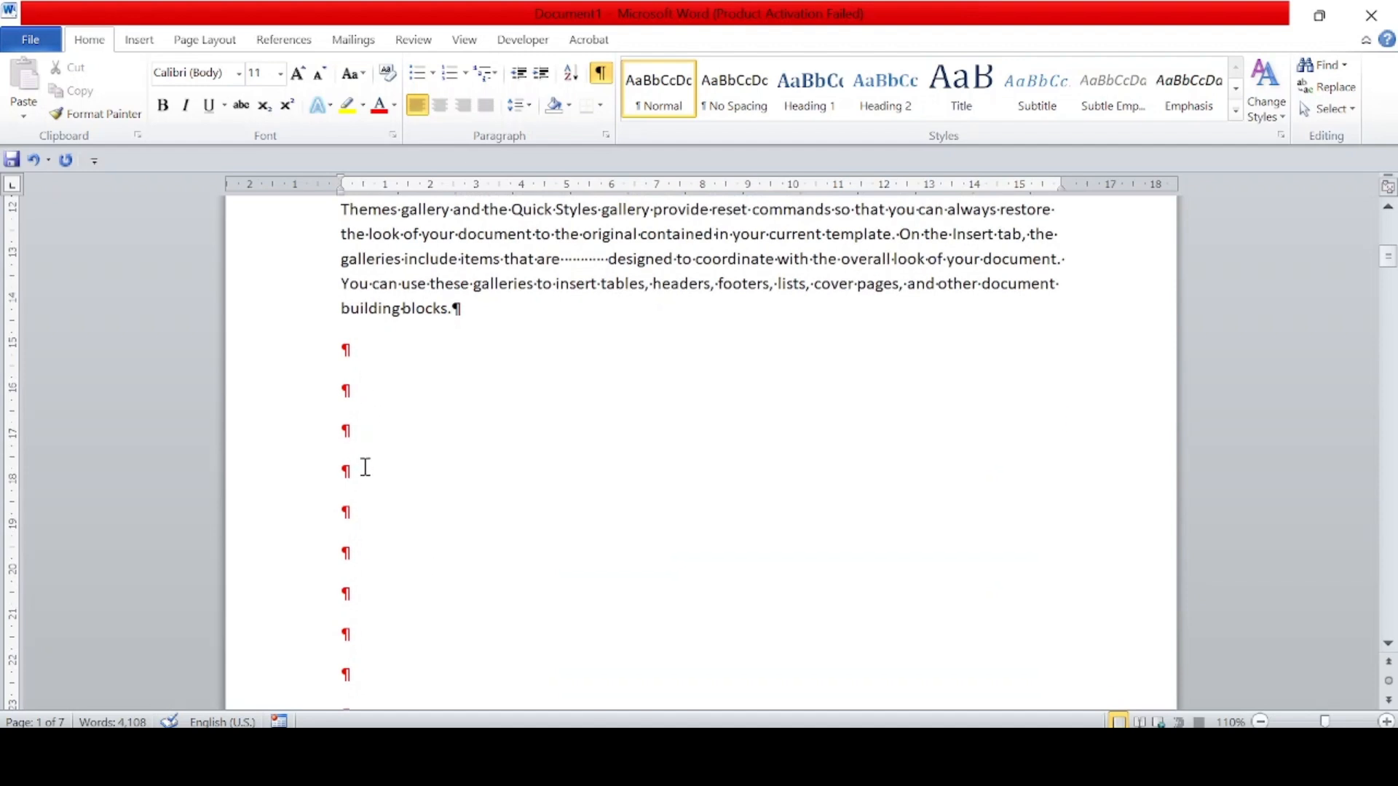
pyautogui.scroll(-7, 369, 508)
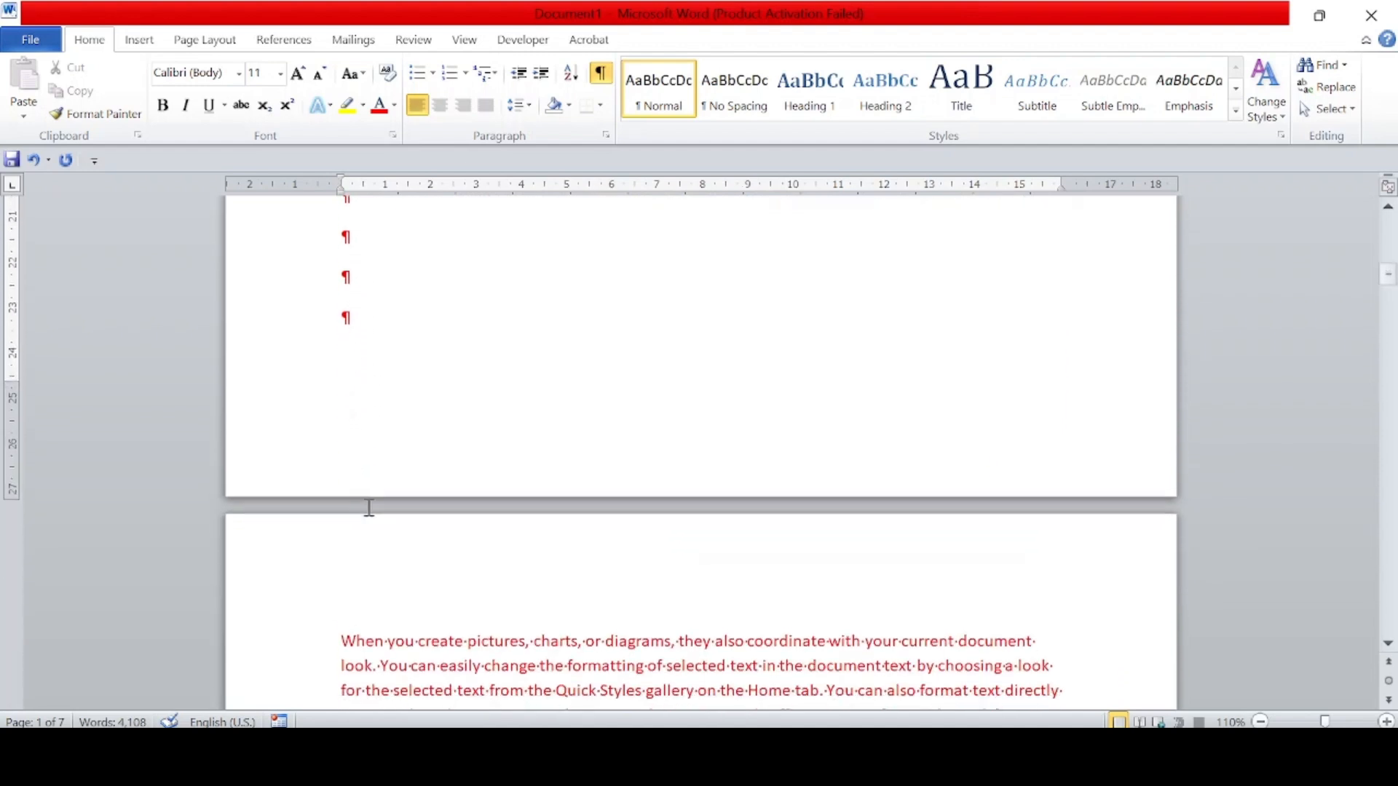
pyautogui.scroll(8, 369, 507)
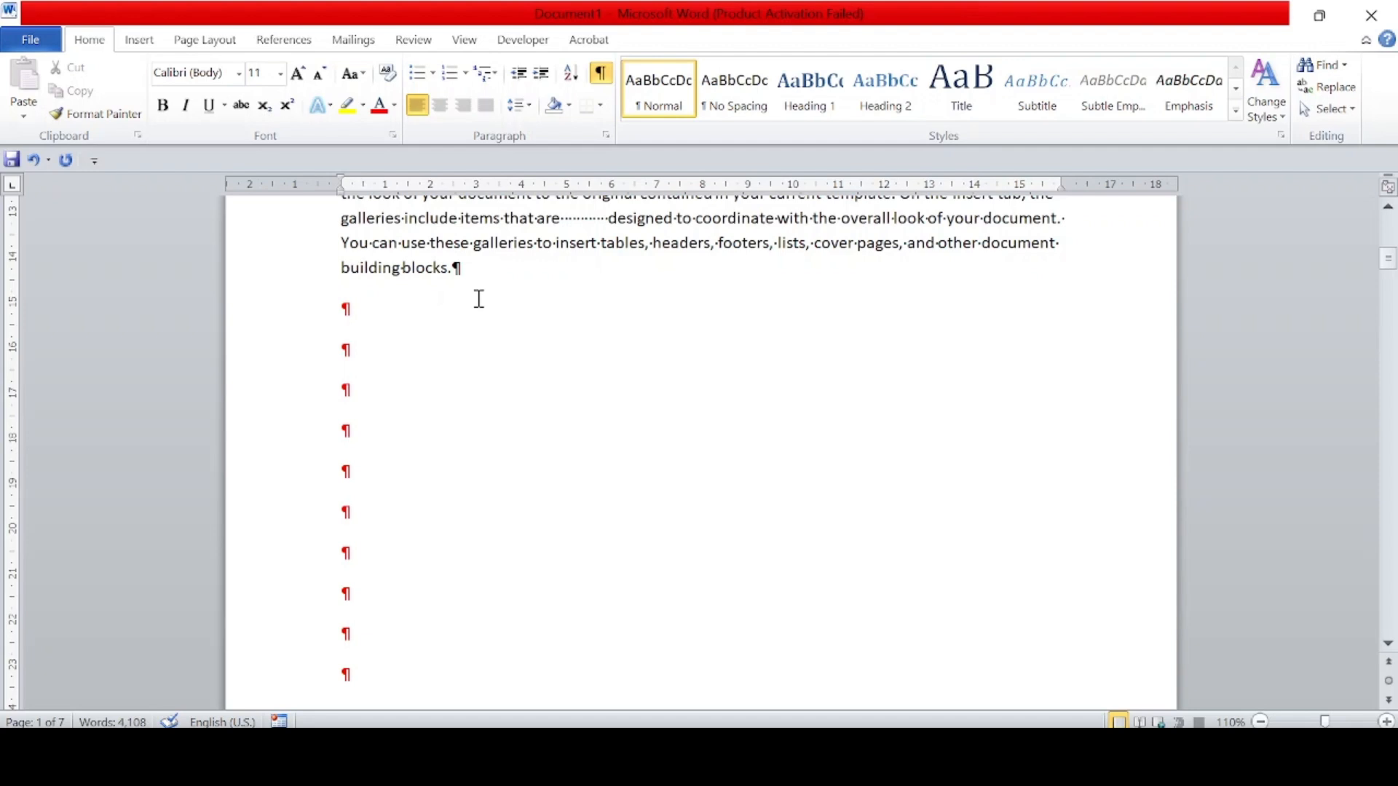
# Enter the filler text "hfjhfgvbnvgfcbnfkghdhgcbn,f" in the first empty paragraph after the second paragraph and check the red text's position
pyautogui.write('hfjhfgvbnvgfcbn')
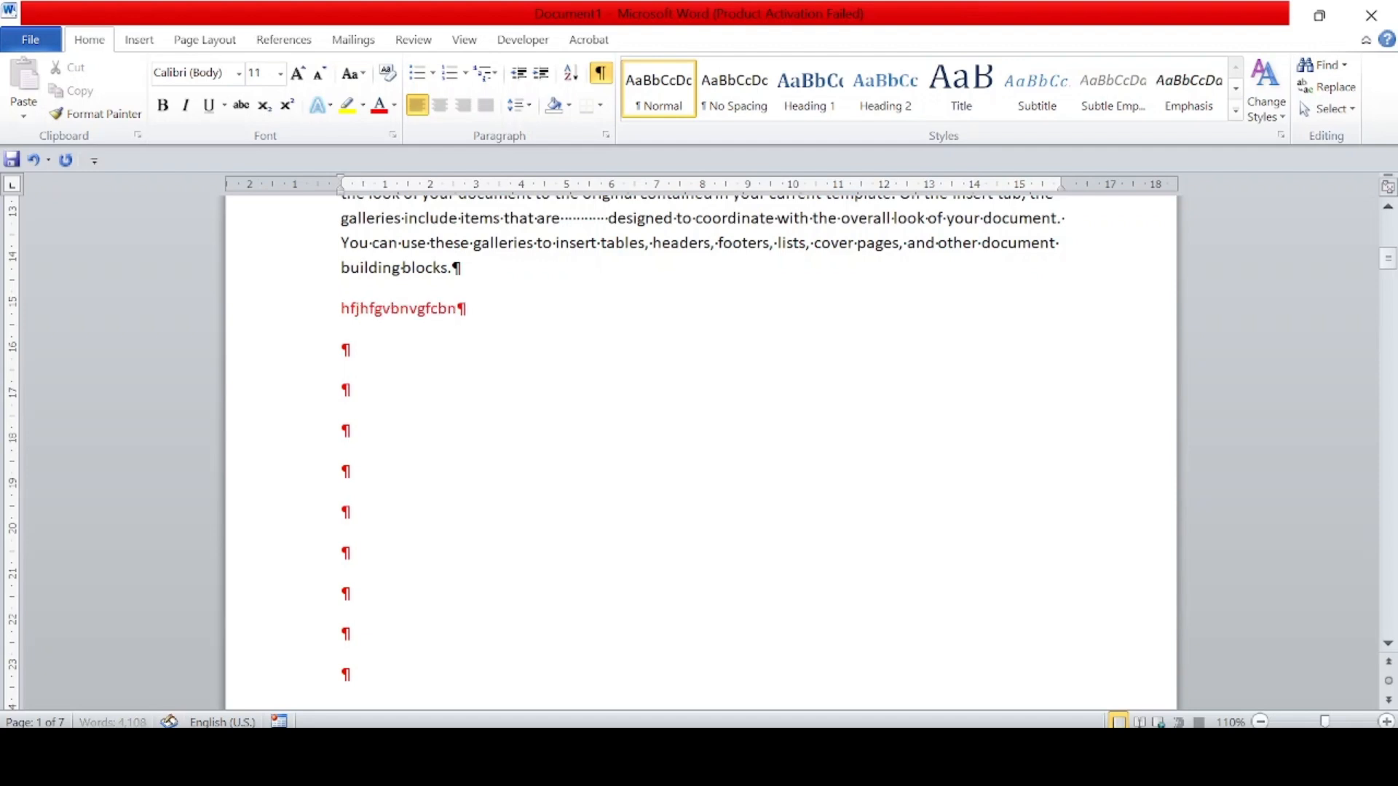
pyautogui.write('fkghdhgcbn,f')
pyautogui.press('Return')
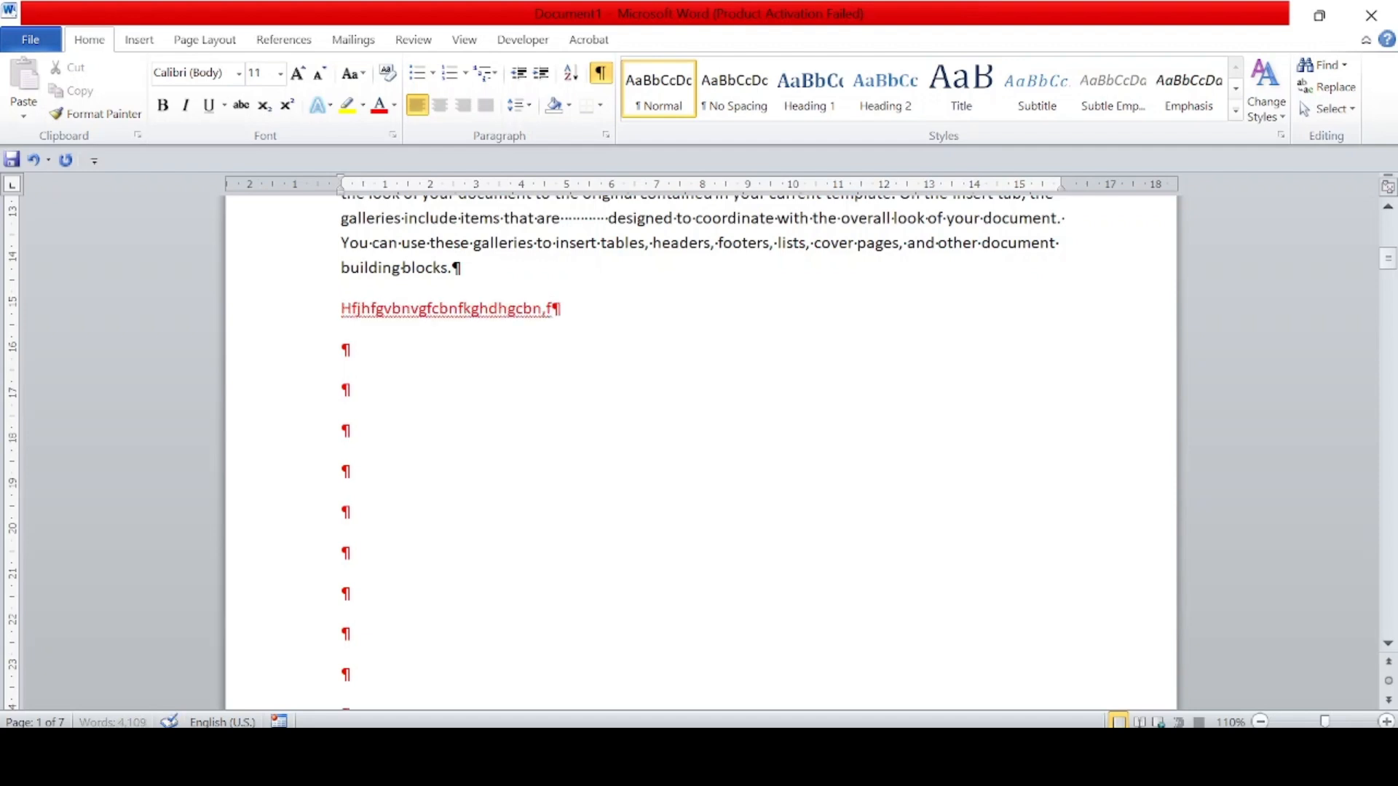
pyautogui.scroll(-10, 699, 437)
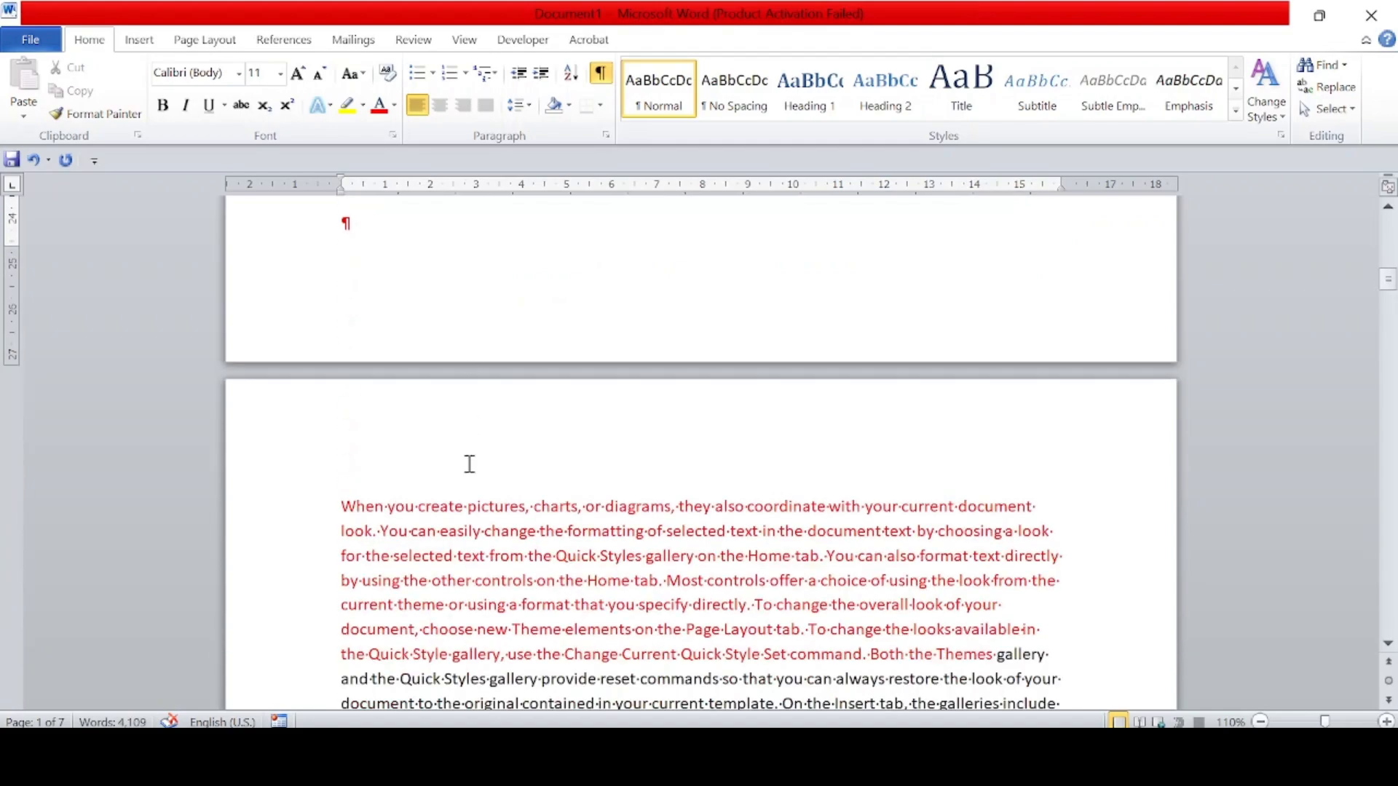
pyautogui.keyDown('ctrl'); pyautogui.scroll(-3, 393, 463); pyautogui.keyUp('ctrl')
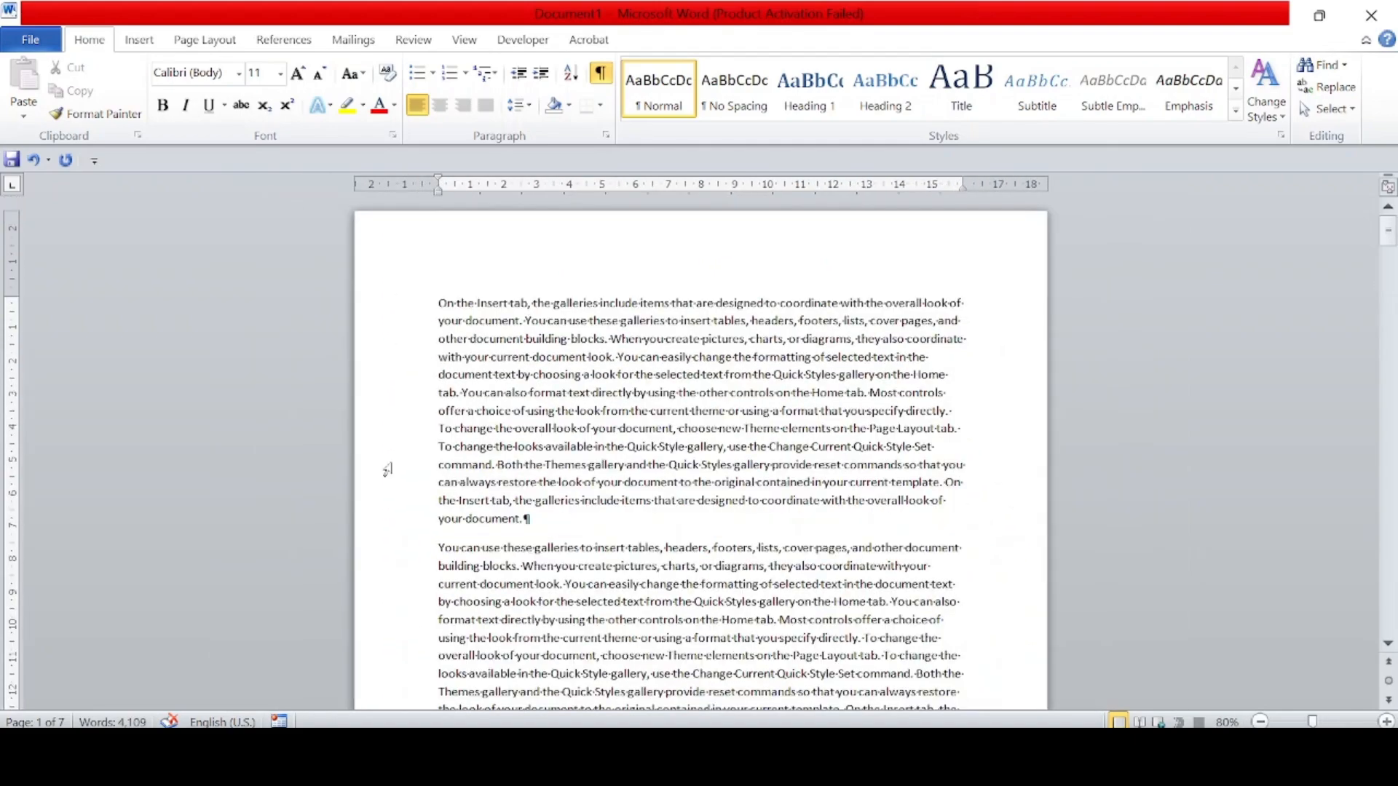
pyautogui.scroll(-8, 388, 469)
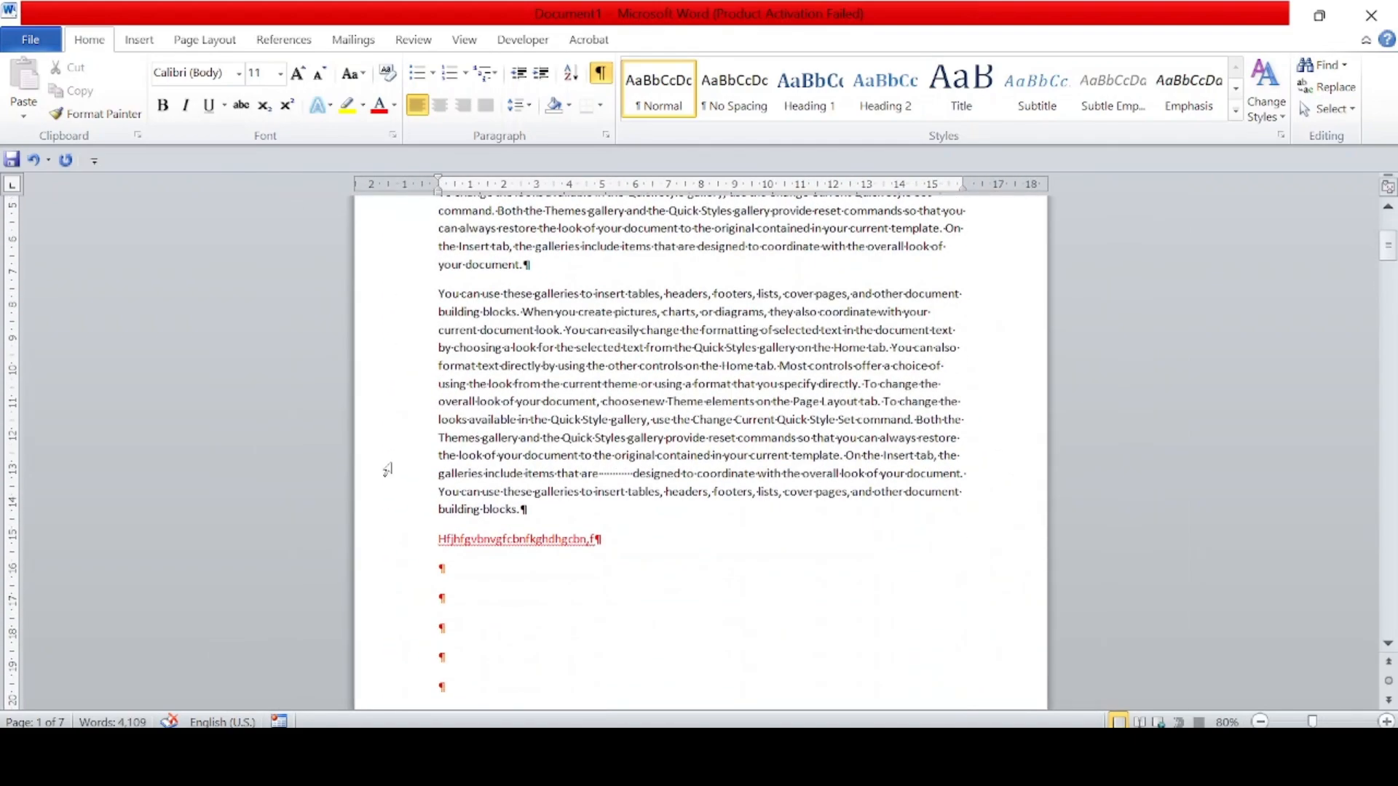
pyautogui.scroll(-4, 388, 469)
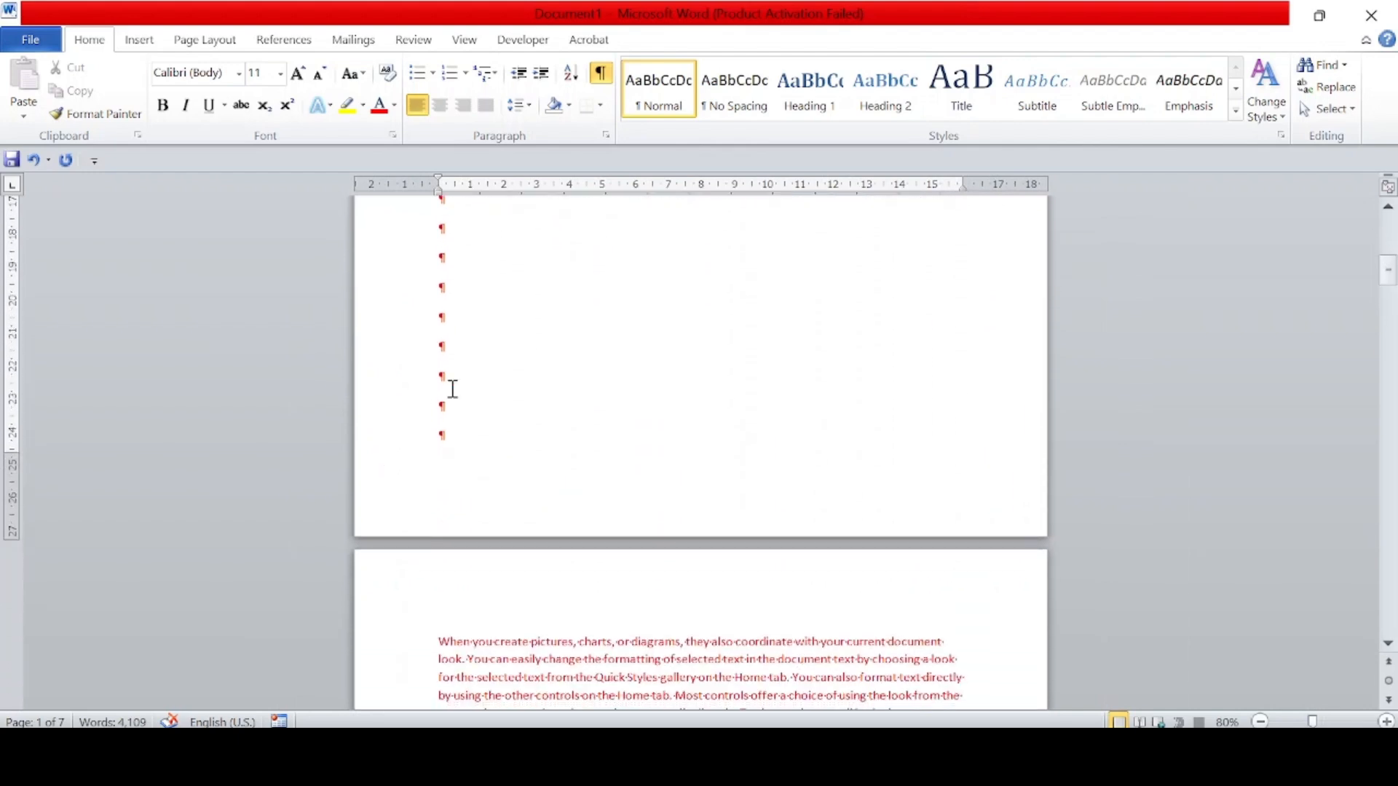
# Enter filler lines "gfjhfghfhgfkgh", "bvvcncbnc" and "vcghcghc" in empty paragraphs near the first page's end and check the red text's position
pyautogui.write('gfjhfghfhgfkgh')
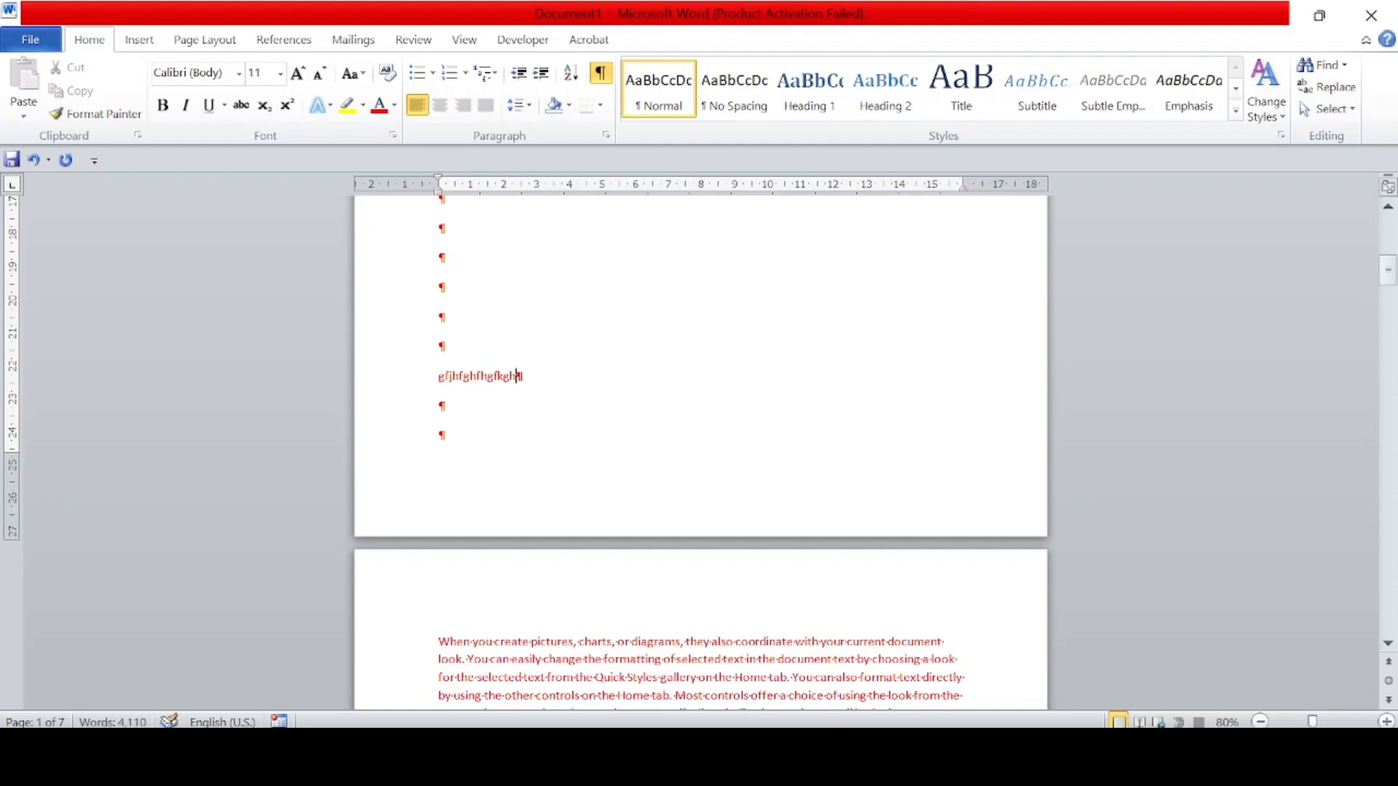
pyautogui.press('Return')
pyautogui.write('bvvcnbn')
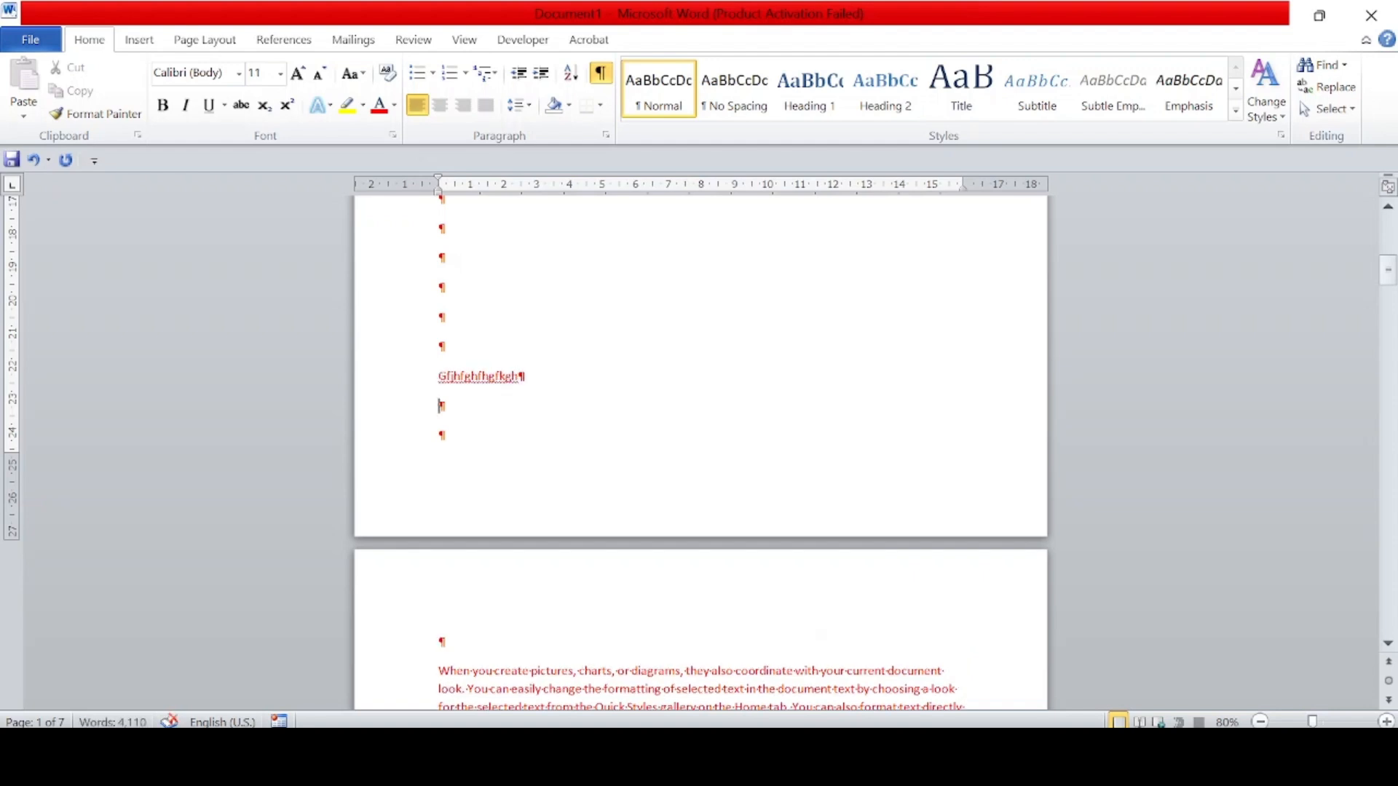
pyautogui.write('c')
pyautogui.press('Return')
pyautogui.write('vcghcghc')
pyautogui.press('Return')
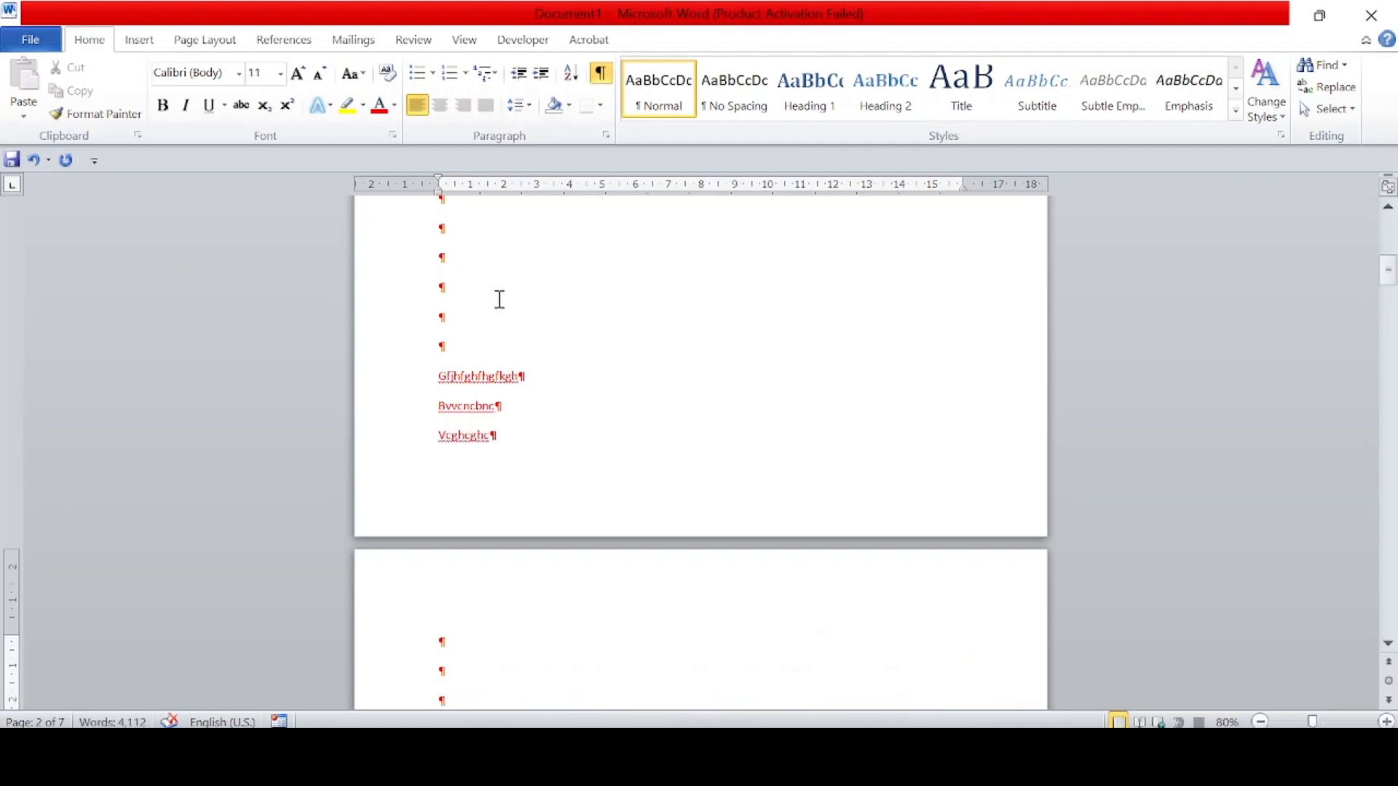
pyautogui.scroll(-3, 499, 299)
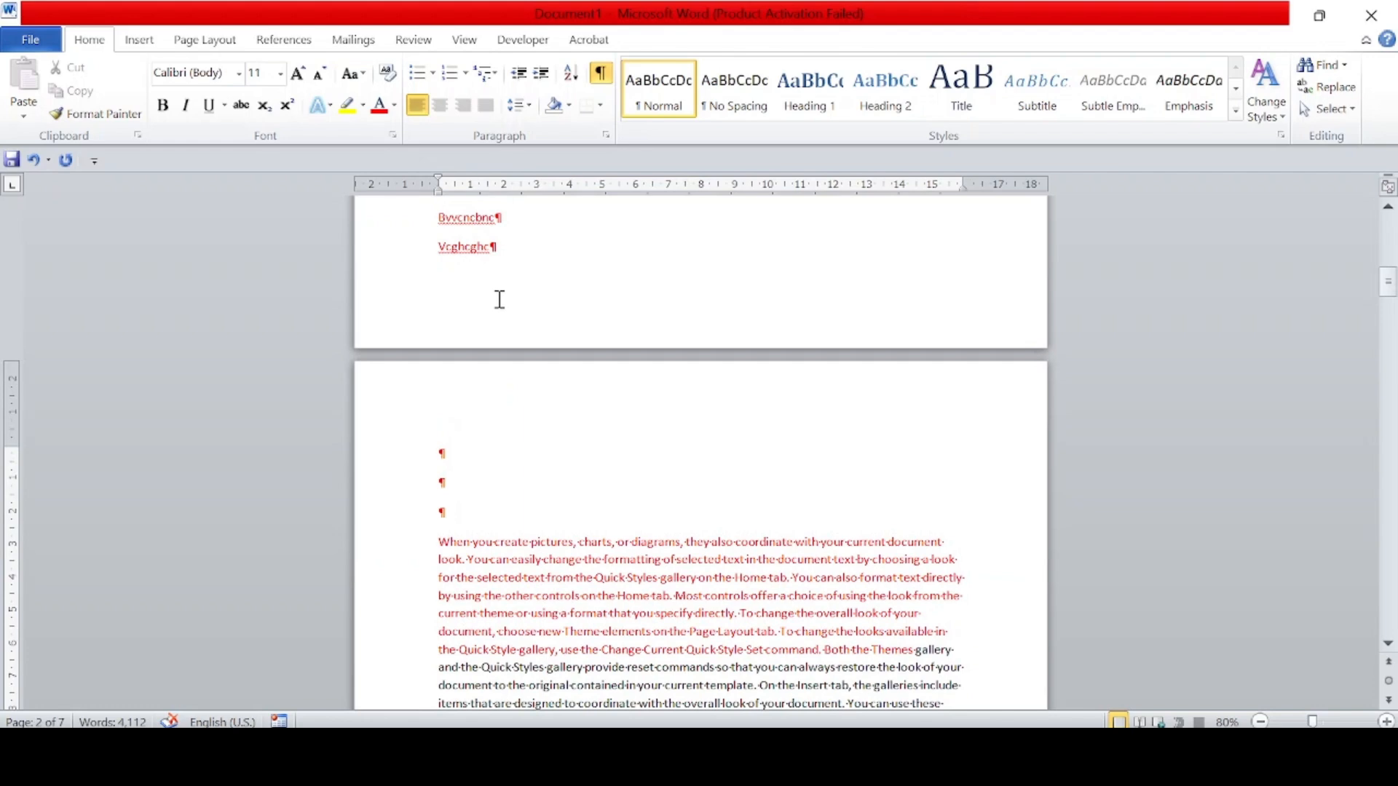
pyautogui.scroll(3, 500, 300)
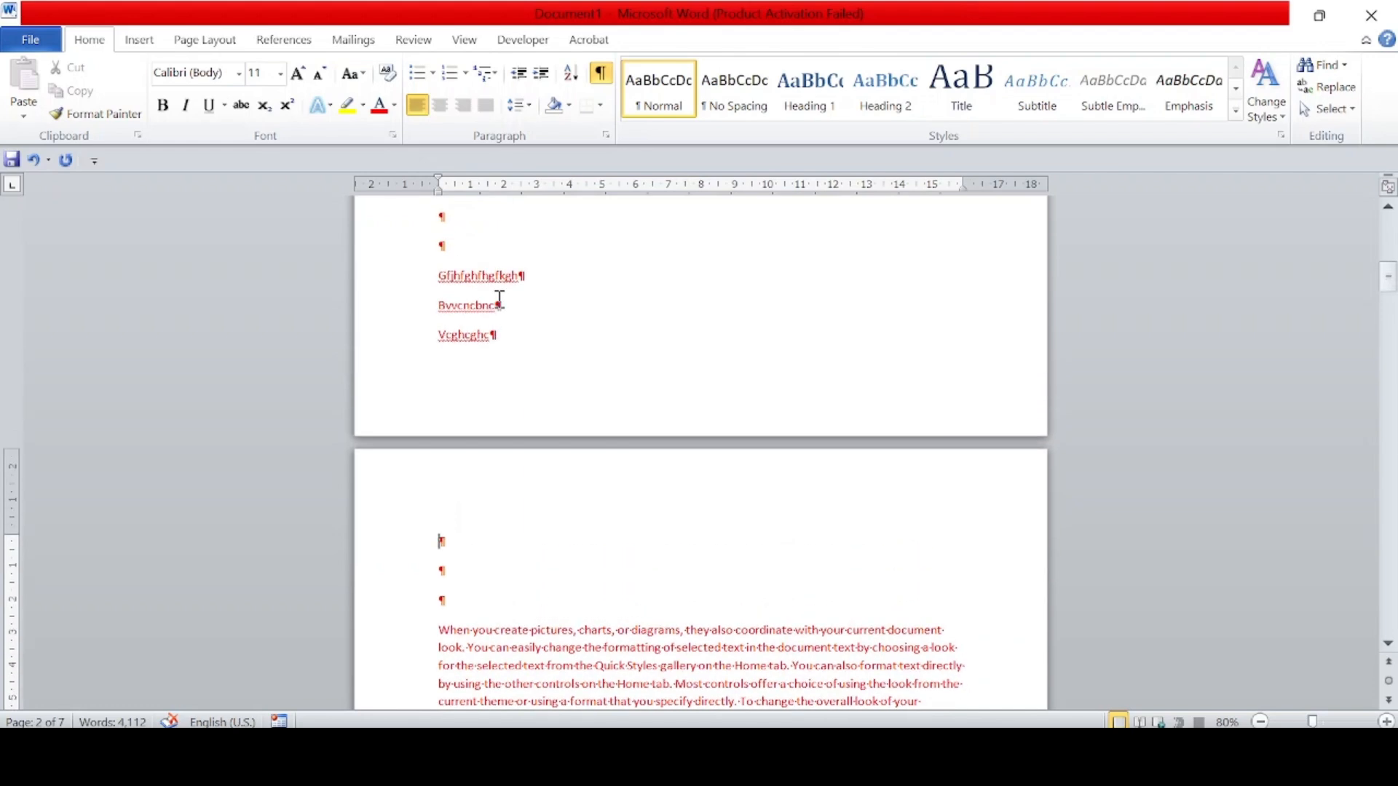
# Undo all the filler text and line breaks entered in the empty paragraphs on the first page
pyautogui.hotkey('ctrl', 'z')
pyautogui.hotkey('ctrl', 'z')
pyautogui.hotkey('ctrl', 'z')
pyautogui.hotkey('ctrl', 'z')
pyautogui.hotkey('ctrl', 'z')
pyautogui.hotkey('ctrl', 'z')
pyautogui.hotkey('ctrl', 'z')
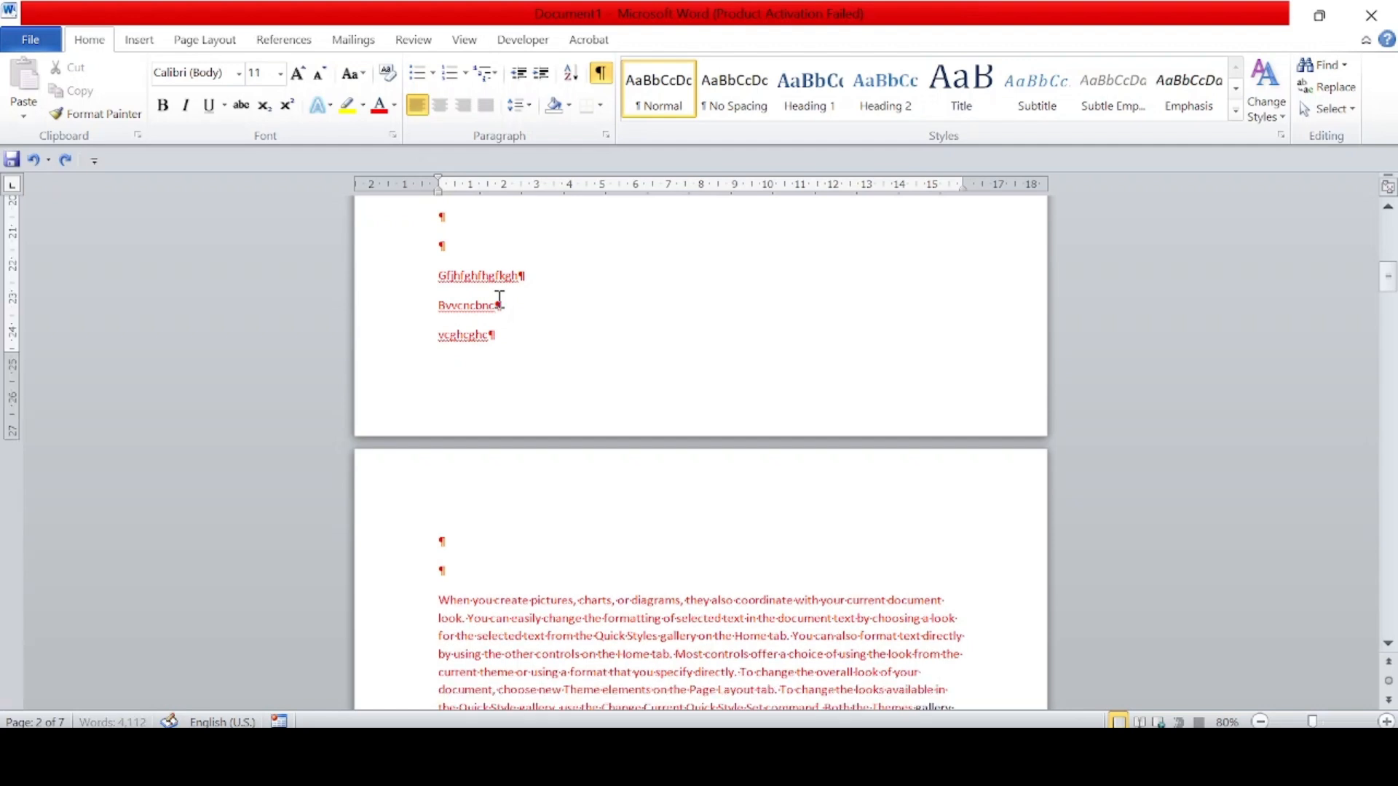
pyautogui.hotkey('ctrl', 'z')
pyautogui.hotkey('ctrl', 'z')
pyautogui.hotkey('ctrl', 'z')
pyautogui.hotkey('ctrl', 'z')
pyautogui.hotkey('ctrl', 'z')
pyautogui.hotkey('ctrl', 'z')
pyautogui.hotkey('ctrl', 'z')
pyautogui.hotkey('ctrl', 'z')
pyautogui.hotkey('ctrl', 'z')
pyautogui.hotkey('ctrl', 'z')
pyautogui.hotkey('ctrl', 'z')
pyautogui.hotkey('ctrl', 'z')
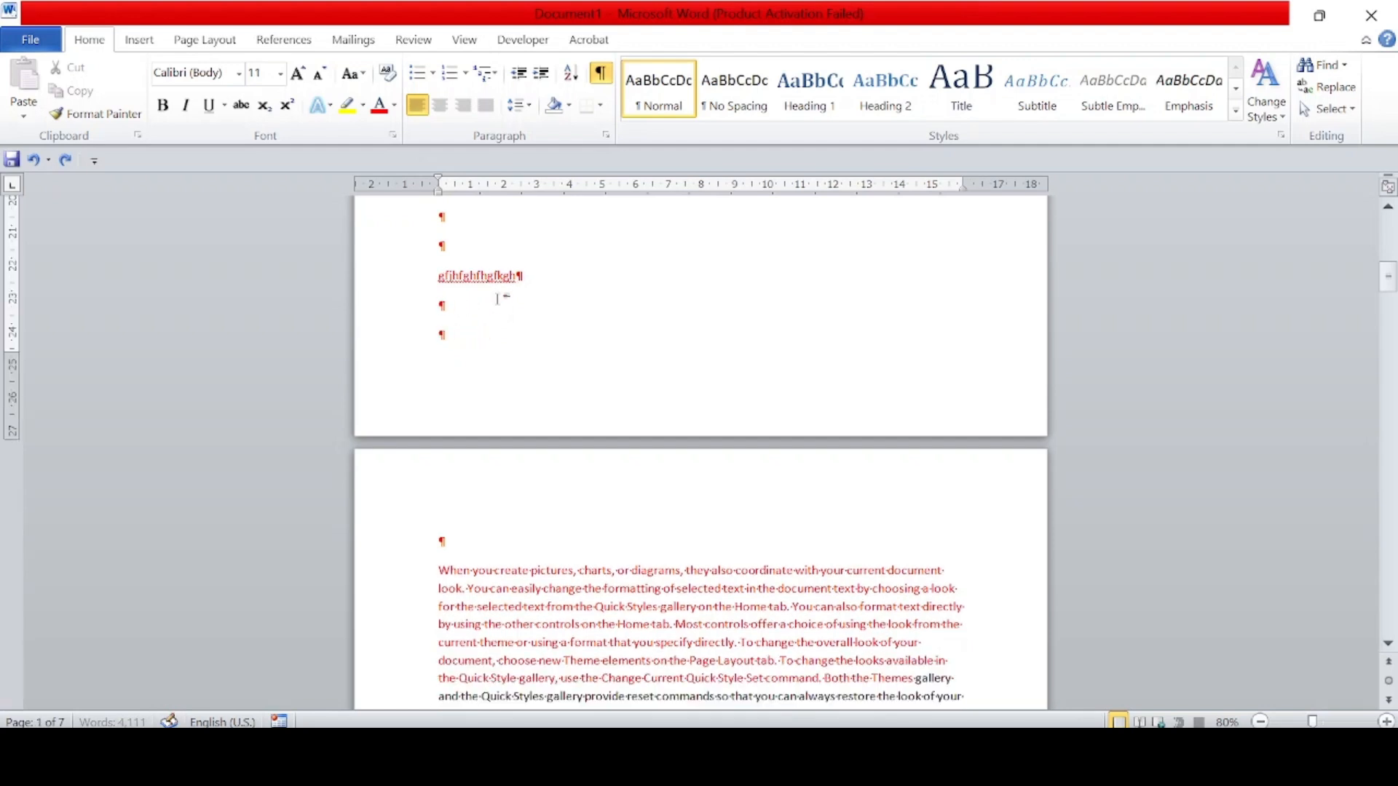
pyautogui.hotkey('ctrl', 'z')
pyautogui.hotkey('ctrl', 'z')
pyautogui.hotkey('ctrl', 'z')
pyautogui.hotkey('ctrl', 'z')
pyautogui.hotkey('ctrl', 'z')
pyautogui.hotkey('ctrl', 'z')
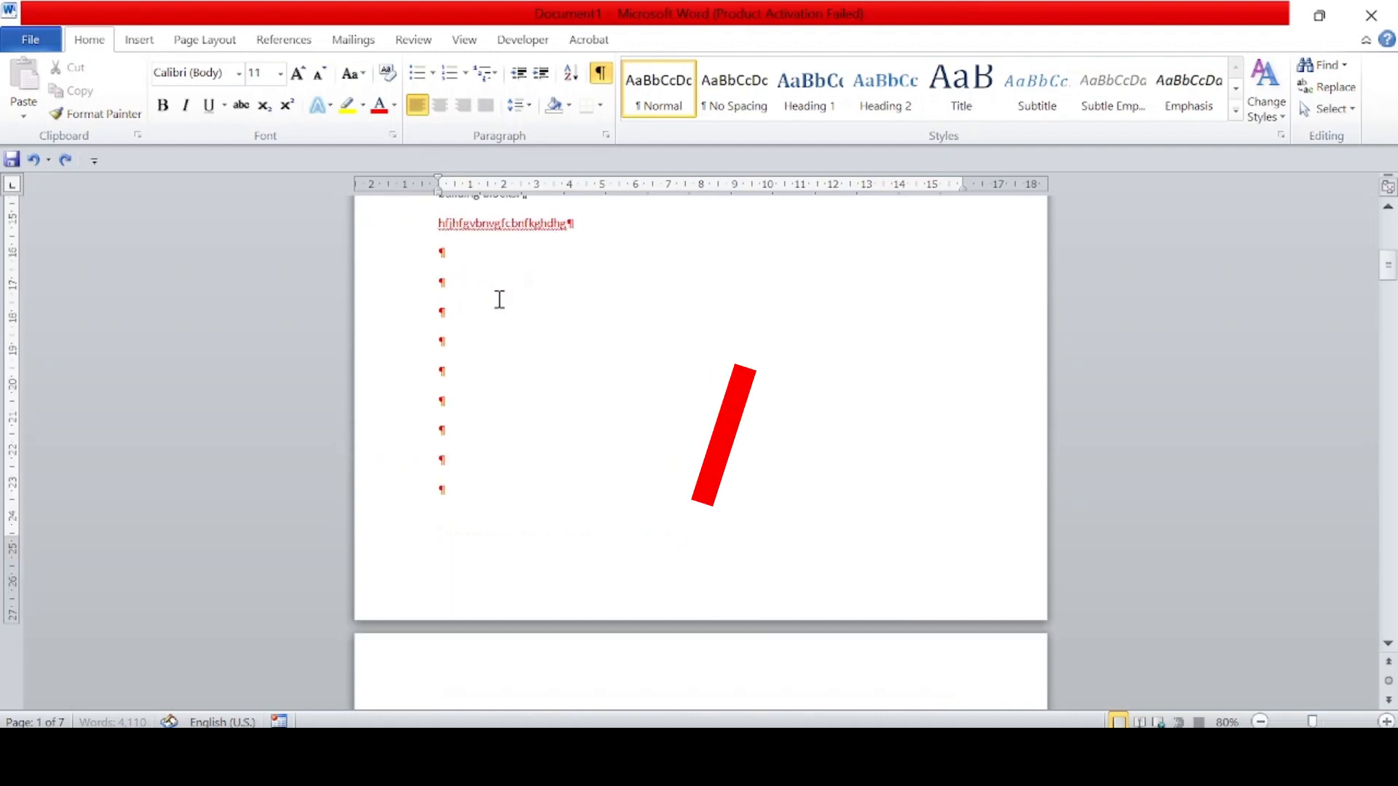
pyautogui.hotkey('ctrl', 'z')
pyautogui.hotkey('ctrl', 'z')
pyautogui.hotkey('ctrl', 'z')
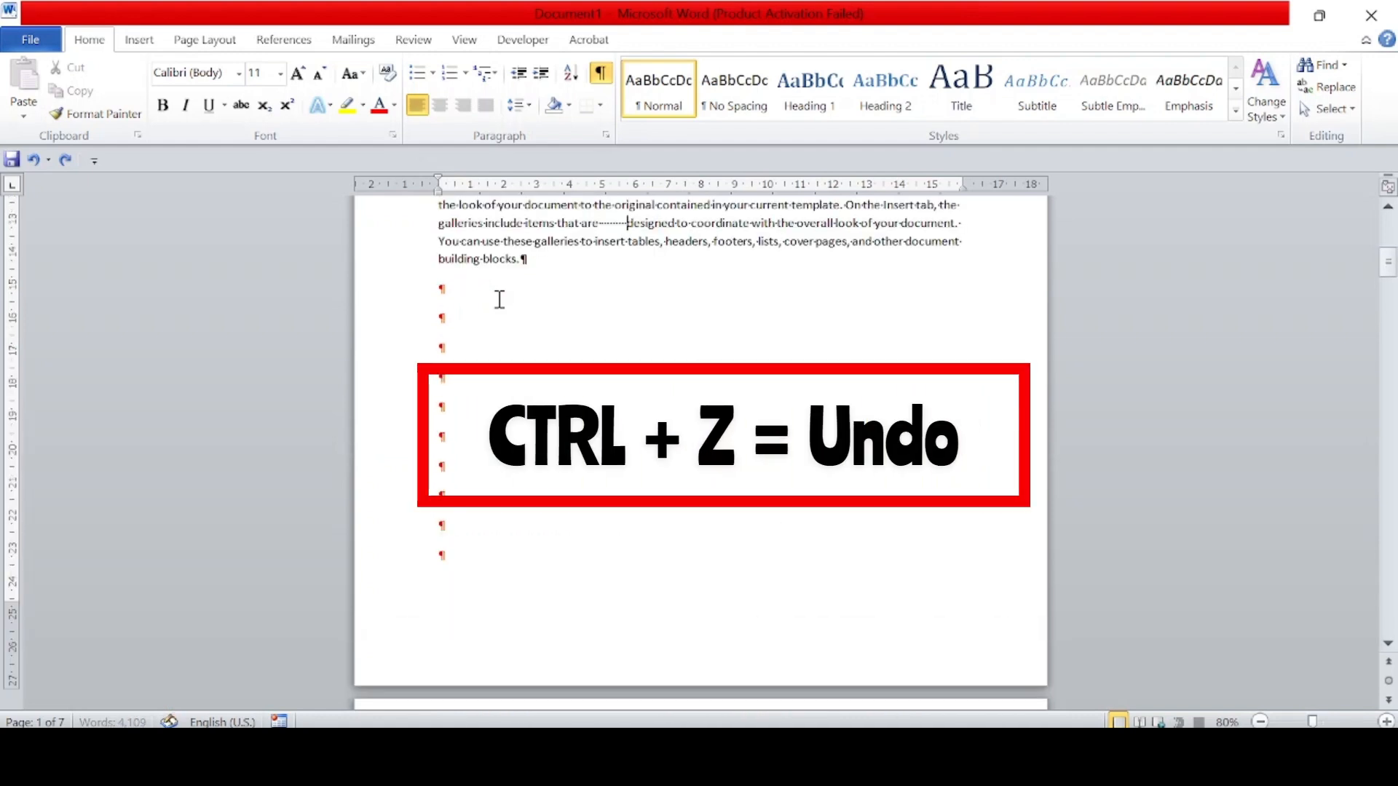
# Undo the extra spaces in the second paragraph and all the empty paragraphs inserted before the red text
pyautogui.hotkey('ctrl', 'z')
pyautogui.hotkey('ctrl', 'z')
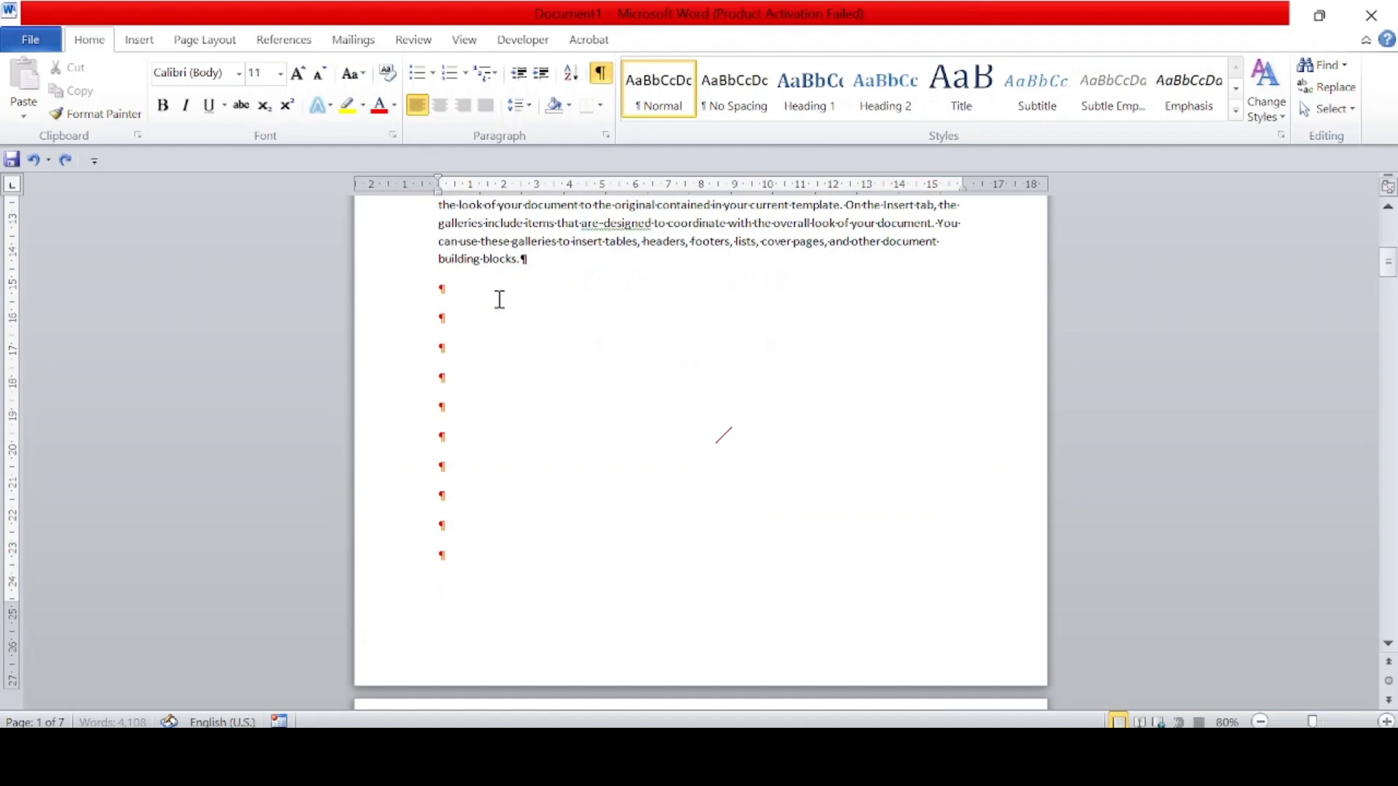
pyautogui.hotkey('ctrl', 'z')
pyautogui.hotkey('ctrl', 'z')
pyautogui.hotkey('ctrl', 'z')
pyautogui.hotkey('ctrl', 'z')
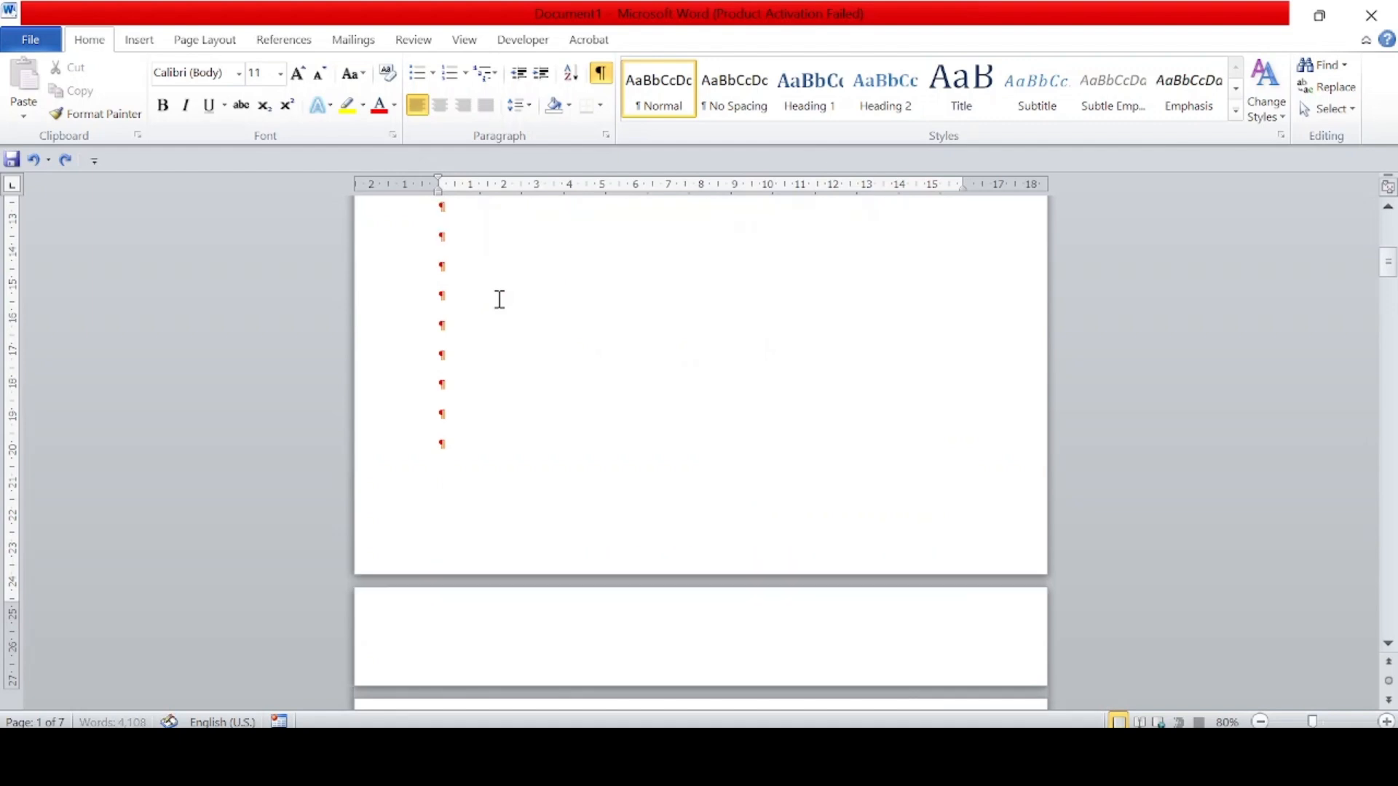
pyautogui.hotkey('ctrl', 'z')
pyautogui.hotkey('ctrl', 'z')
pyautogui.hotkey('ctrl', 'z')
pyautogui.hotkey('ctrl', 'z')
pyautogui.hotkey('ctrl', 'z')
pyautogui.hotkey('ctrl', 'z')
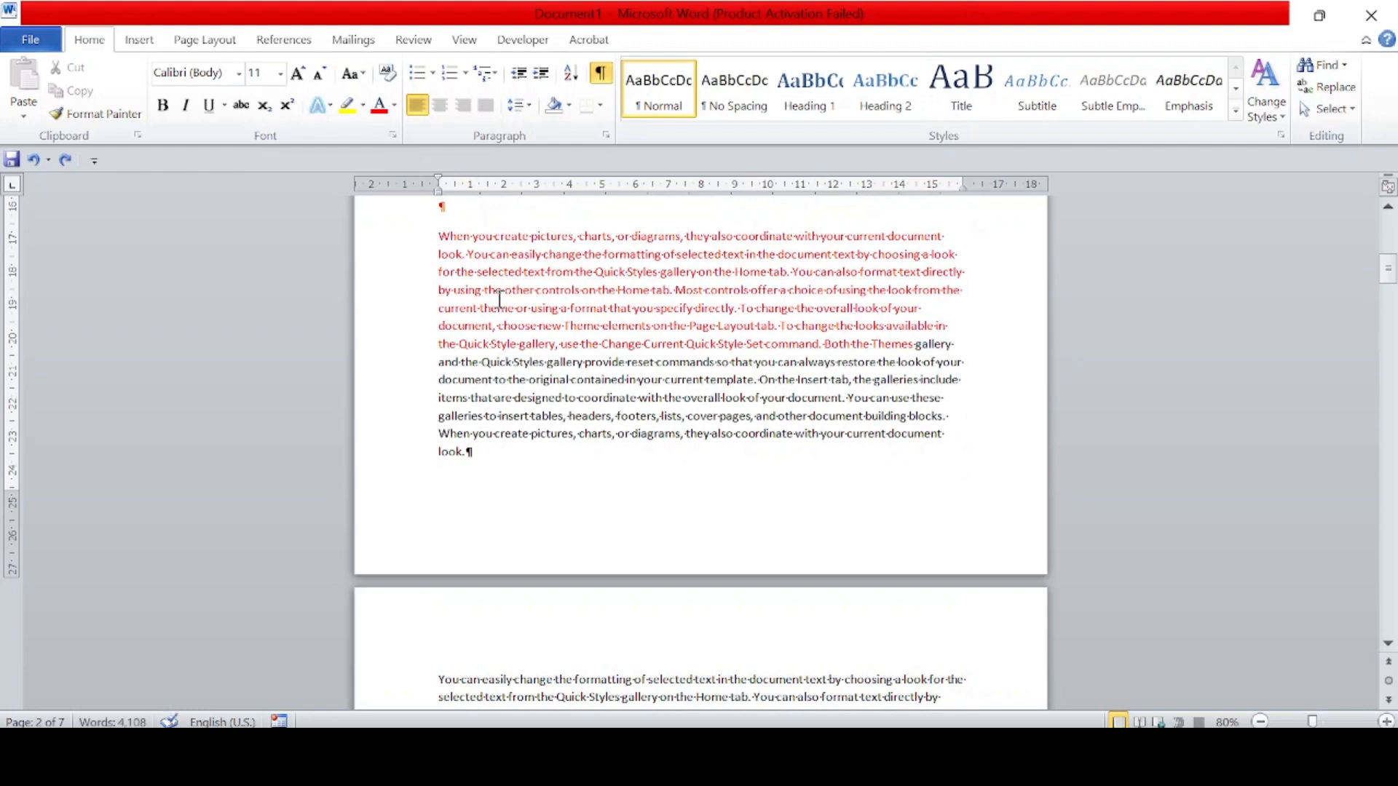
pyautogui.hotkey('ctrl', 'z')
pyautogui.hotkey('ctrl', 'z')
pyautogui.hotkey('ctrl', 'z')
pyautogui.hotkey('ctrl', 'z')
pyautogui.hotkey('ctrl', 'z')
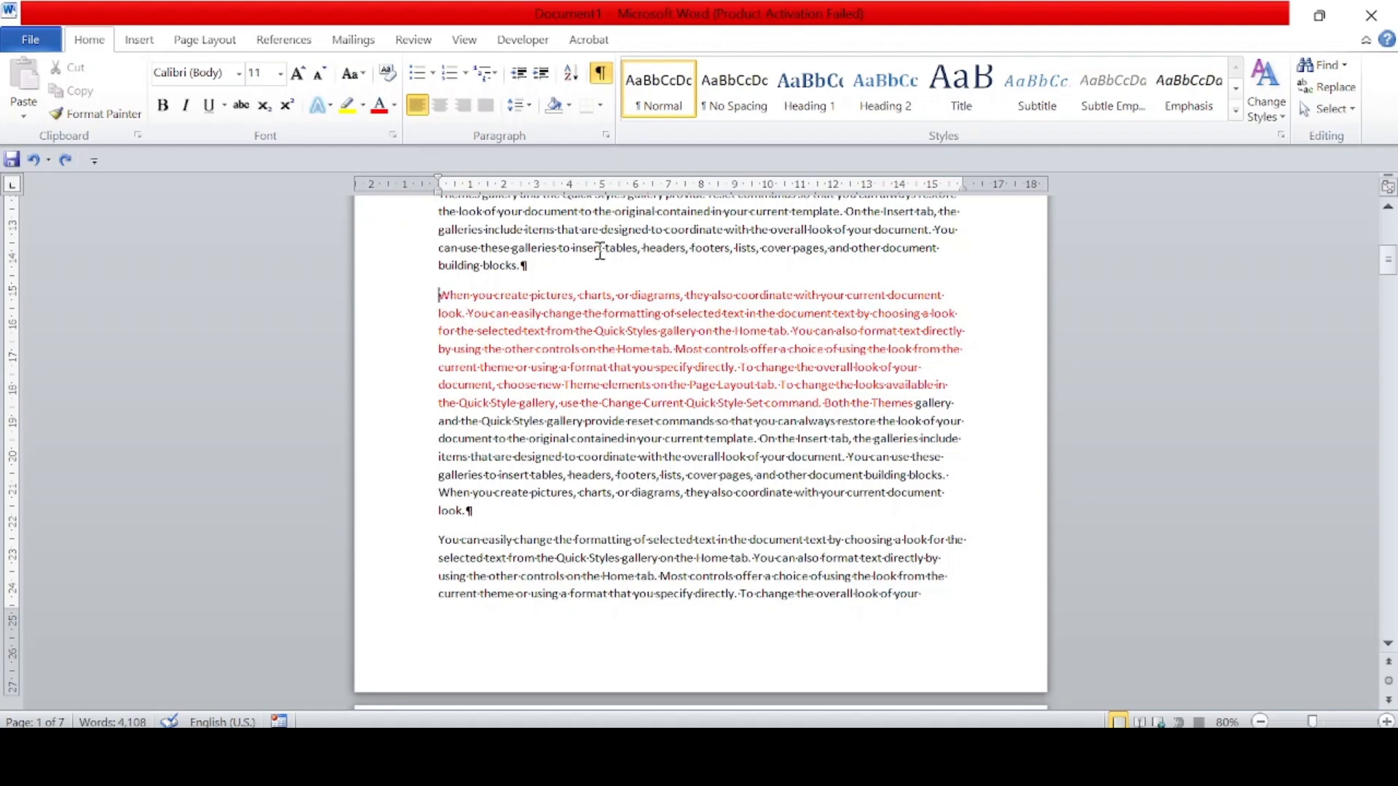
# Insert one empty paragraph before the red text and hide the paragraph and formatting marks
pyautogui.press('Return')
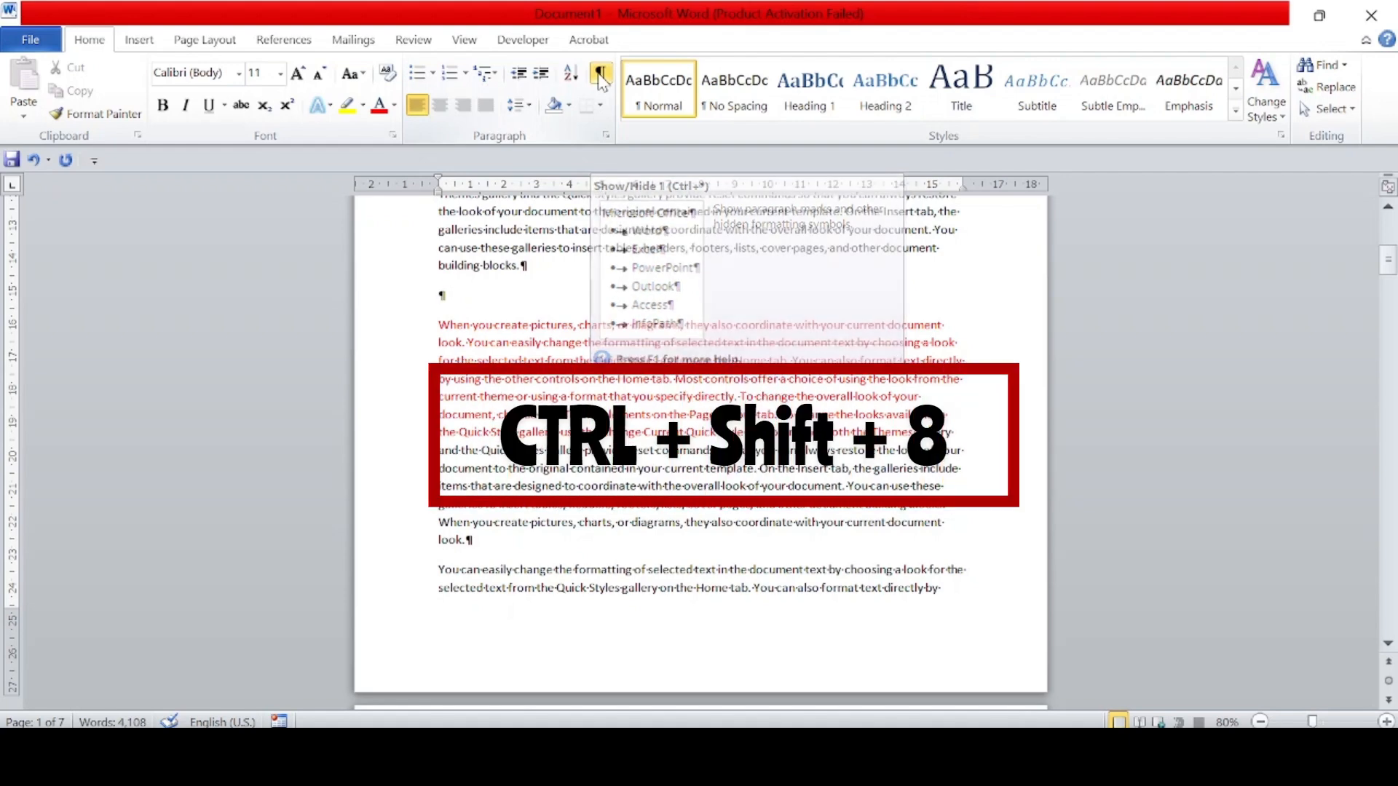
pyautogui.hotkey('ctrl', 'shift', '8')
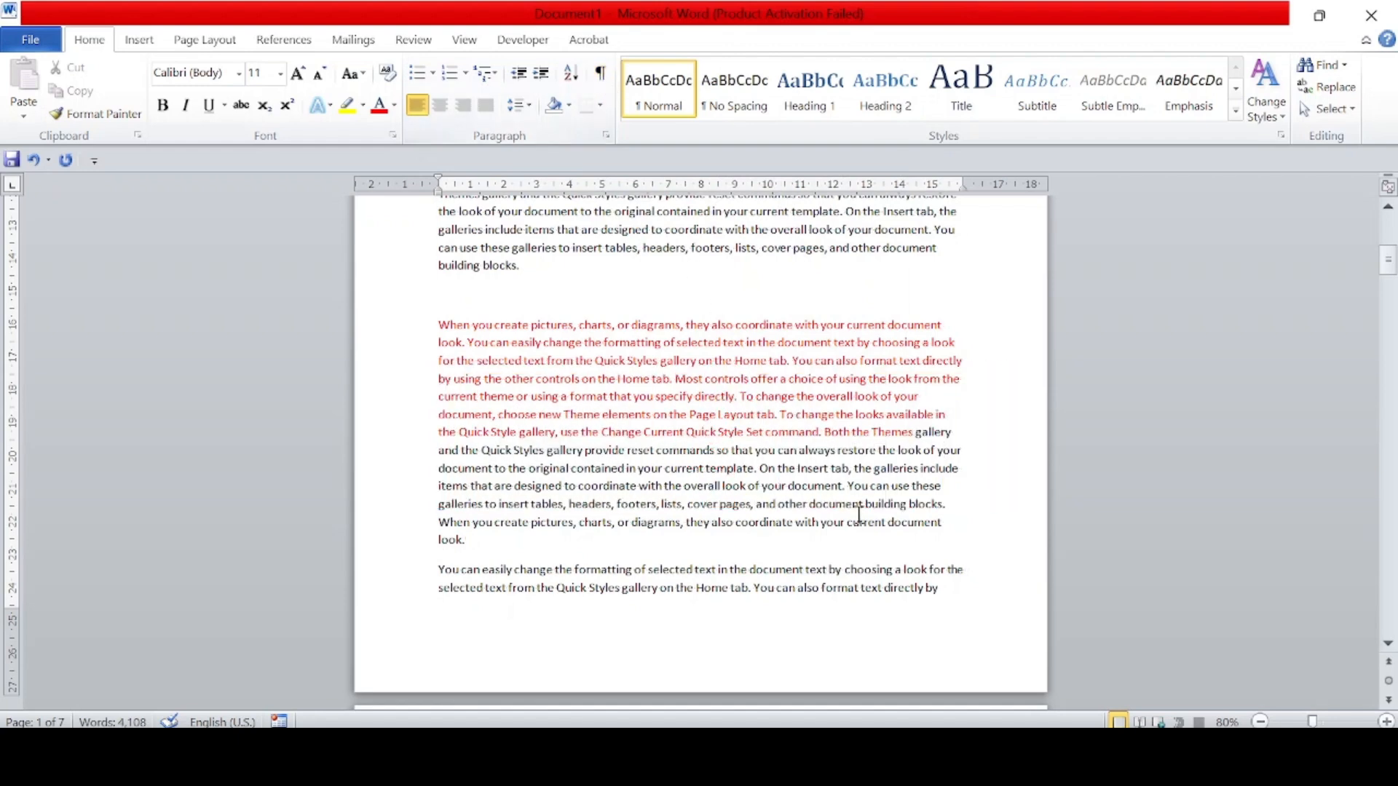
pyautogui.hotkey('ctrl', 'shift', '8')
pyautogui.hotkey('ctrl', 'shift', '8')
# Insert a page break between the second paragraph and the red text
pyautogui.click(156, 42)
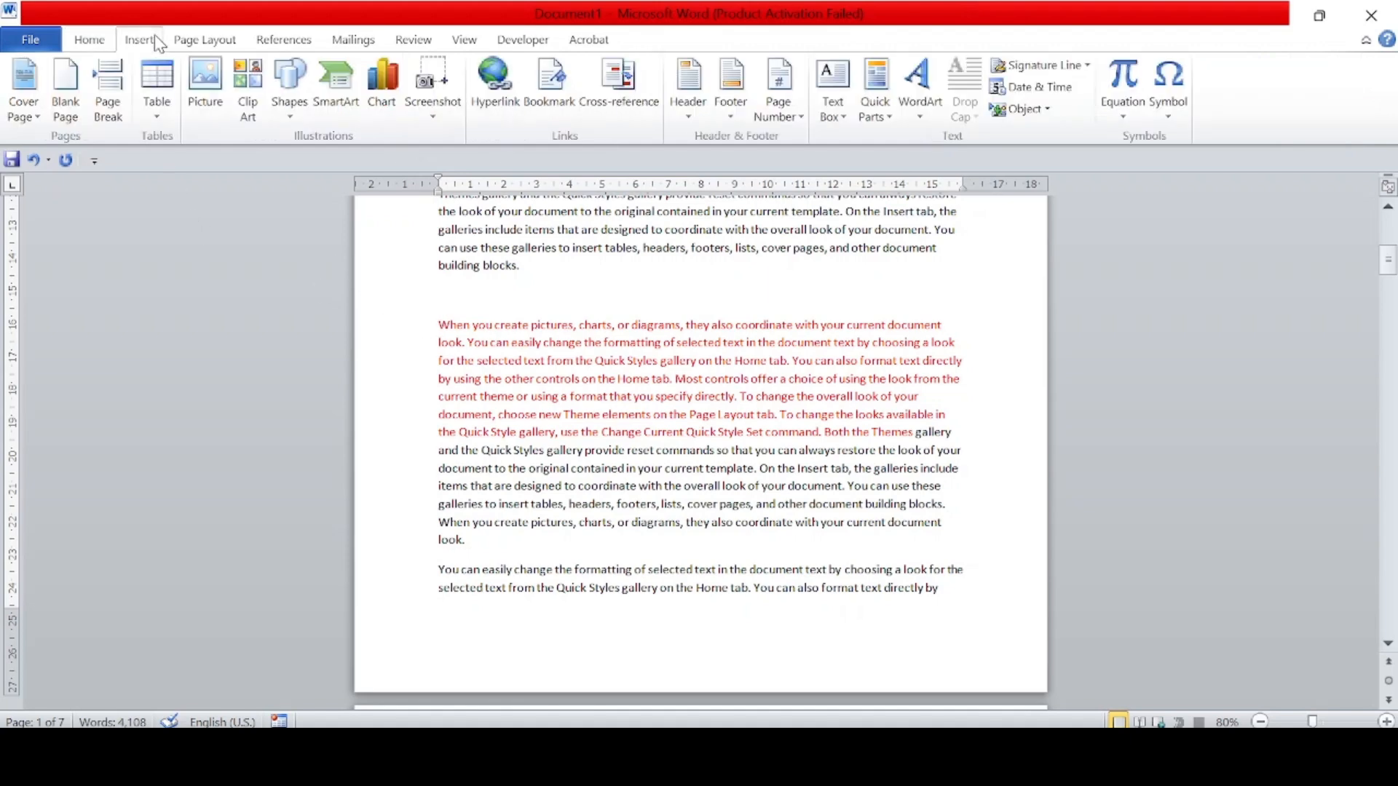
pyautogui.click(109, 109)
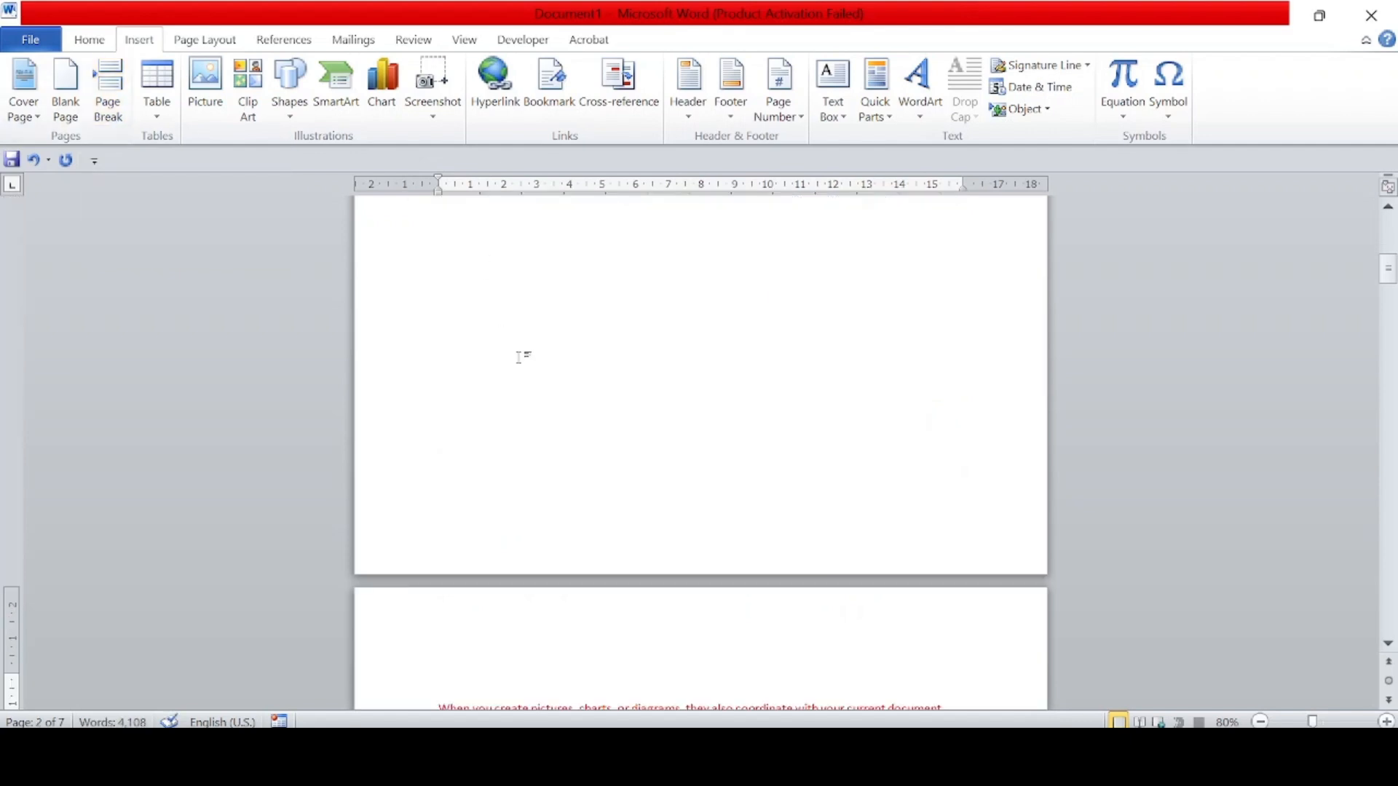
pyautogui.scroll(3, 519, 357)
# Show the paragraph and formatting marks to reveal the page break after the second paragraph
pyautogui.click(464, 339)
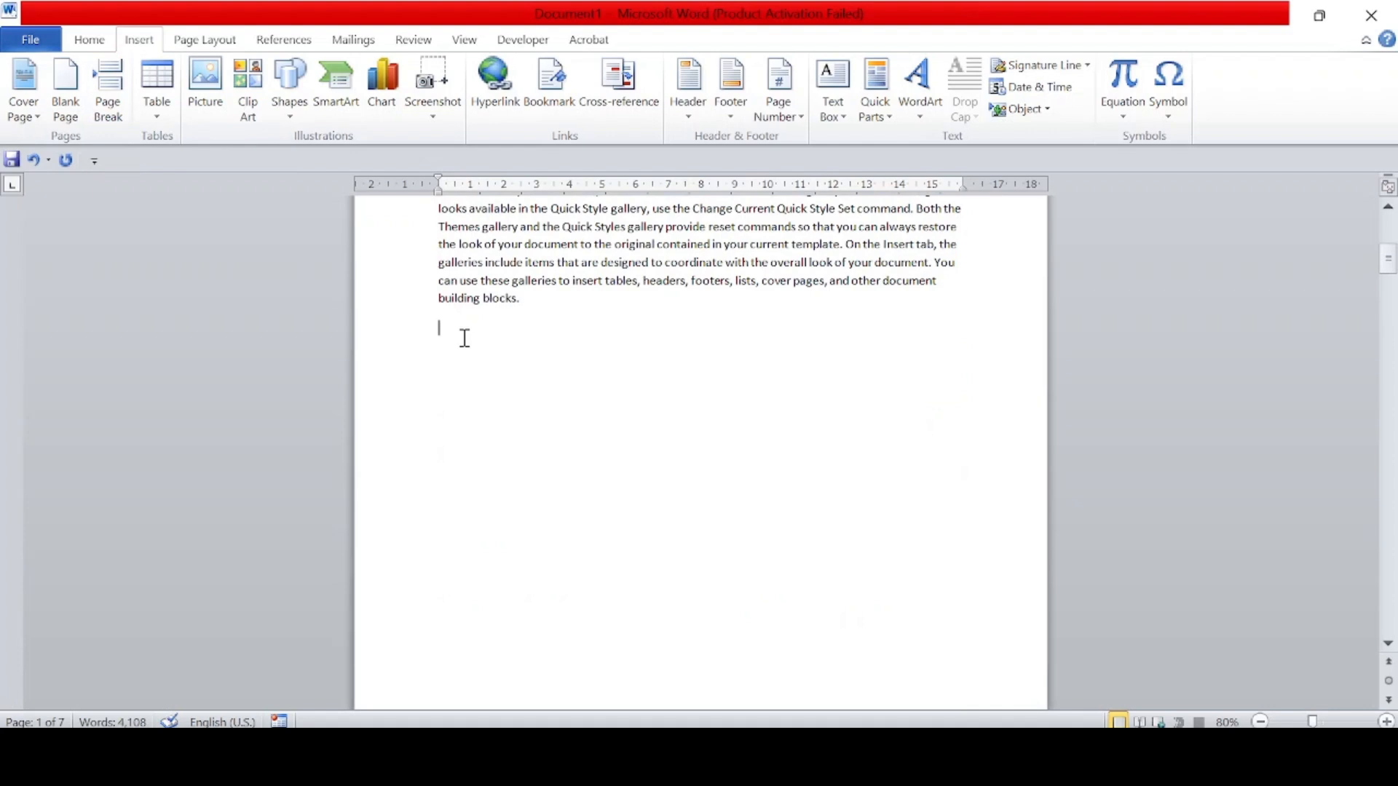
pyautogui.click(102, 43)
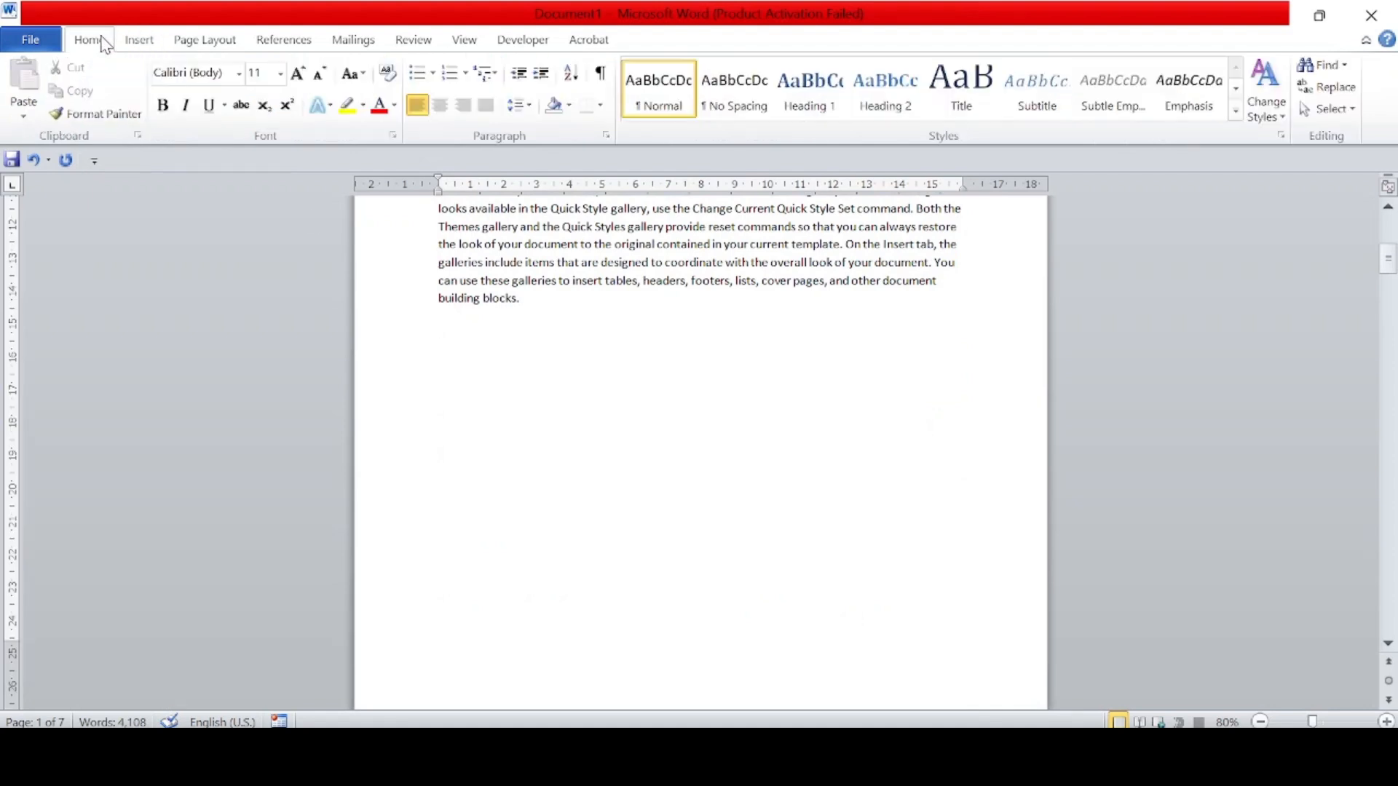
pyautogui.click(601, 73)
pyautogui.scroll(-2, 590, 446)
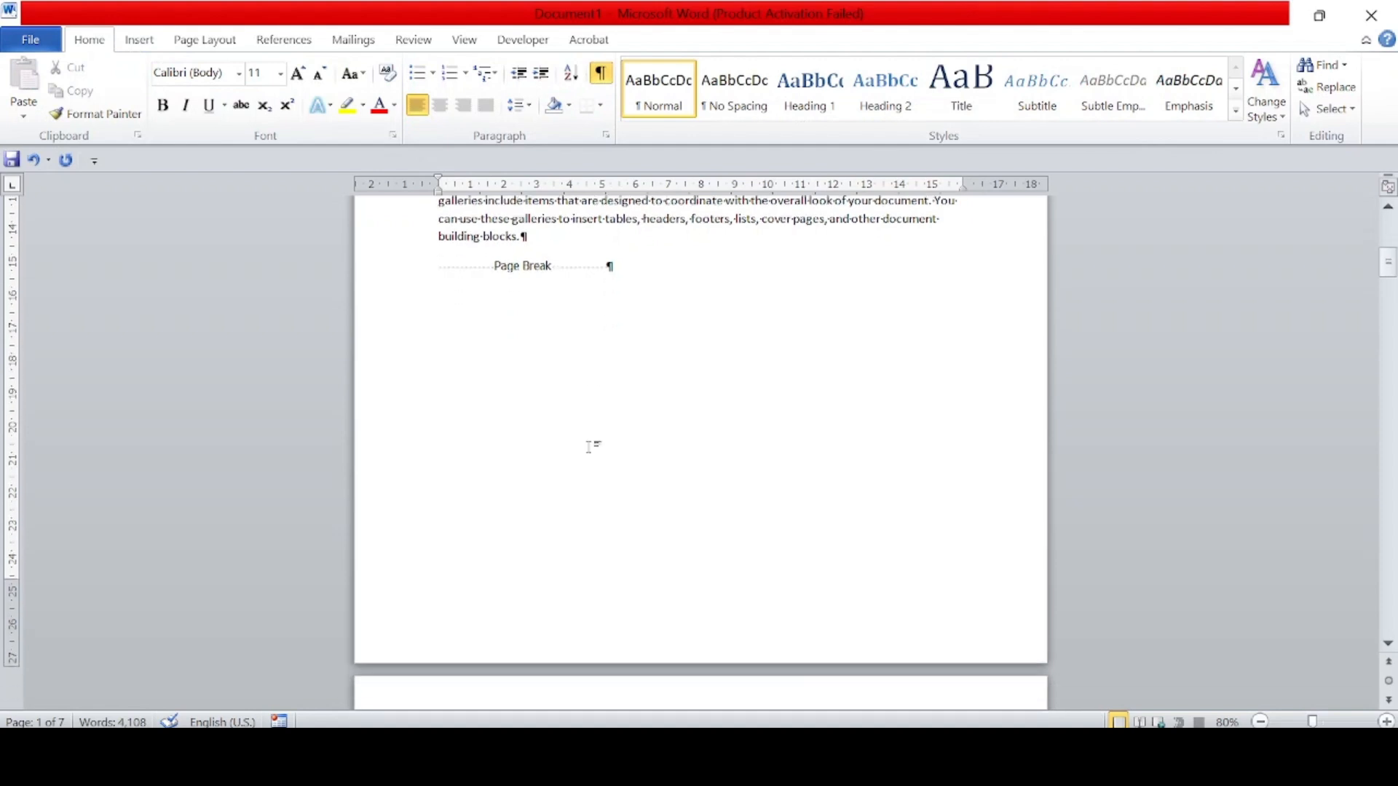
# Enter the filler lines "fkhfjhfhjvkjglf" and "hvhjfjlflu" before the page break and check the red text's position on the second page
pyautogui.click(478, 276)
pyautogui.scroll(-5, 460, 498)
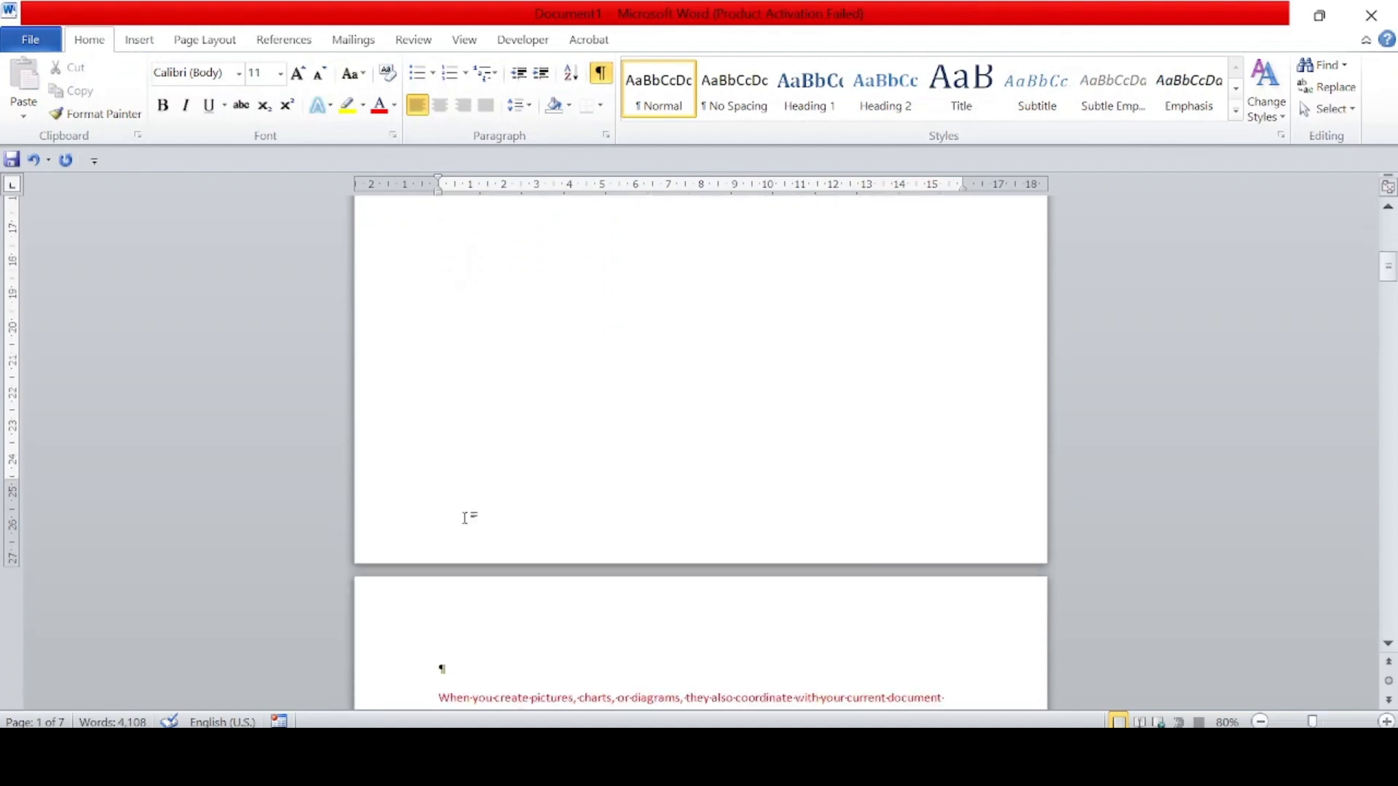
pyautogui.scroll(5, 467, 518)
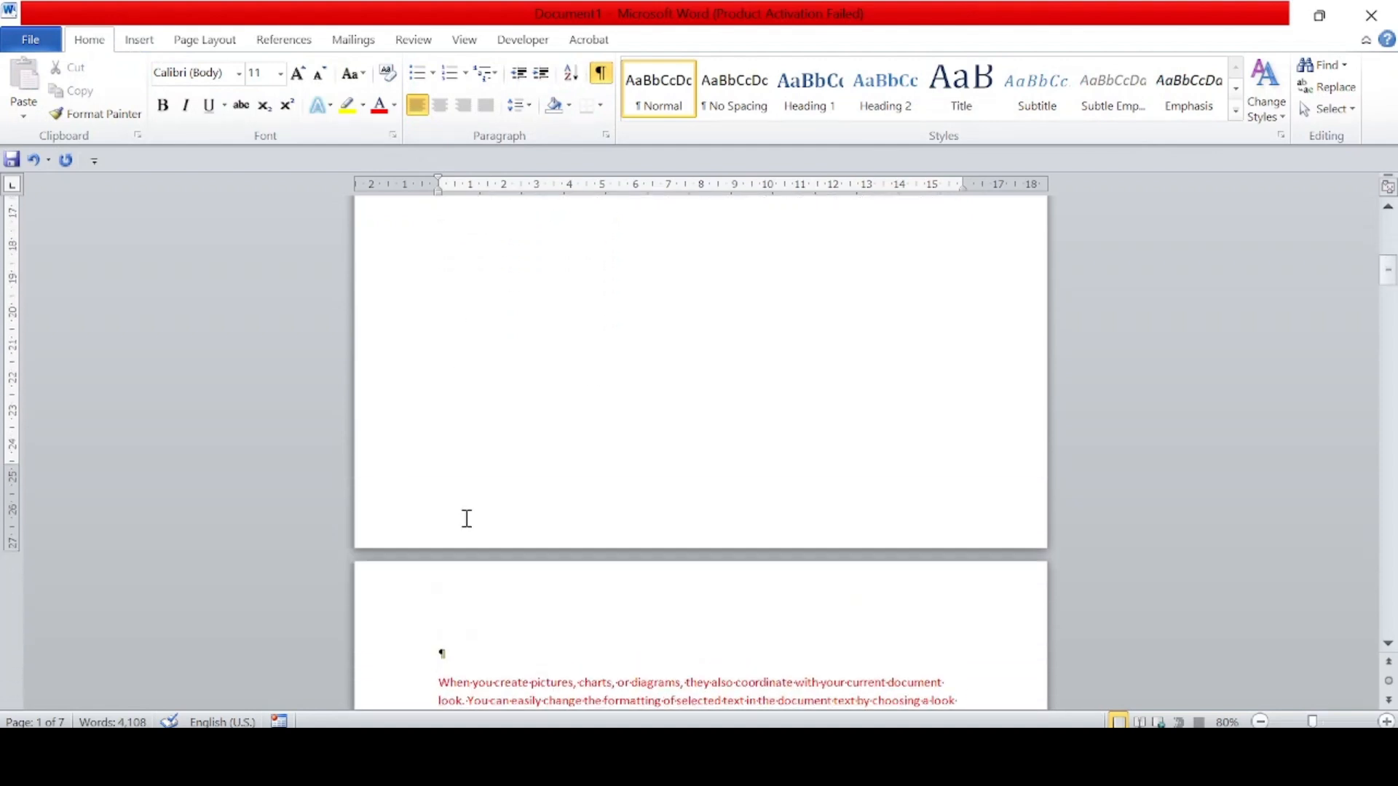
pyautogui.write('fkhfjhfhjvkjglf')
pyautogui.press('Return')
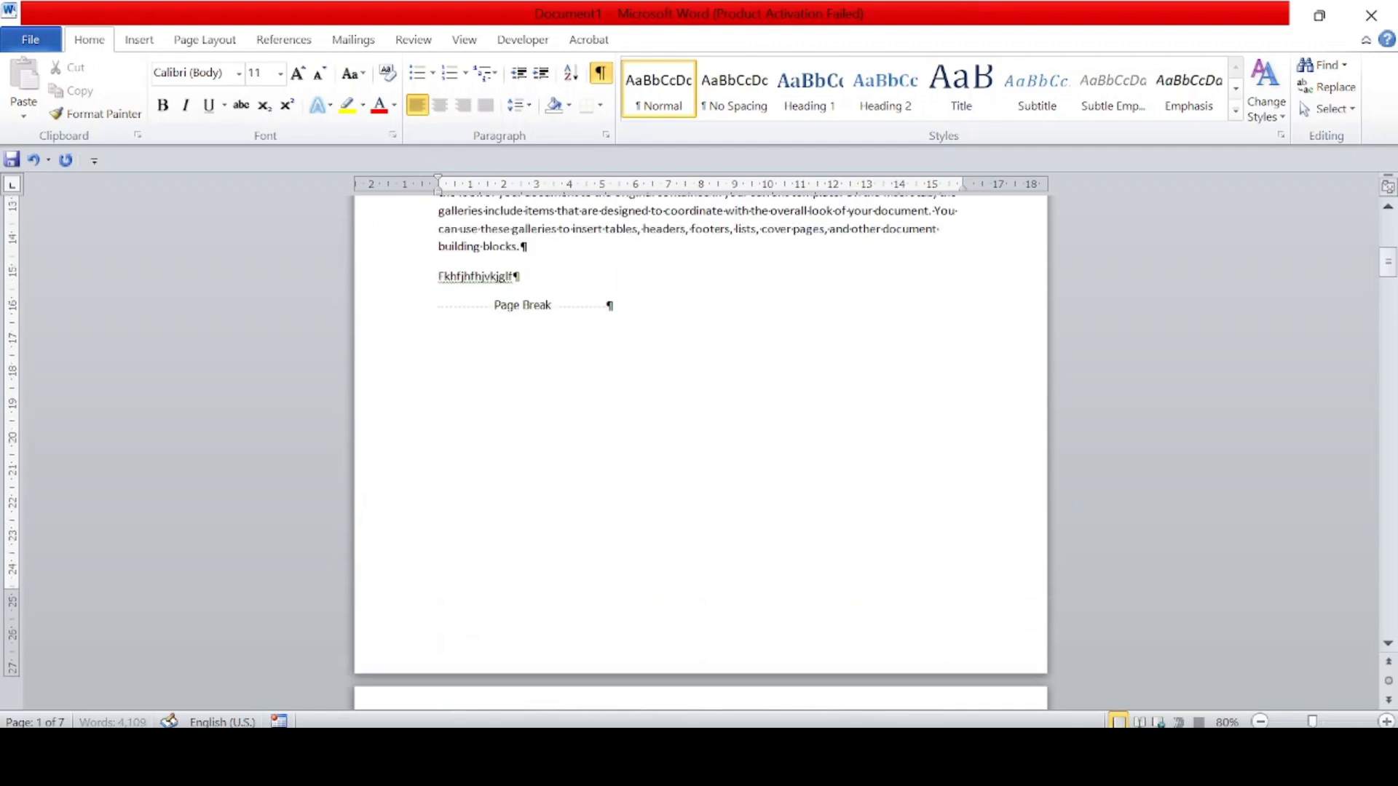
pyautogui.write('hvhjfjlflu')
pyautogui.press('Return')
pyautogui.scroll(-5, 701, 451)
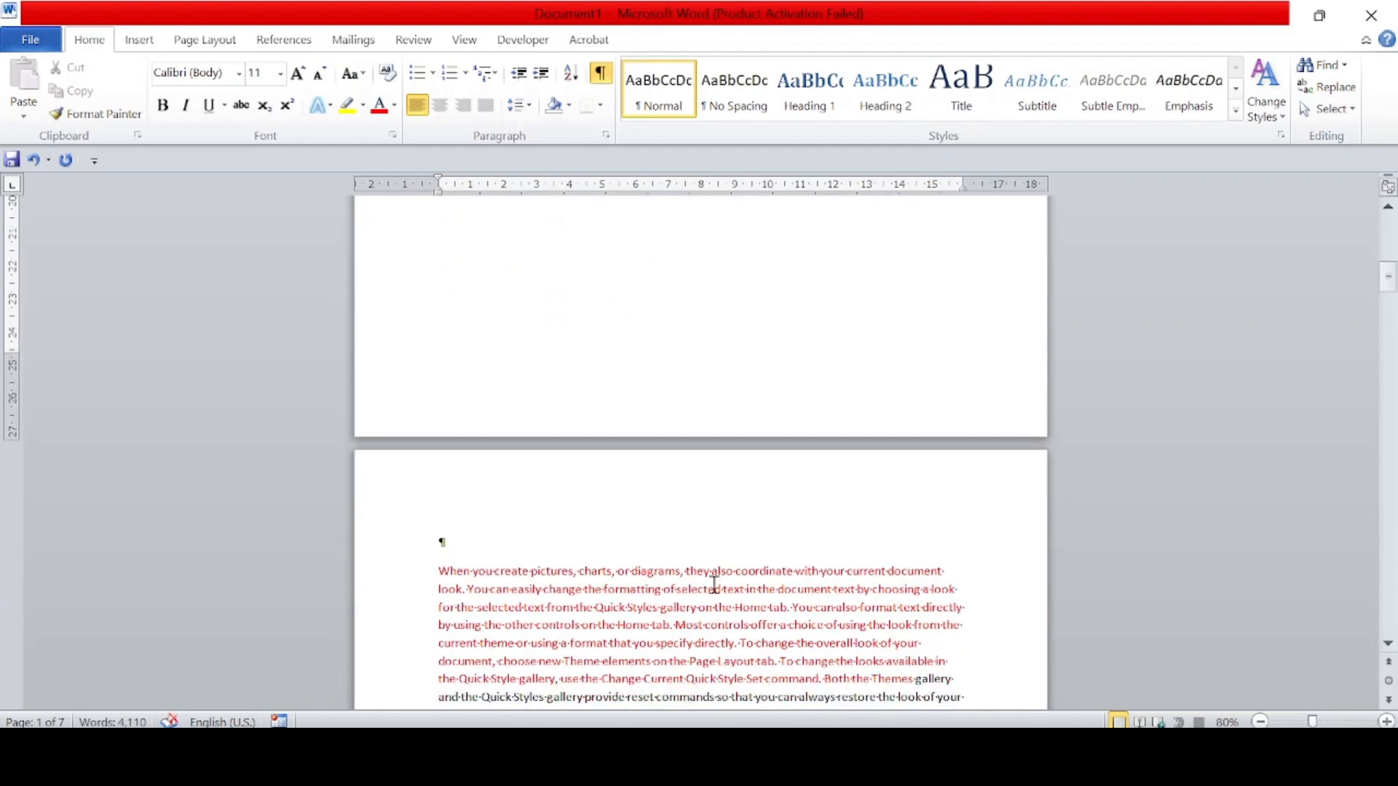
pyautogui.scroll(5, 545, 571)
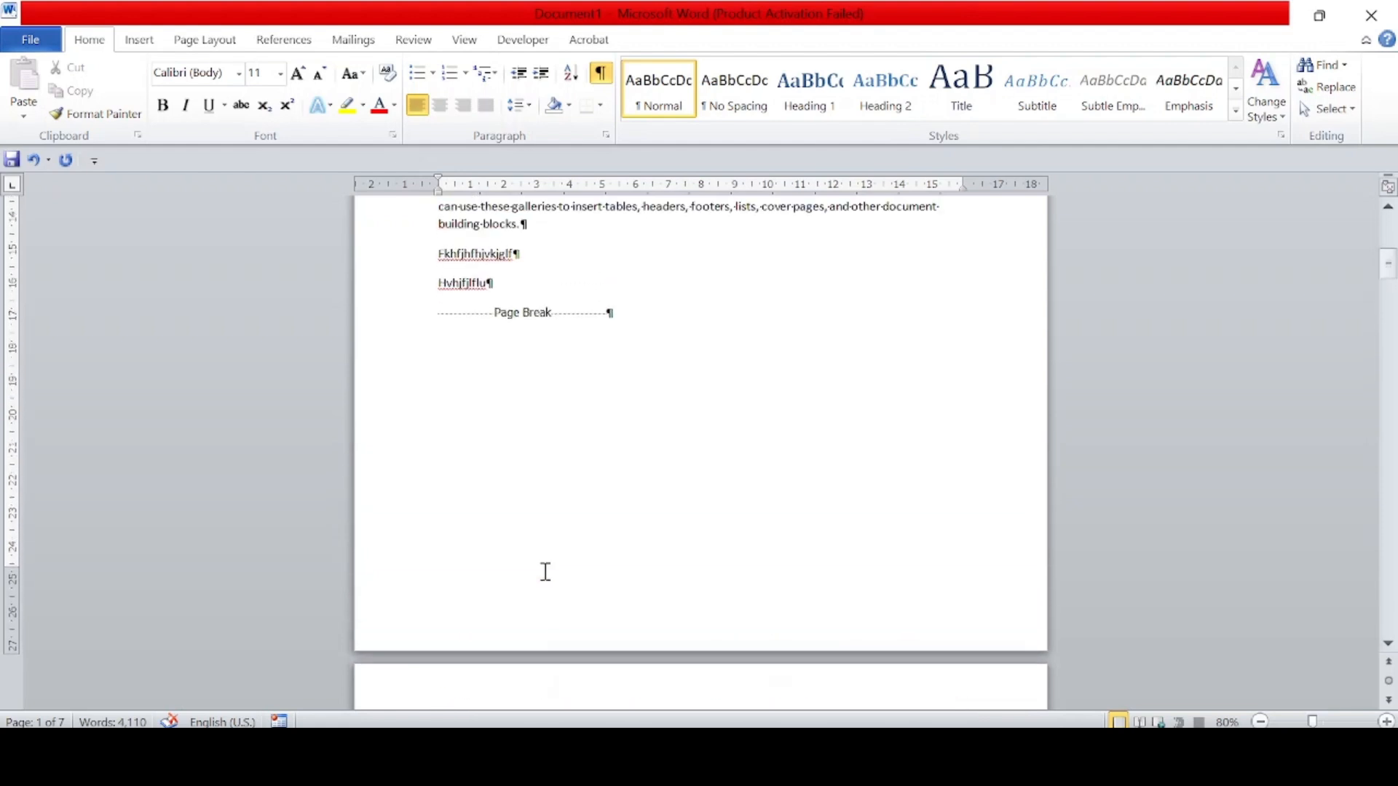
pyautogui.scroll(-2, 546, 572)
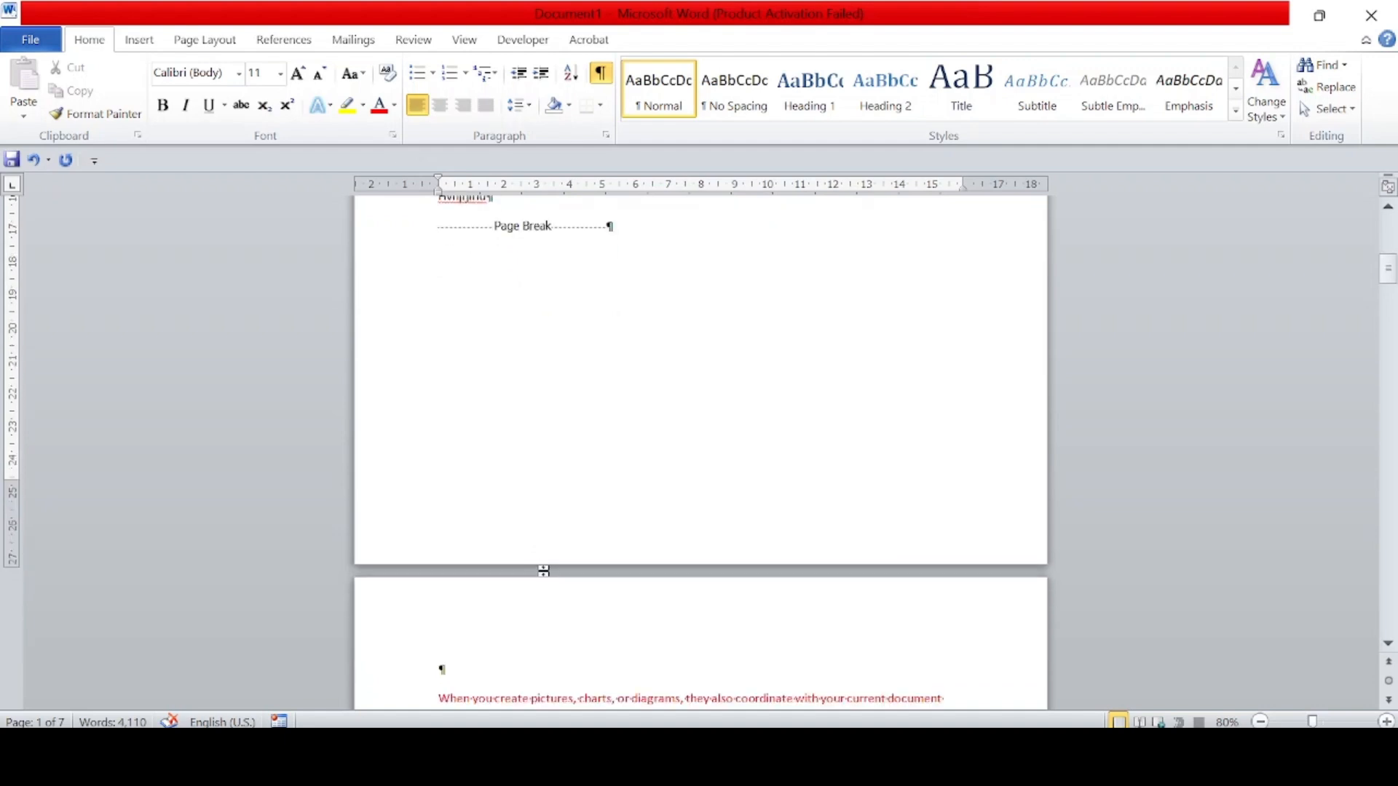
pyautogui.scroll(2, 543, 571)
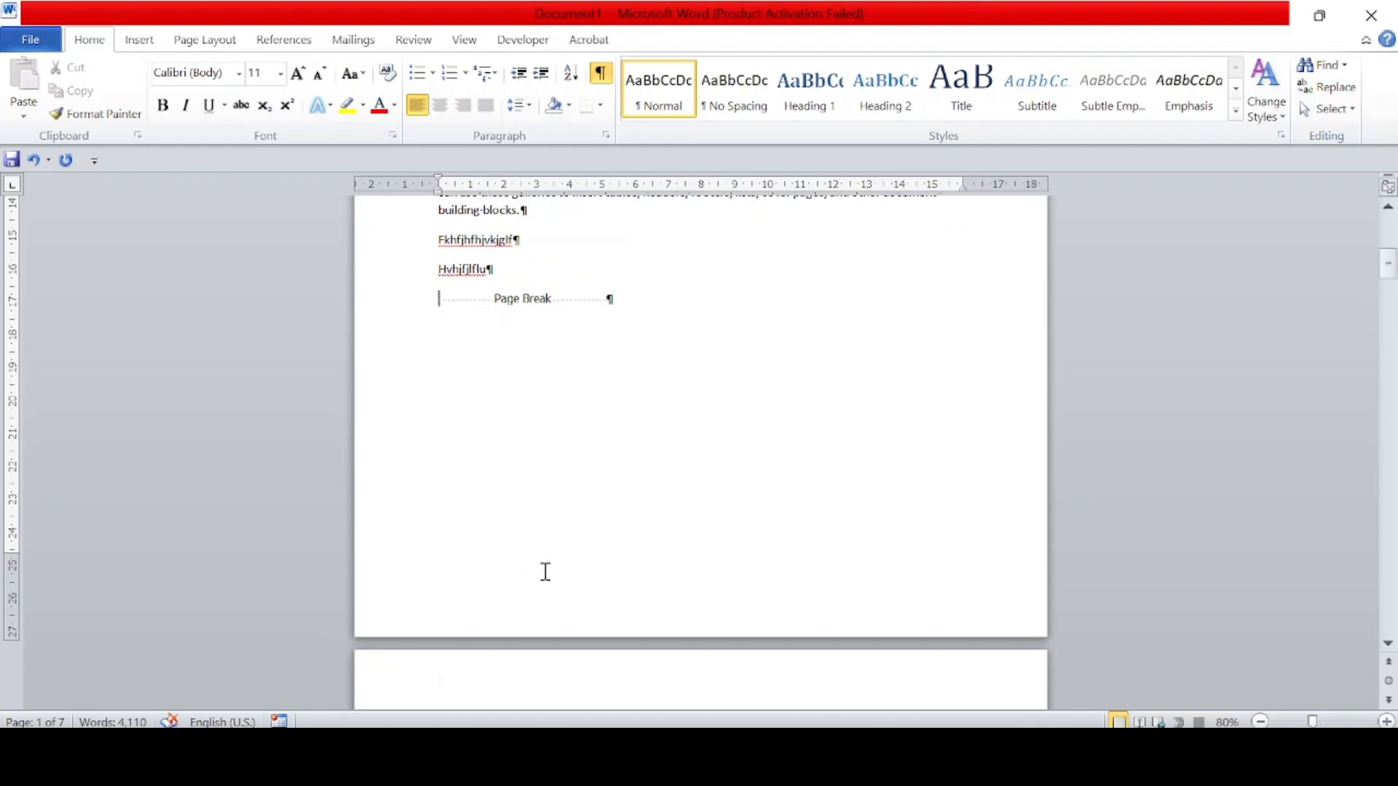
# Examine the page and column break options available for the document
pyautogui.click(138, 38)
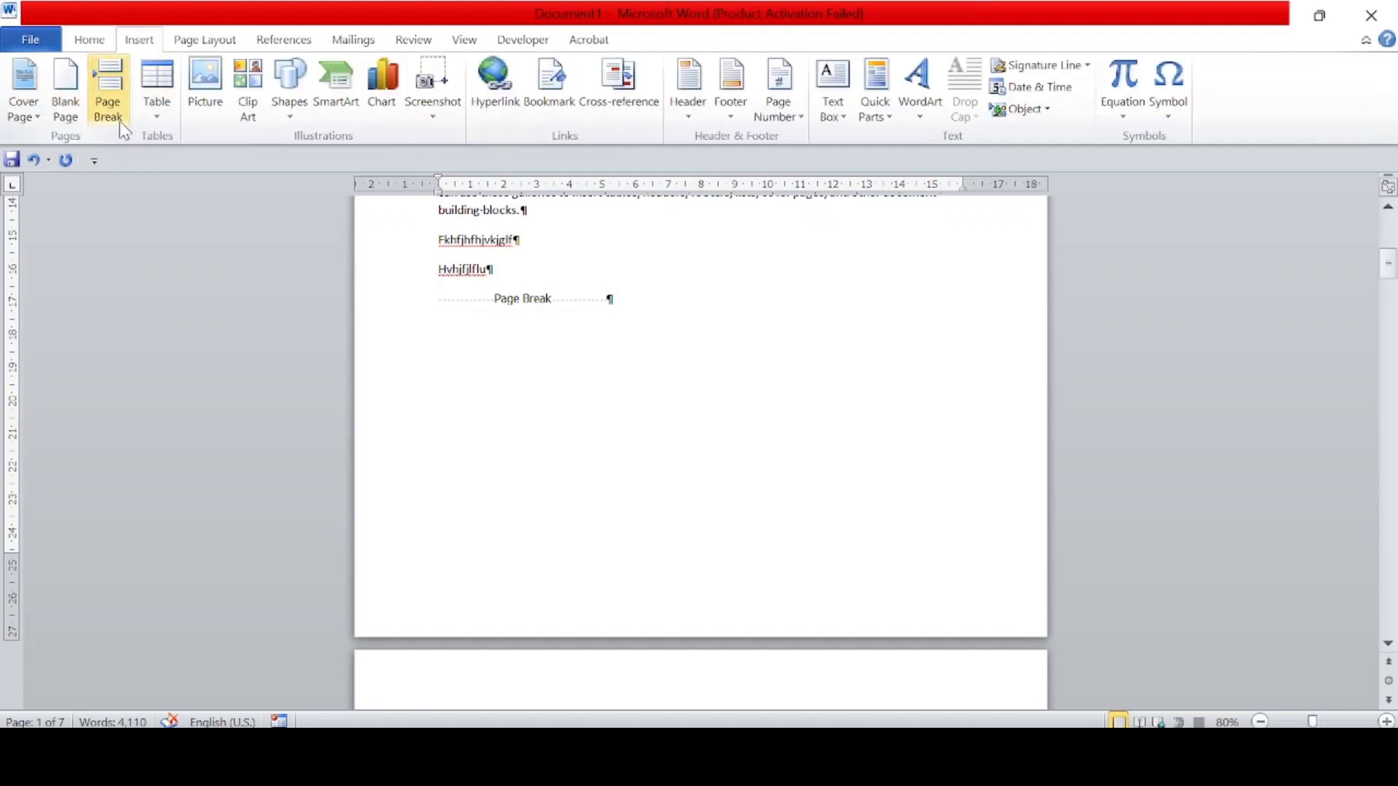
pyautogui.click(222, 45)
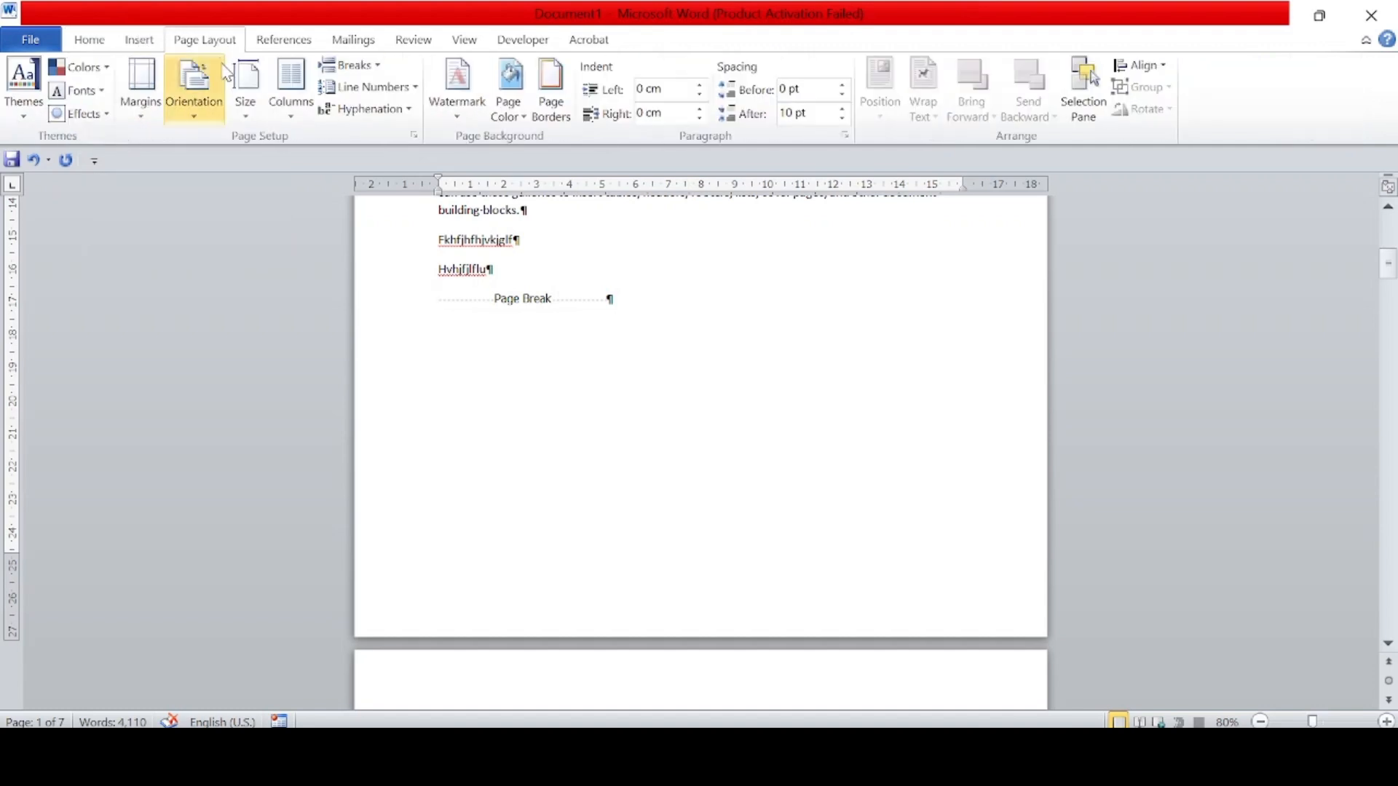
pyautogui.click(377, 70)
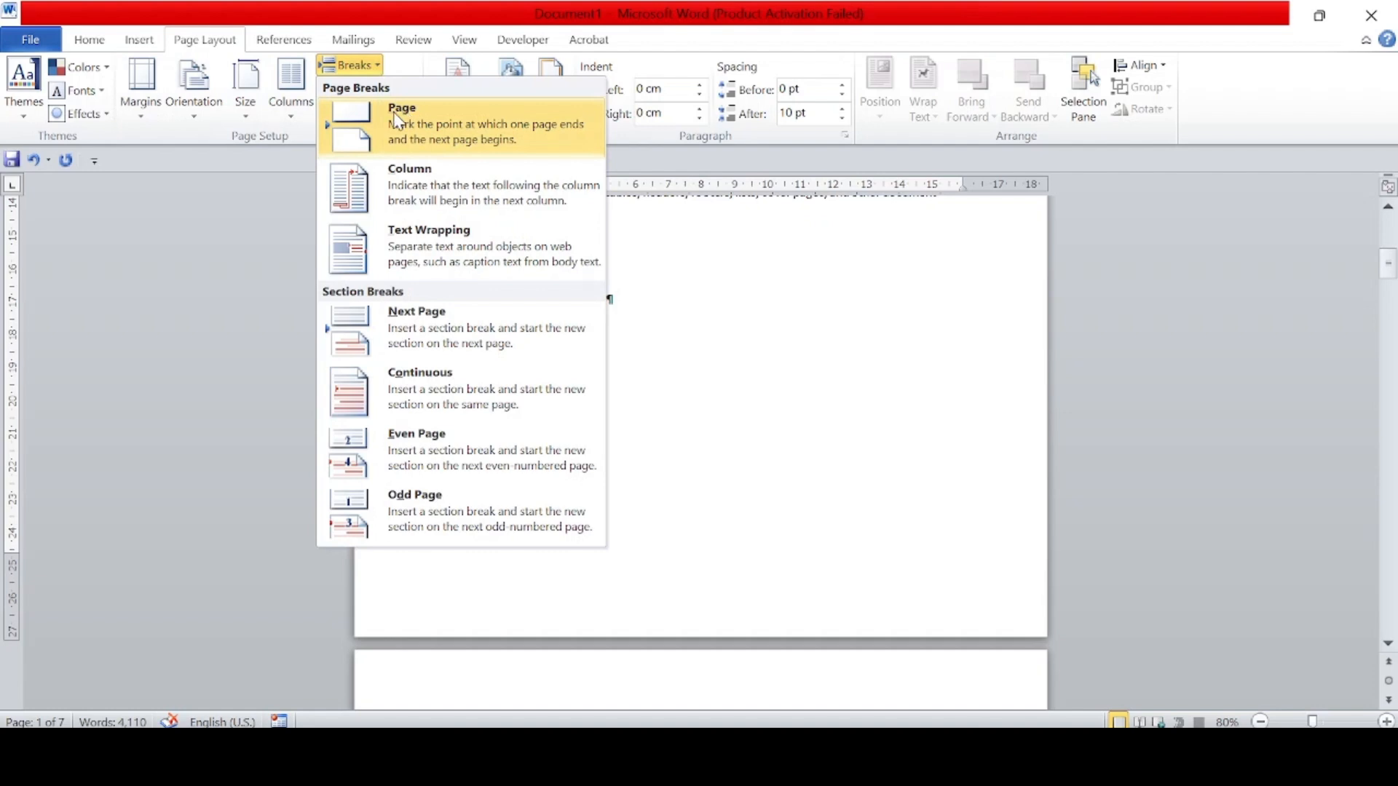
pyautogui.click(698, 351)
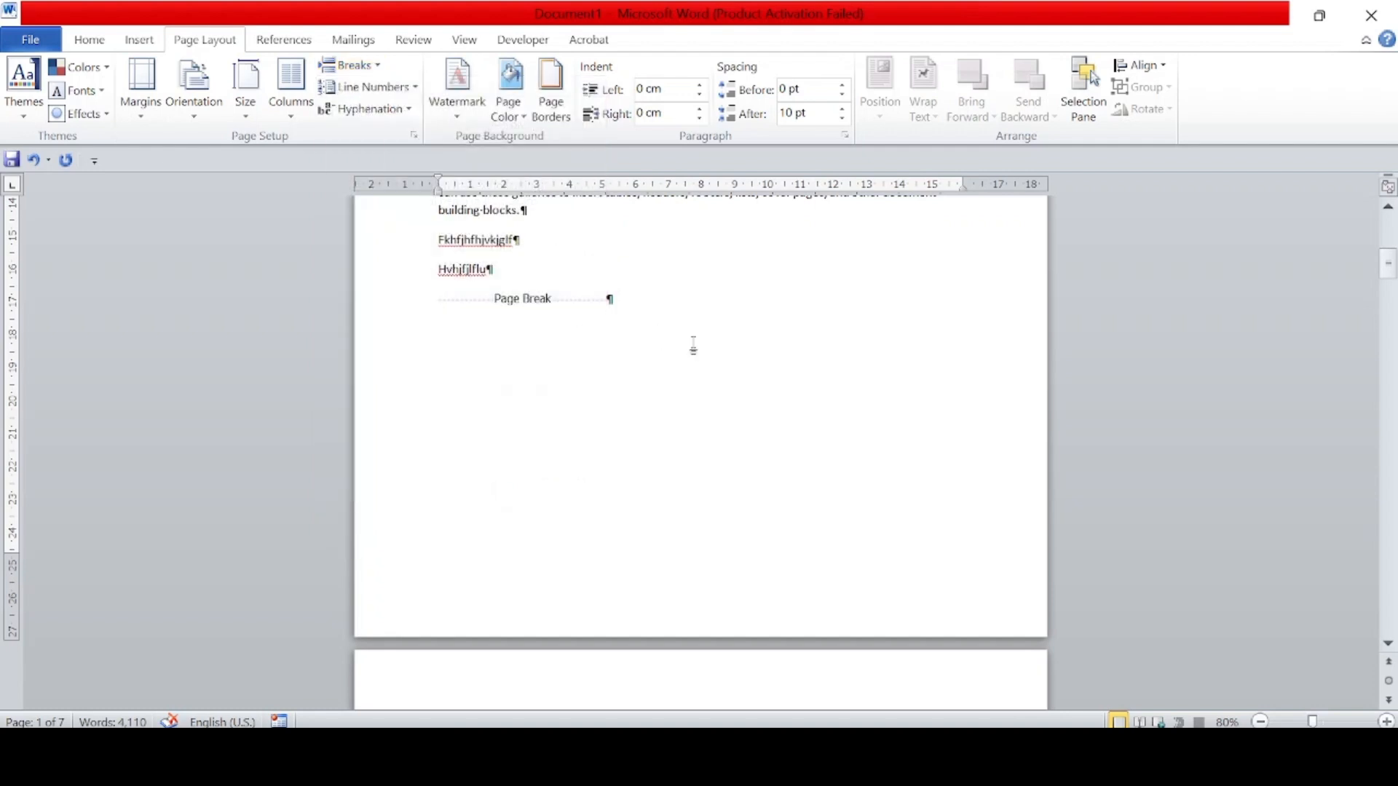
pyautogui.click(379, 67)
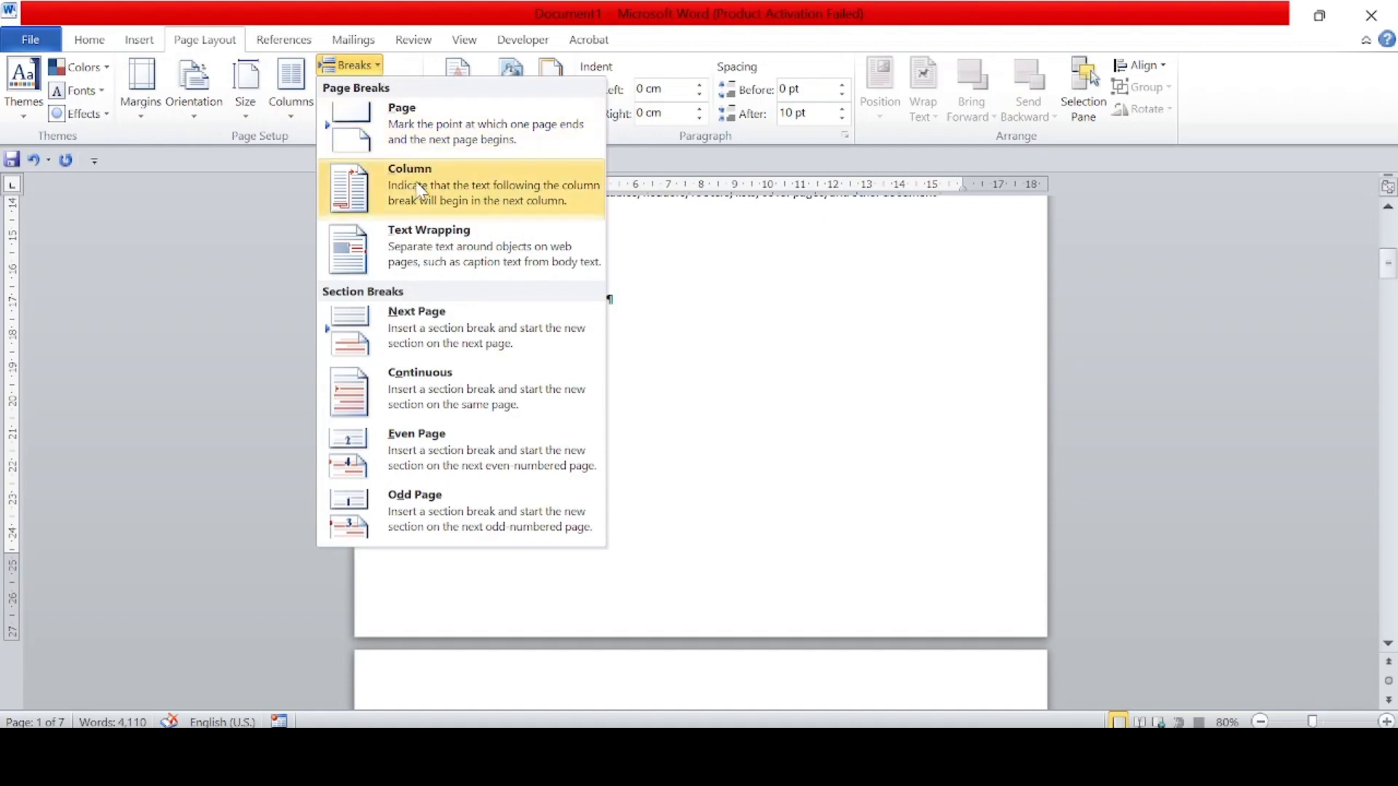
pyautogui.click(696, 300)
# Undo the filler lines, the page break and the earlier edits back to the unexpanded =rand(20,10) entry
pyautogui.hotkey('ctrl', 'z')
pyautogui.hotkey('ctrl', 'z')
pyautogui.press('BackSpace')
pyautogui.press('BackSpace')
pyautogui.press('BackSpace')
pyautogui.press('BackSpace')
pyautogui.press('BackSpace')
pyautogui.press('BackSpace')
pyautogui.press('BackSpace')
pyautogui.press('BackSpace')
pyautogui.press('BackSpace')
pyautogui.press('BackSpace')
pyautogui.press('BackSpace')
pyautogui.press('BackSpace')
pyautogui.press('BackSpace')
pyautogui.press('BackSpace')
pyautogui.press('BackSpace')
pyautogui.press('BackSpace')
pyautogui.press('BackSpace')
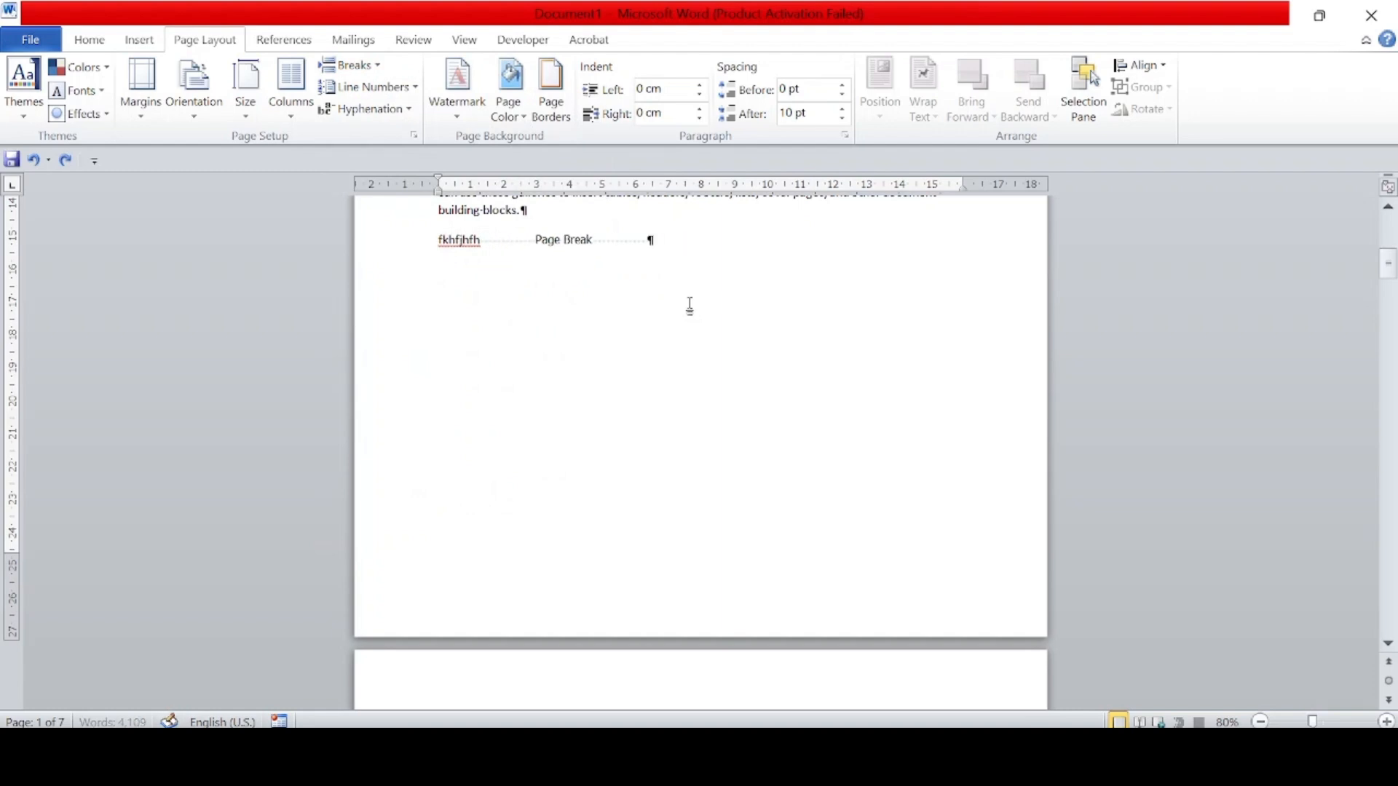
pyautogui.hotkey('ctrl', 'z')
pyautogui.hotkey('ctrl', 'z')
pyautogui.hotkey('ctrl', 'z')
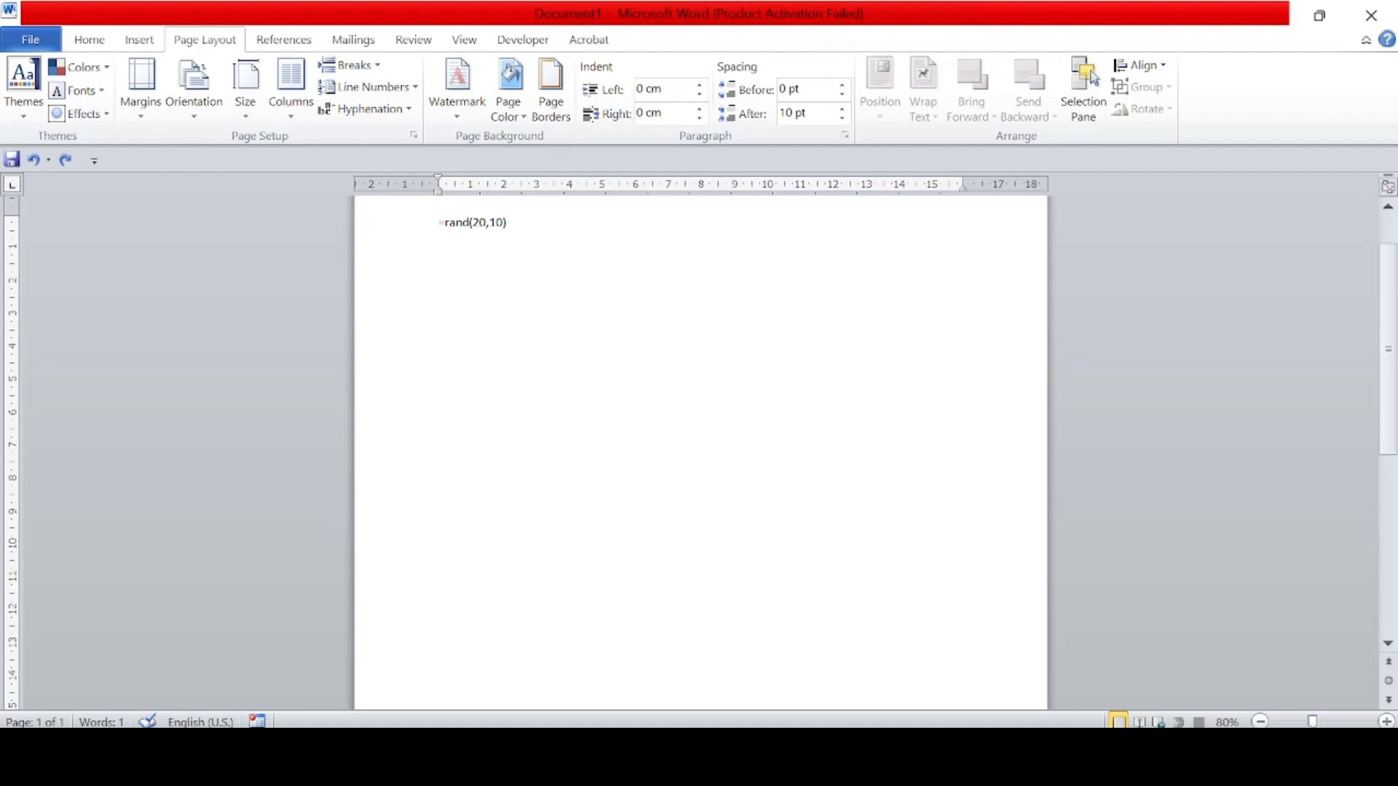
# Generate the sample paragraphs again from =rand(20,10) and return to the start of the document
pyautogui.press('Return')
pyautogui.scroll(3, 381, 354)
pyautogui.scroll(10, 381, 354)
pyautogui.scroll(10, 381, 353)
pyautogui.scroll(10, 382, 354)
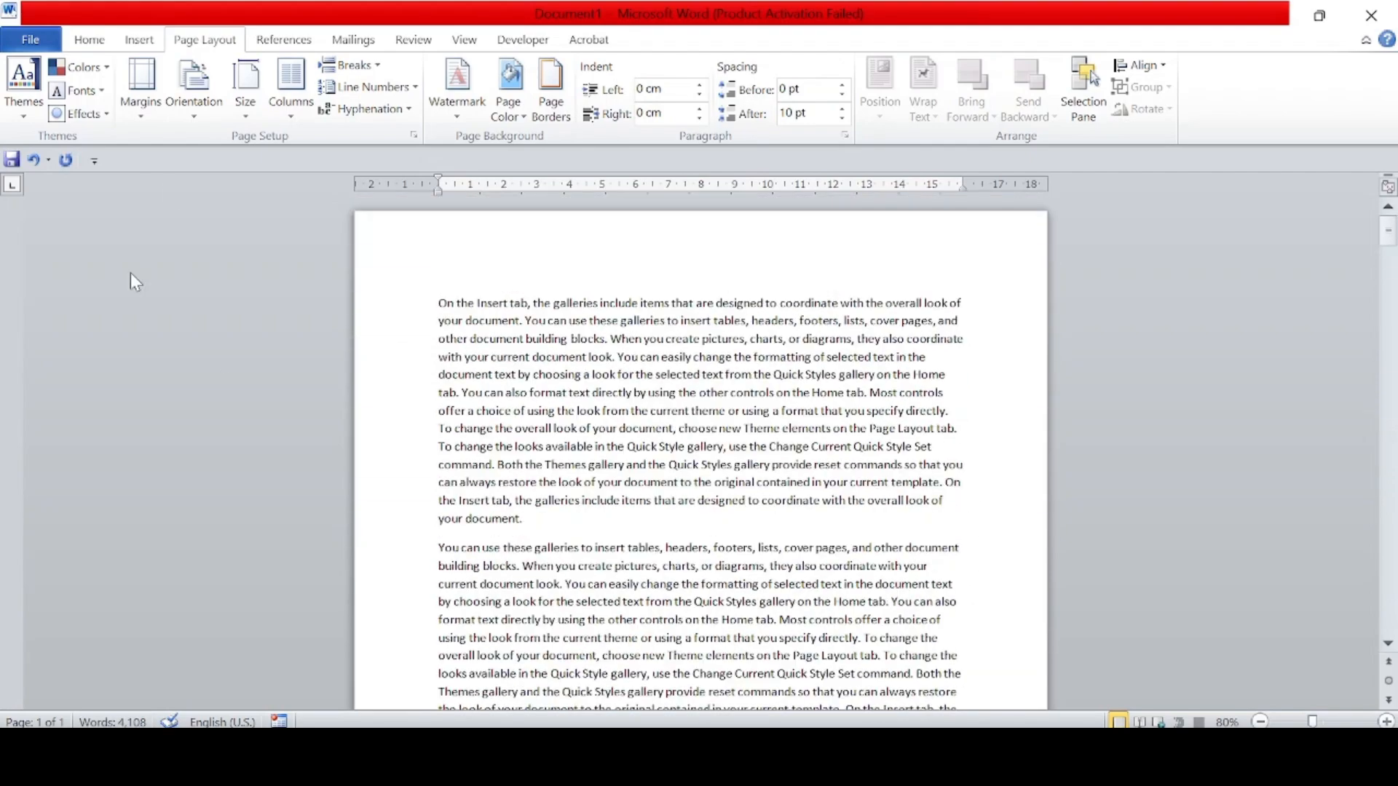
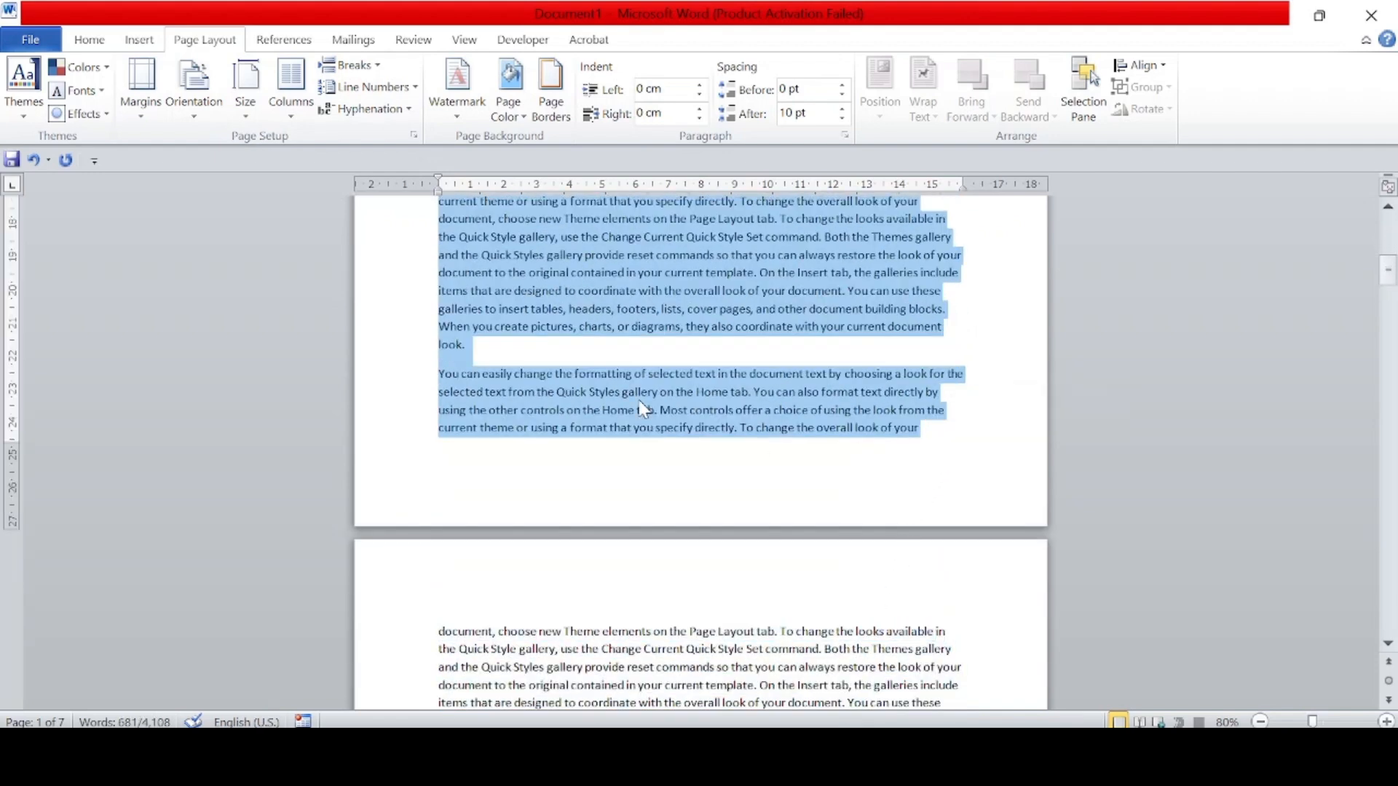
# Select the text on the first page and lay it out in two columns
pyautogui.click(292, 120)
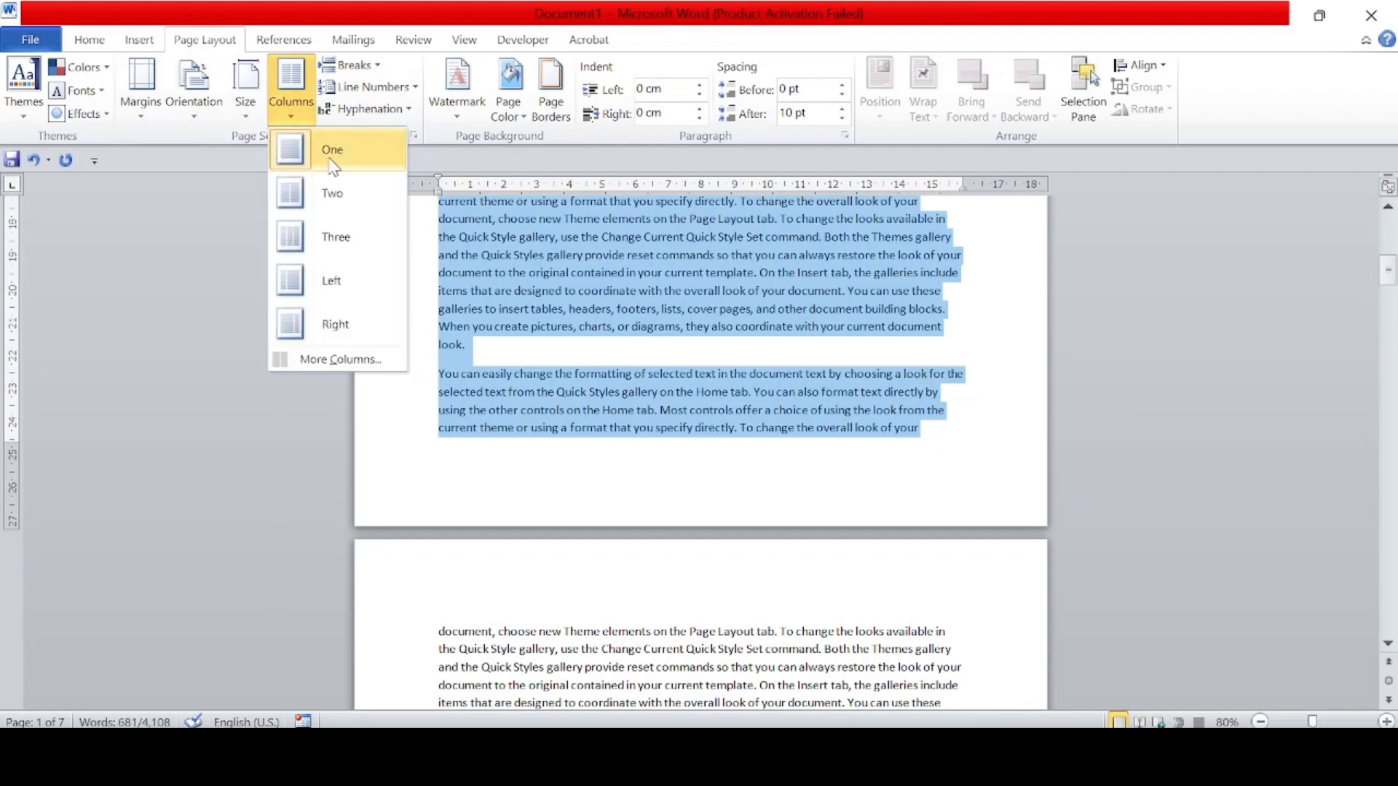
pyautogui.click(329, 214)
pyautogui.scroll(9, 703, 407)
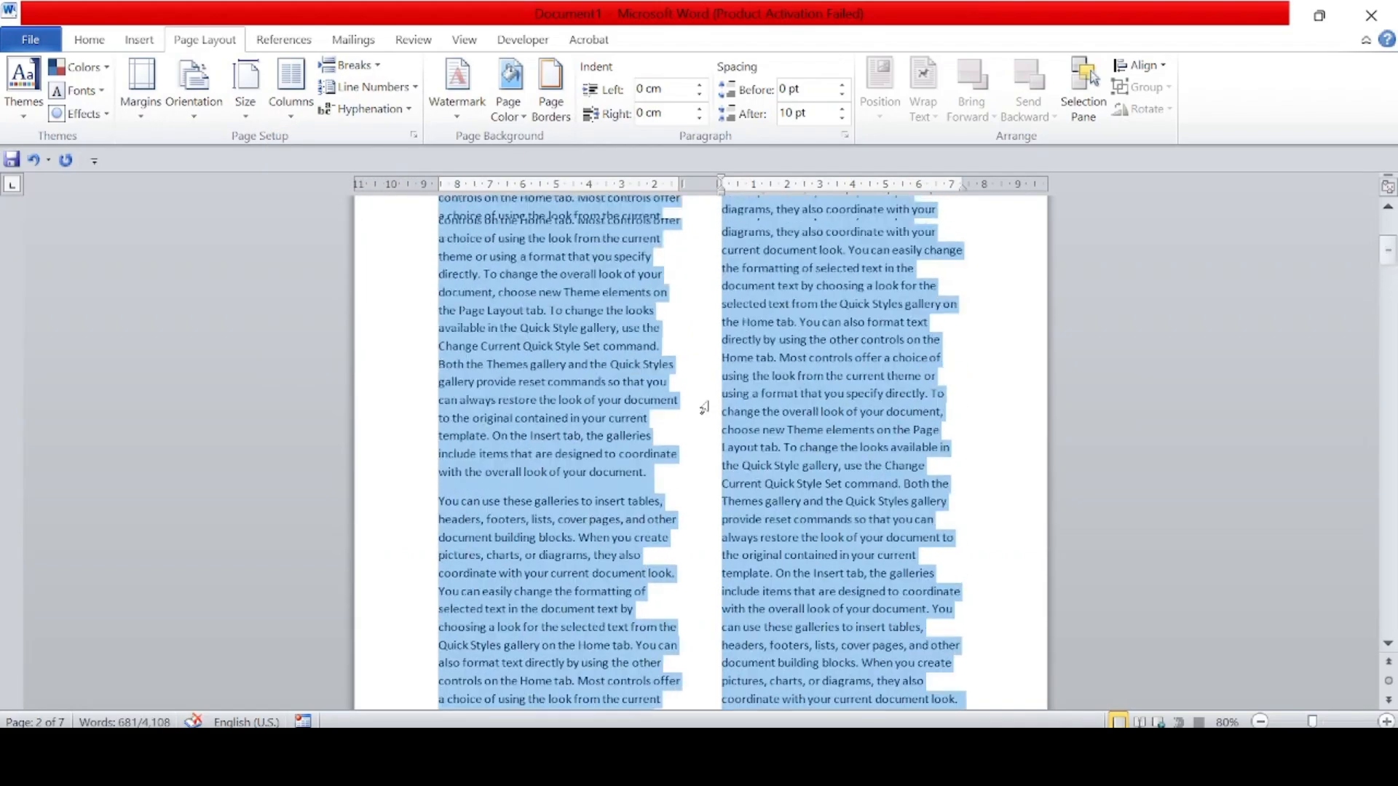
pyautogui.scroll(-10, 703, 408)
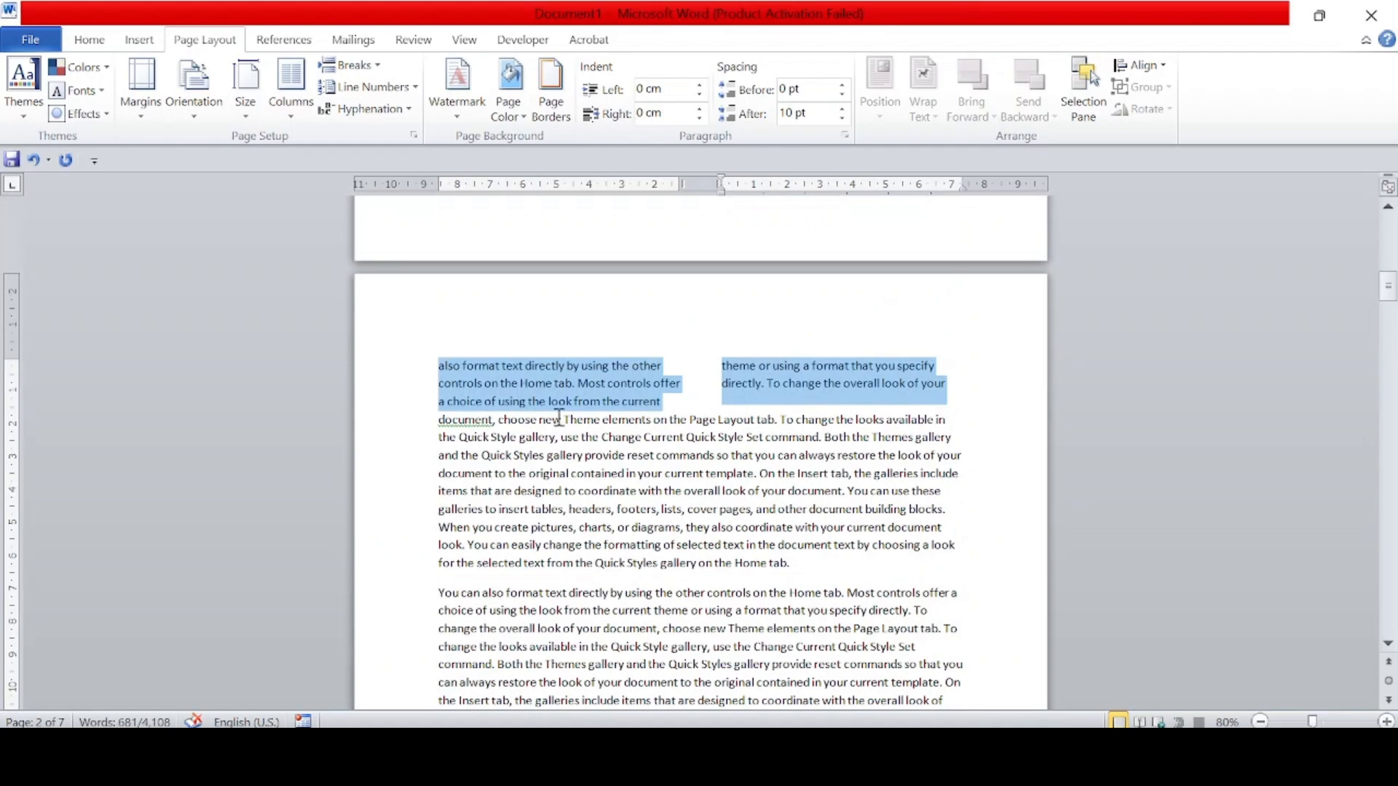
pyautogui.scroll(3, 700, 232)
pyautogui.scroll(1, 702, 237)
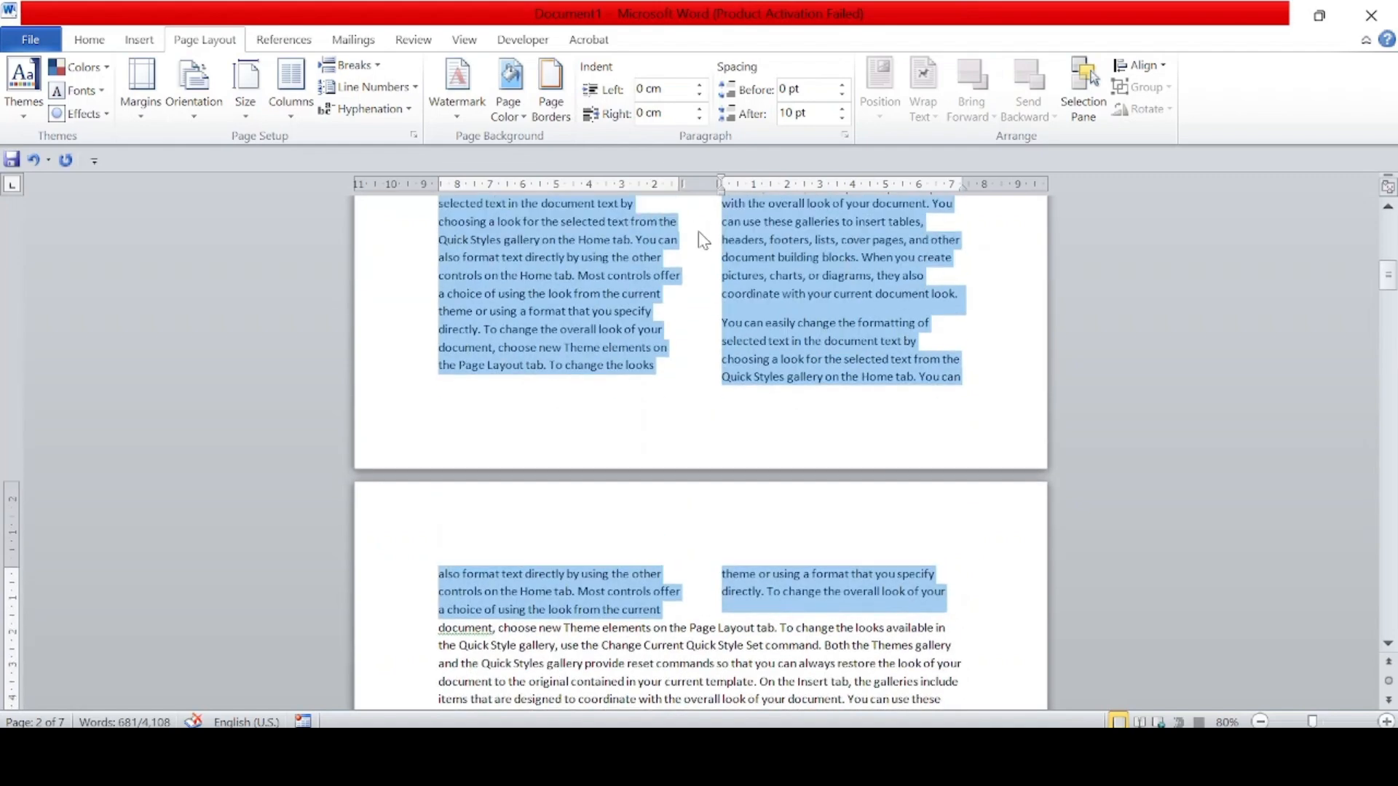
pyautogui.scroll(10, 702, 241)
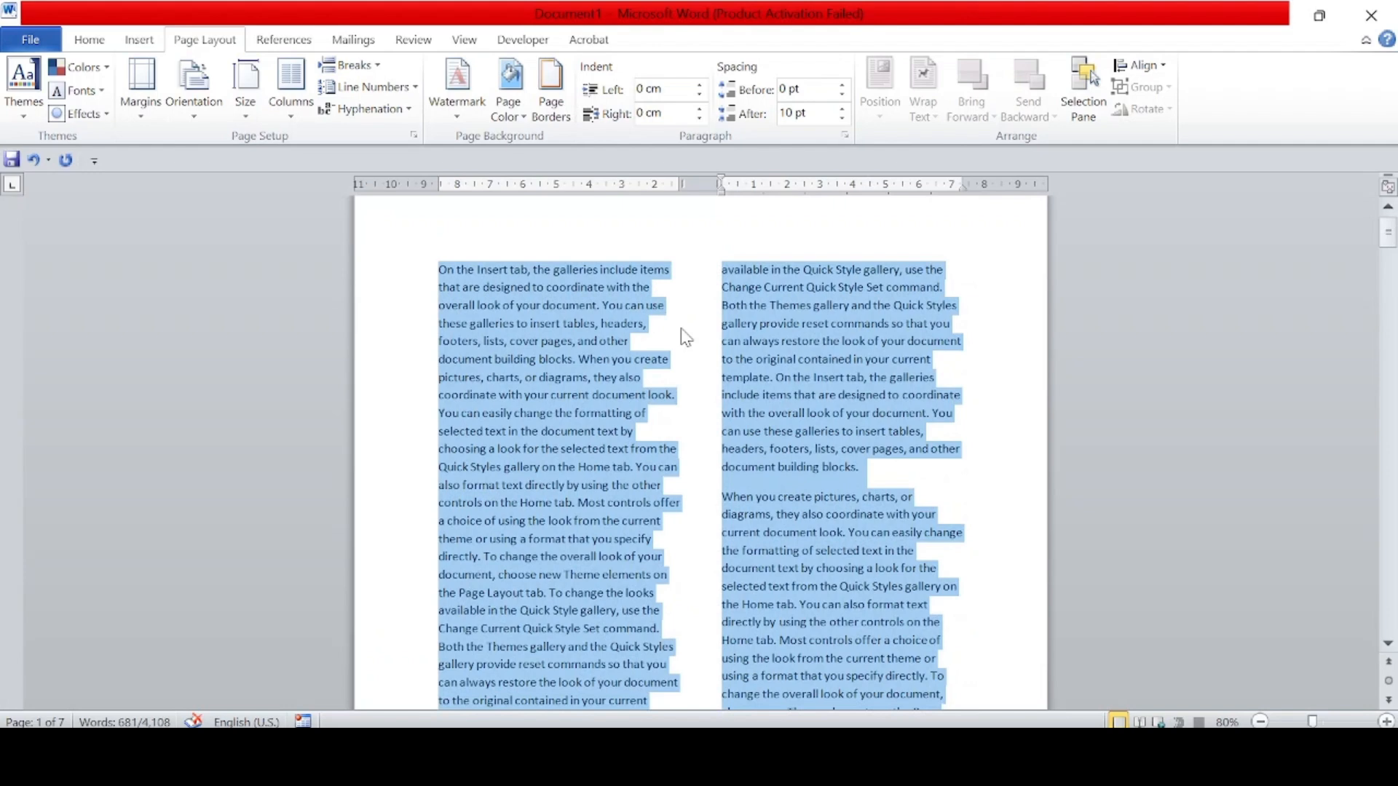
# Make the first three lines of the second paragraph, starting "You can use these galleries", red and bold
pyautogui.scroll(-1, 685, 336)
pyautogui.click(666, 360)
pyautogui.scroll(-3, 667, 359)
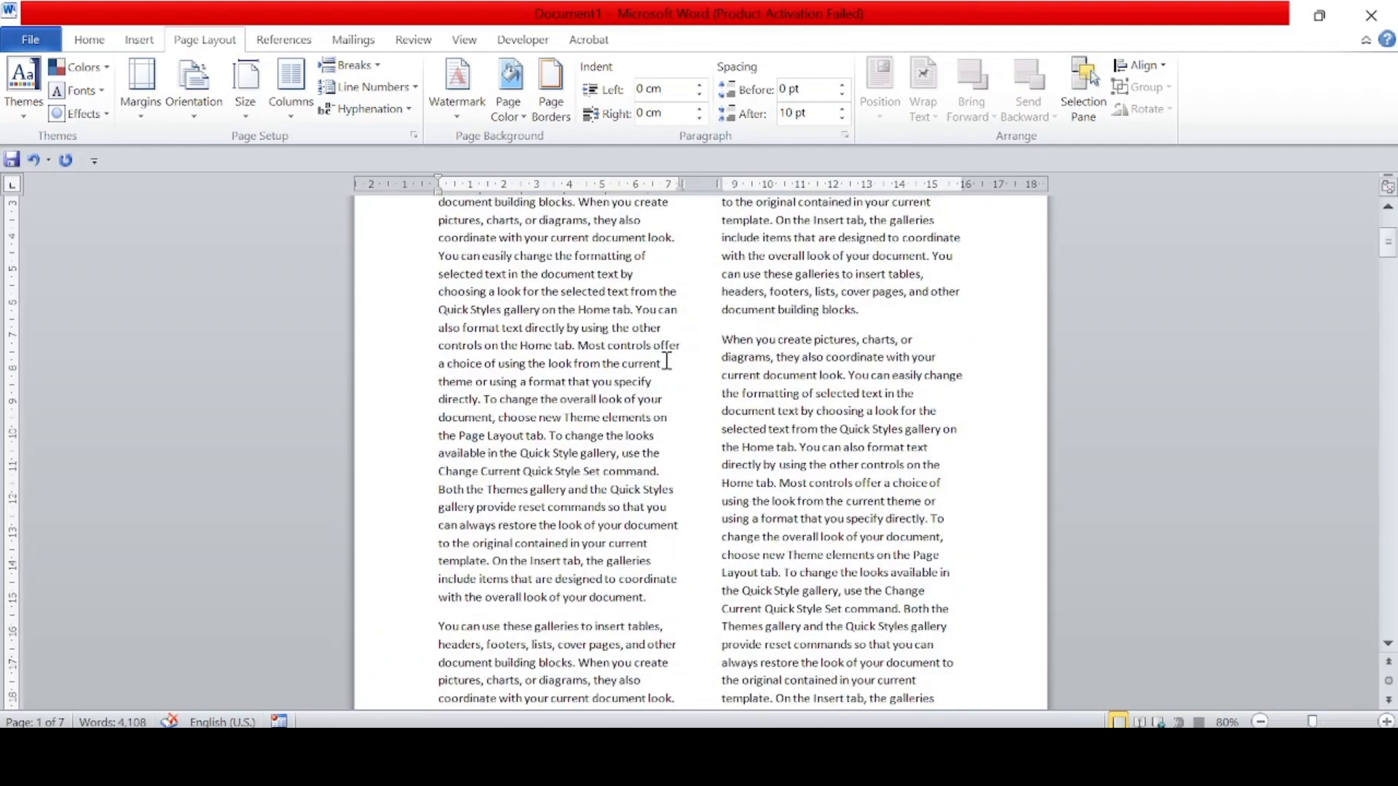
pyautogui.scroll(-1, 666, 360)
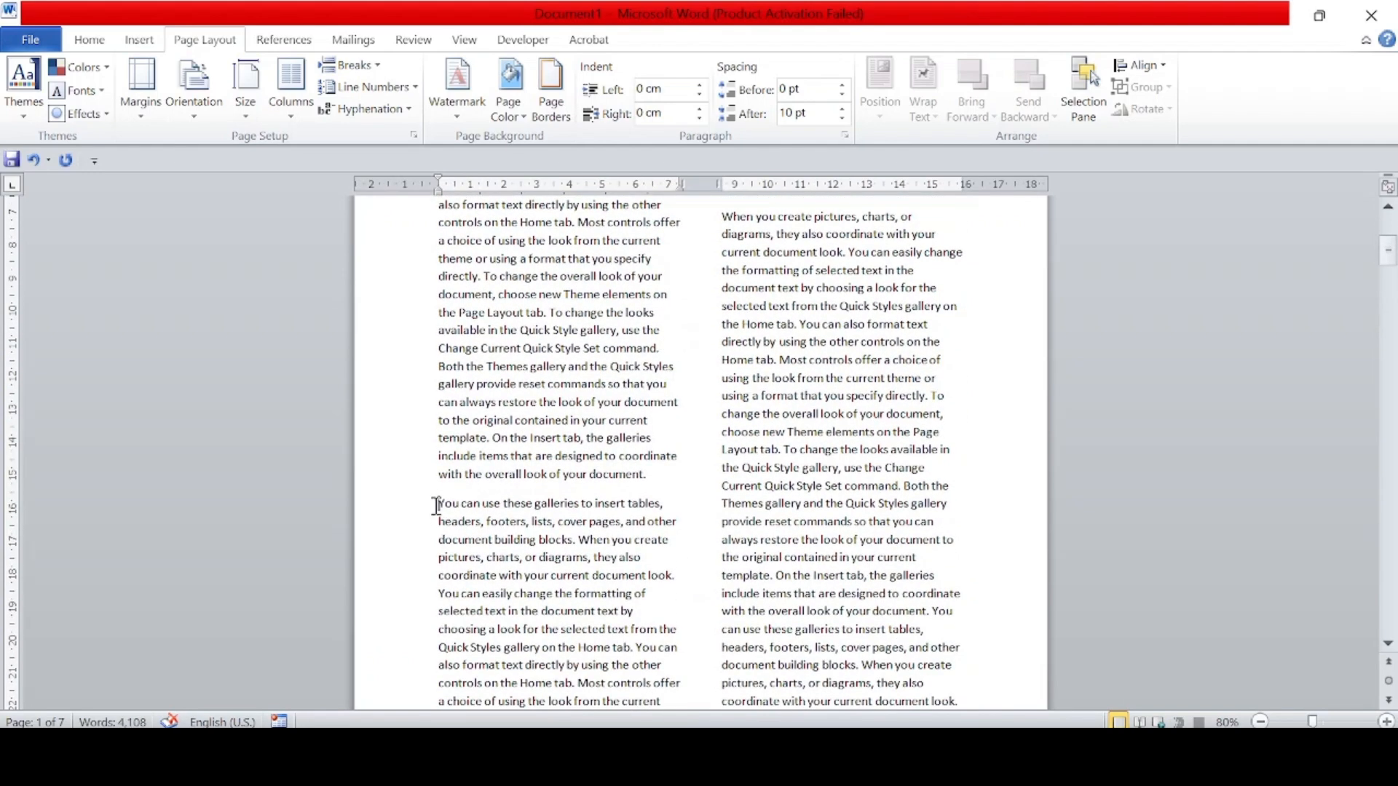
pyautogui.scroll(-4, 830, 379)
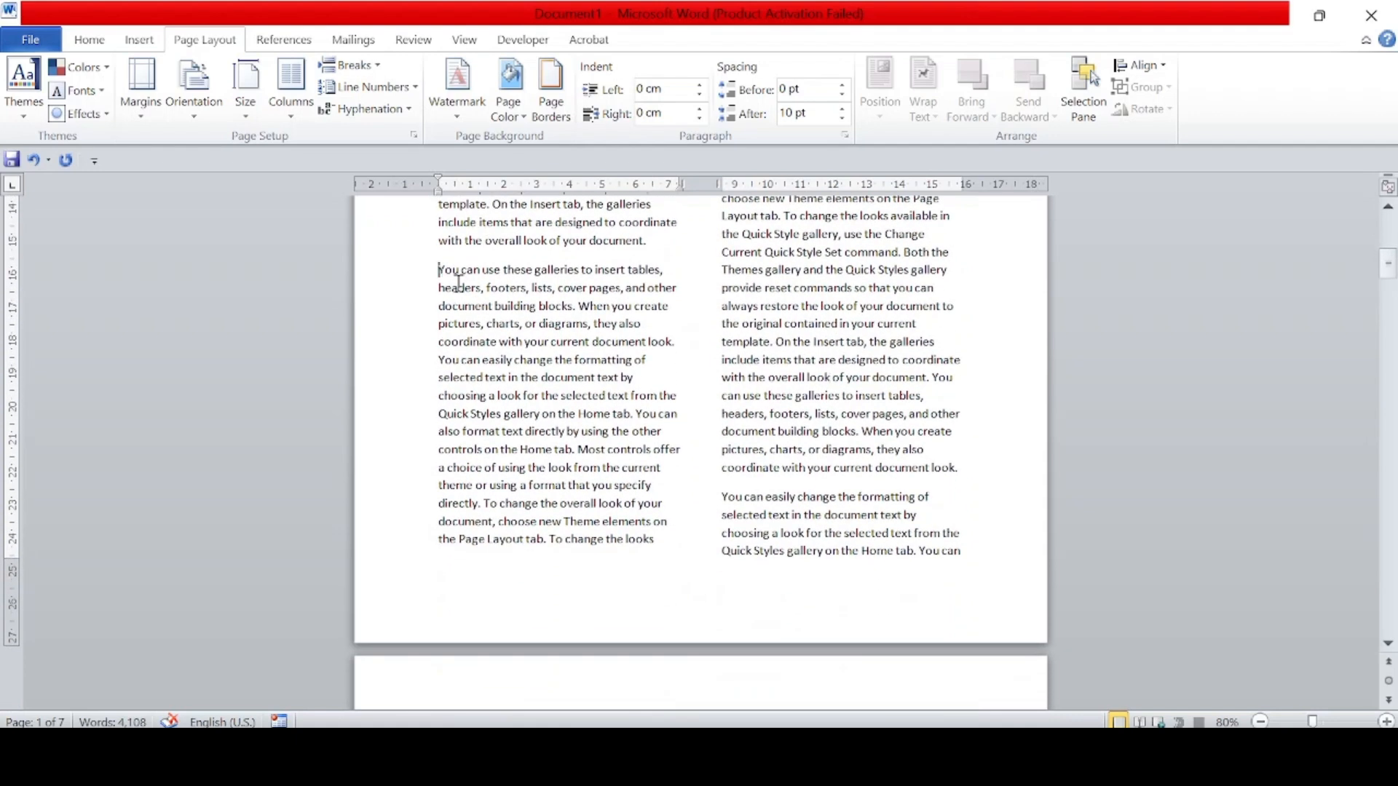
pyautogui.moveTo(439, 271); pyautogui.dragTo(644, 305)
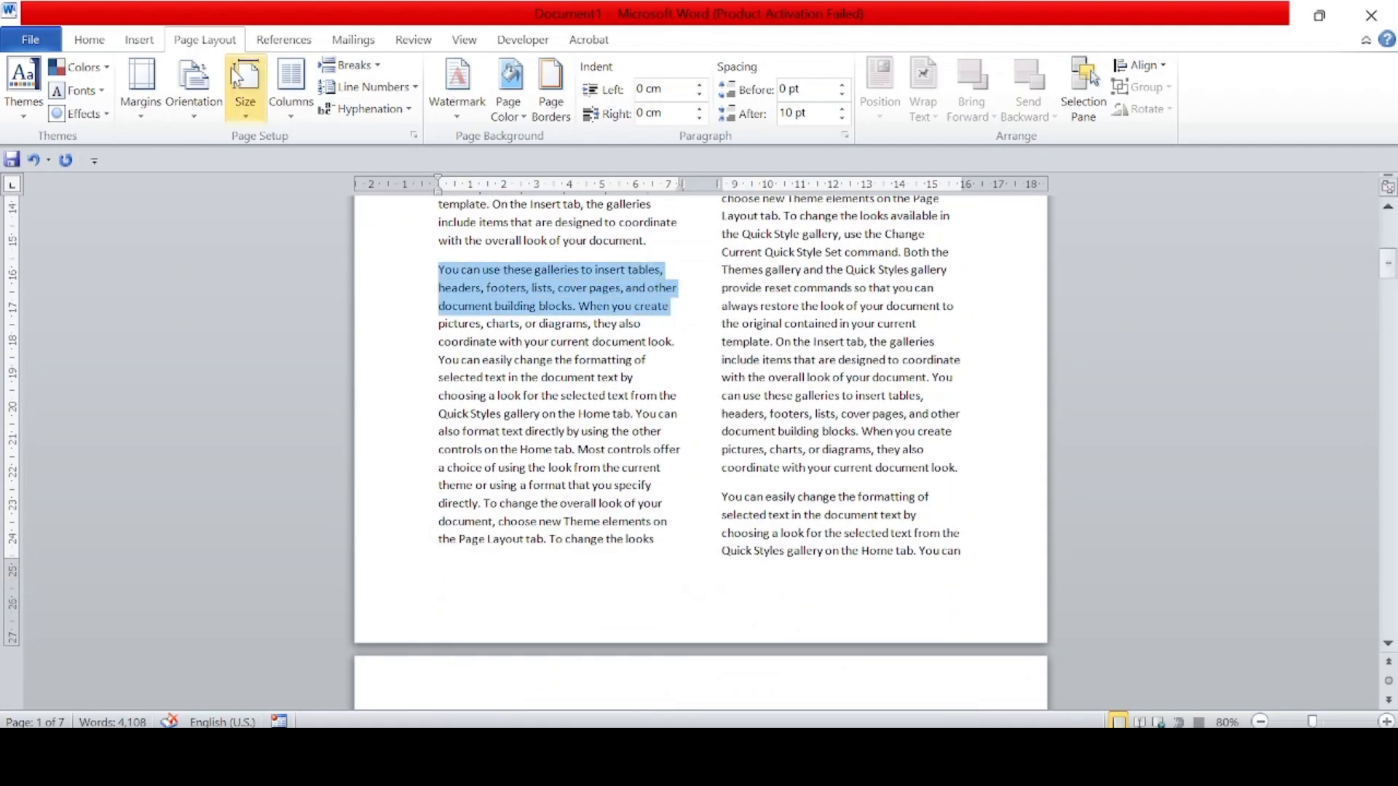
pyautogui.click(91, 41)
pyautogui.click(379, 106)
pyautogui.click(162, 106)
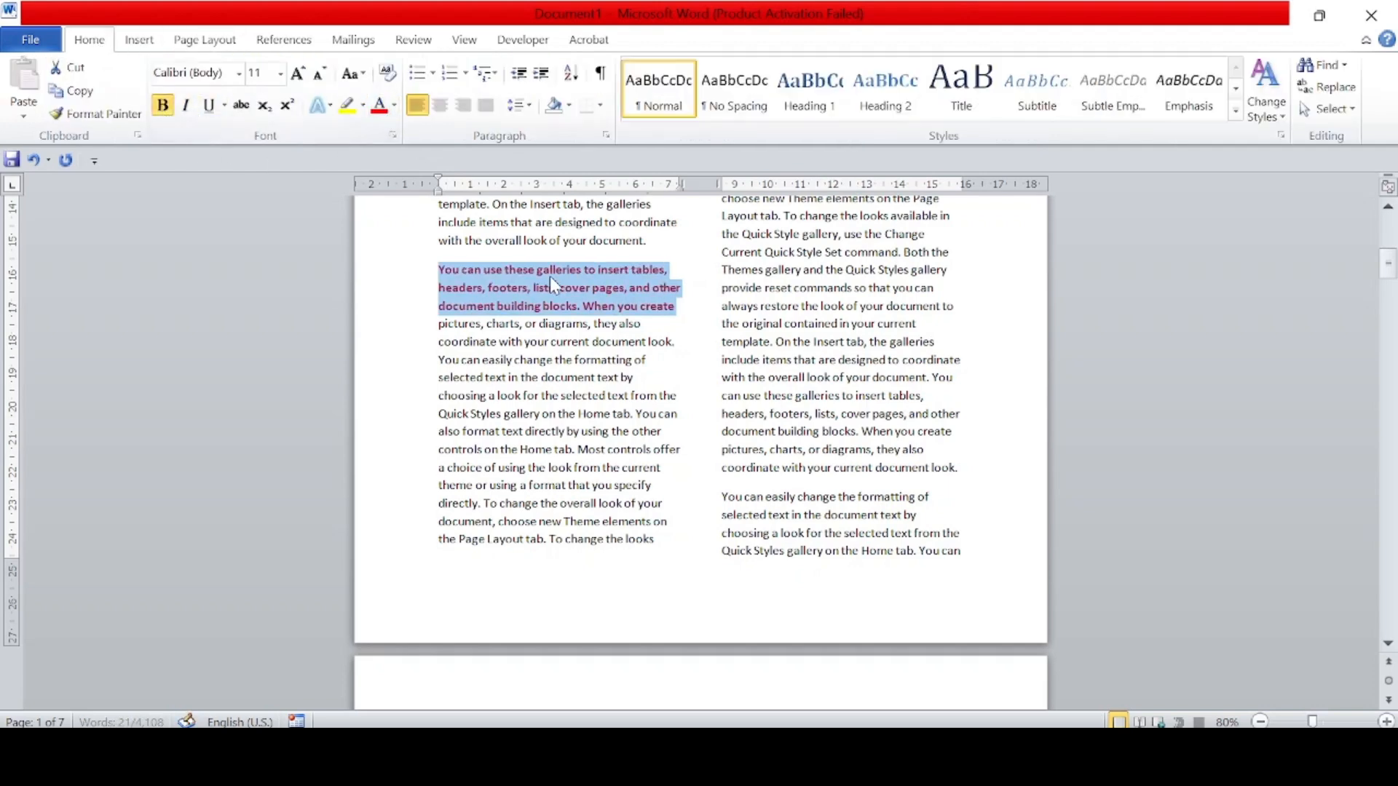
# Insert a column break directly before the red text in the first column
pyautogui.scroll(3, 549, 277)
pyautogui.scroll(2, 552, 276)
pyautogui.scroll(1, 551, 277)
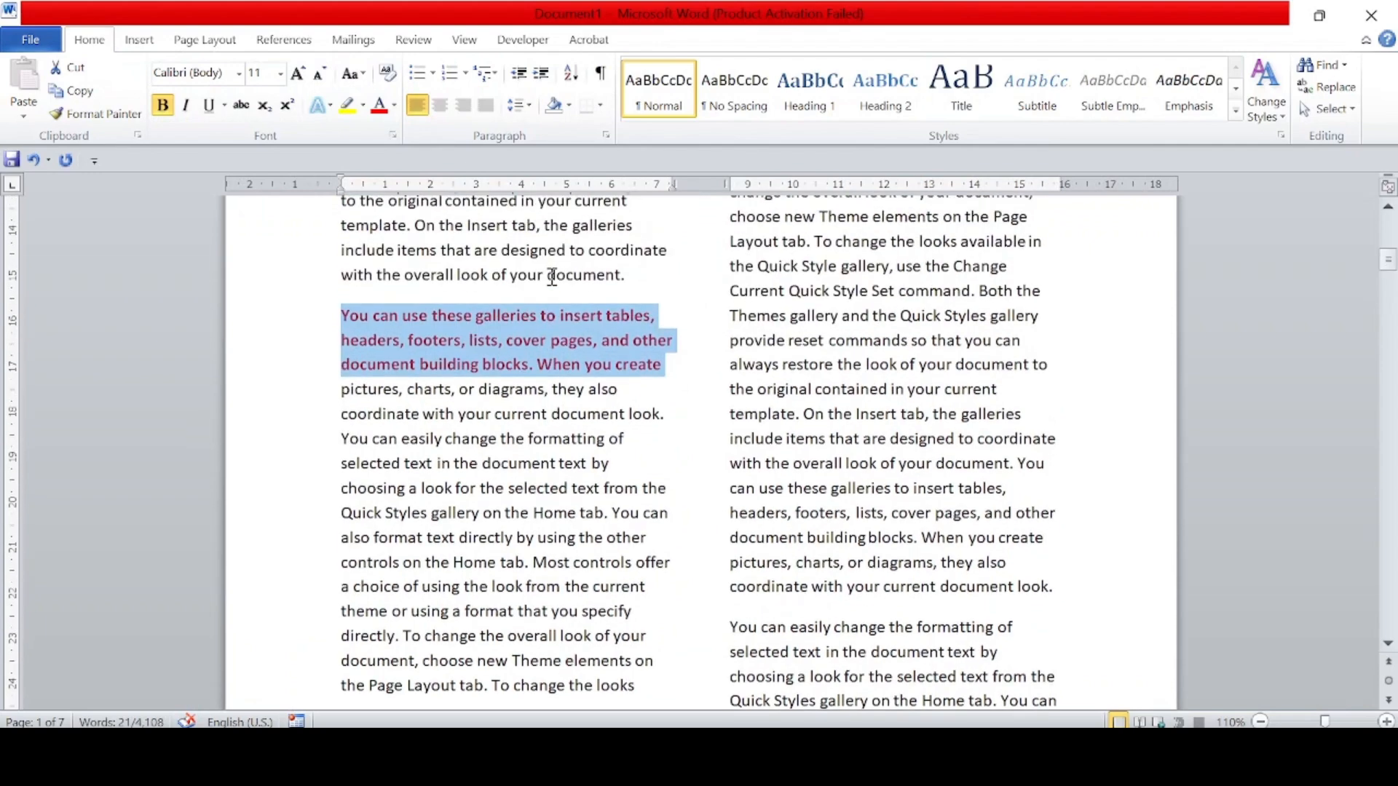
pyautogui.click(440, 345)
pyautogui.scroll(10, 695, 360)
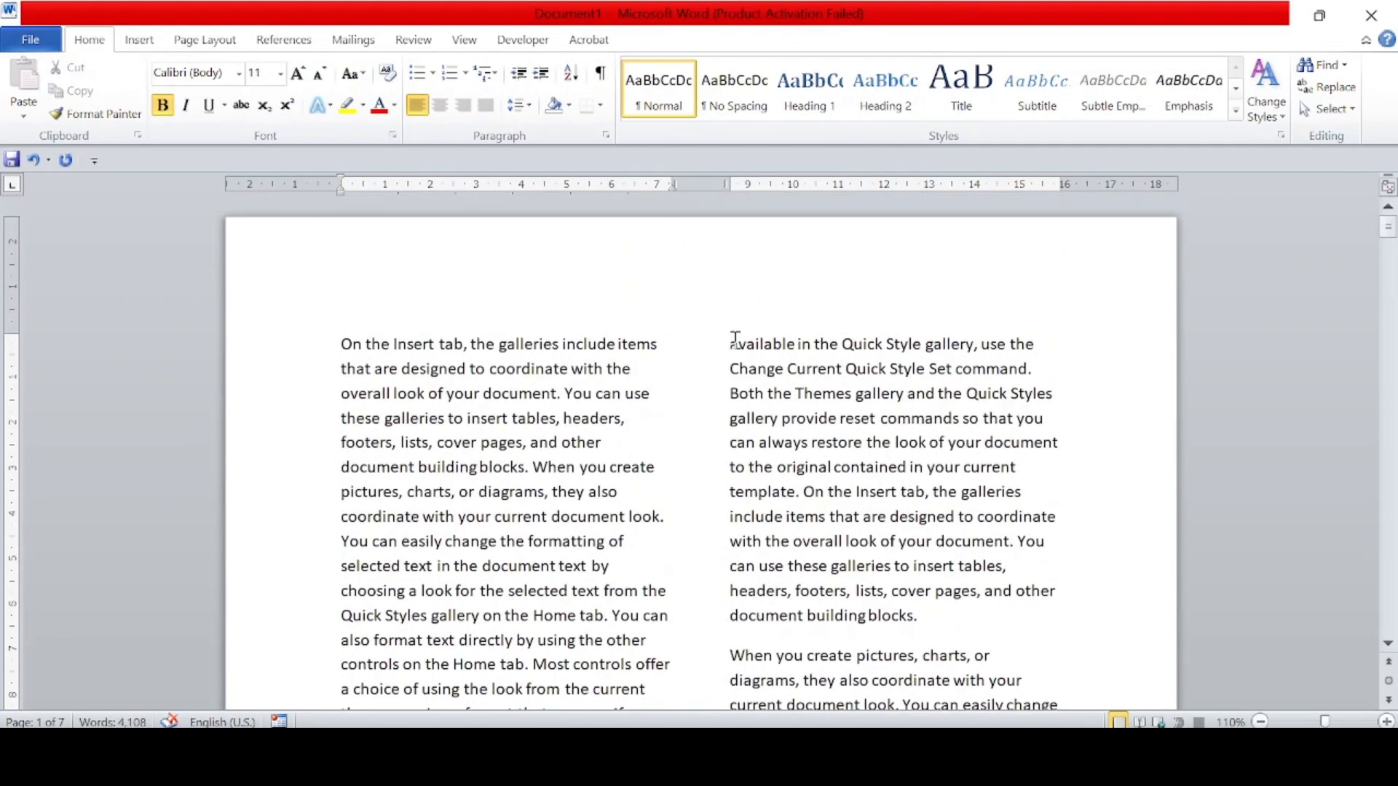
pyautogui.scroll(-4, 690, 383)
pyautogui.scroll(-4, 690, 384)
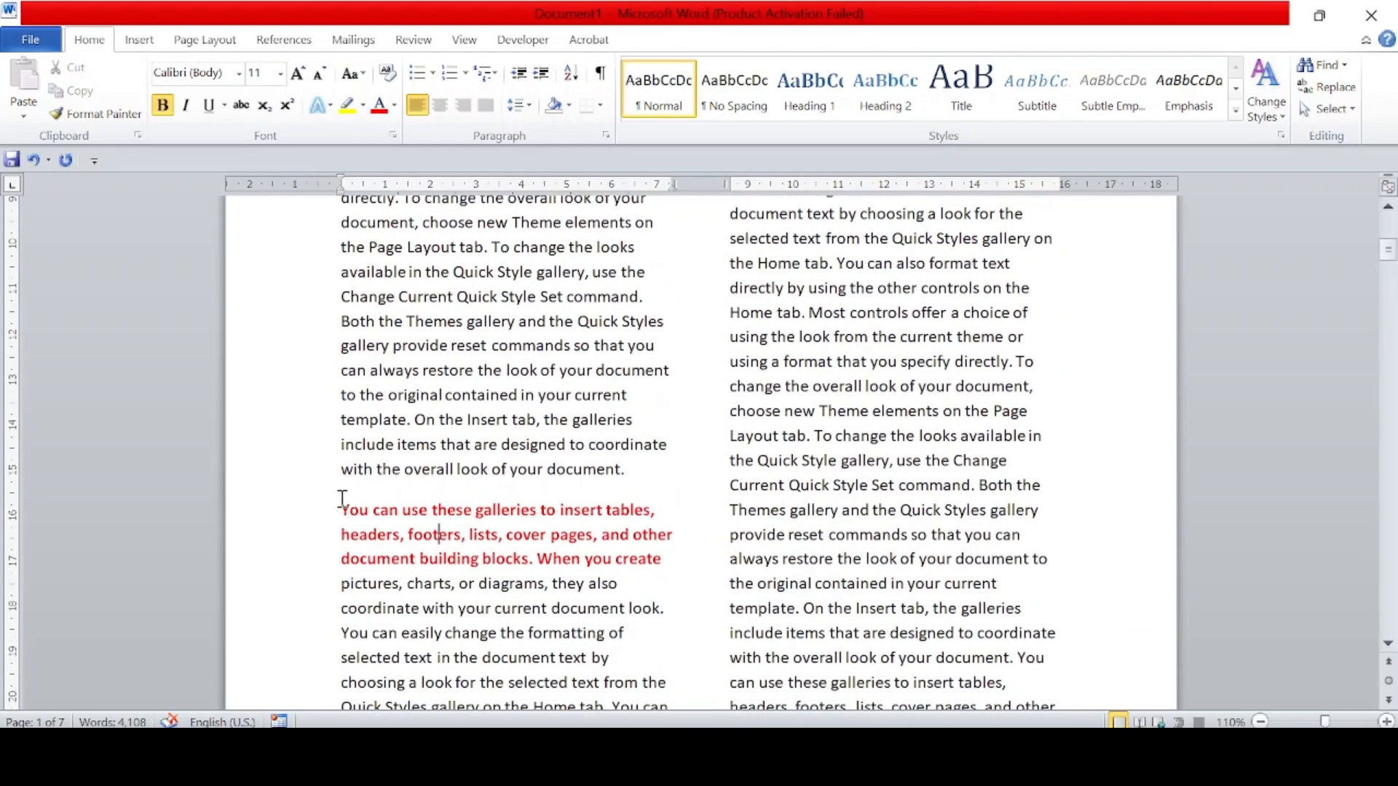
pyautogui.click(225, 42)
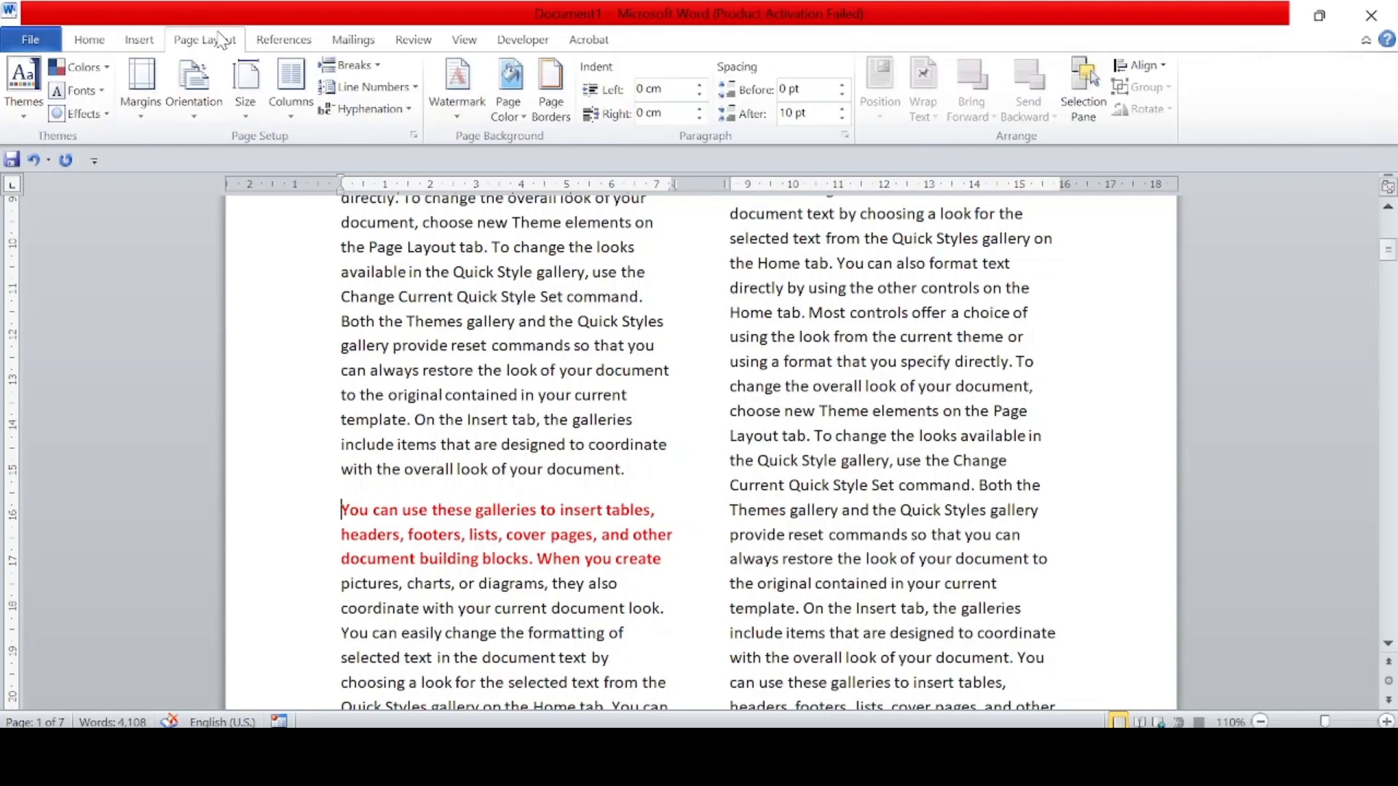
pyautogui.click(377, 65)
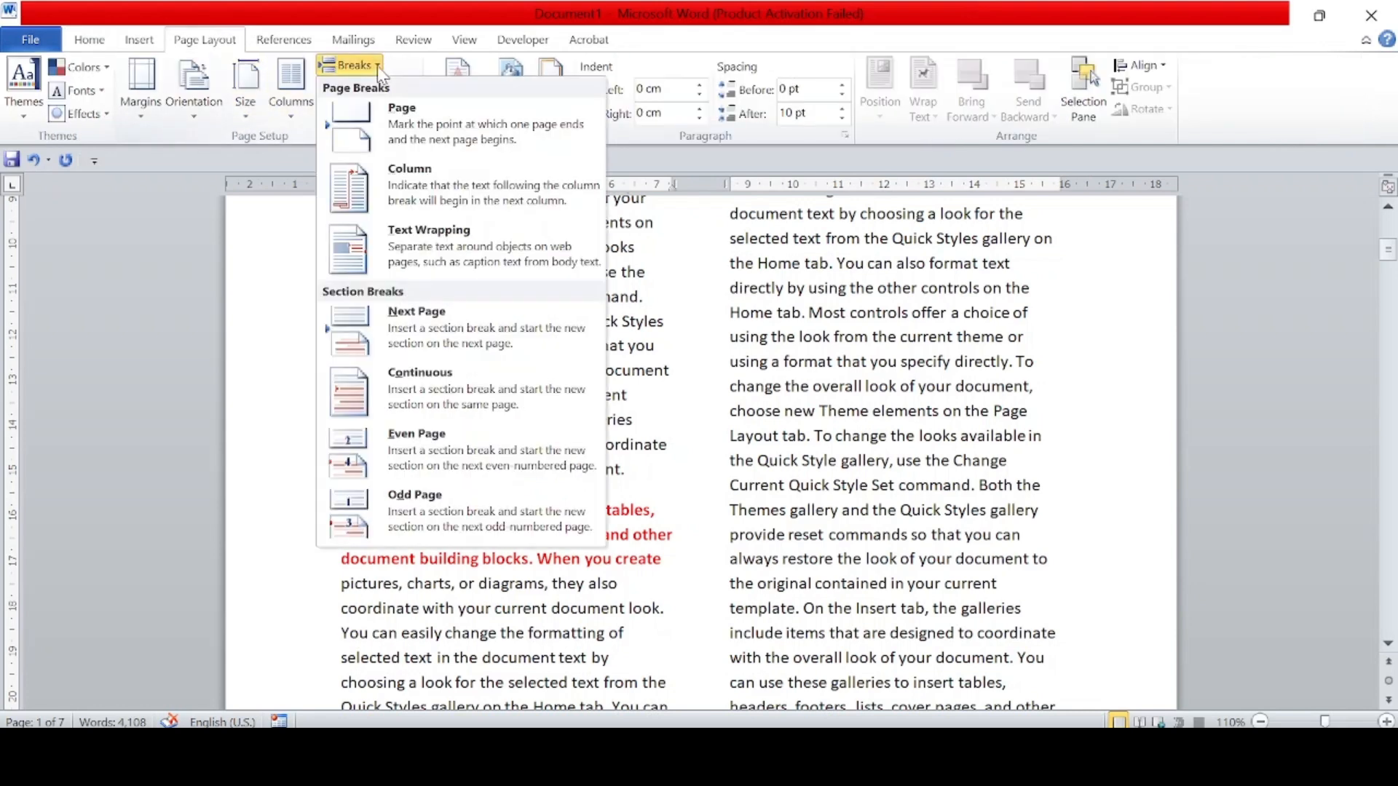
pyautogui.click(454, 198)
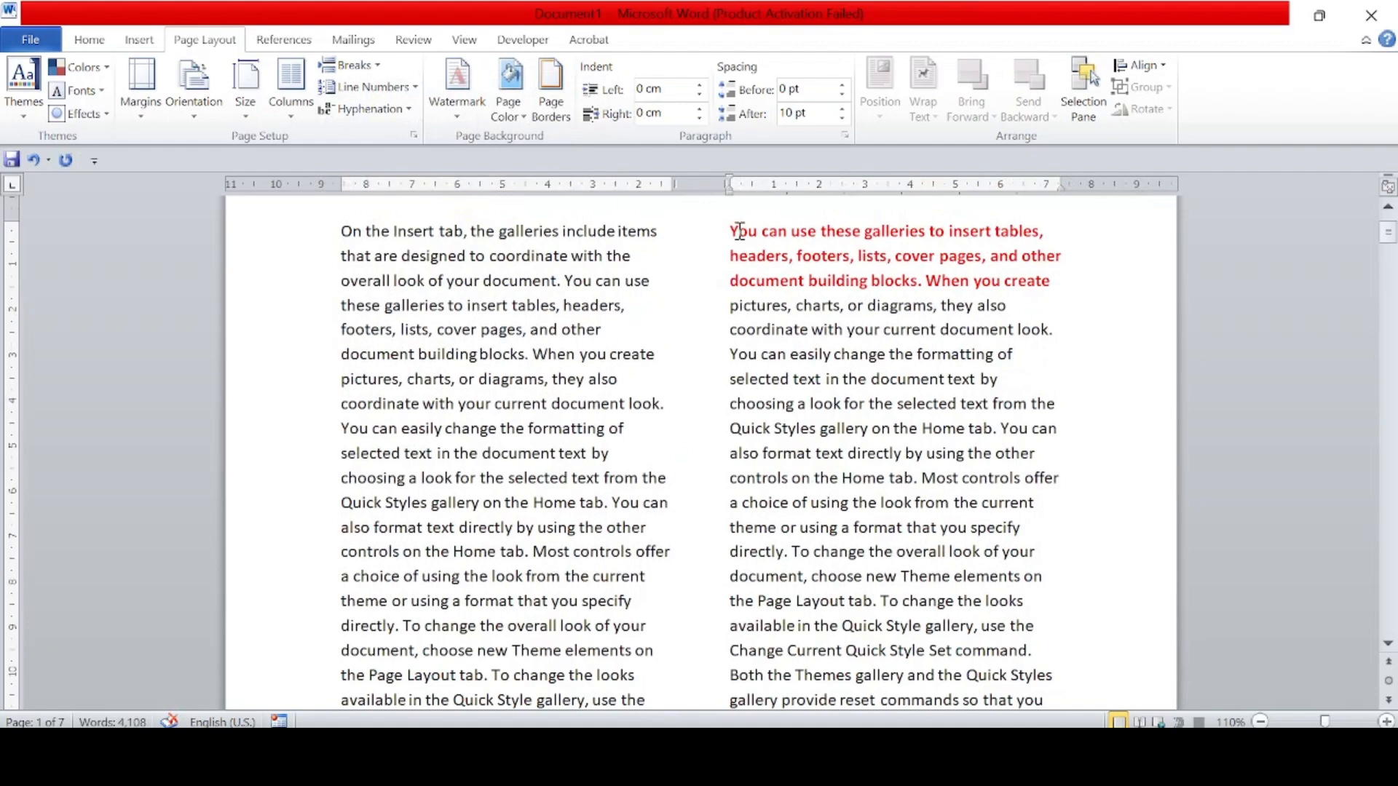
# Show the paragraph and formatting marks to examine the column break below the first paragraph, and hide them again
pyautogui.scroll(-8, 828, 271)
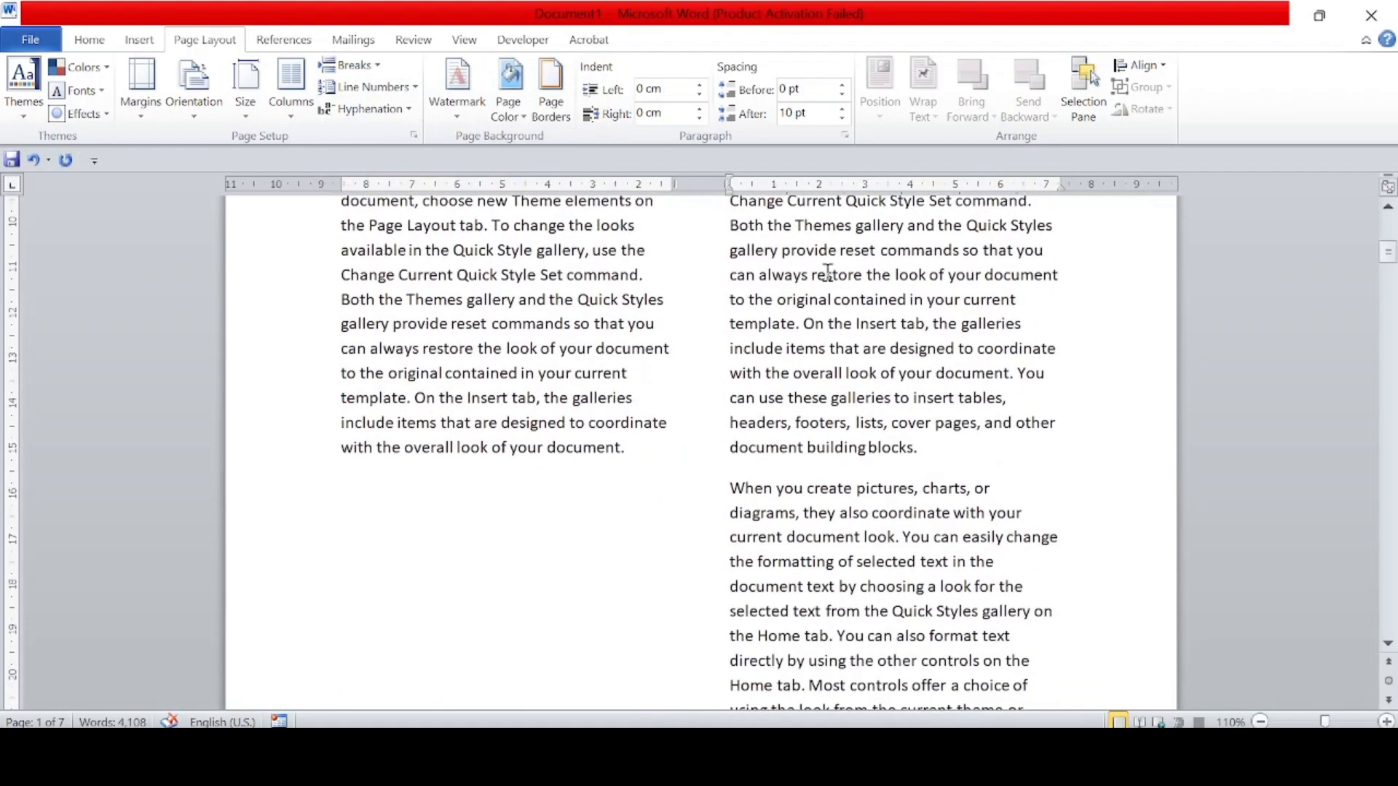
pyautogui.scroll(-2, 828, 271)
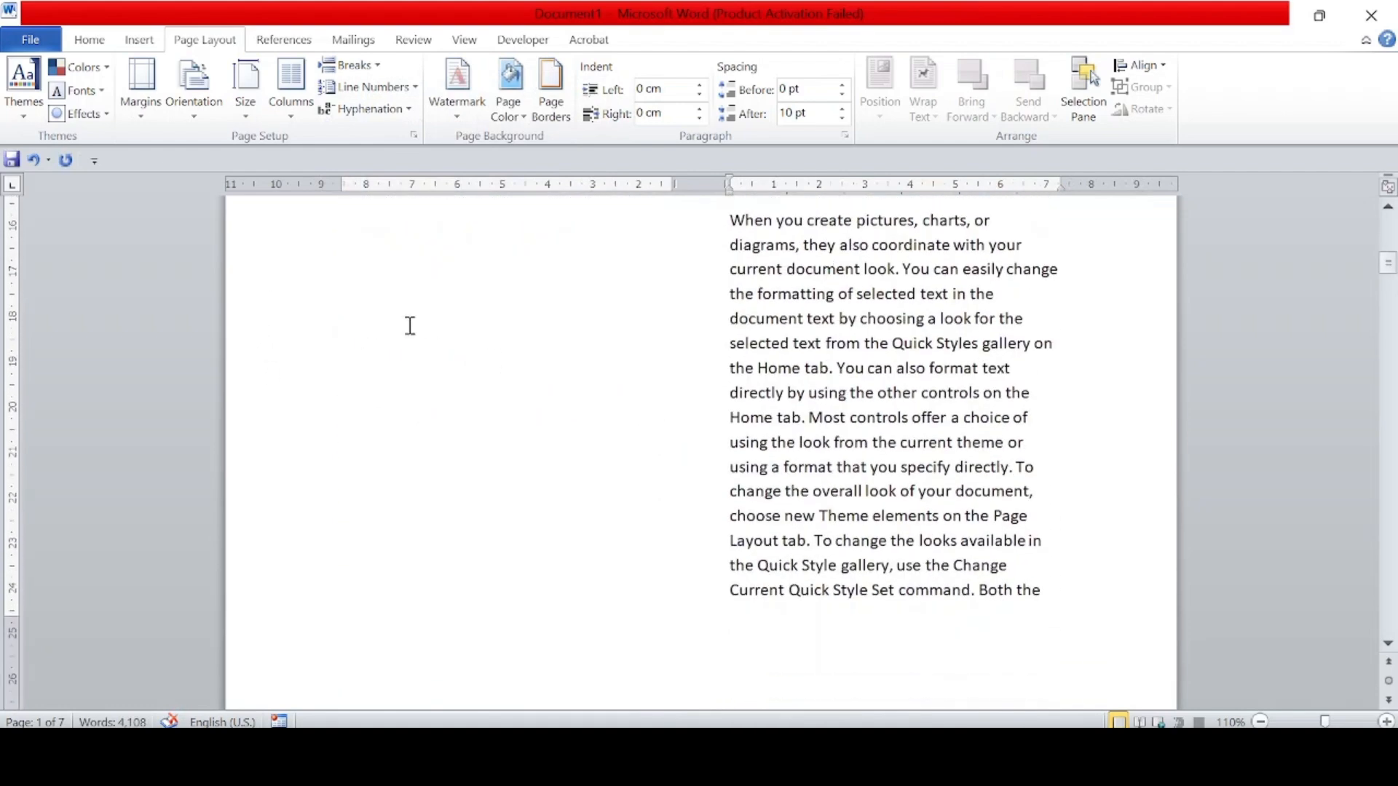
pyautogui.click(86, 40)
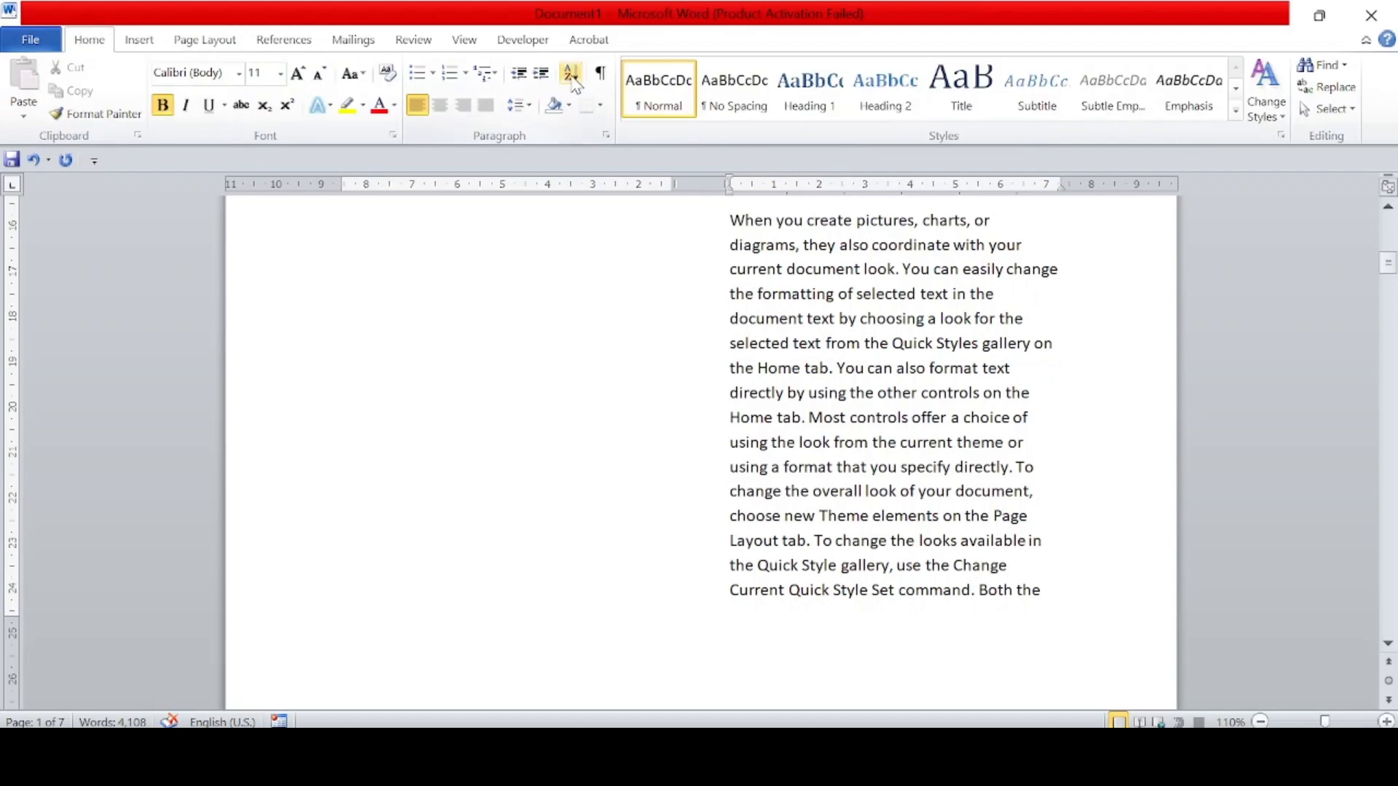
pyautogui.click(601, 80)
pyautogui.scroll(3, 568, 290)
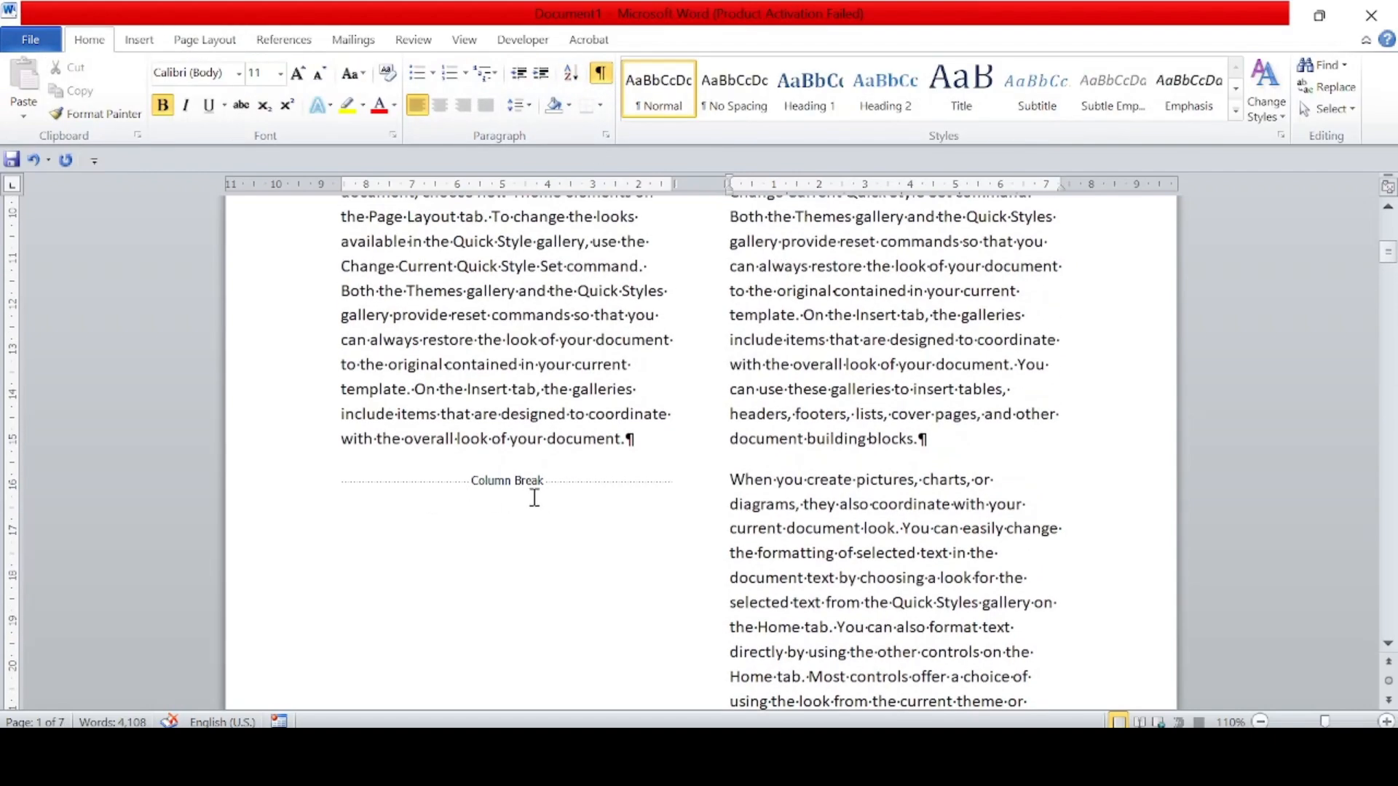
pyautogui.scroll(5, 534, 498)
pyautogui.scroll(3, 535, 495)
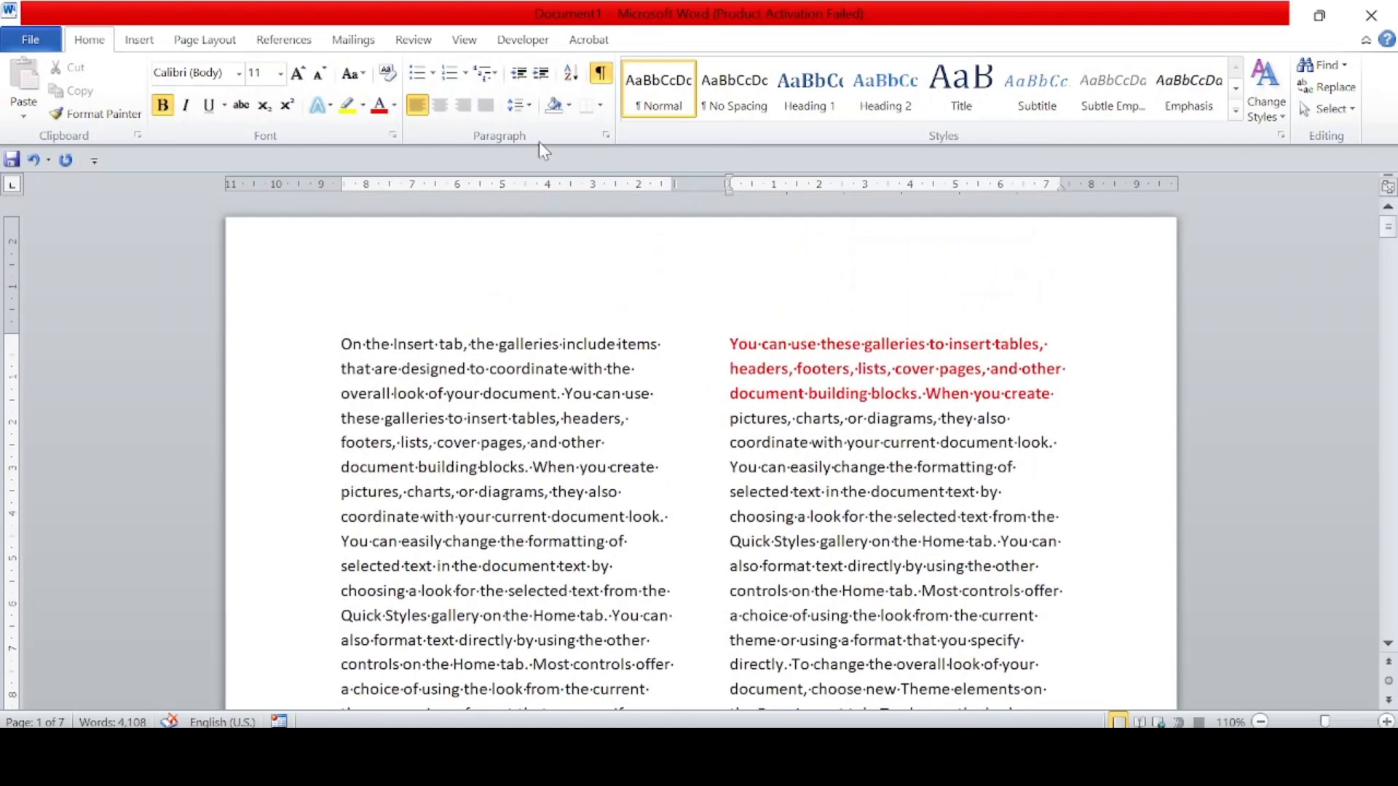
pyautogui.click(601, 74)
pyautogui.scroll(-2, 644, 471)
pyautogui.scroll(-1, 643, 471)
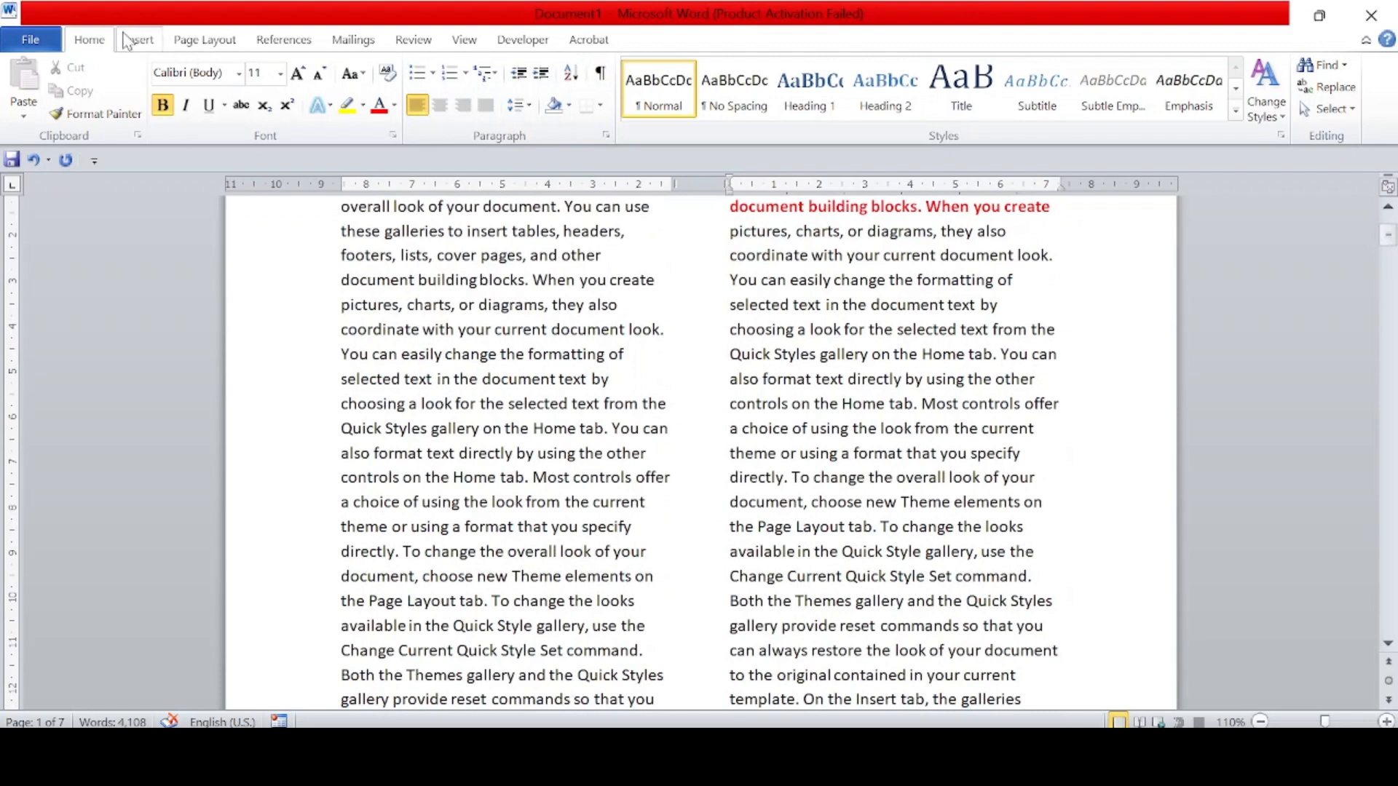
# Review the section break options without inserting one
pyautogui.click(206, 40)
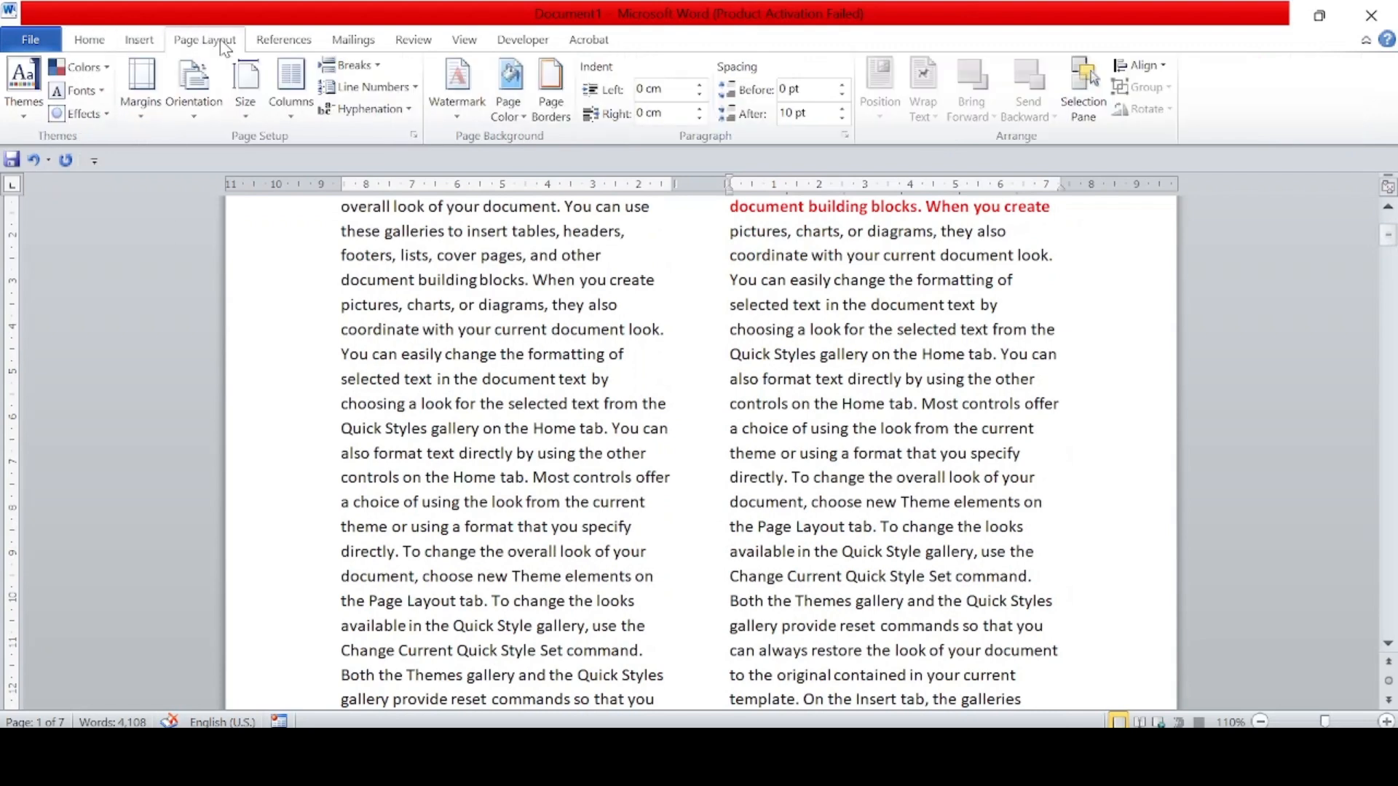
pyautogui.click(378, 67)
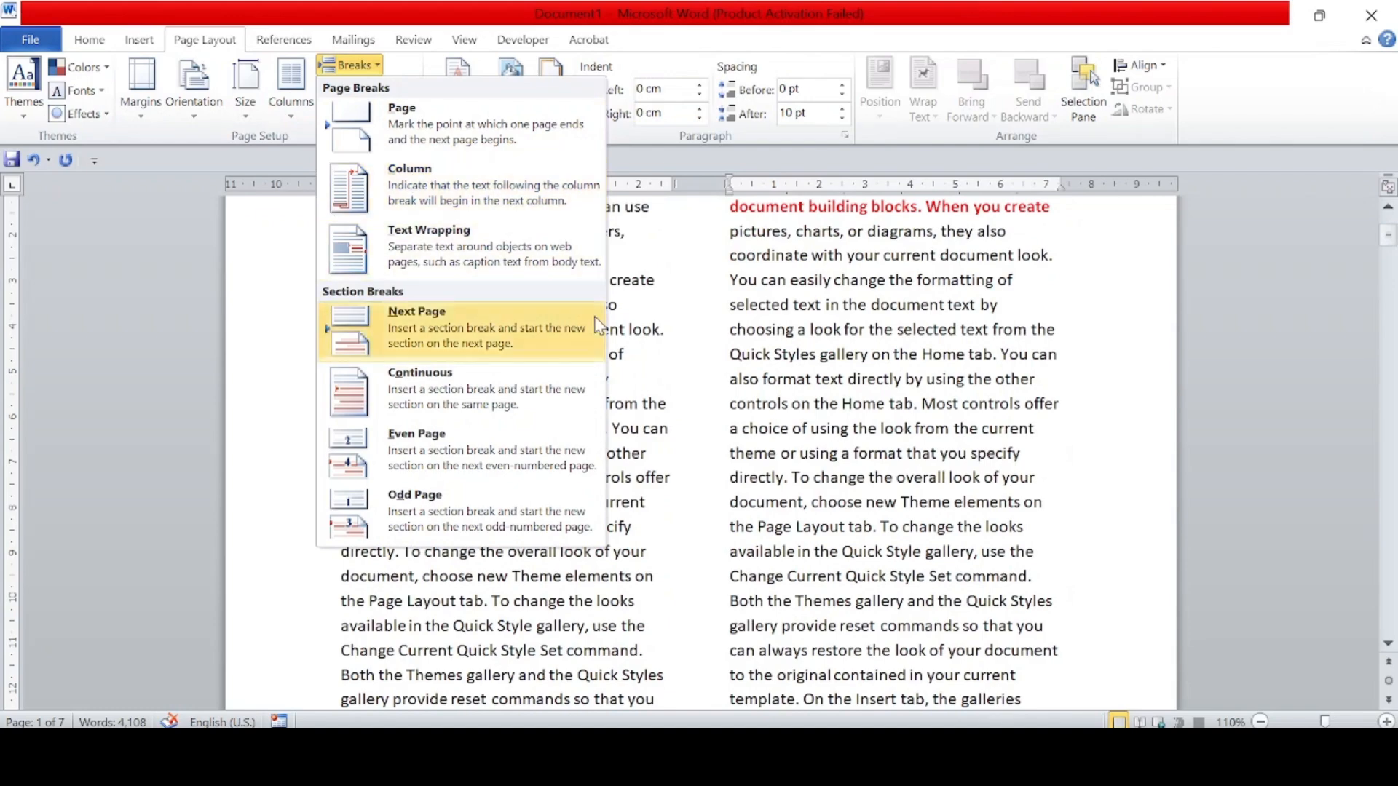
pyautogui.click(908, 437)
# Undo the column break, the red bold formatting and the two-column layout
pyautogui.hotkey('ctrl', 'z')
pyautogui.hotkey('ctrl', 'z')
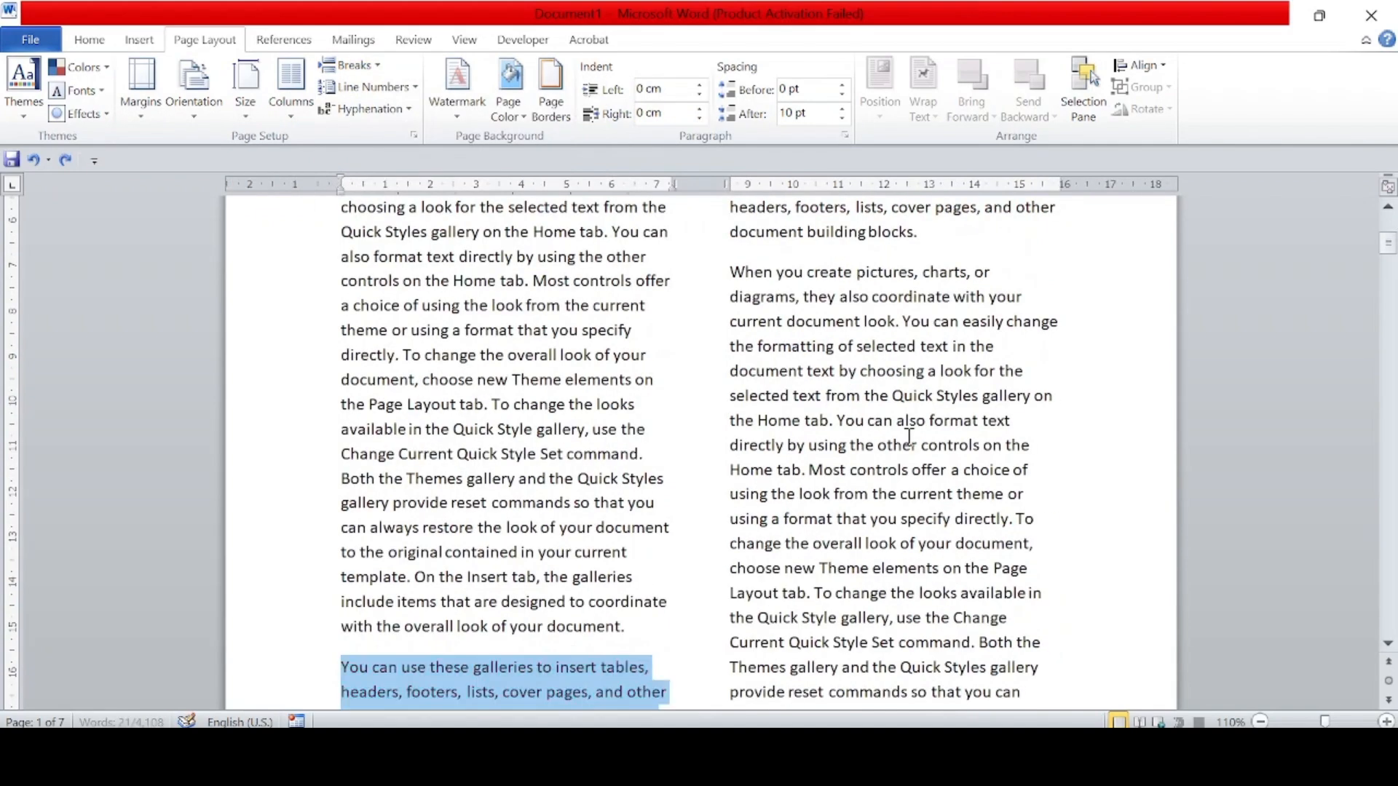
pyautogui.hotkey('ctrl', 'z')
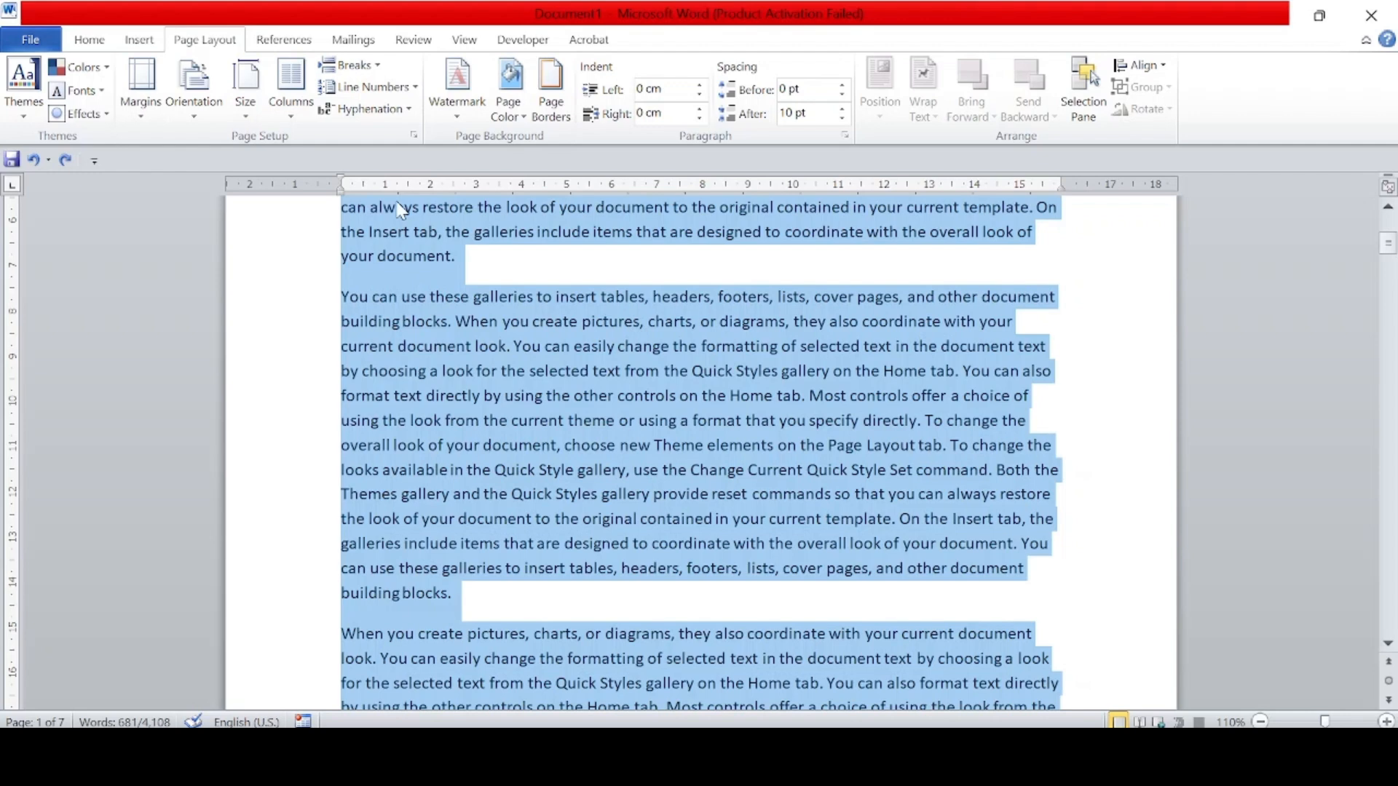
# Review the available break options without inserting one, and clear the text selection at the start of the document
pyautogui.click(381, 67)
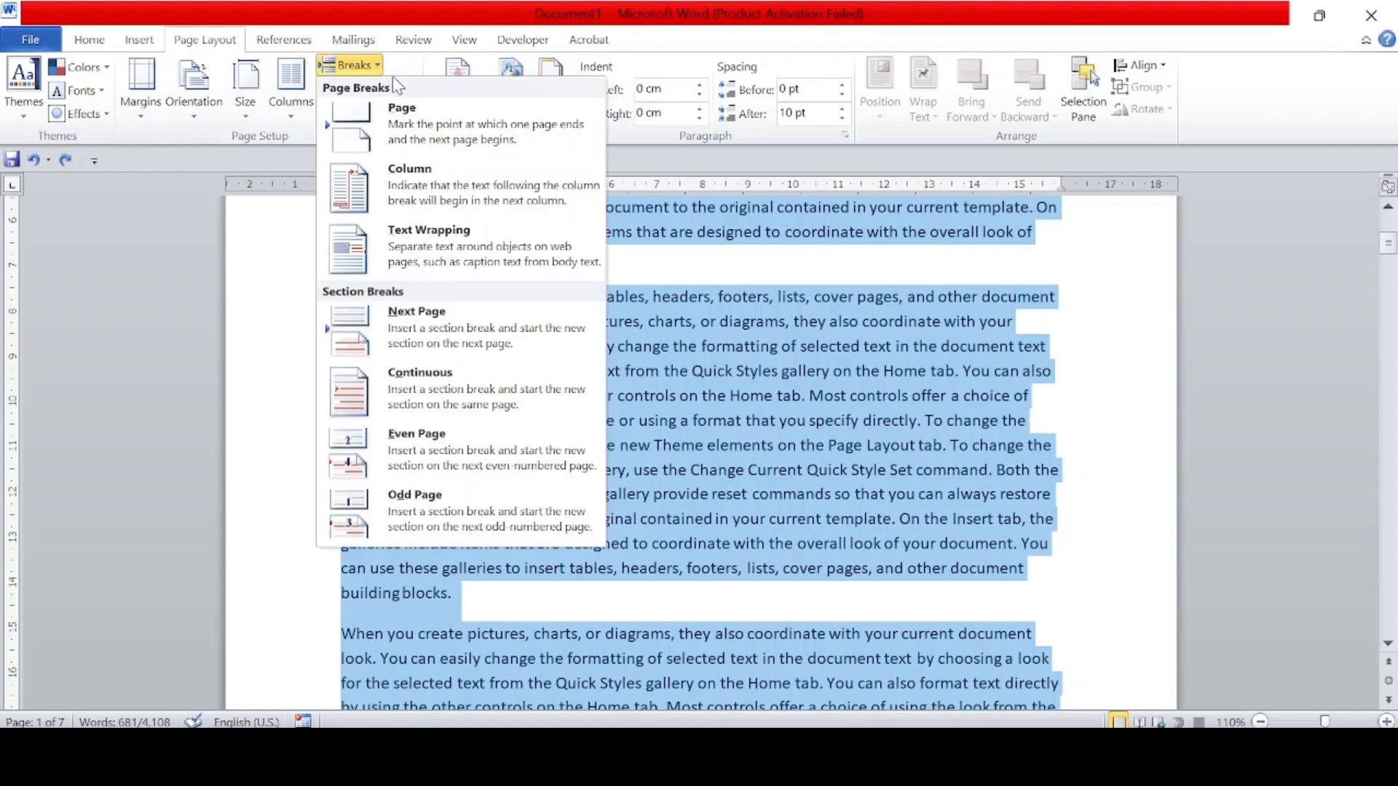
pyautogui.click(725, 327)
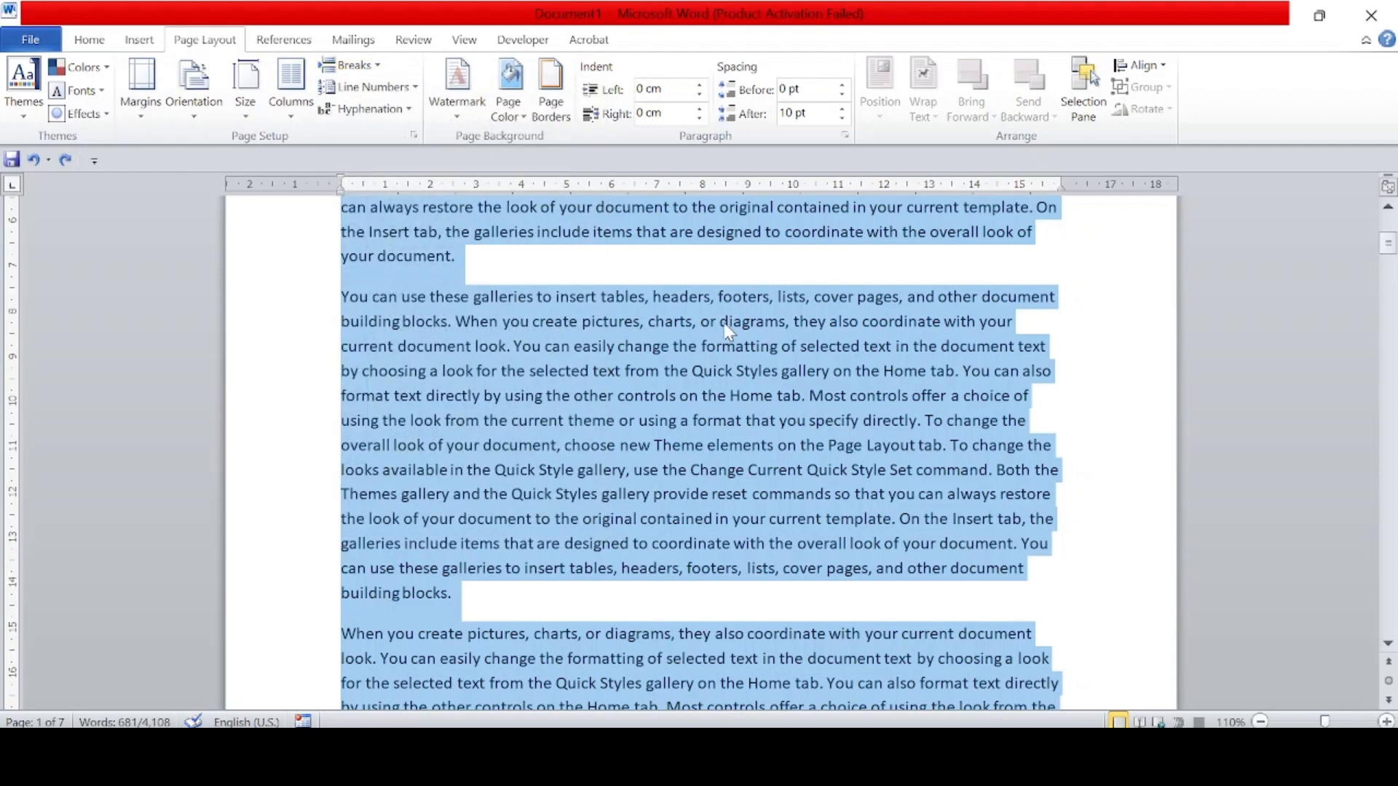
pyautogui.scroll(5, 727, 328)
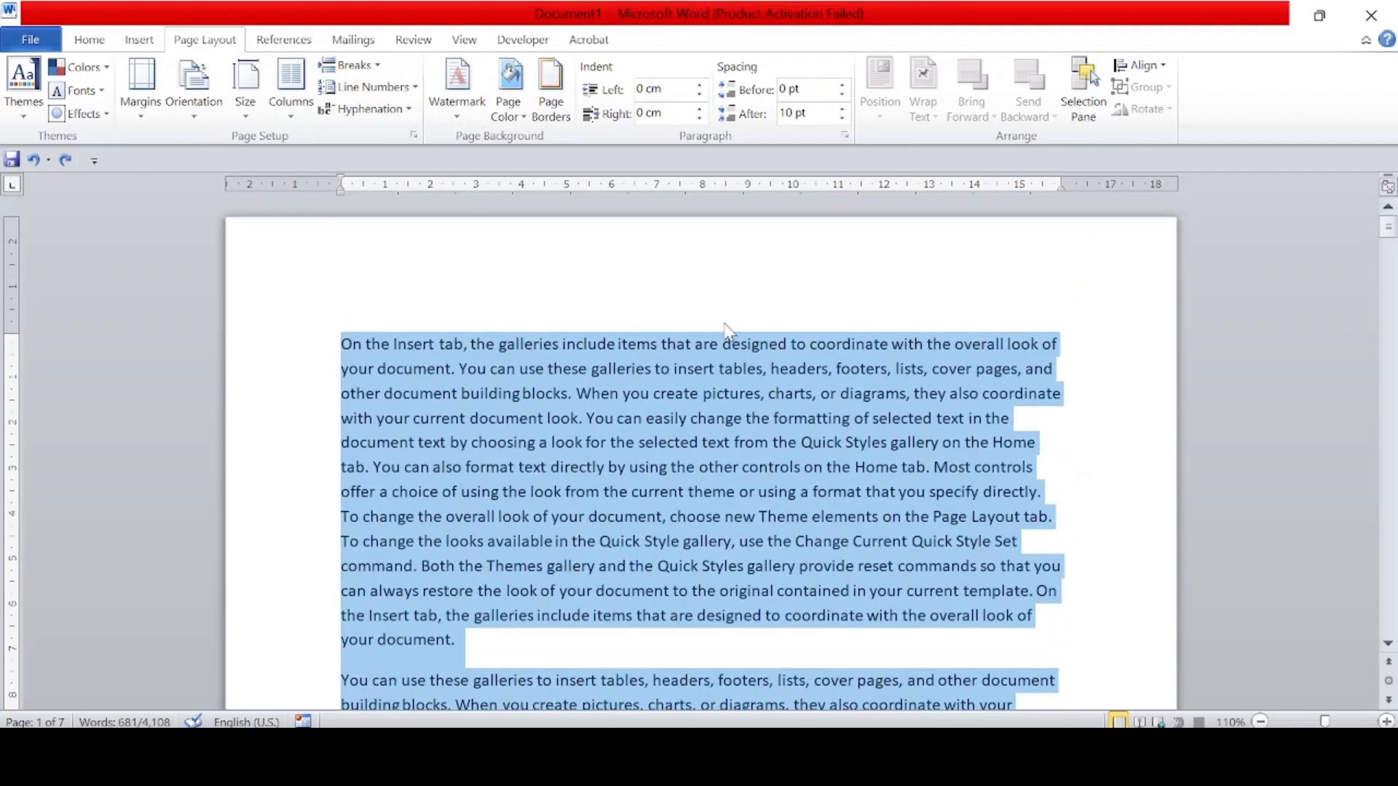
pyautogui.click(726, 328)
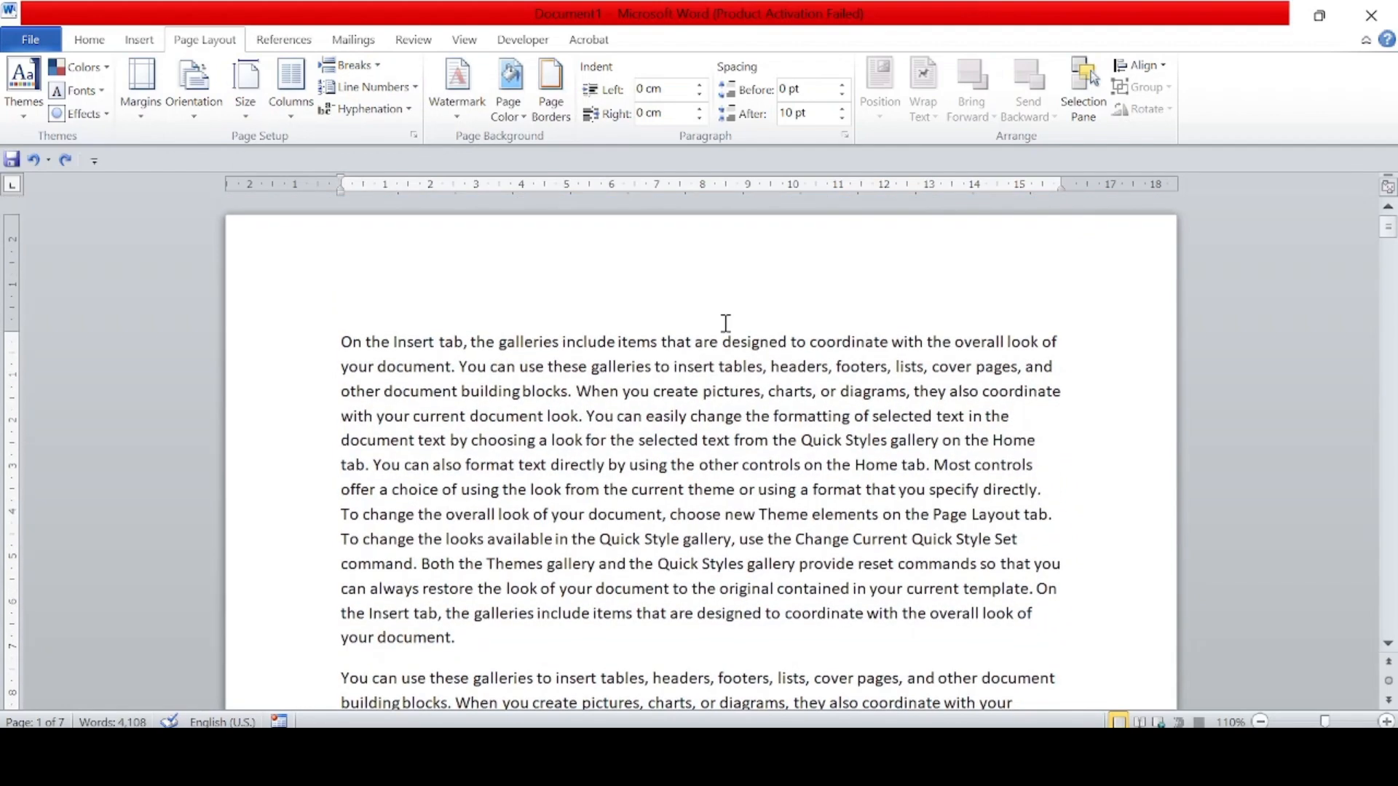
pyautogui.scroll(3, 726, 323)
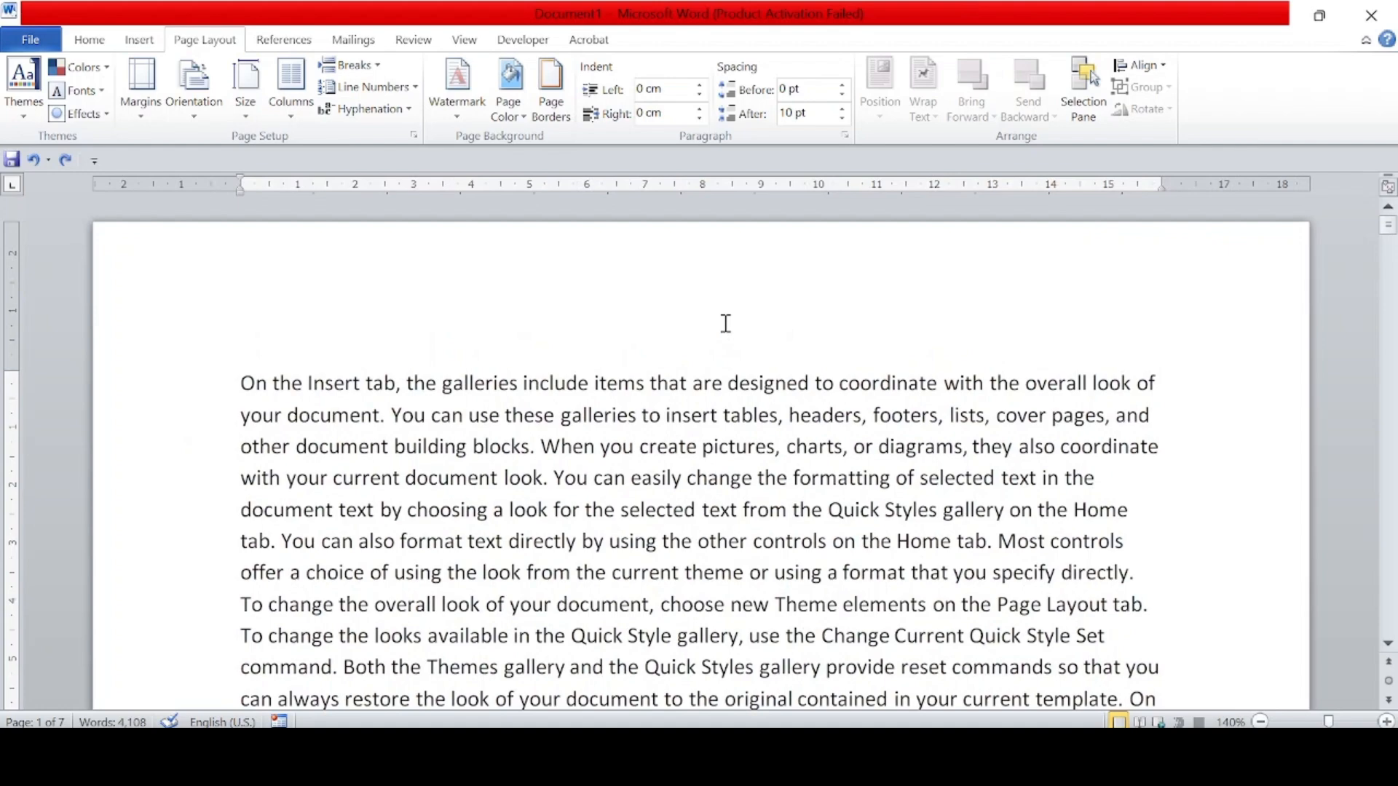
pyautogui.scroll(-3, 726, 324)
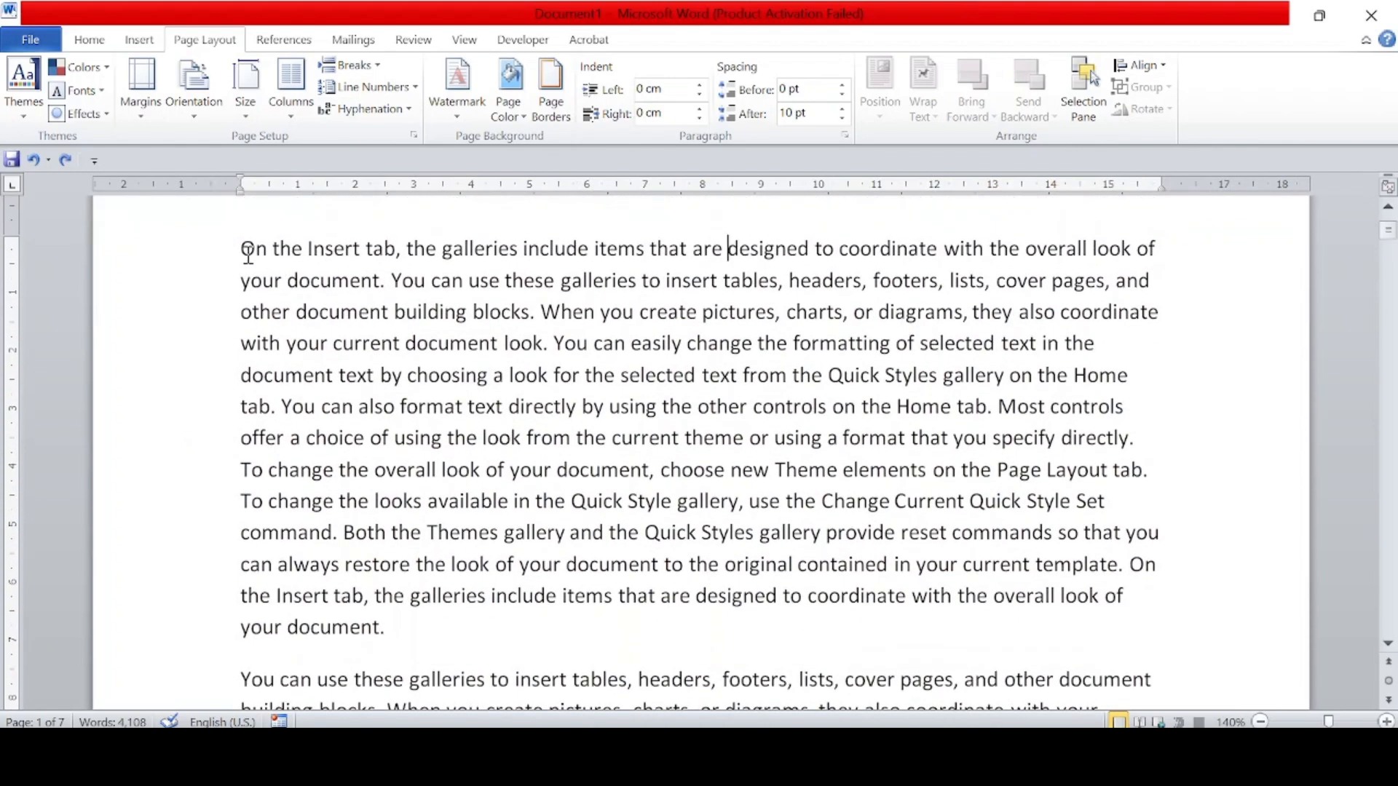
# Split the first paragraph with a paragraph break directly before "When you create pictures"
pyautogui.moveTo(243, 249); pyautogui.dragTo(532, 316)
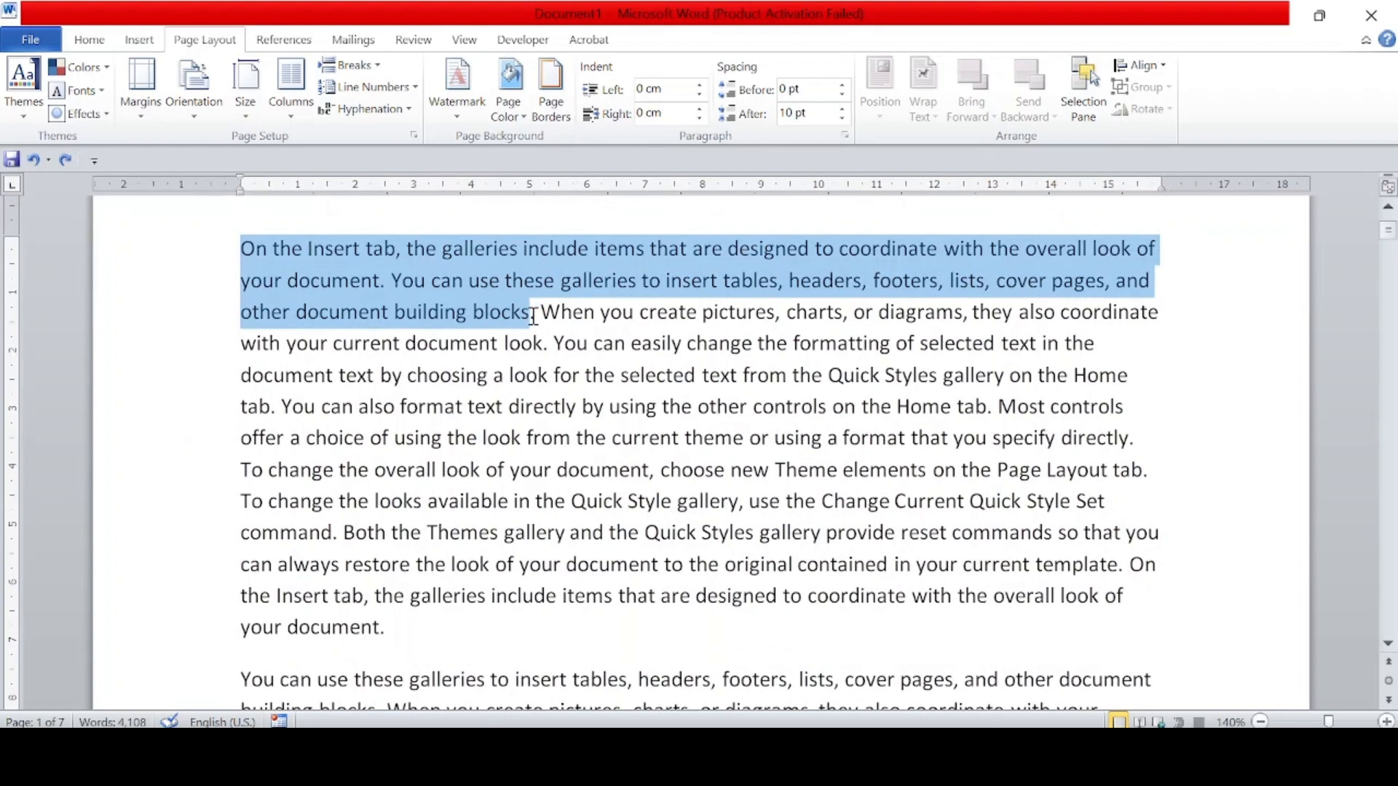
pyautogui.click(544, 313)
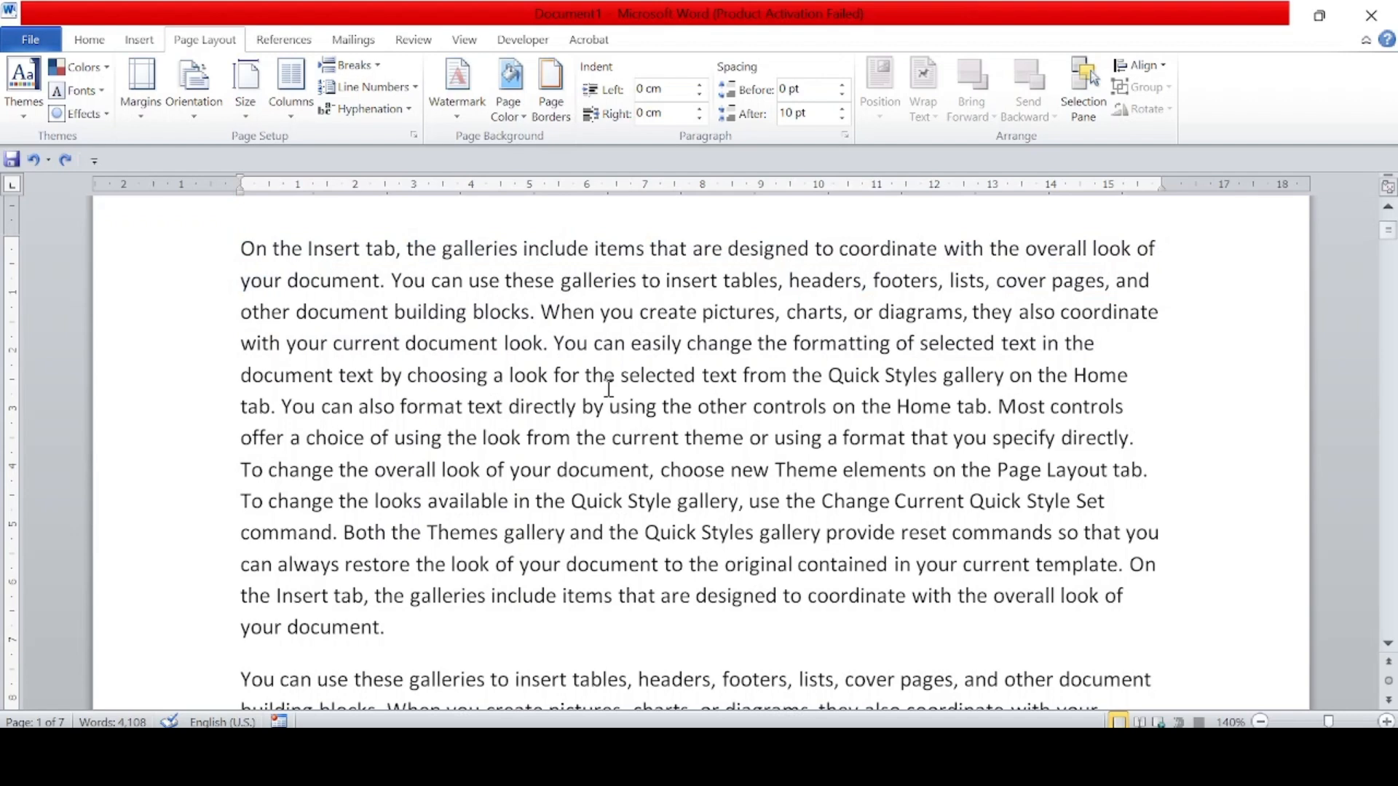
pyautogui.press('Return')
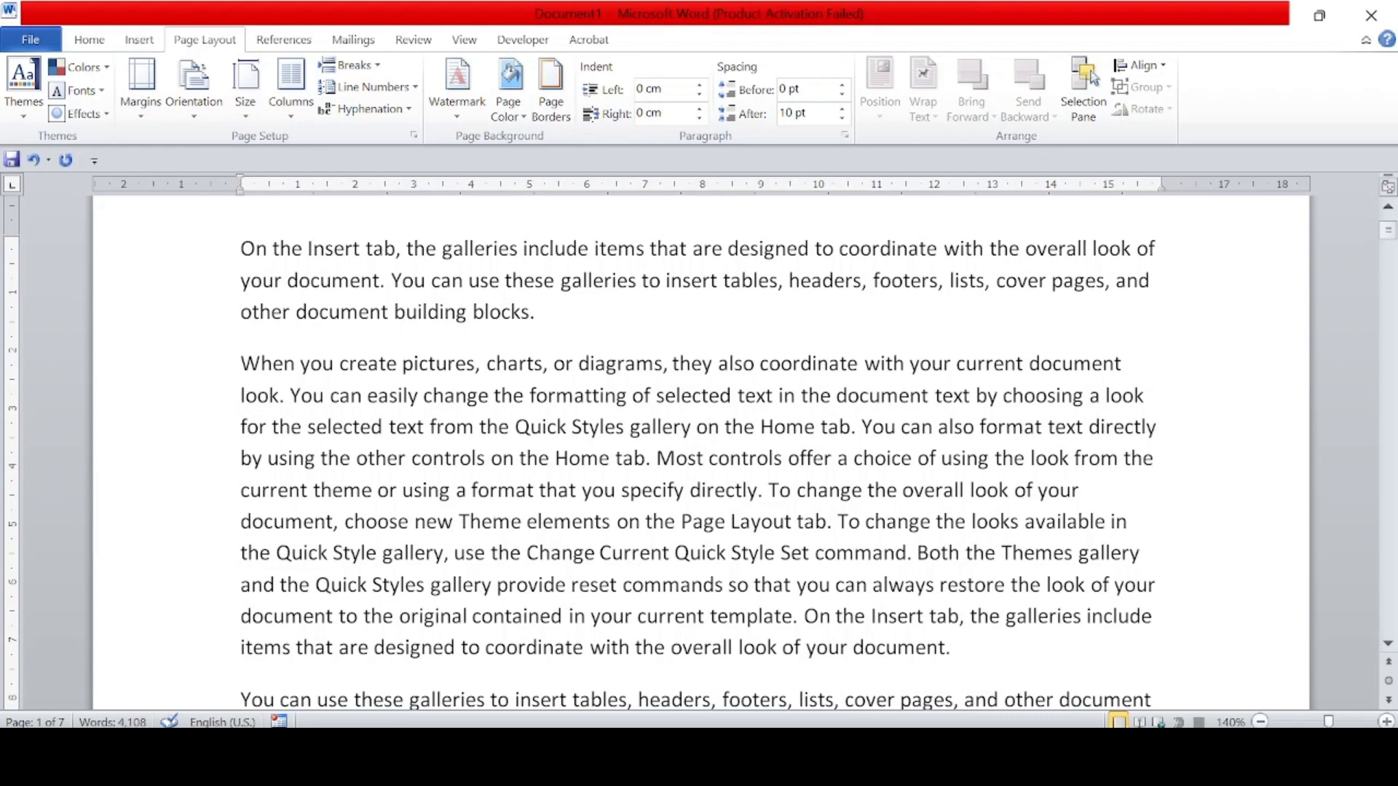
# Show the formatting marks to examine the paragraph mark after "building blocks", and hide them again
pyautogui.click(93, 45)
pyautogui.click(601, 78)
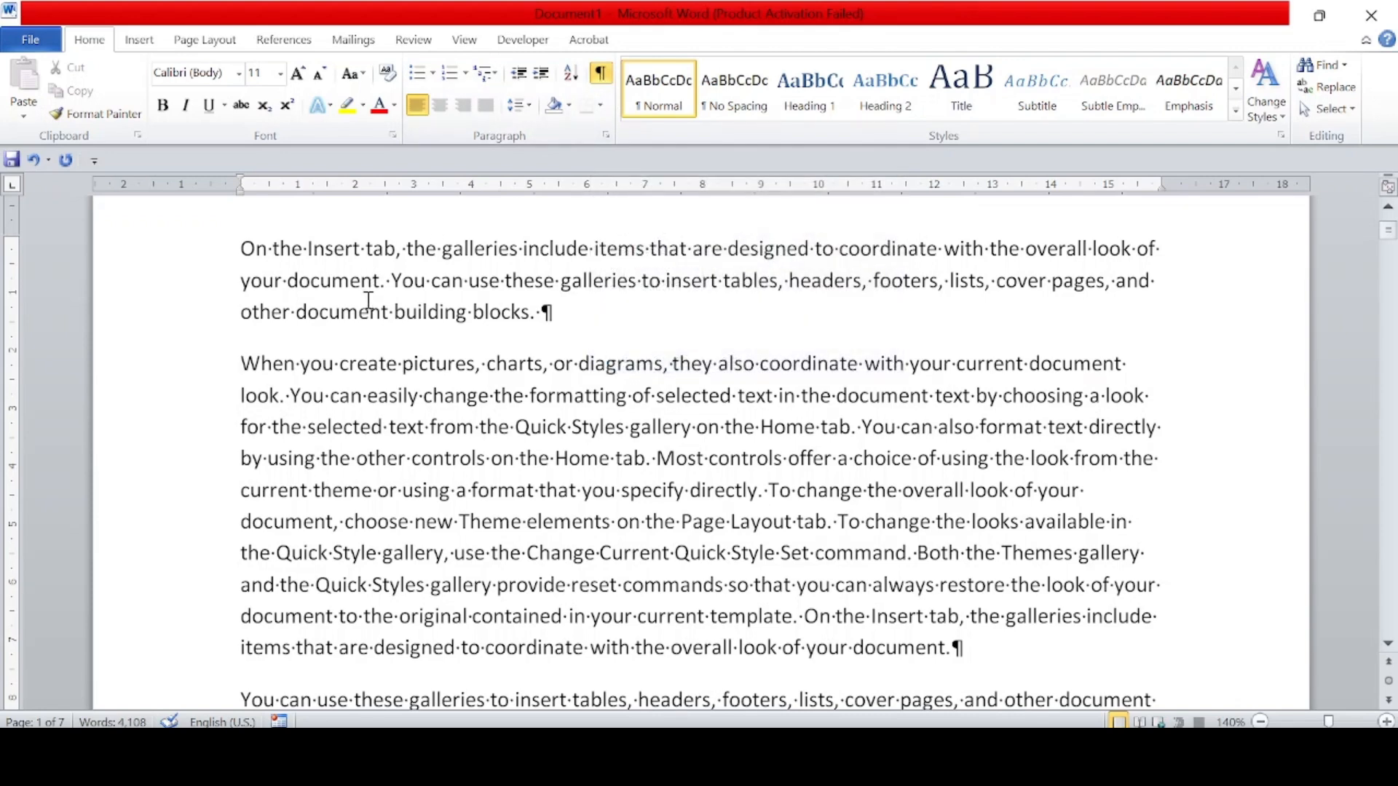
pyautogui.click(601, 73)
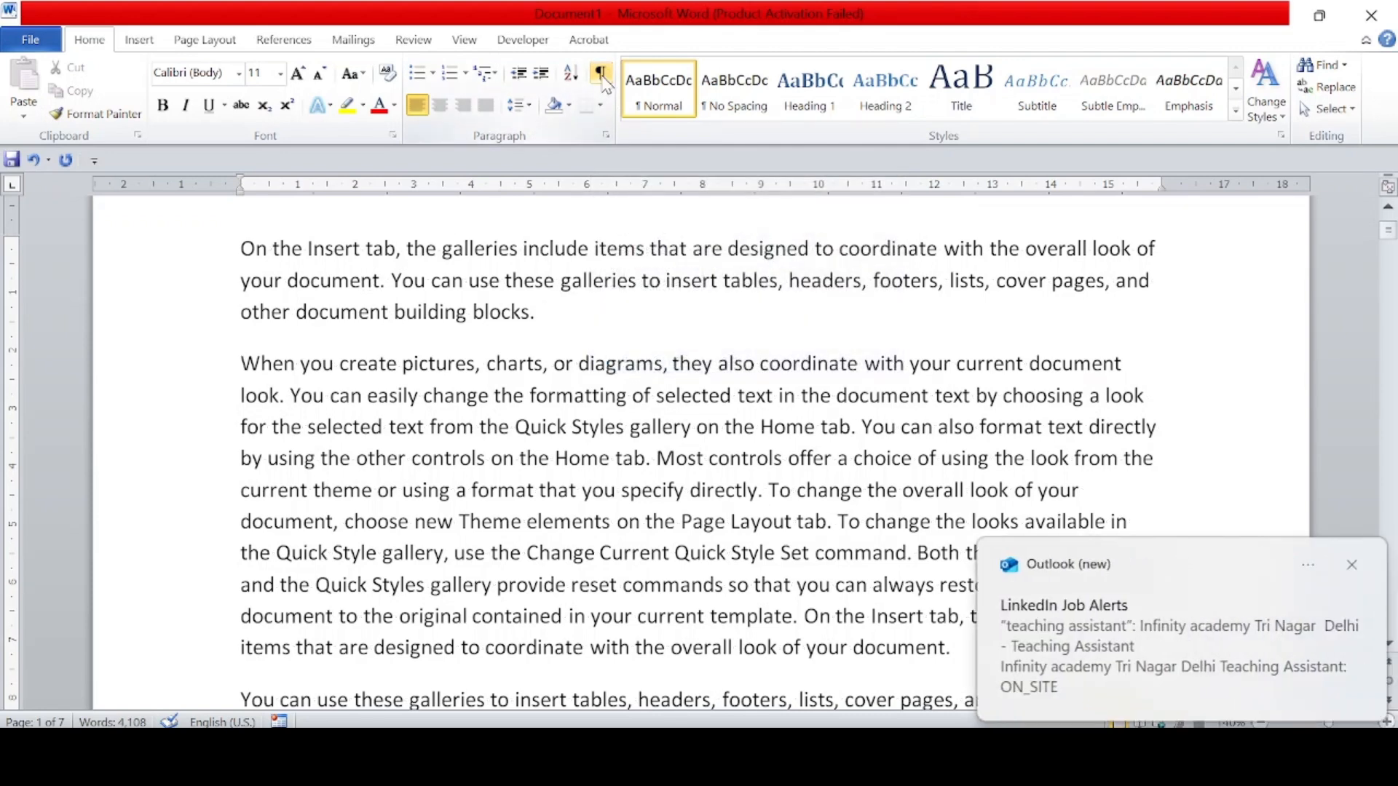
# Replace the paragraph break before "When you create pictures" with a text wrapping break
pyautogui.press('BackSpace')
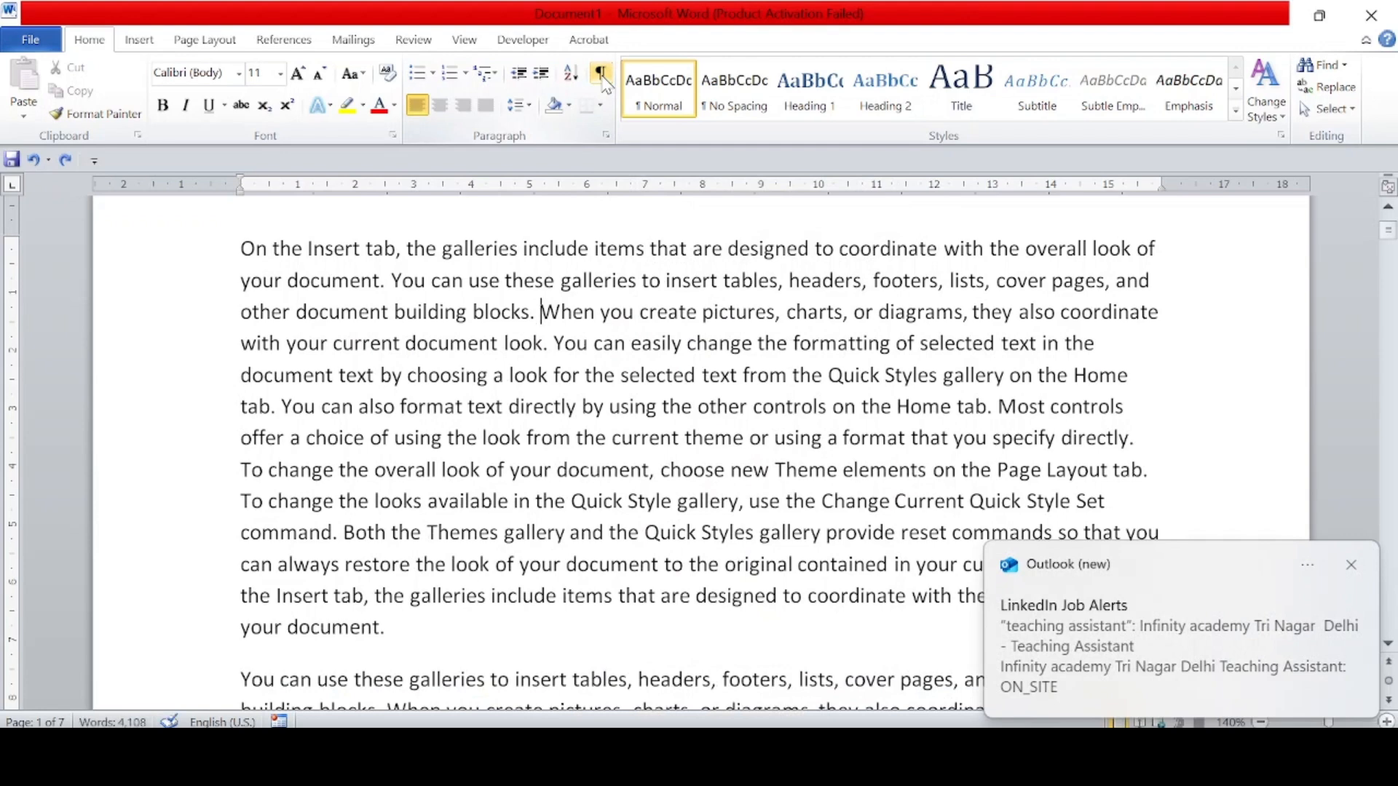
pyautogui.click(1353, 567)
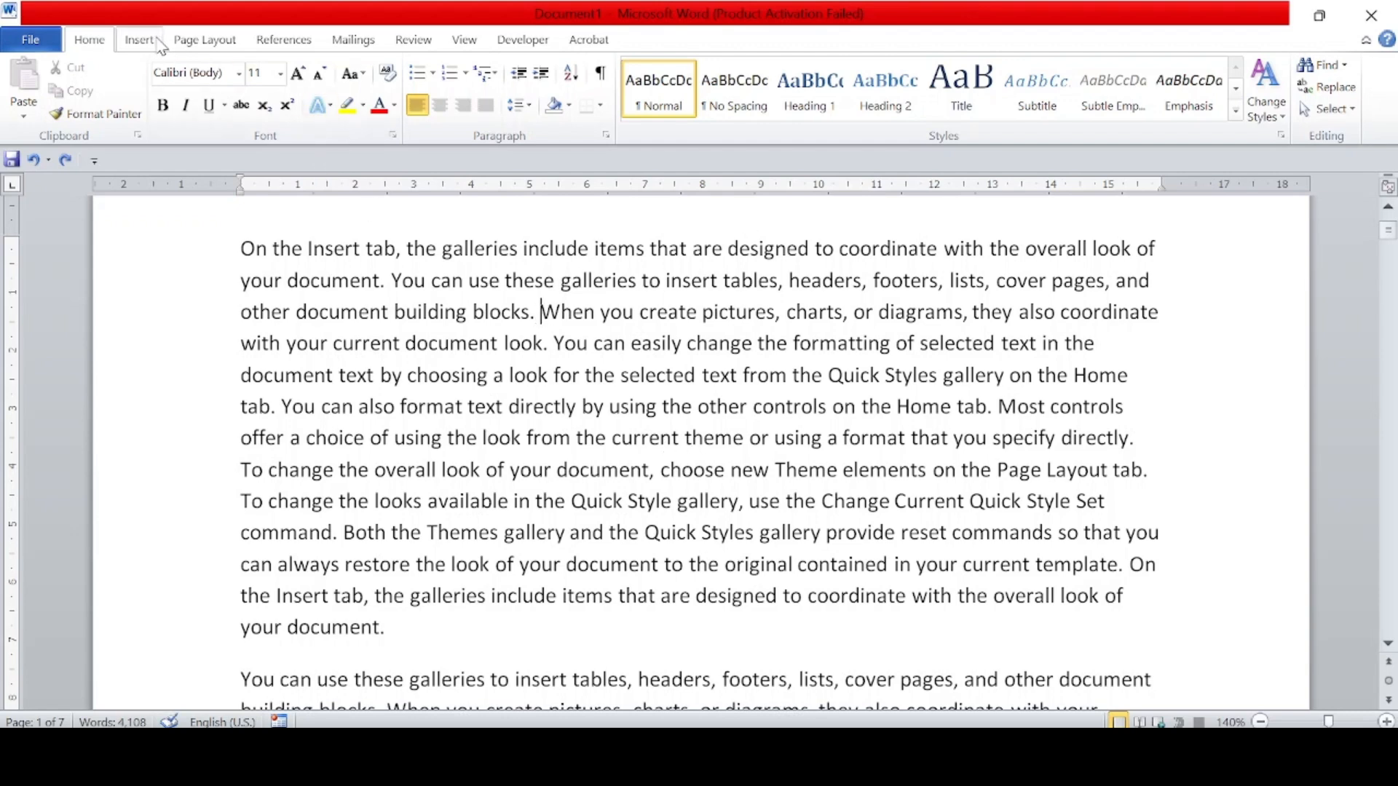
pyautogui.click(203, 42)
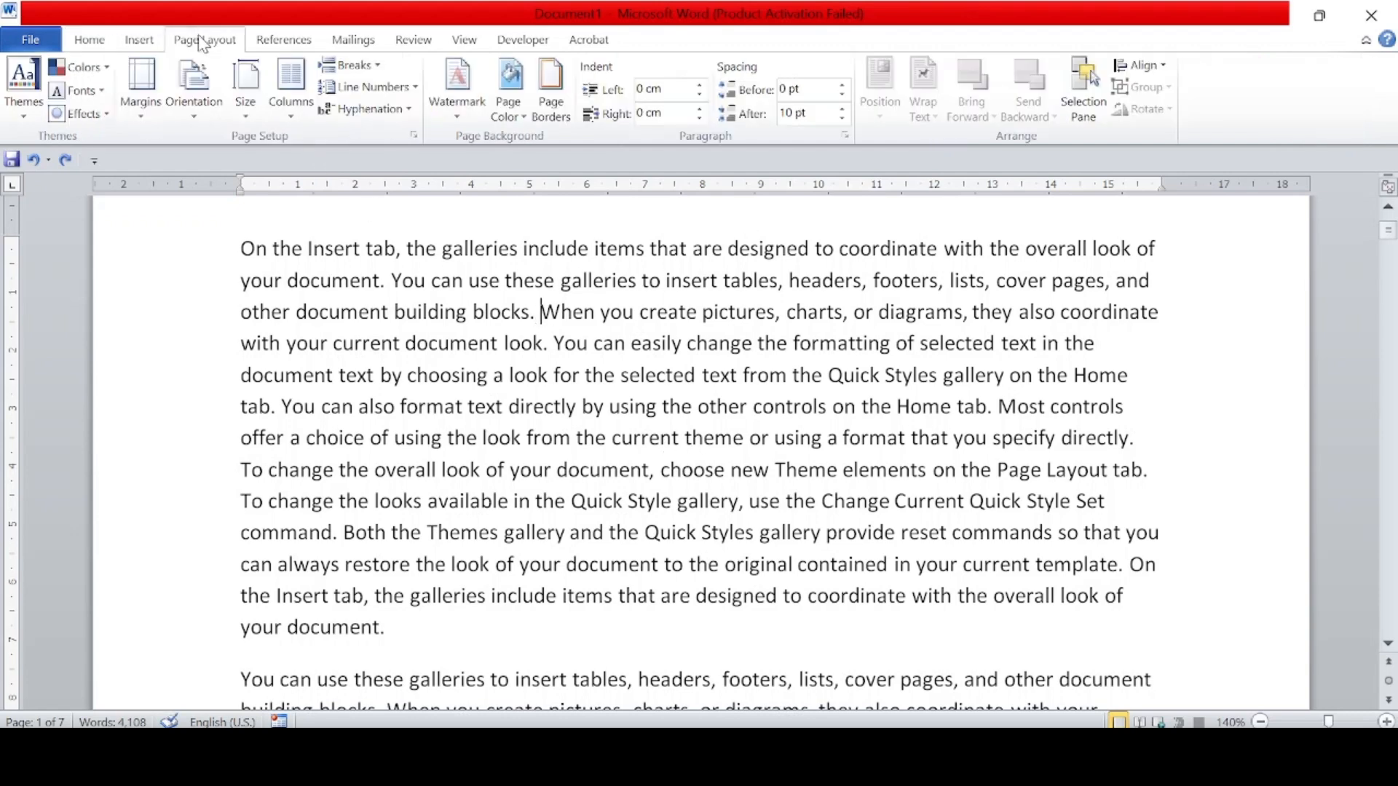
pyautogui.click(377, 66)
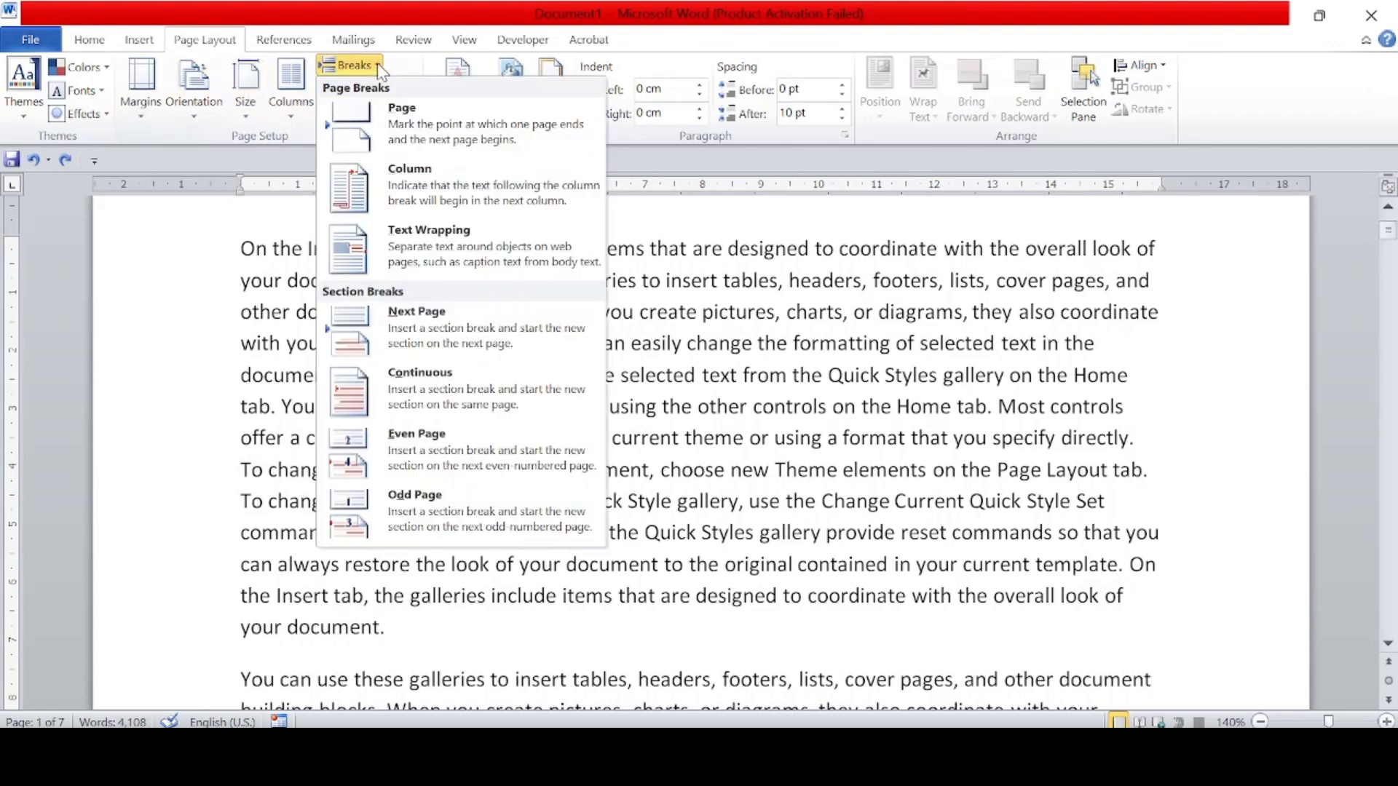
pyautogui.click(410, 243)
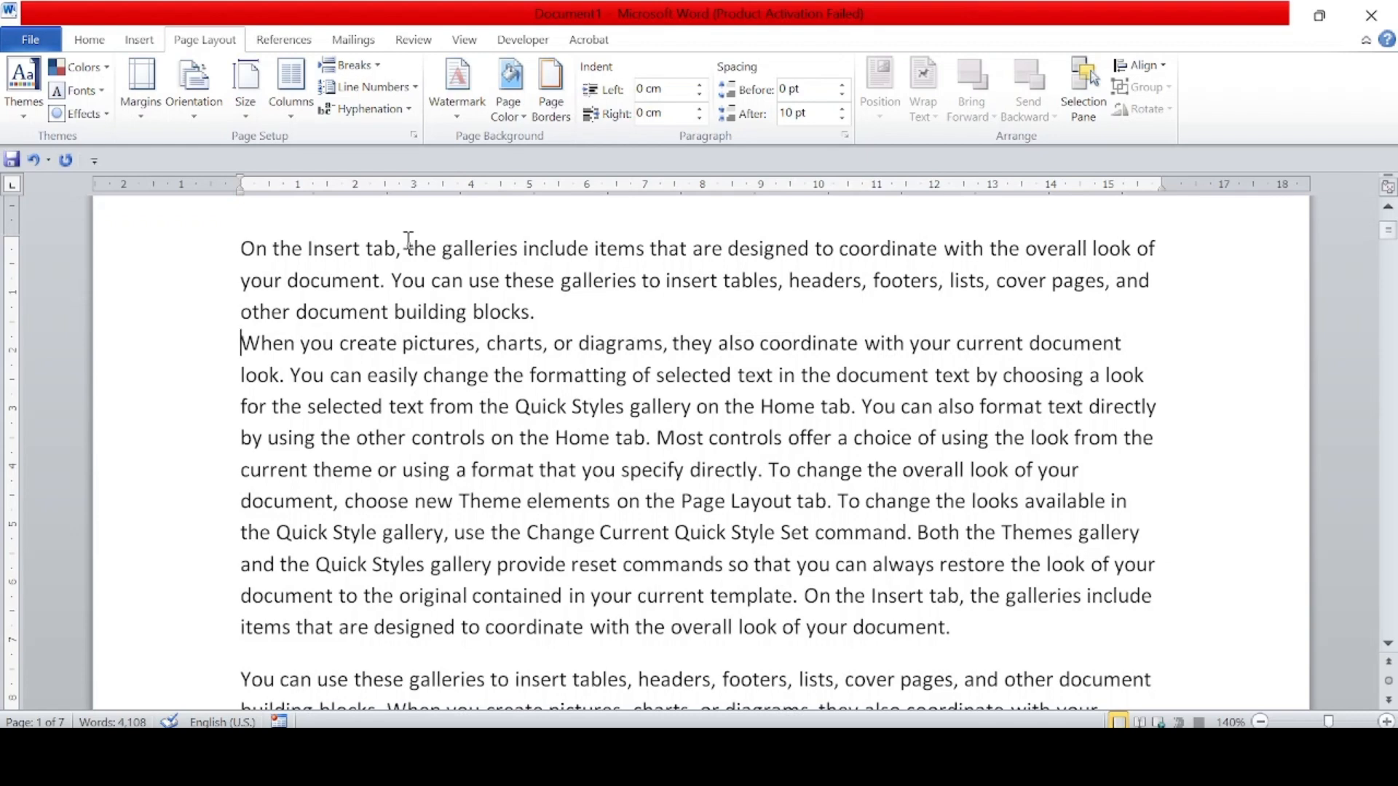
# Show the formatting marks and examine the text wrapping break mark after "building blocks" and the paragraph mark ending the paragraph
pyautogui.hotkey('ctrl', 'shift', '8')
pyautogui.scroll(2, 510, 341)
pyautogui.rightClick(511, 343)
pyautogui.press('Escape')
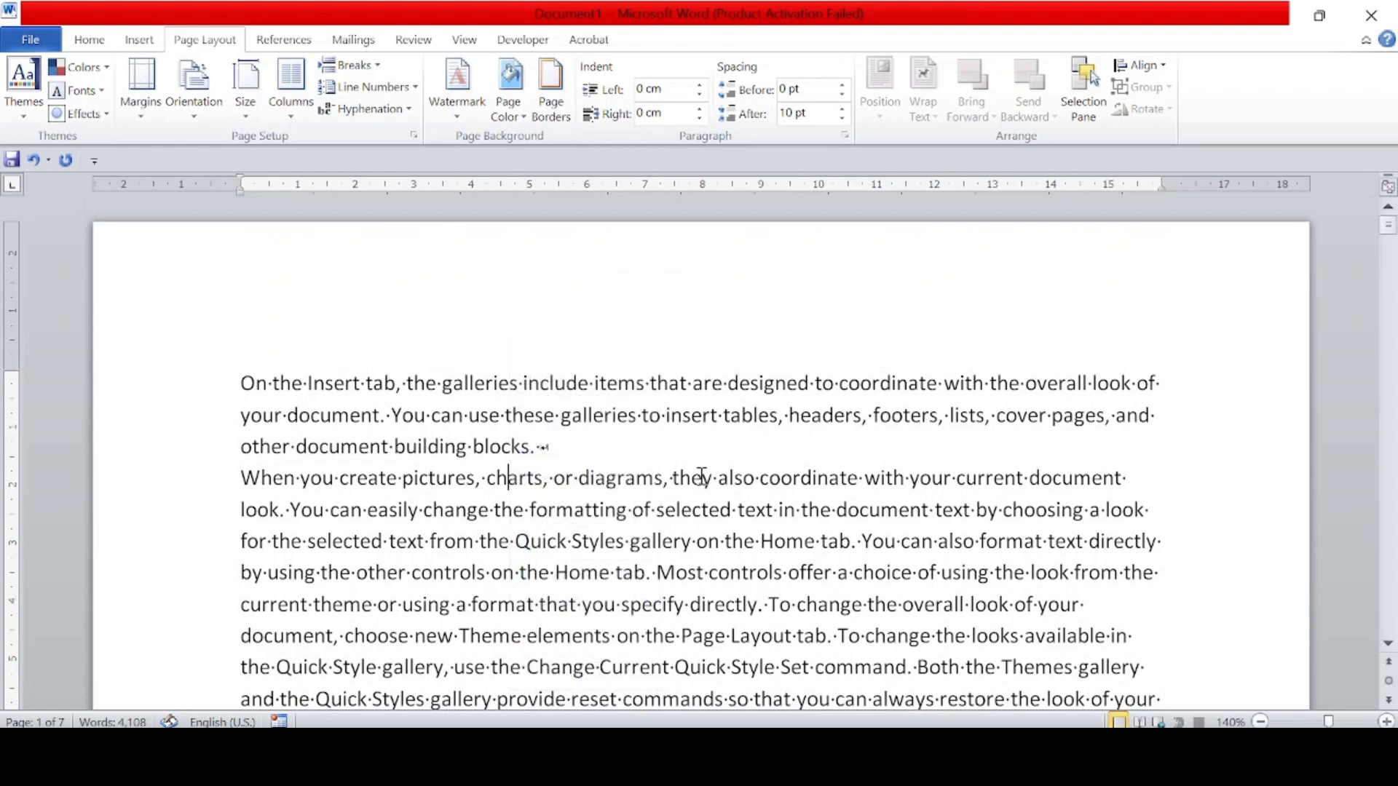
pyautogui.scroll(1, 531, 449)
pyautogui.scroll(4, 531, 449)
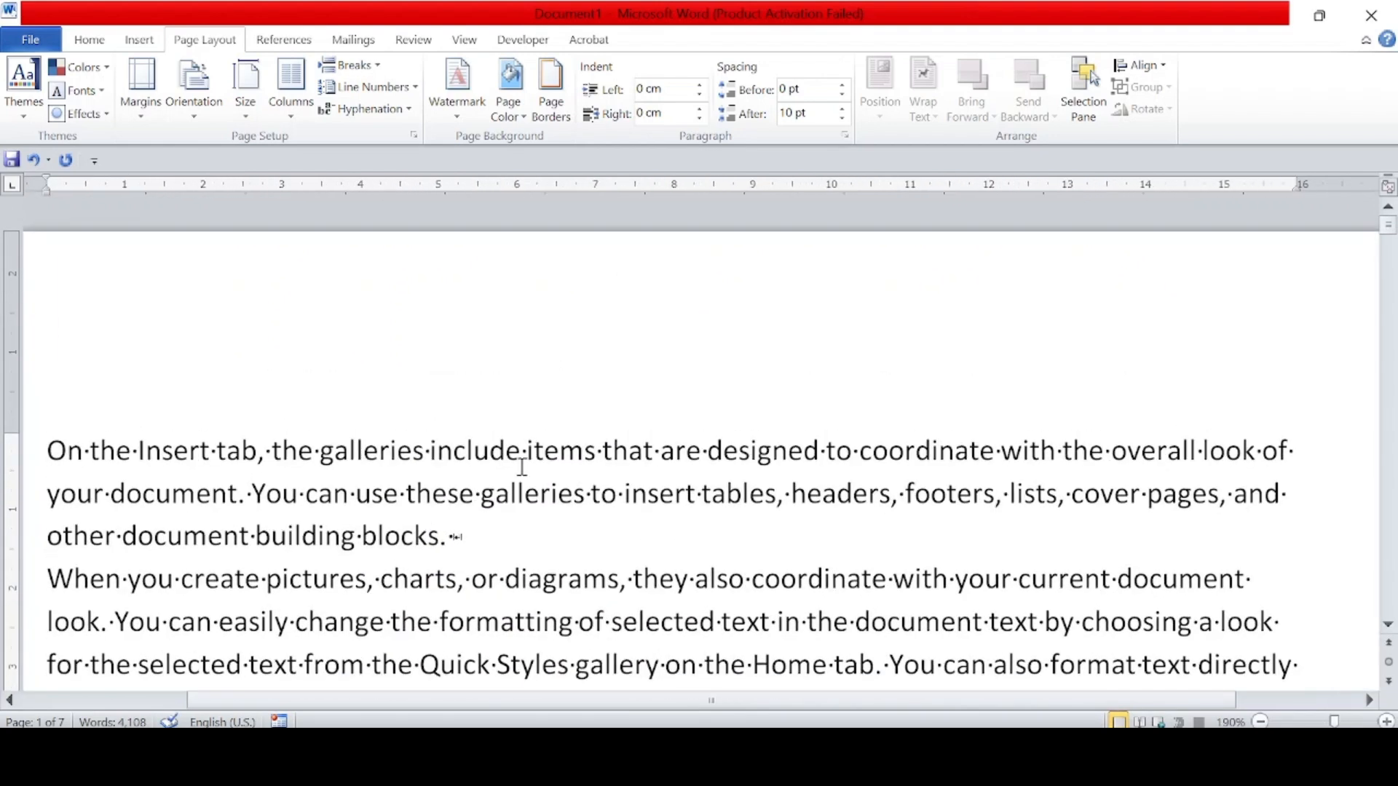
pyautogui.click(477, 546)
pyautogui.click(506, 575)
pyautogui.scroll(-1, 500, 553)
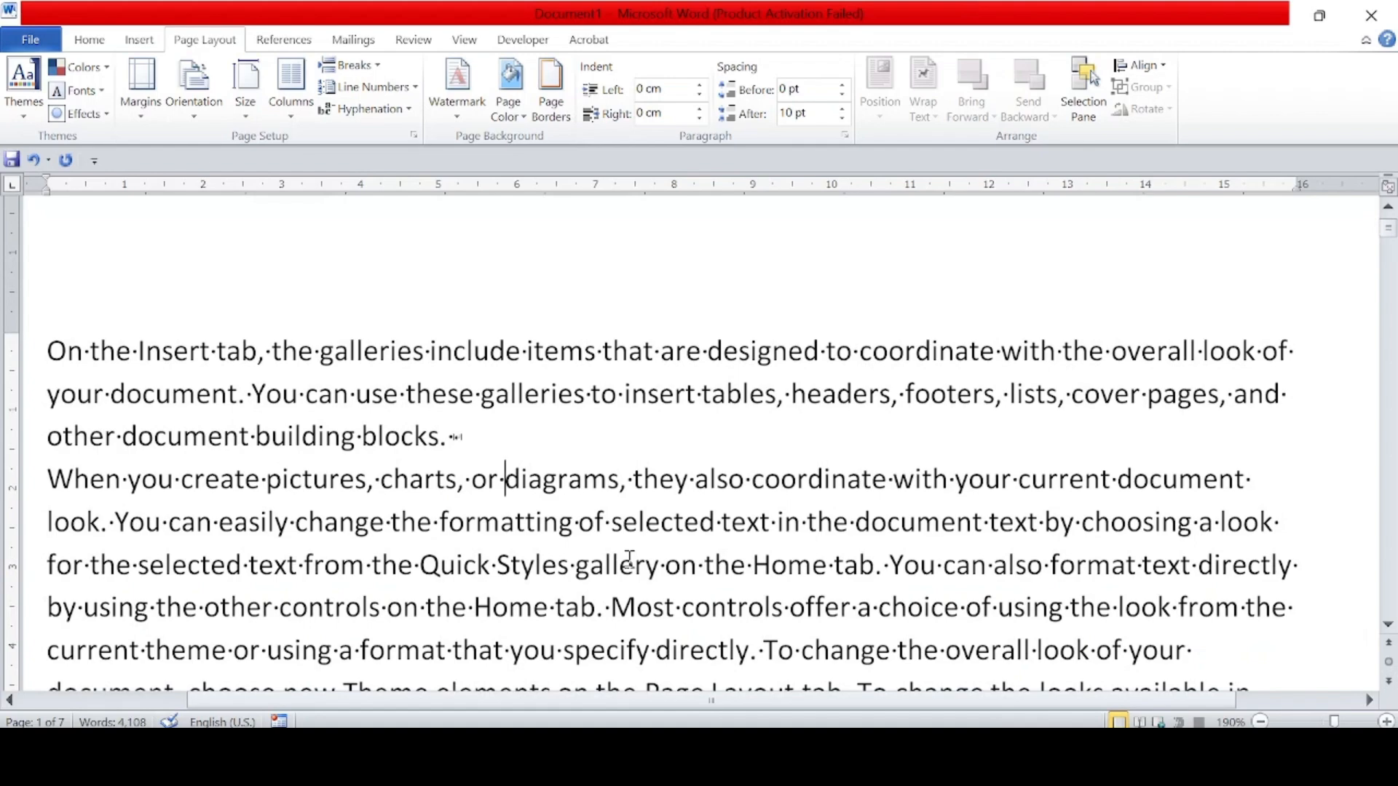
pyautogui.scroll(-3, 630, 559)
pyautogui.scroll(1, 630, 560)
pyautogui.scroll(2, 630, 559)
pyautogui.scroll(-2, 630, 560)
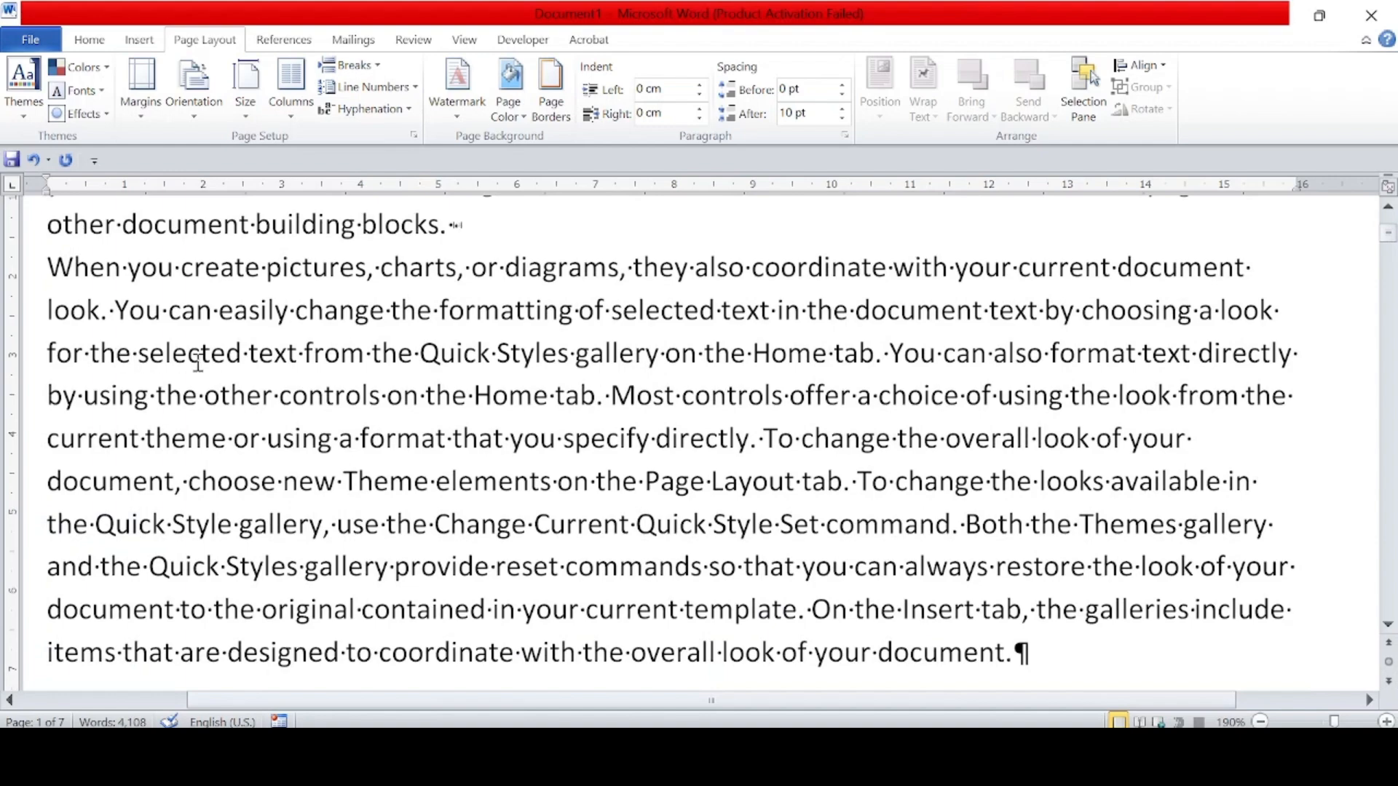
# Undo the text wrapping break in the first paragraph and hide the formatting marks
pyautogui.scroll(-5, 243, 357)
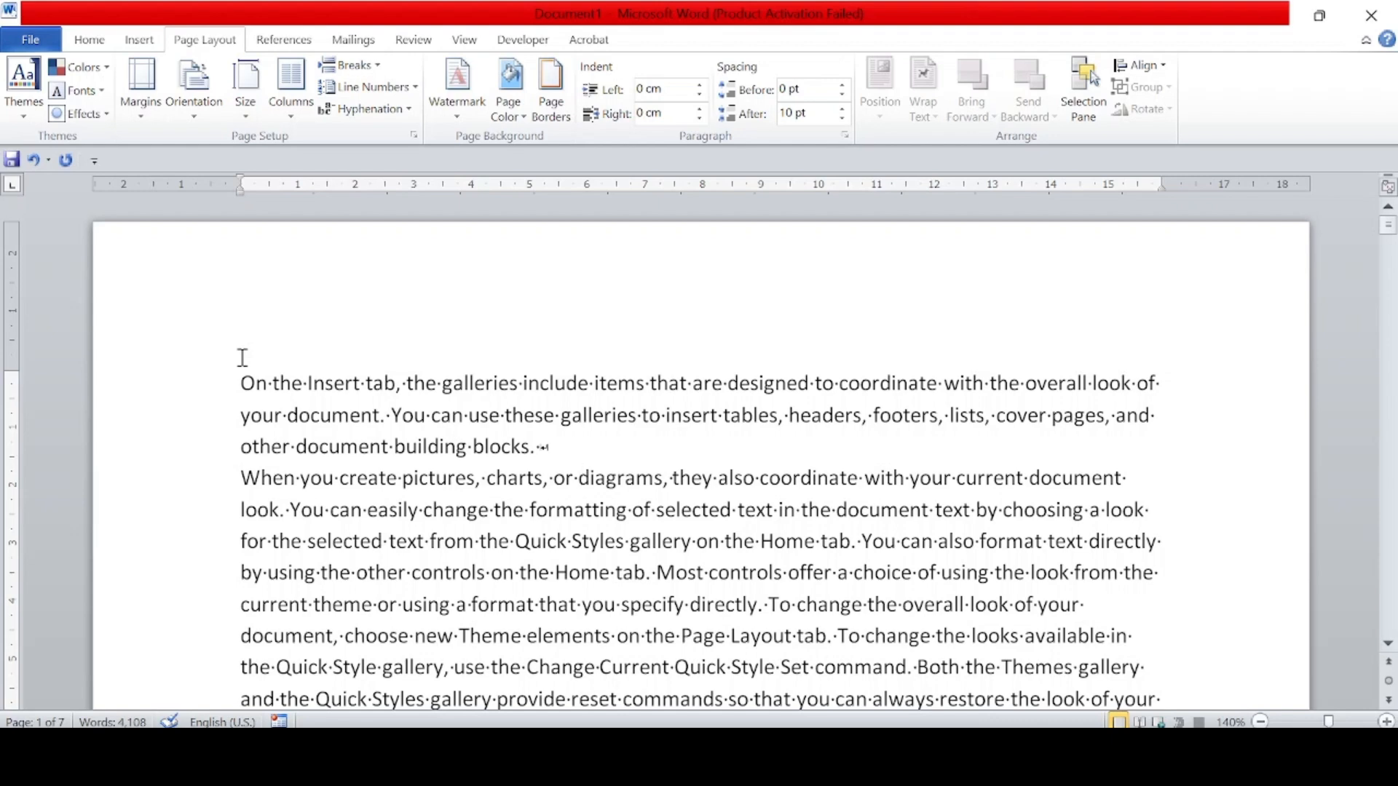
pyautogui.hotkey('ctrl', 'z')
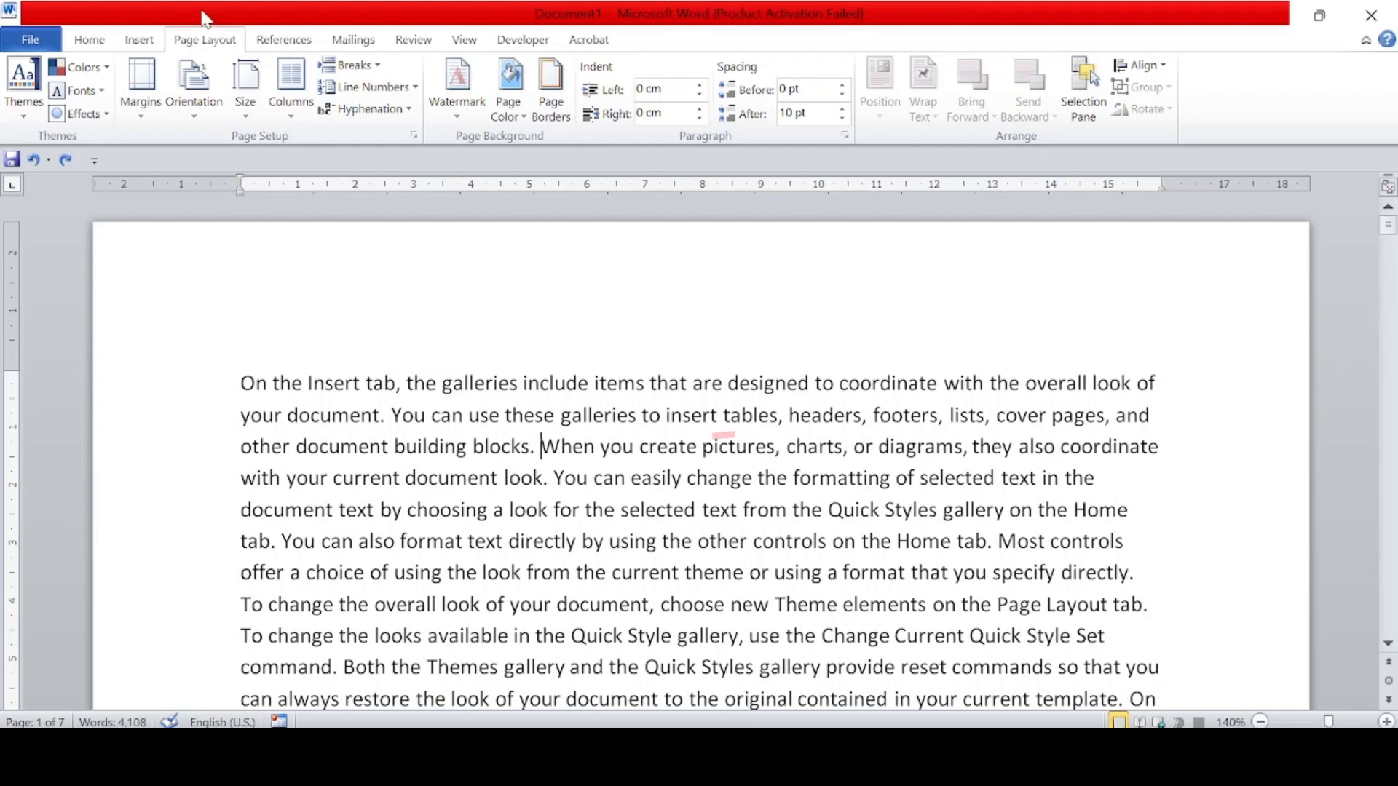
# Review the list of page and section breaks without inserting one
pyautogui.click(378, 67)
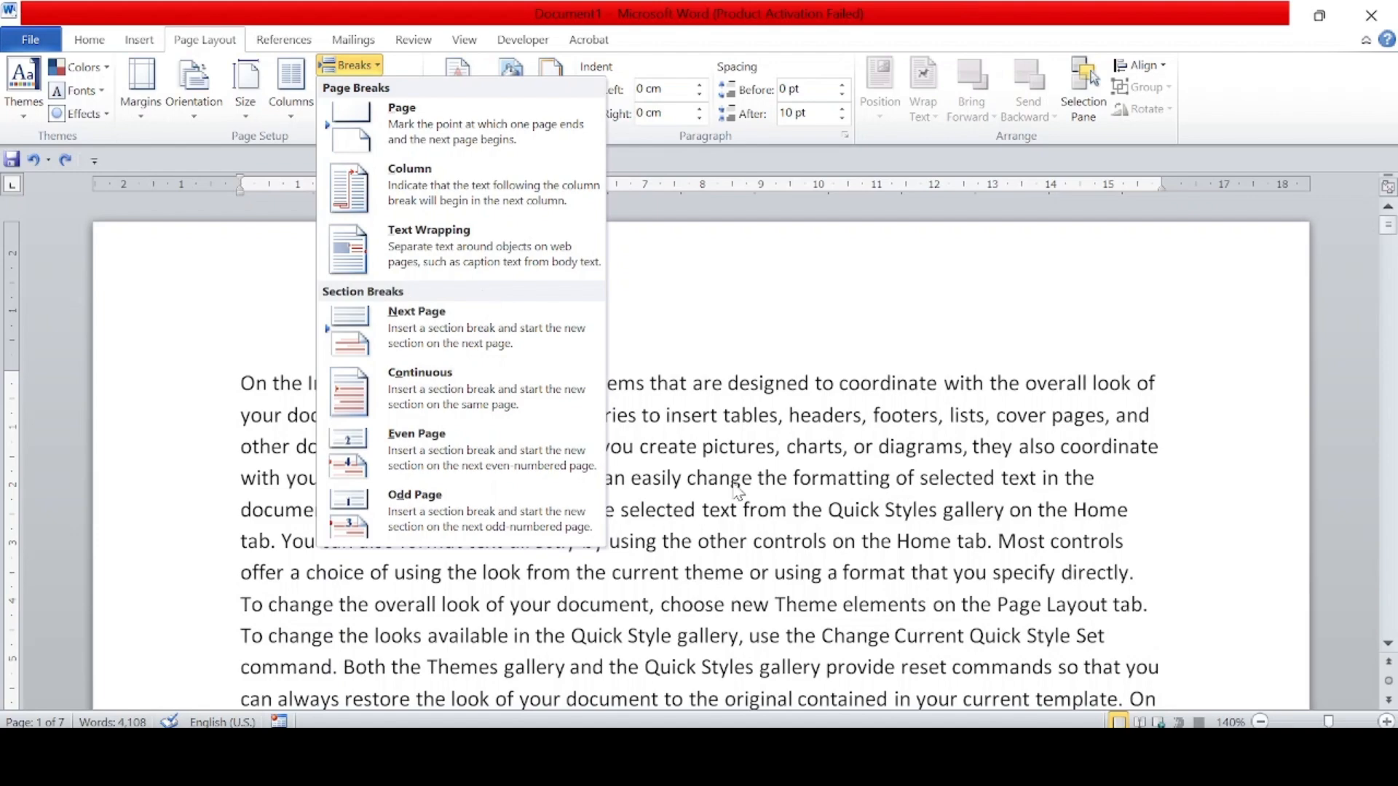
pyautogui.scroll(-2, 749, 507)
pyautogui.click(750, 507)
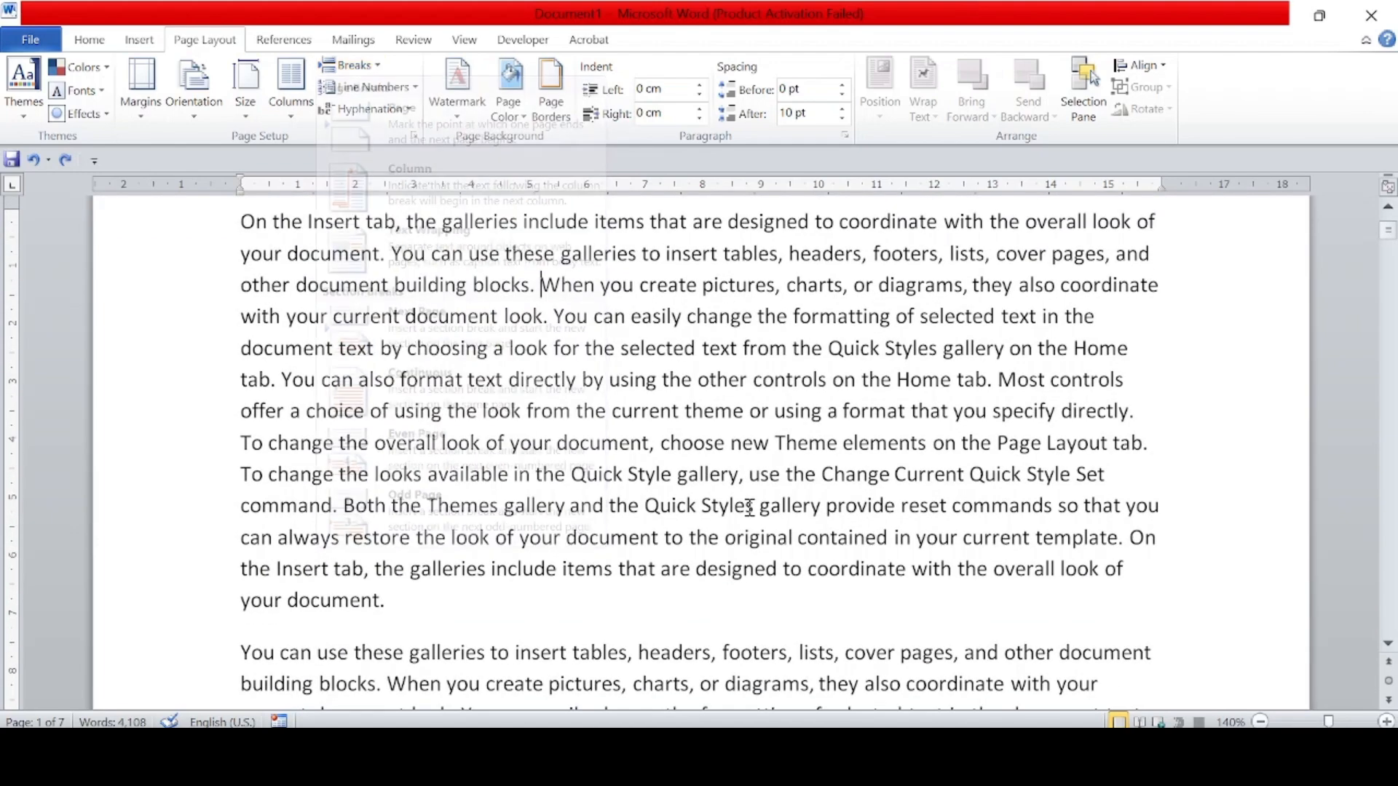
# Look over the document's pages to examine their current layout and orientation
pyautogui.keyDown('ctrl'); pyautogui.scroll(-5, 750, 507); pyautogui.keyUp('ctrl')
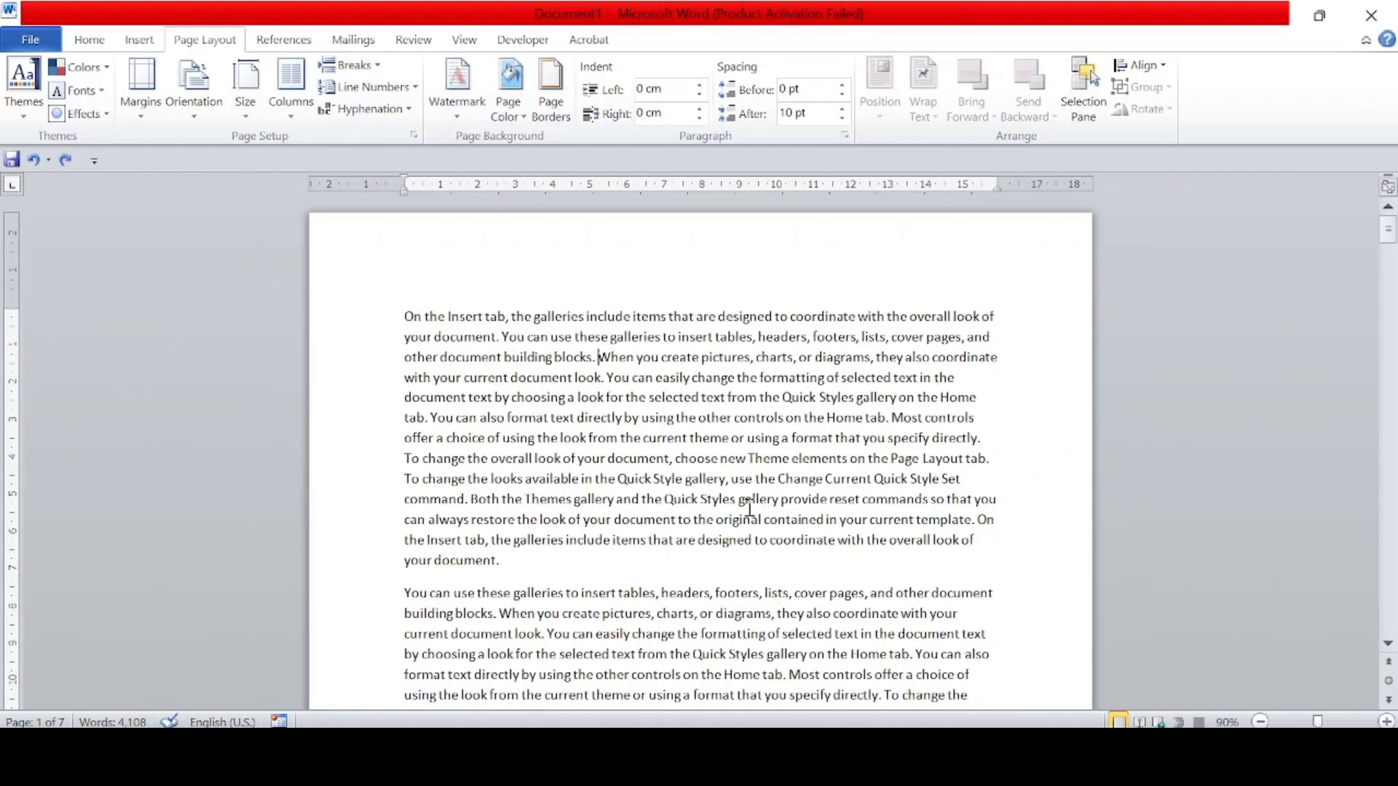
pyautogui.keyDown('ctrl'); pyautogui.scroll(-4, 804, 478); pyautogui.keyUp('ctrl')
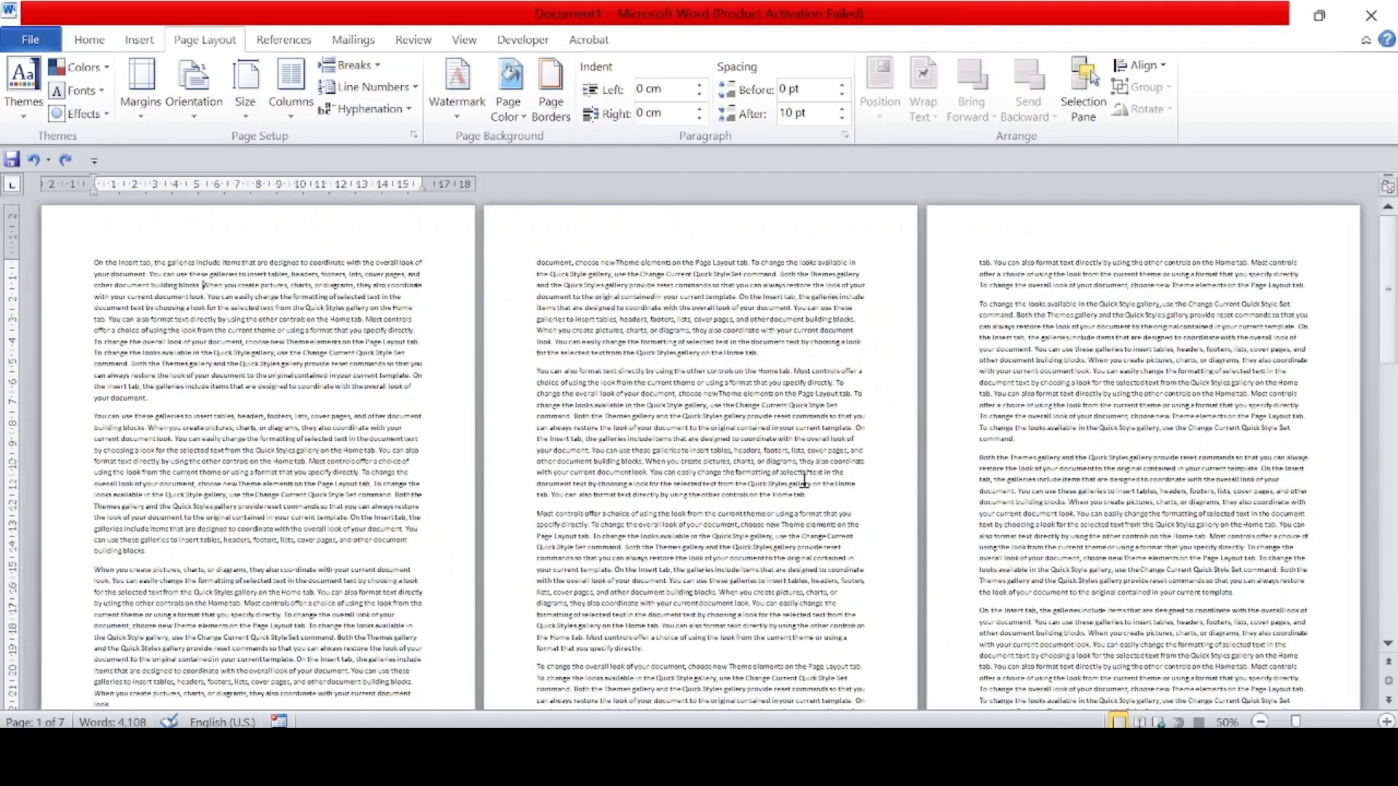
pyautogui.keyDown('ctrl'); pyautogui.scroll(5, 804, 478); pyautogui.keyUp('ctrl')
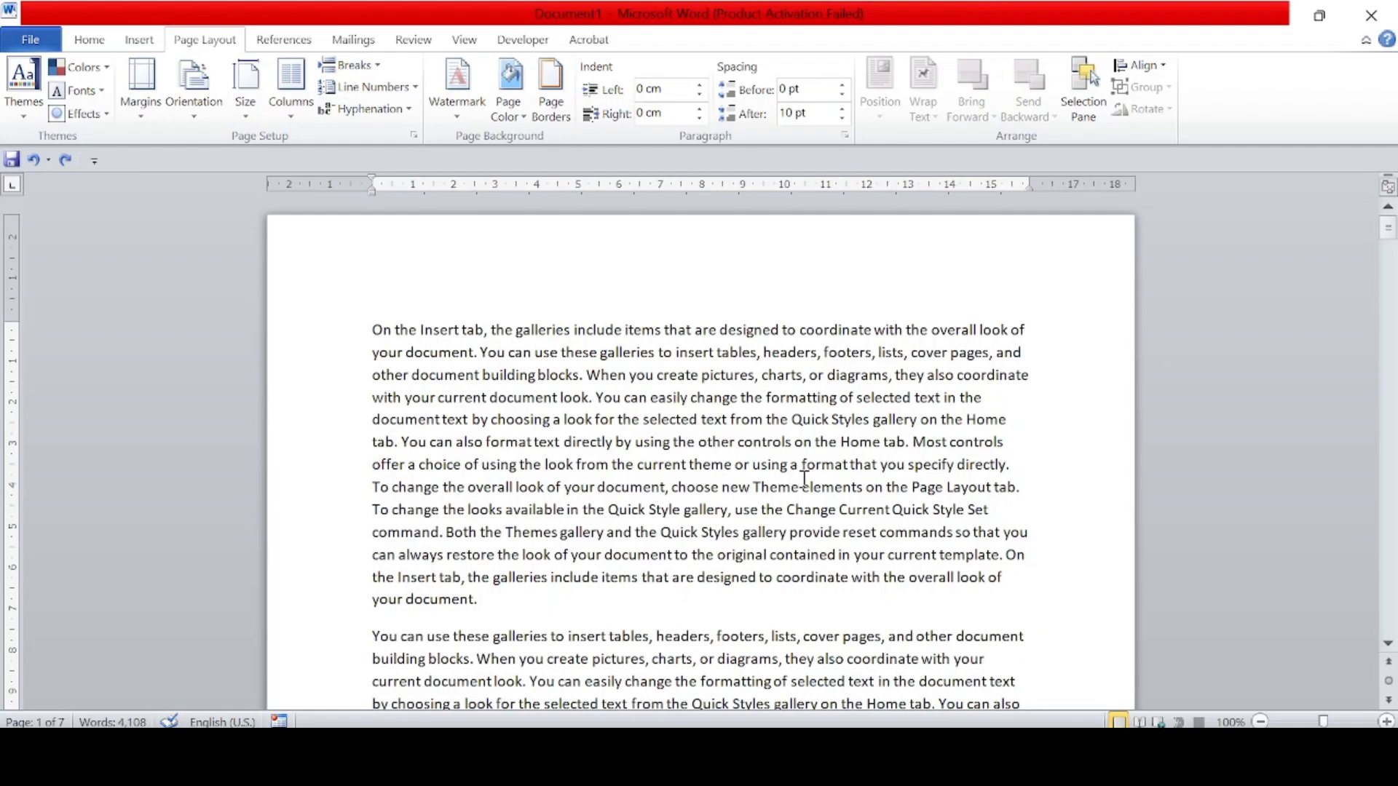
pyautogui.scroll(-1, 804, 479)
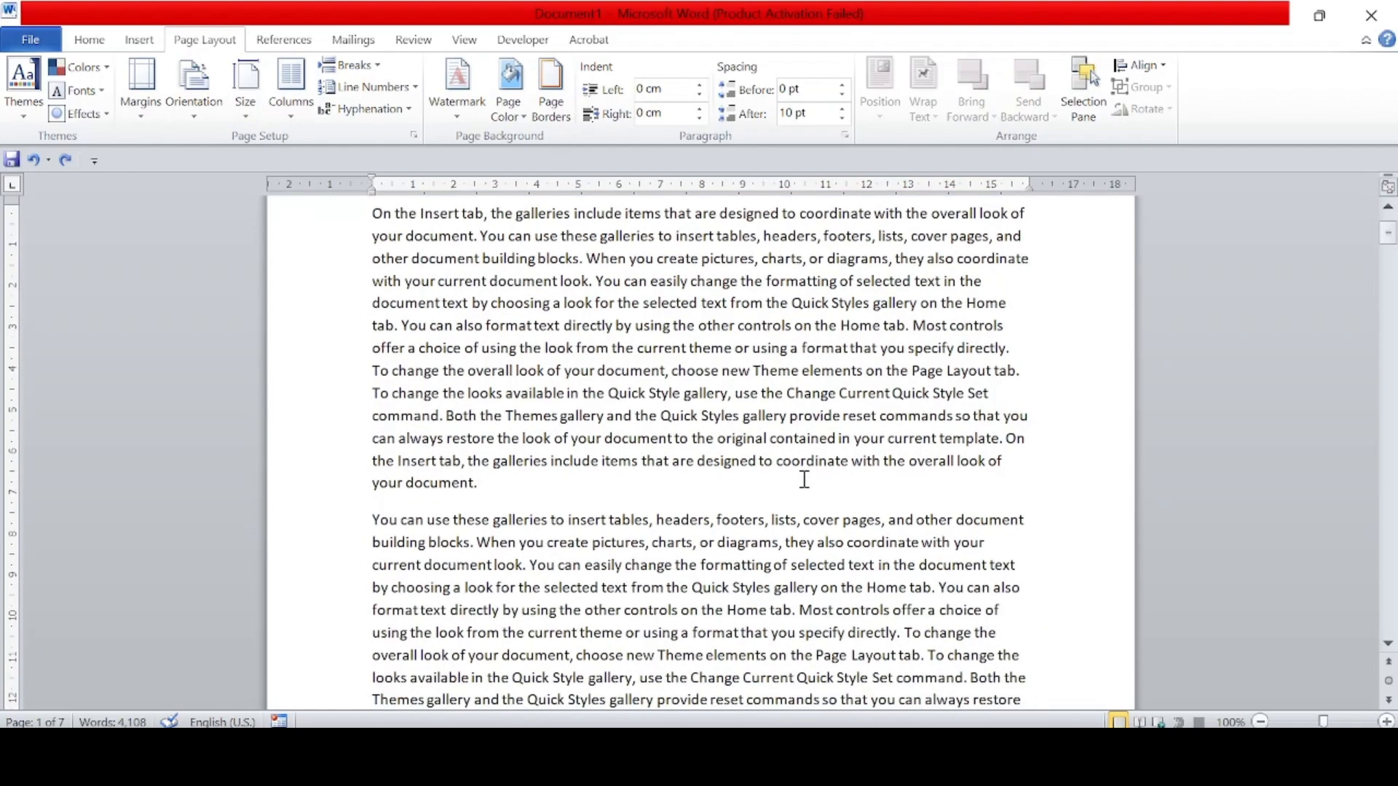
pyautogui.scroll(-3, 804, 479)
pyautogui.scroll(-8, 804, 479)
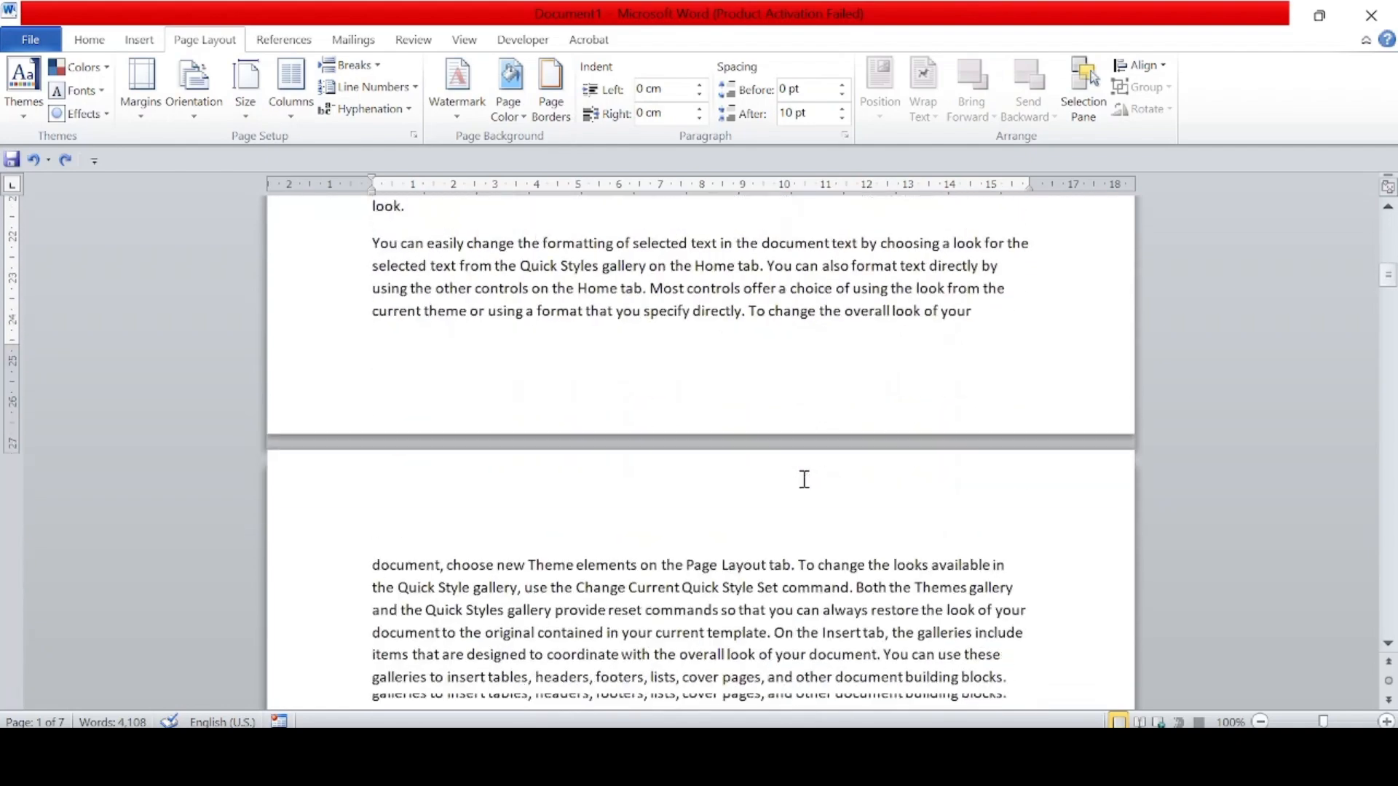
pyautogui.scroll(-7, 804, 478)
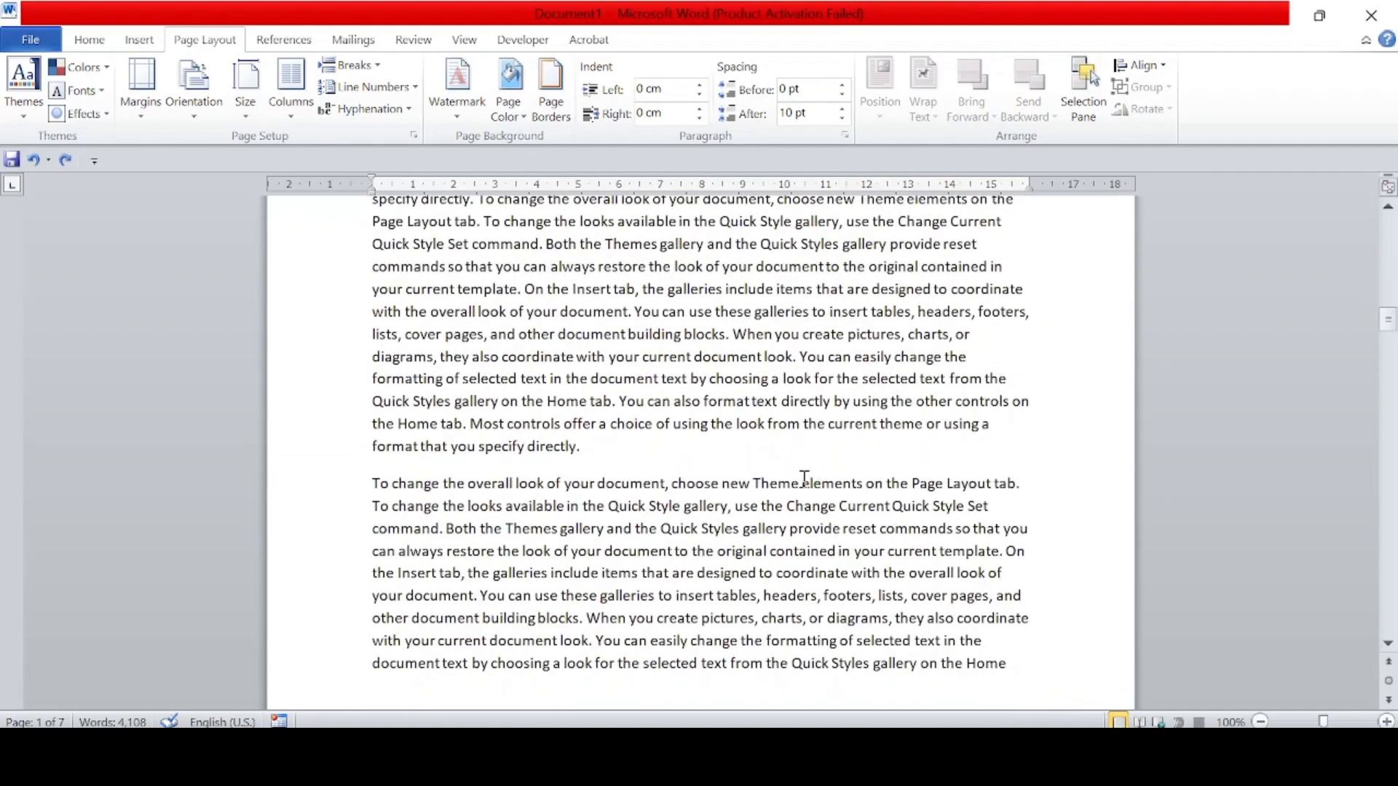
pyautogui.scroll(-10, 804, 478)
pyautogui.scroll(-10, 804, 478)
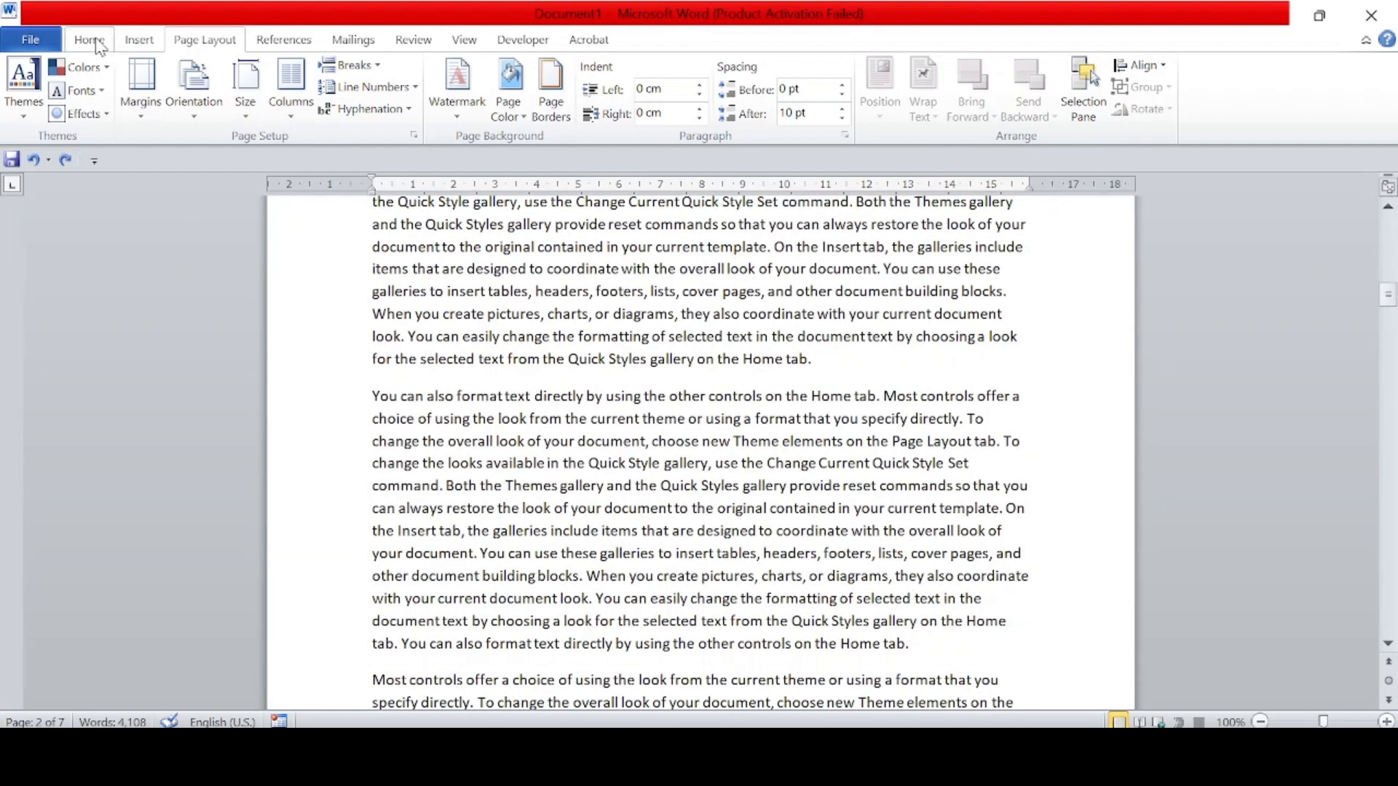
# Change the page orientation of the whole document to Landscape
pyautogui.click(195, 124)
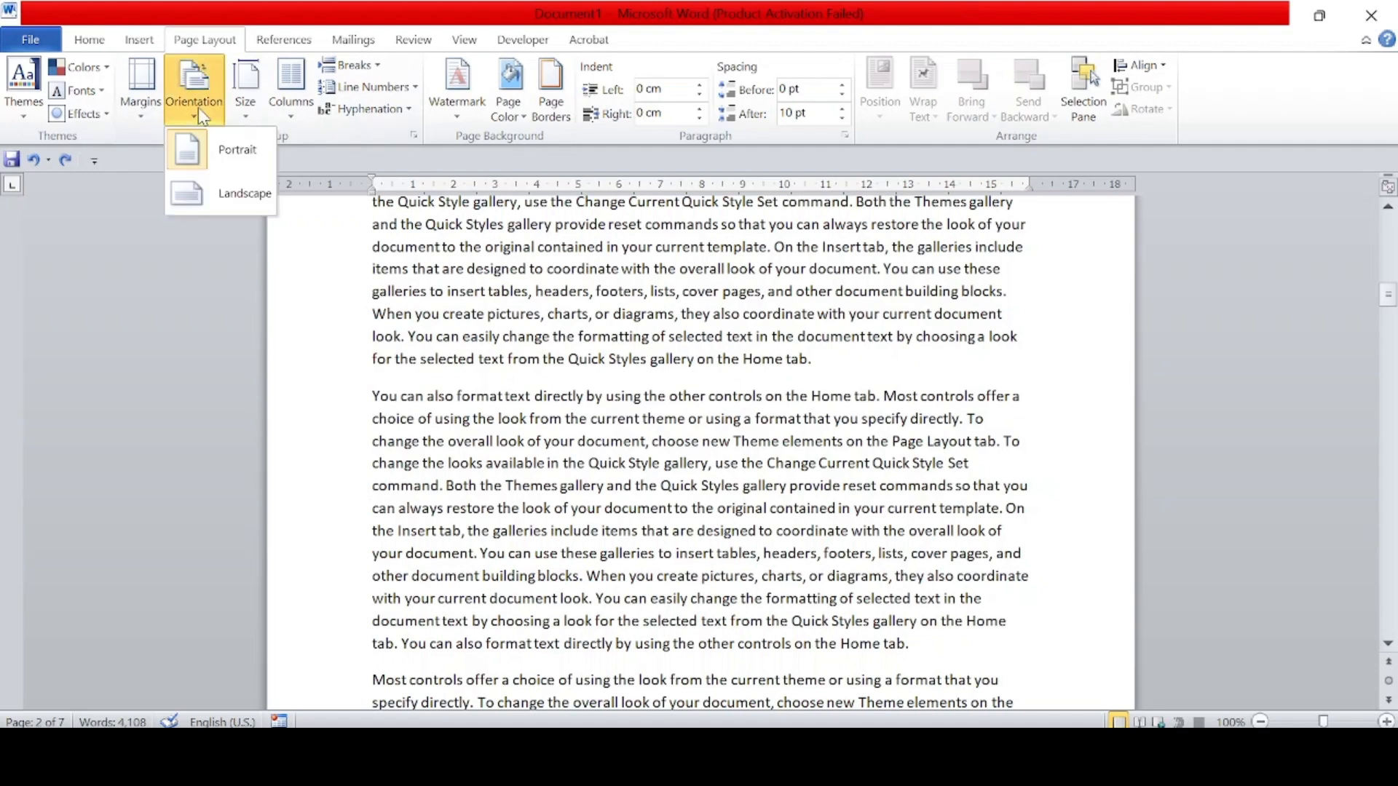
pyautogui.click(222, 207)
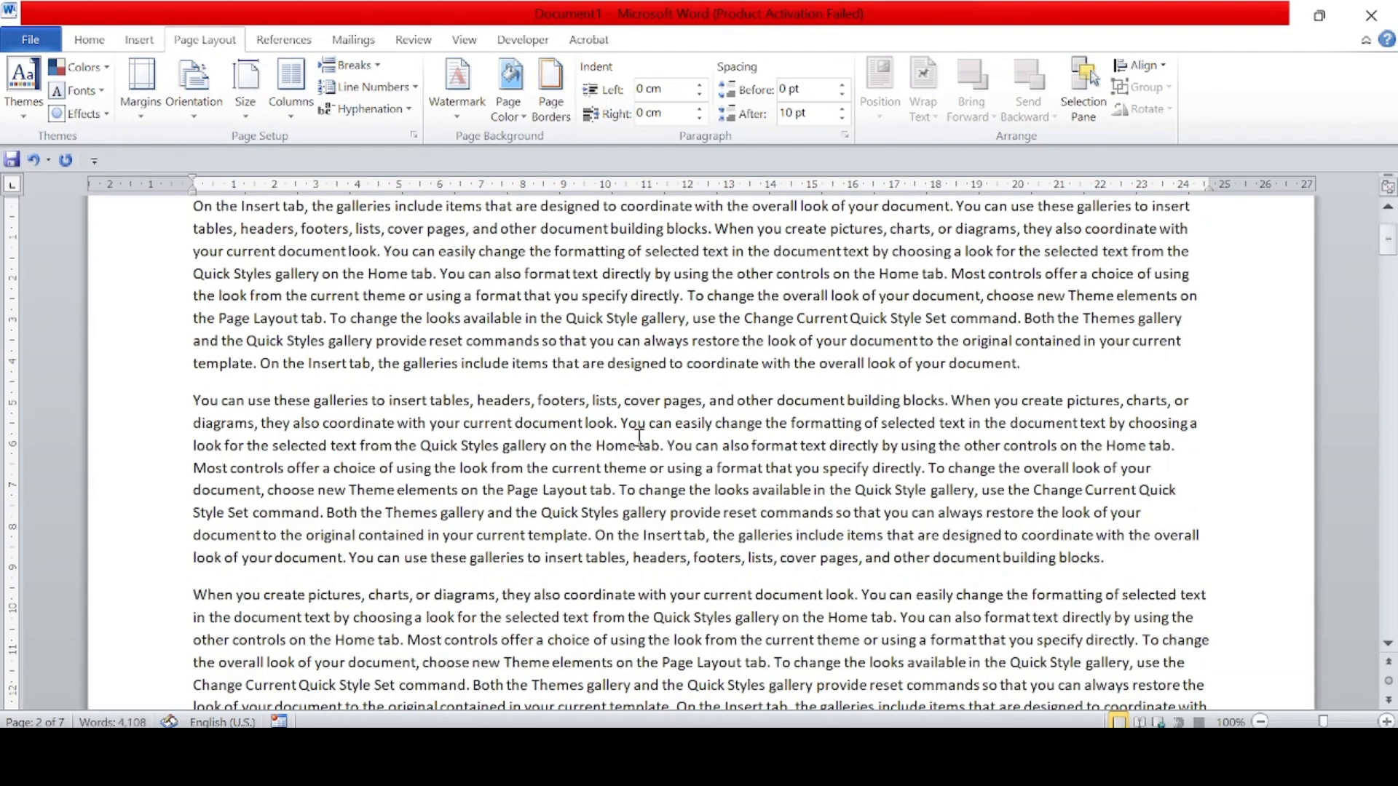
pyautogui.scroll(-3, 644, 498)
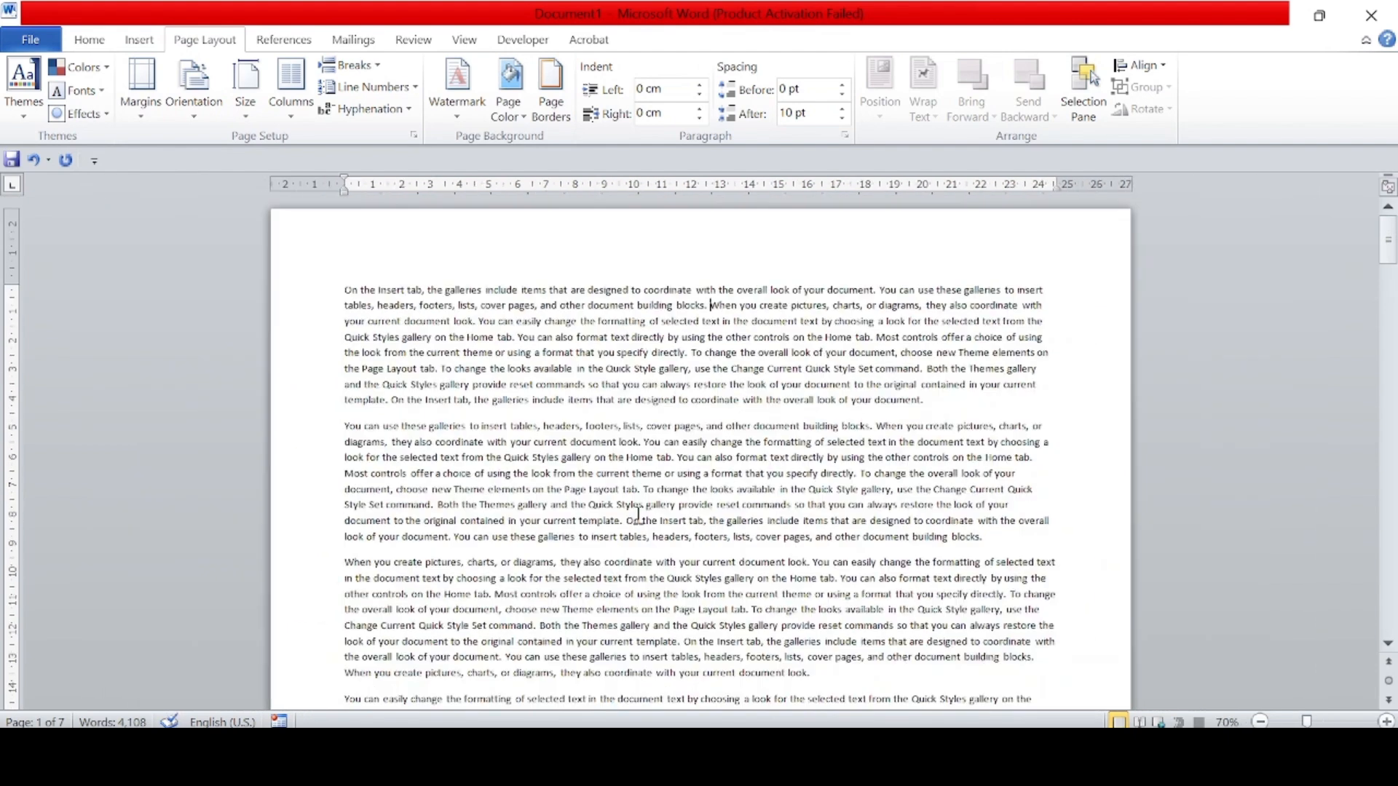
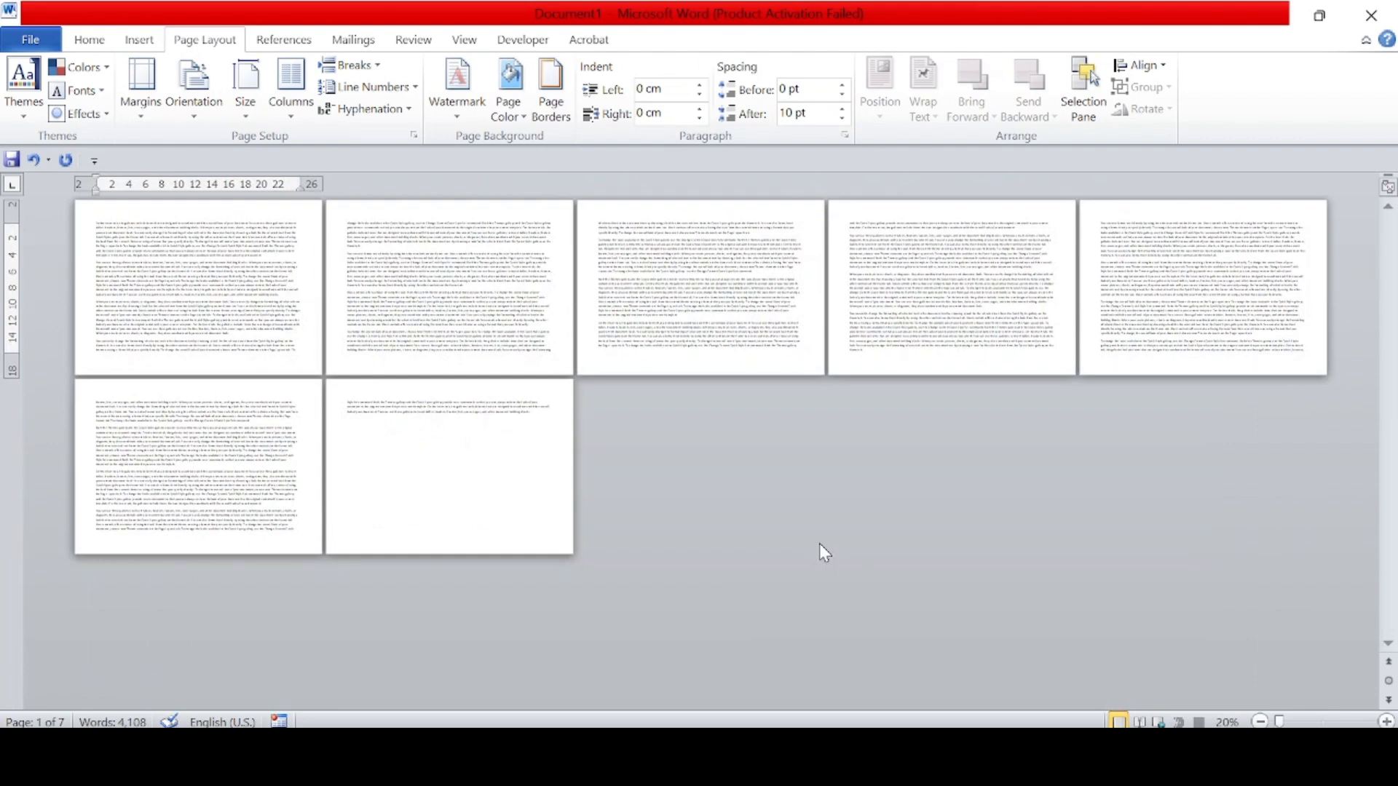
# Change the page orientation of the whole document back to Portrait
pyautogui.click(934, 479)
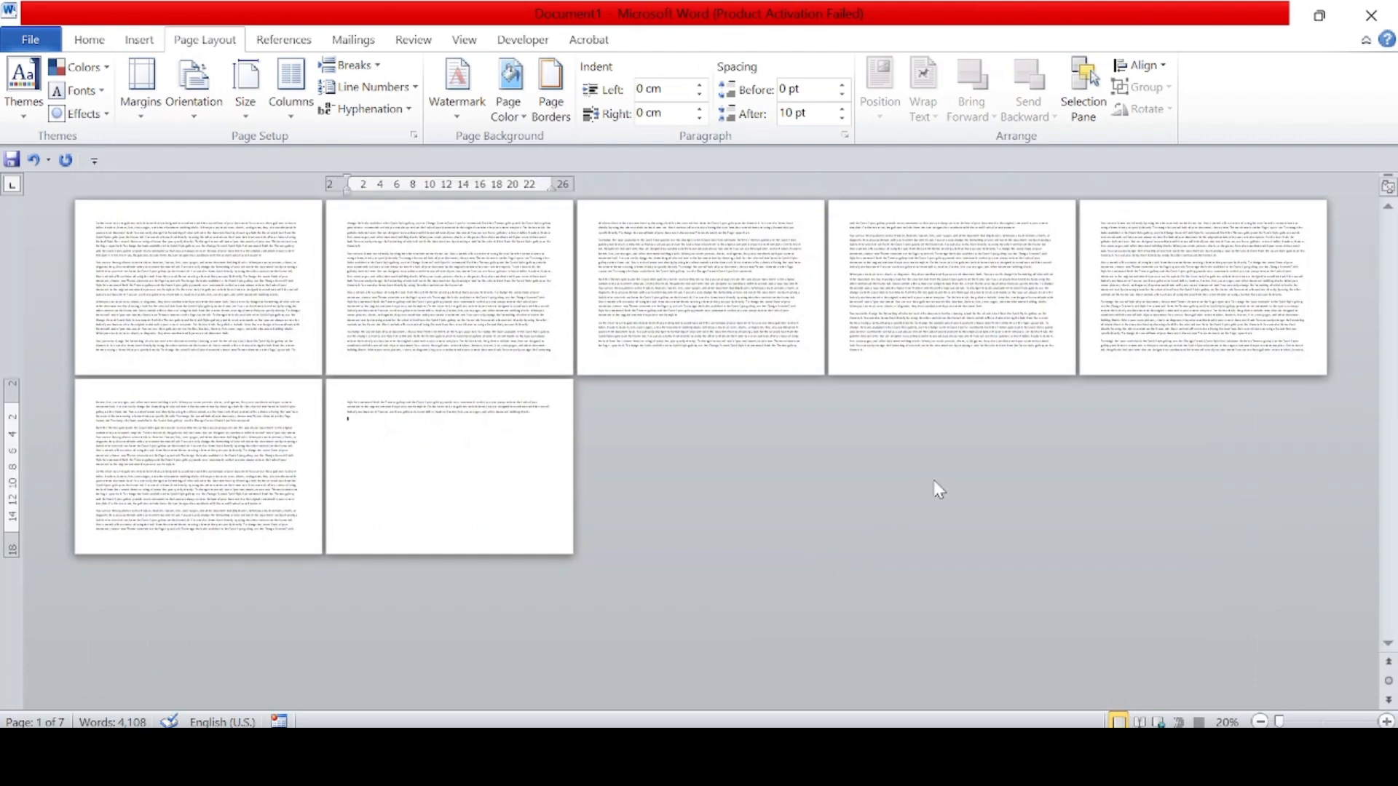
pyautogui.scroll(5, 929, 478)
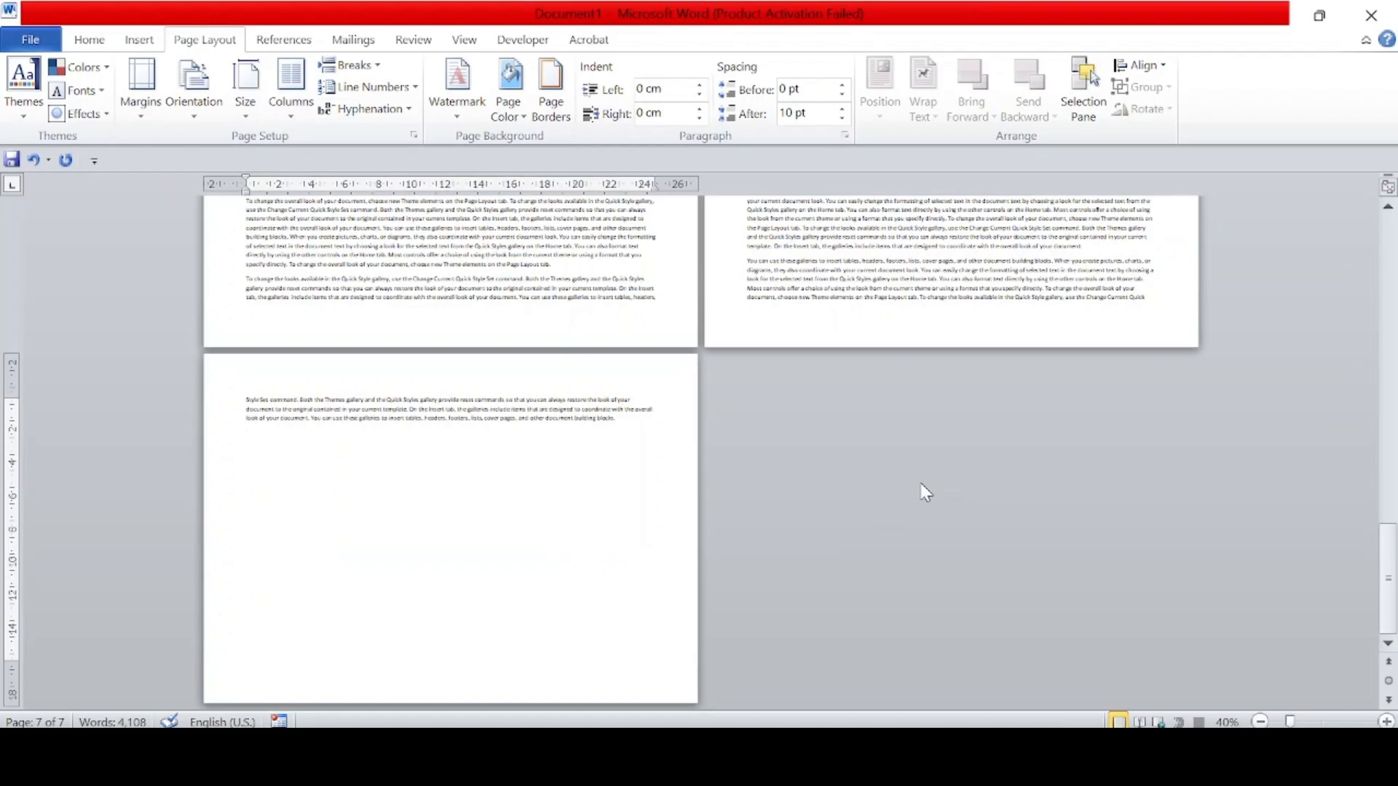
pyautogui.scroll(1, 921, 483)
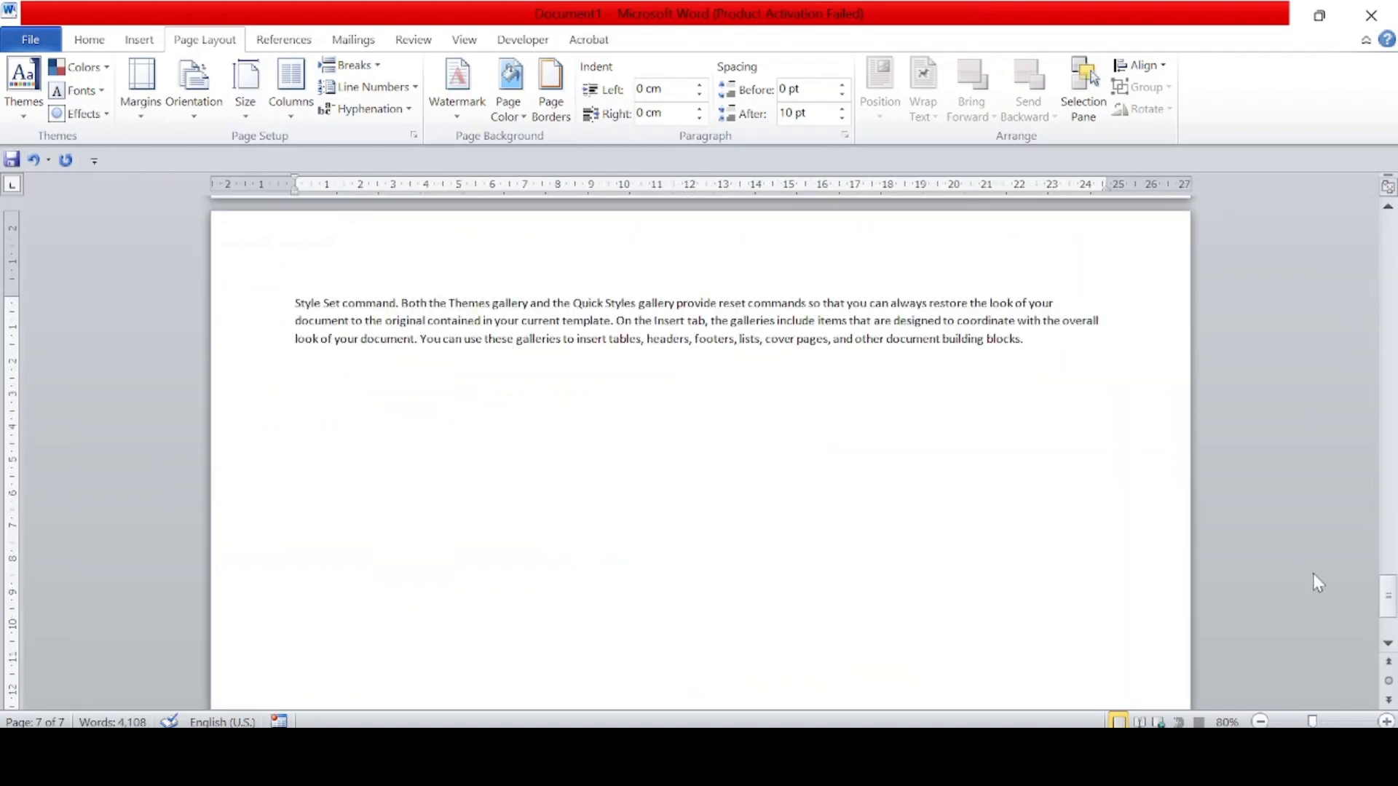
pyautogui.moveTo(1389, 597); pyautogui.dragTo(1396, 218)
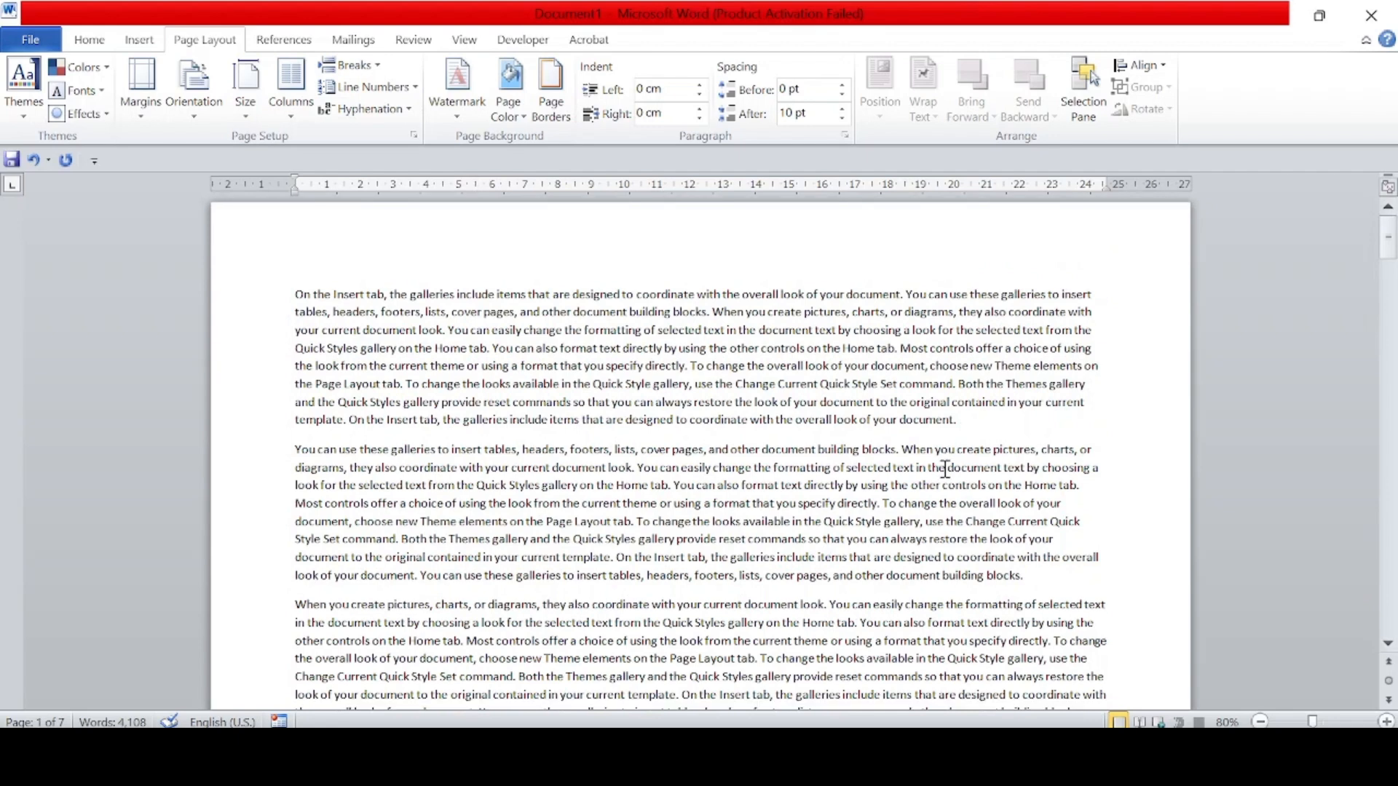
pyautogui.click(678, 467)
pyautogui.scroll(2, 680, 466)
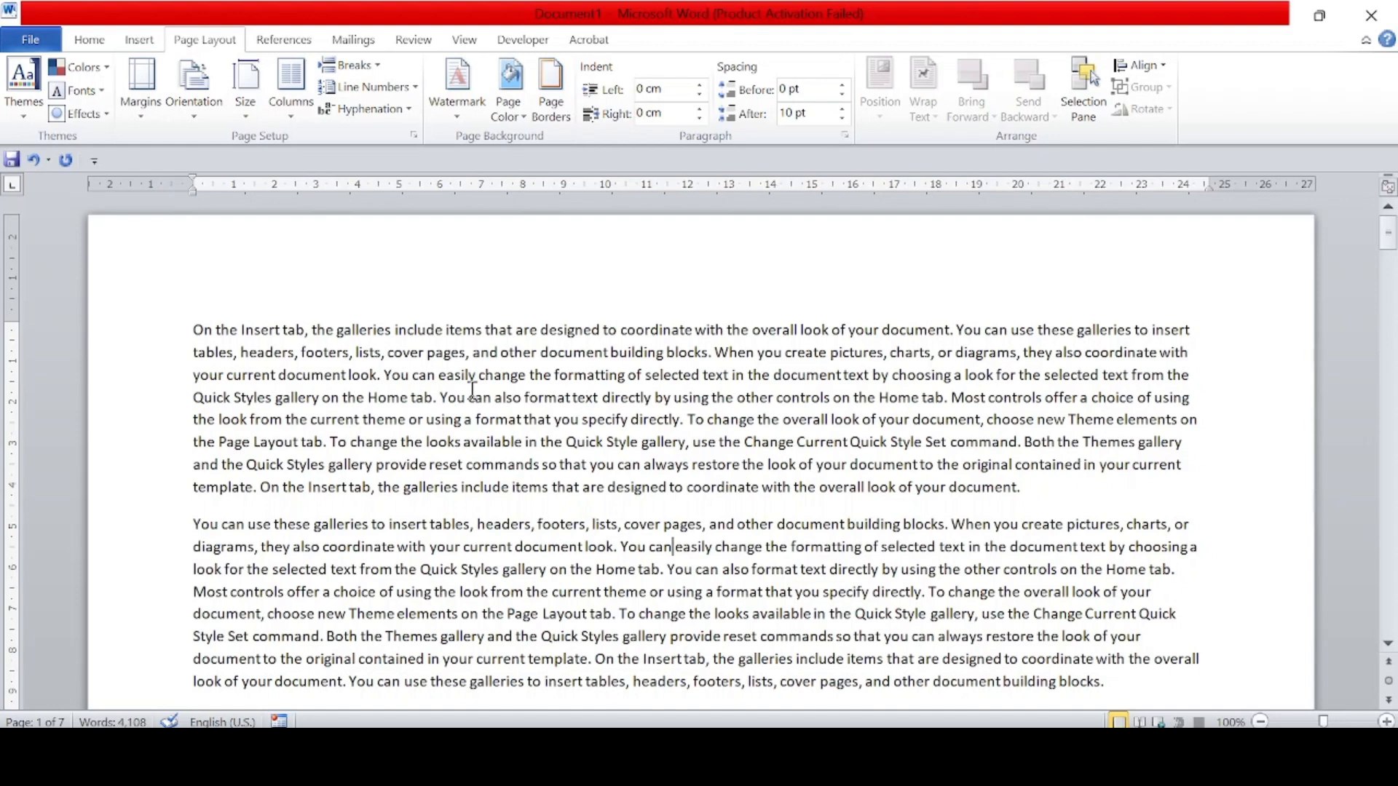
pyautogui.click(183, 109)
pyautogui.click(195, 160)
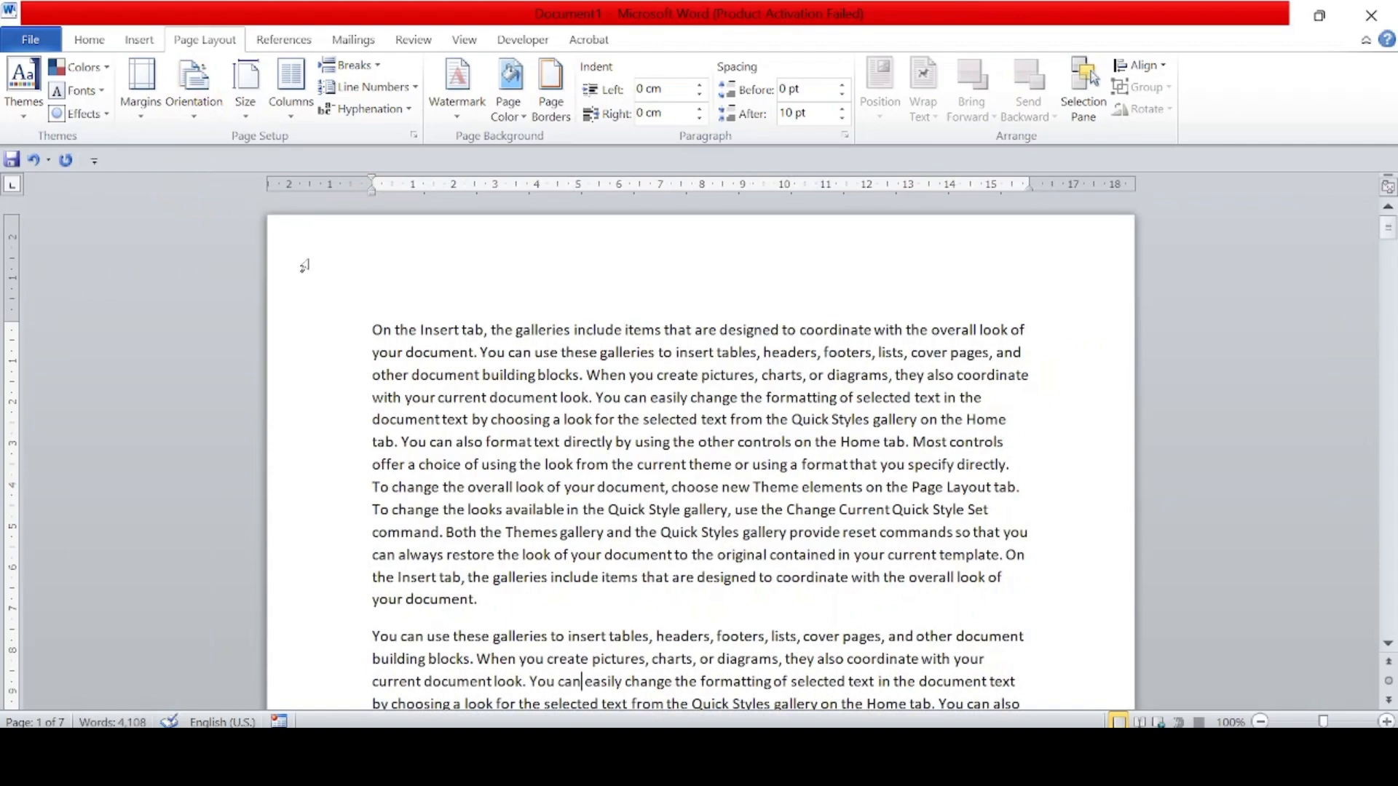
# Insert a Continuous section break at the start of the second page, before the word "document"
pyautogui.scroll(-10, 305, 266)
pyautogui.scroll(-12, 304, 266)
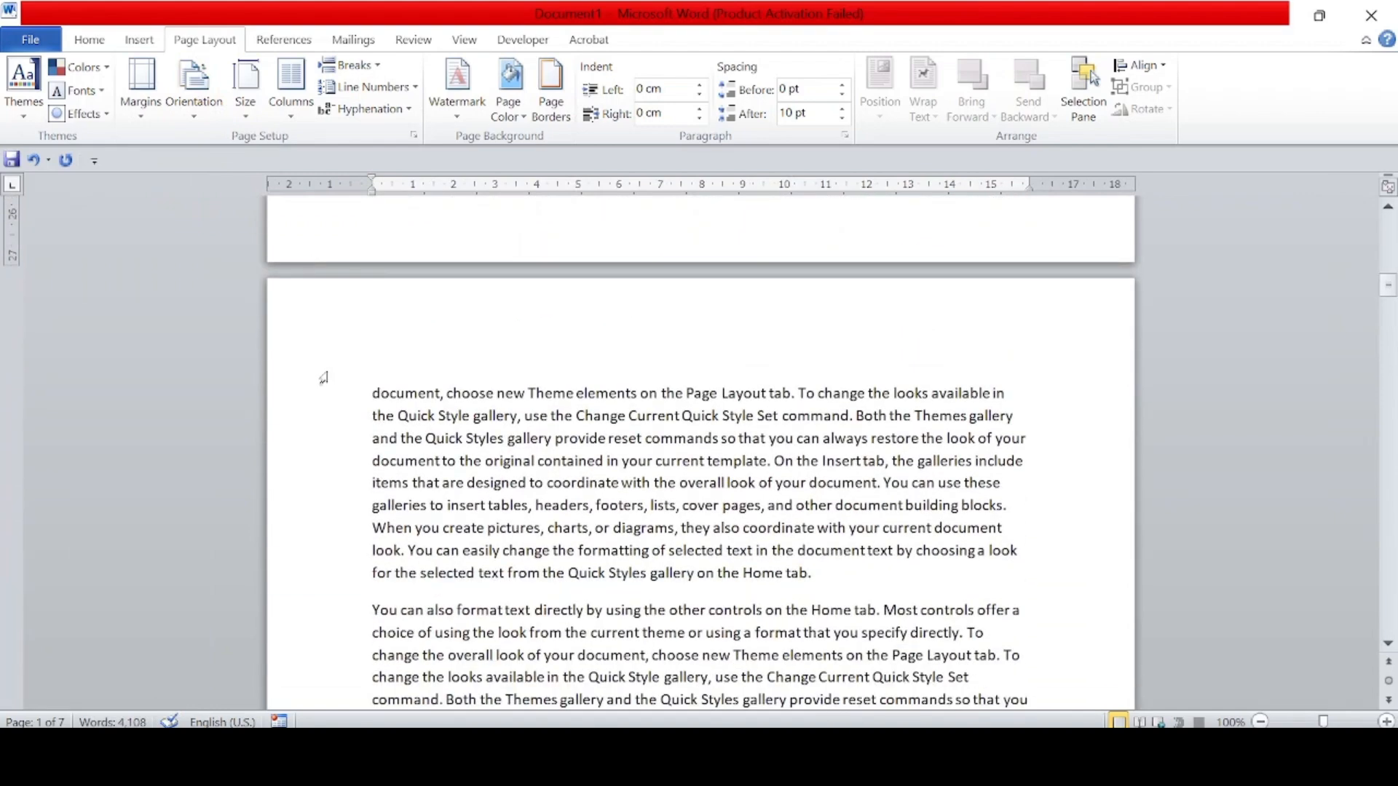
pyautogui.click(375, 391)
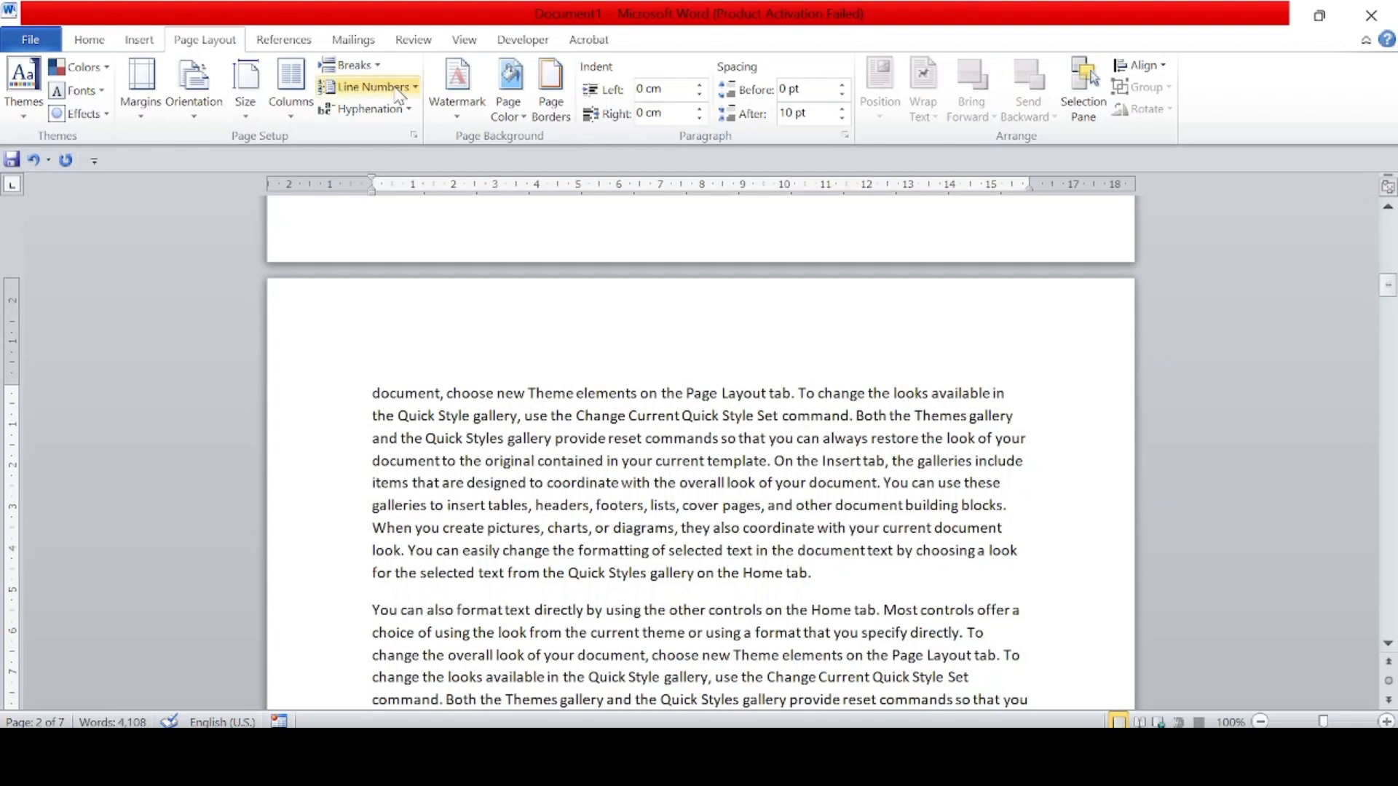
pyautogui.click(377, 67)
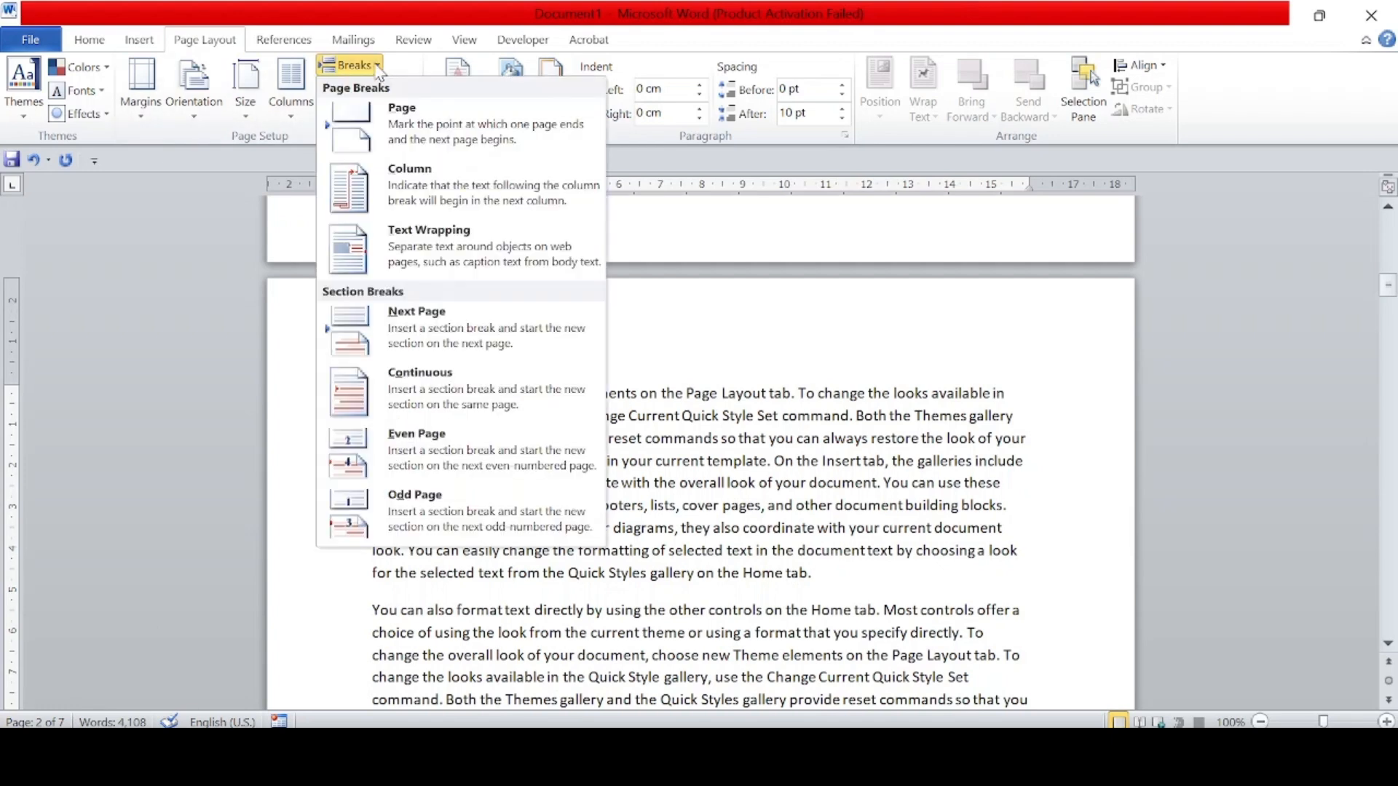
pyautogui.click(435, 381)
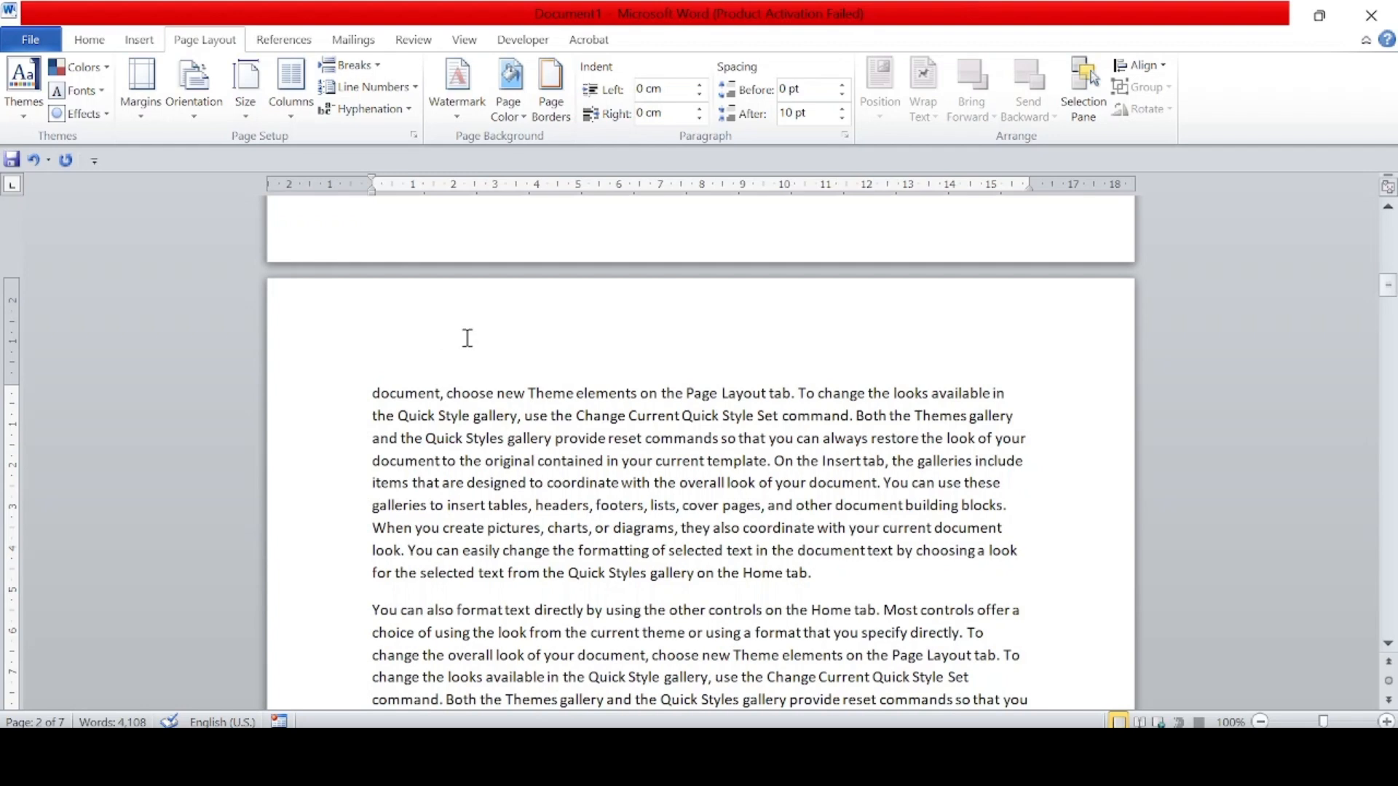
# Change the page orientation of the section starting on page 2 to Landscape
pyautogui.scroll(3, 468, 339)
pyautogui.scroll(-1, 468, 339)
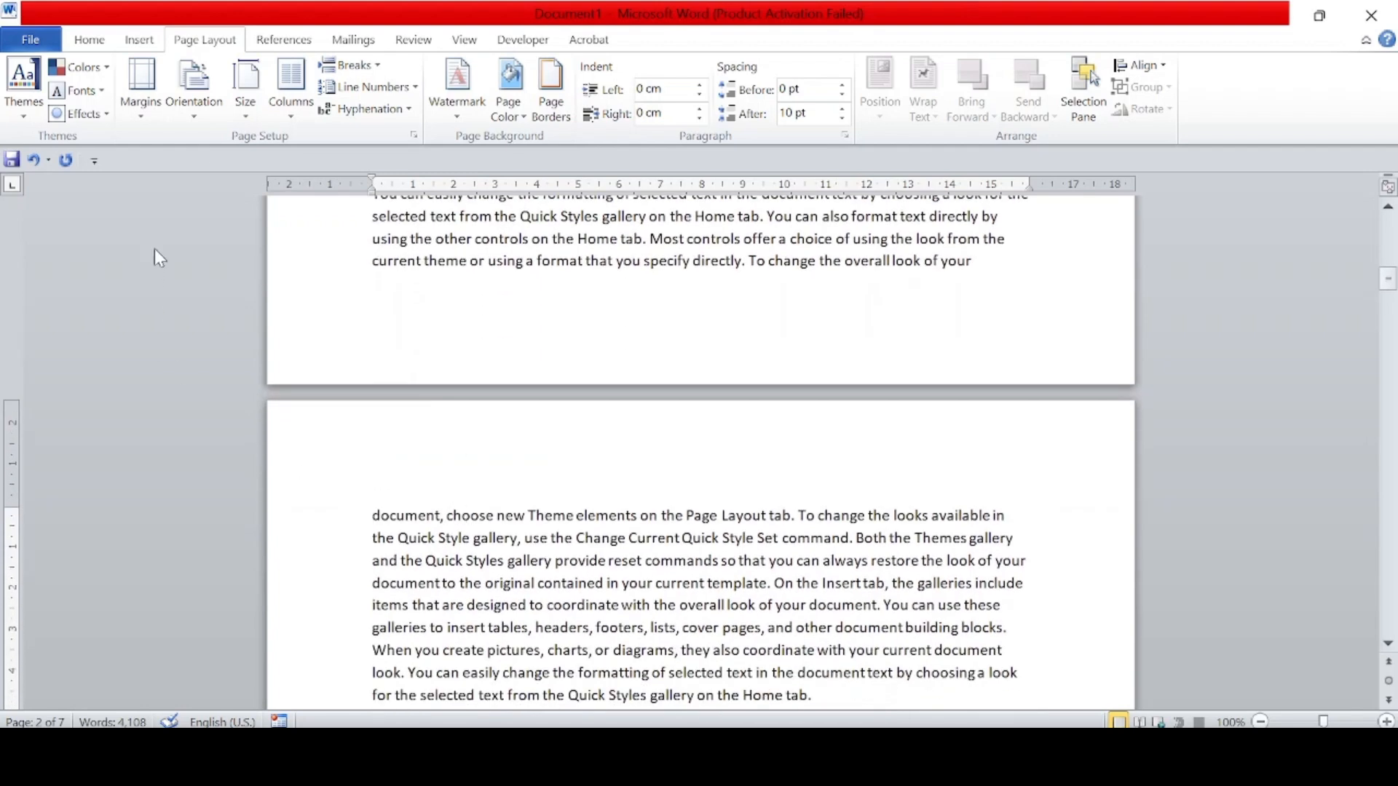
pyautogui.click(192, 117)
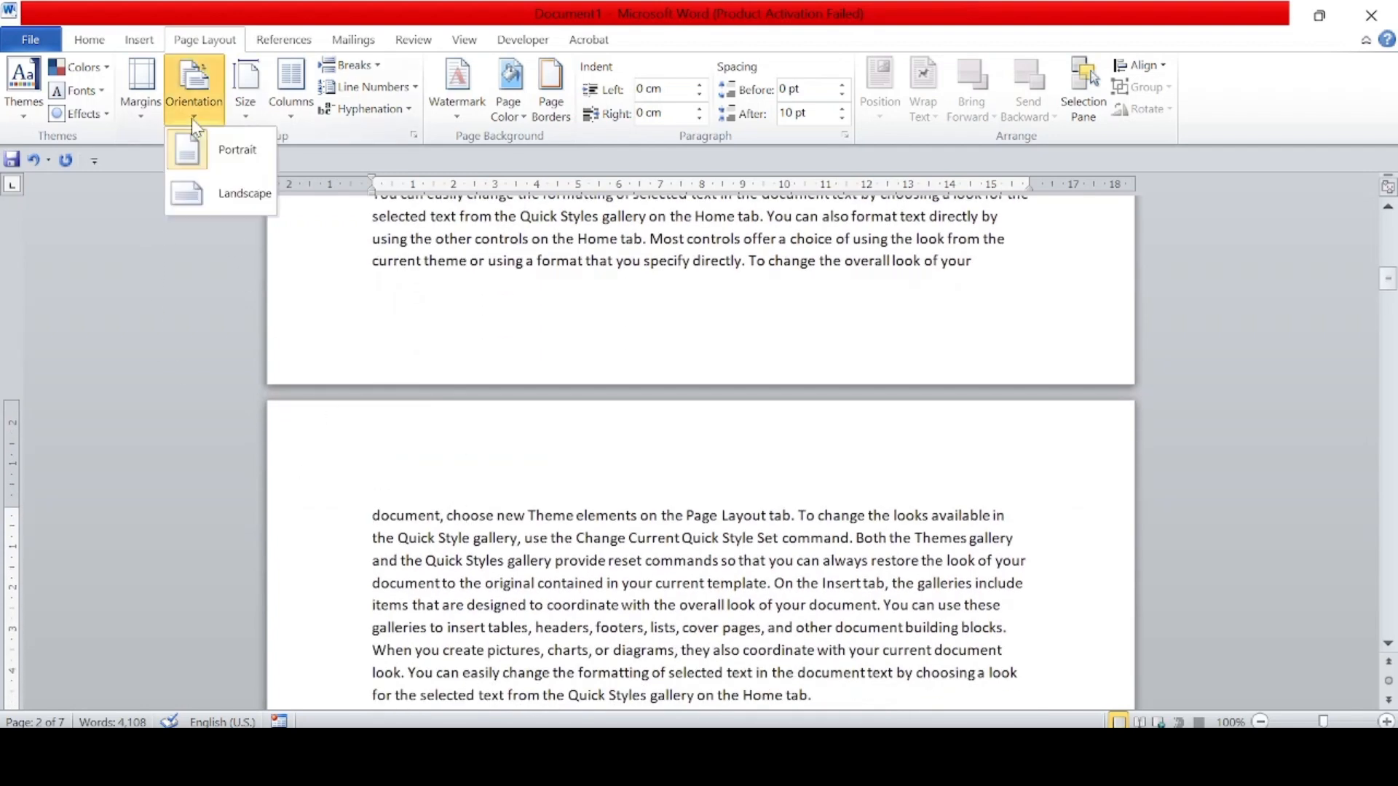
pyautogui.click(221, 213)
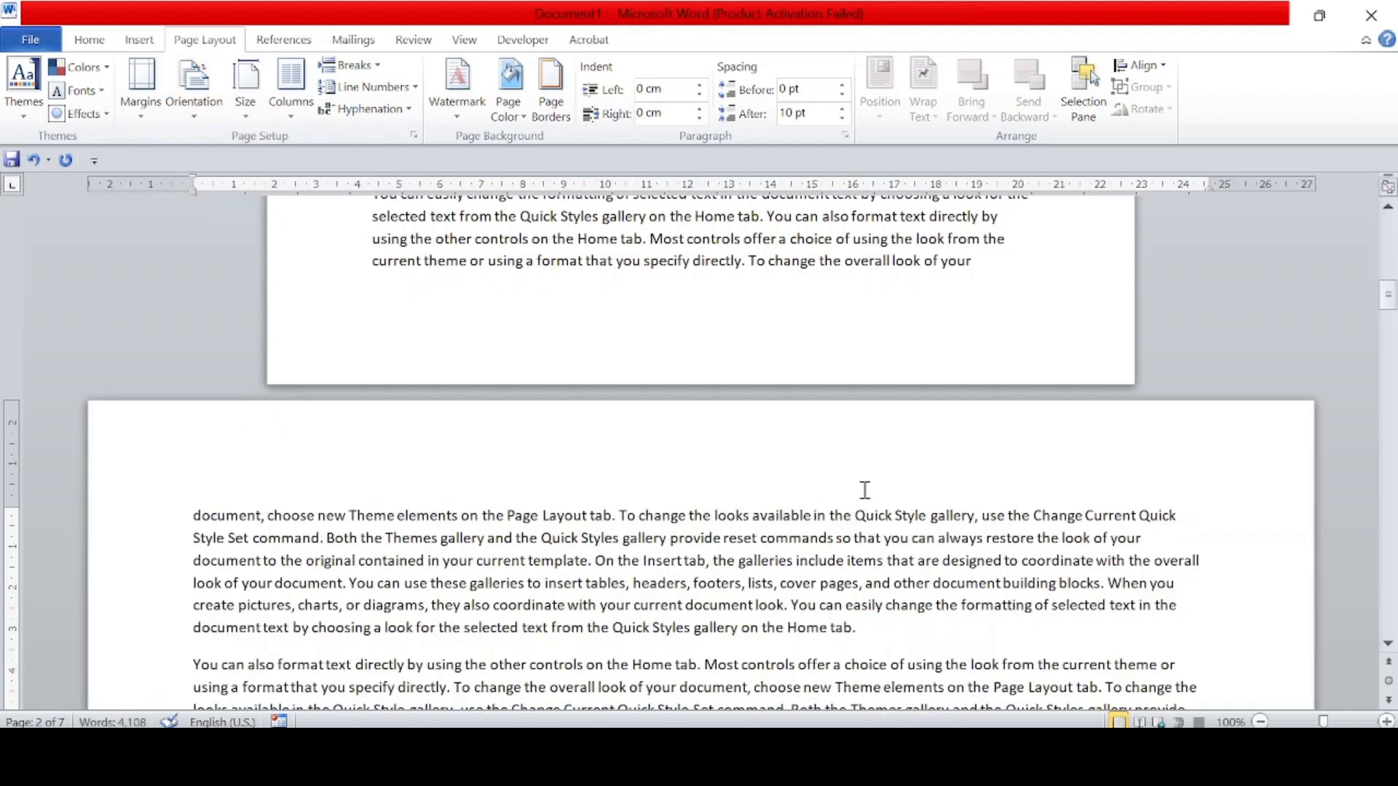
# Examine the document's pages at 40% zoom to compare the orientation before and after the section break
pyautogui.moveTo(867, 516); pyautogui.dragTo(894, 516)
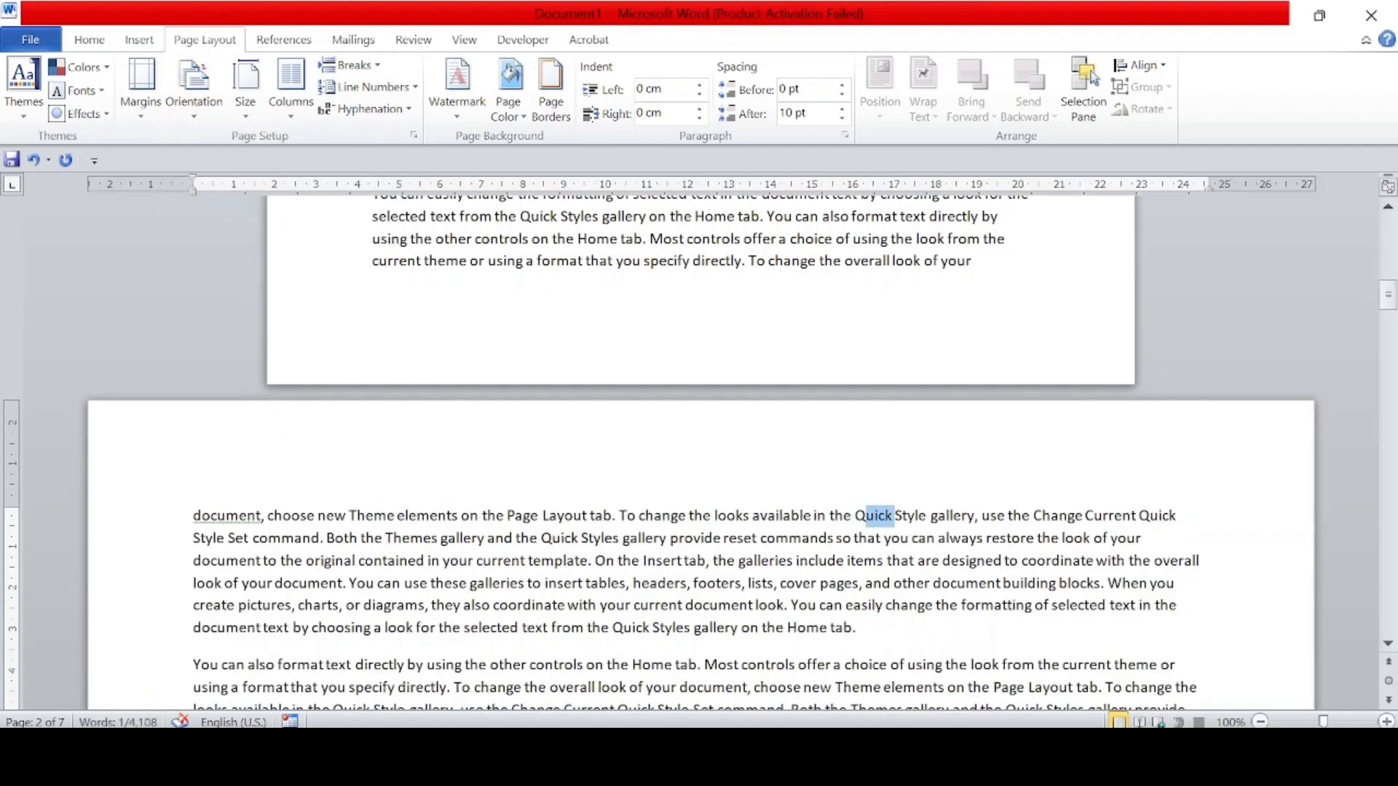
pyautogui.click(1259, 721)
pyautogui.click(1260, 722)
pyautogui.click(1260, 722)
pyautogui.click(1260, 721)
pyautogui.click(1260, 721)
pyautogui.click(1260, 721)
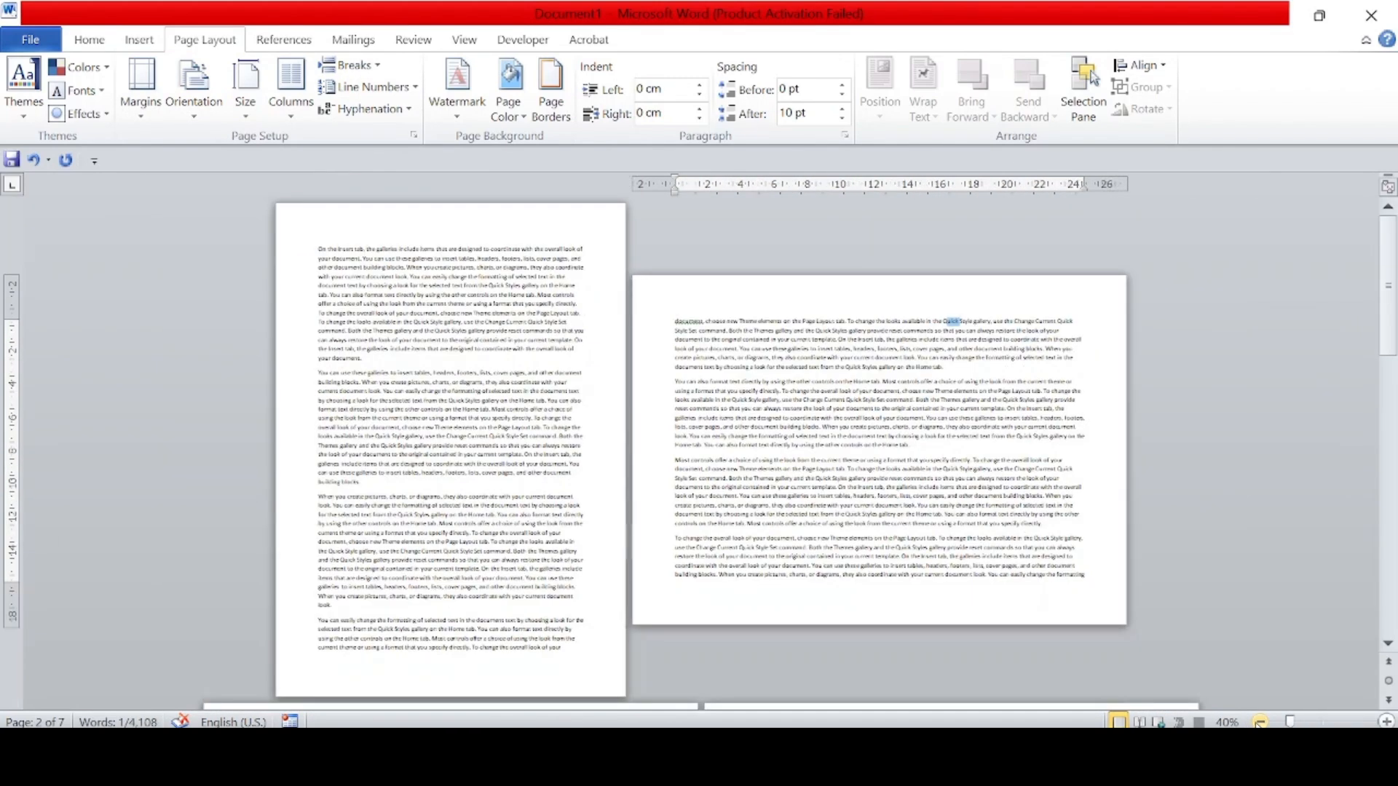
pyautogui.click(1220, 630)
pyautogui.scroll(-3, 1220, 630)
pyautogui.scroll(-8, 1220, 630)
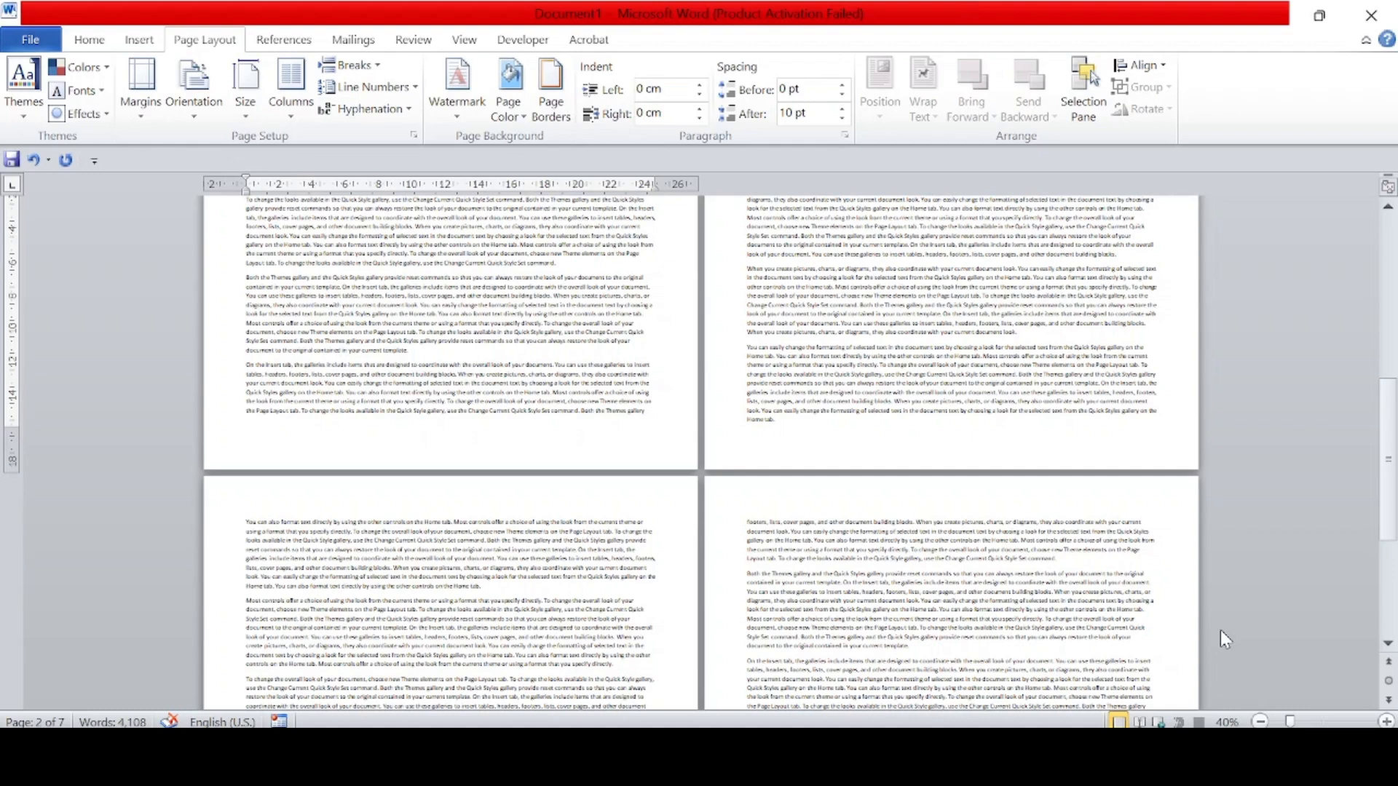
pyautogui.scroll(-6, 1220, 631)
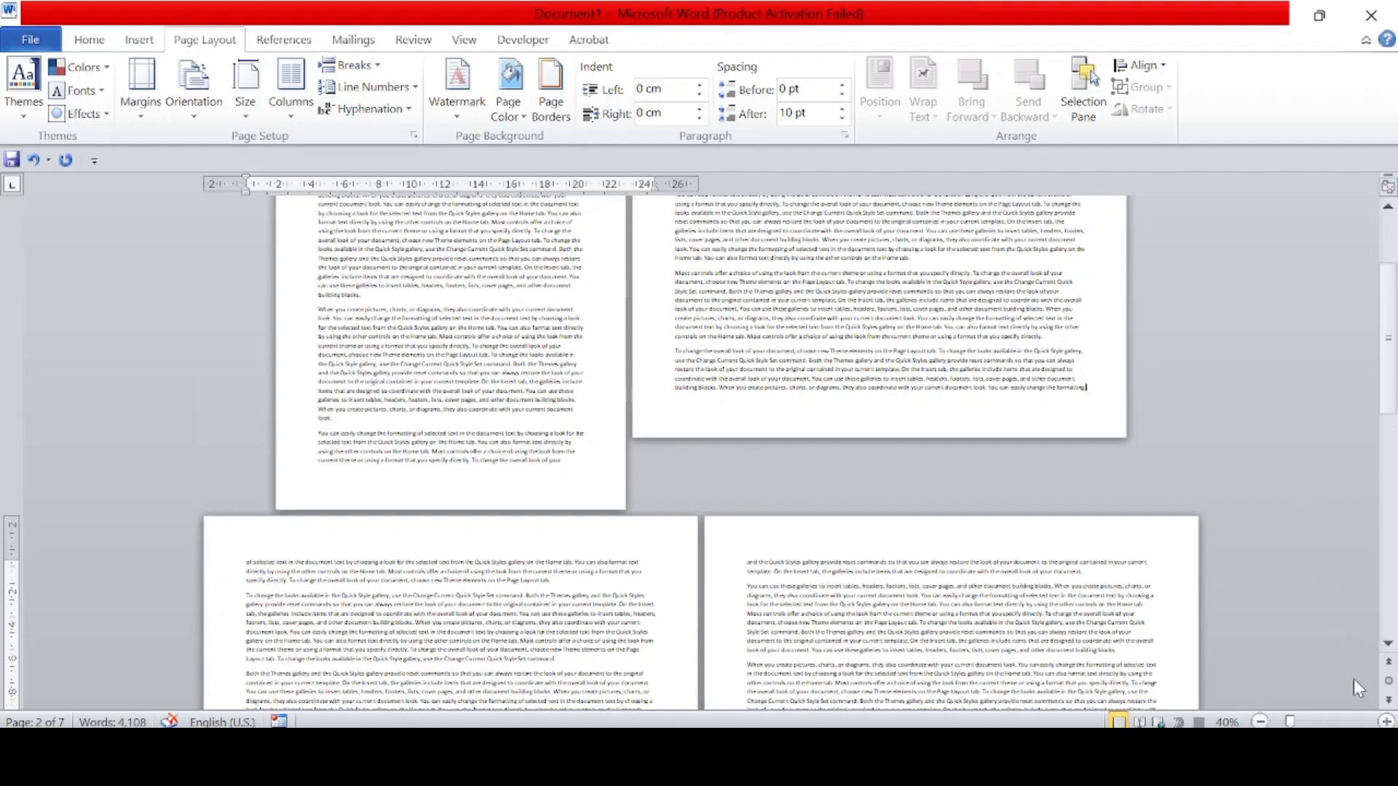
# Open the page footers at 80% zoom, examine the section labels across the pages, and close the footer view
pyautogui.click(1387, 722)
pyautogui.click(1387, 722)
pyautogui.click(1386, 721)
pyautogui.click(1386, 721)
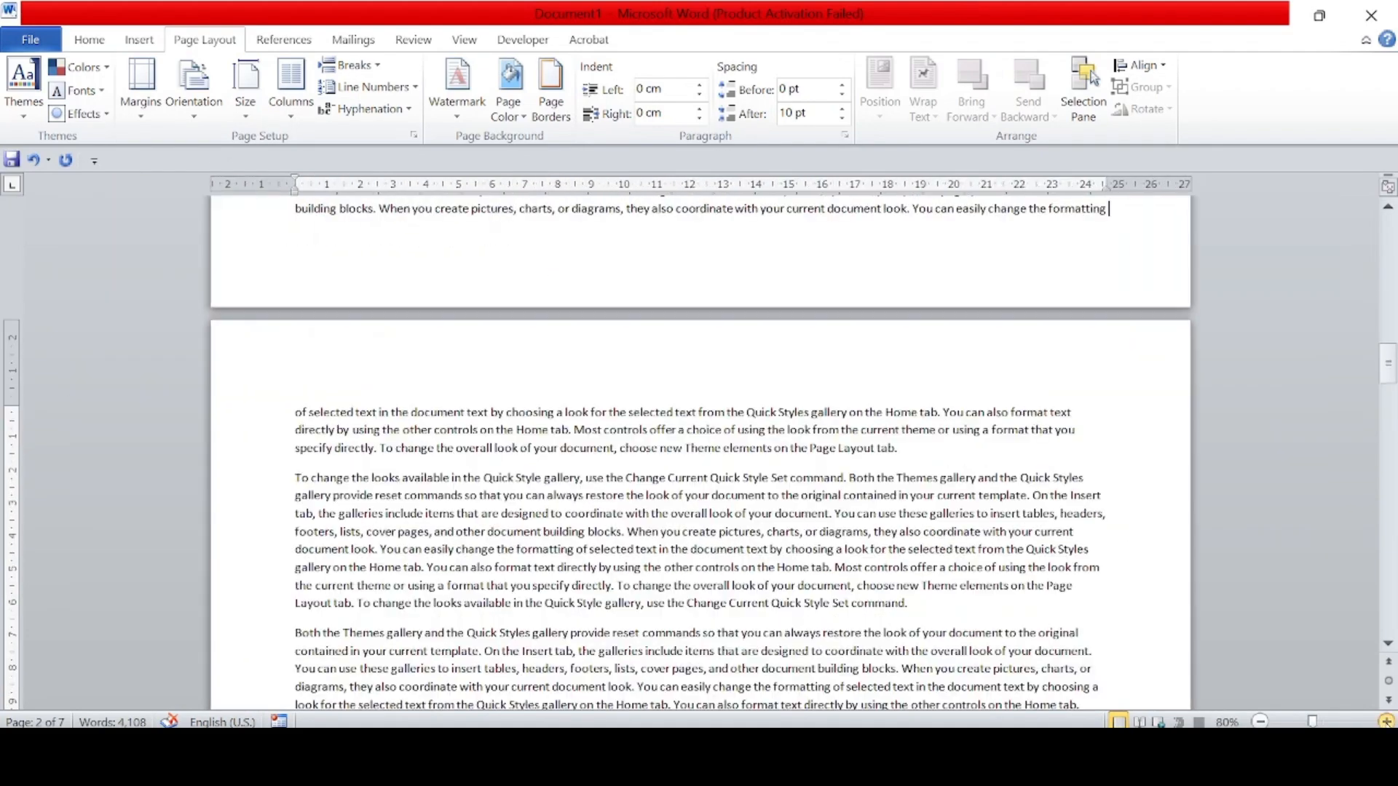
pyautogui.scroll(5, 596, 374)
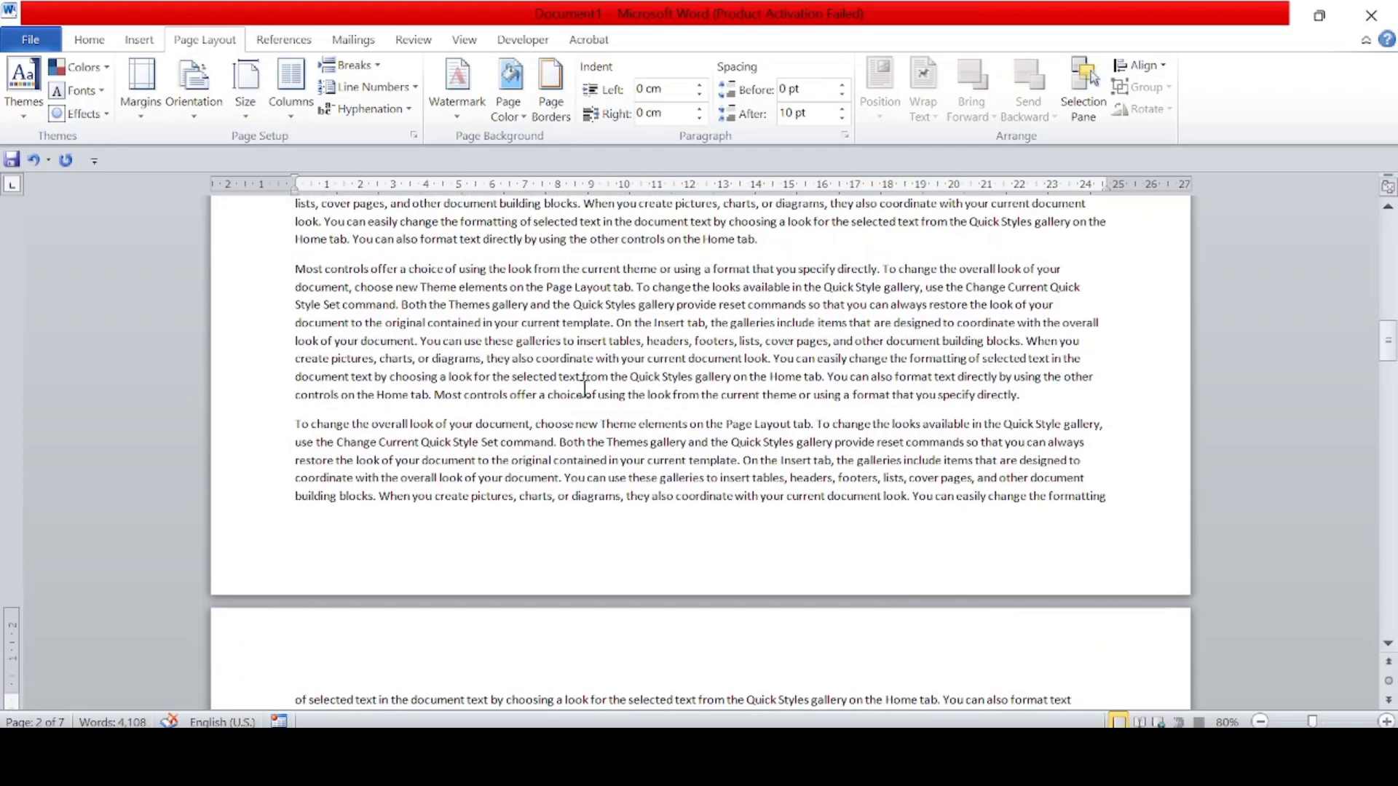
pyautogui.click(435, 576)
pyautogui.doubleClick(435, 575)
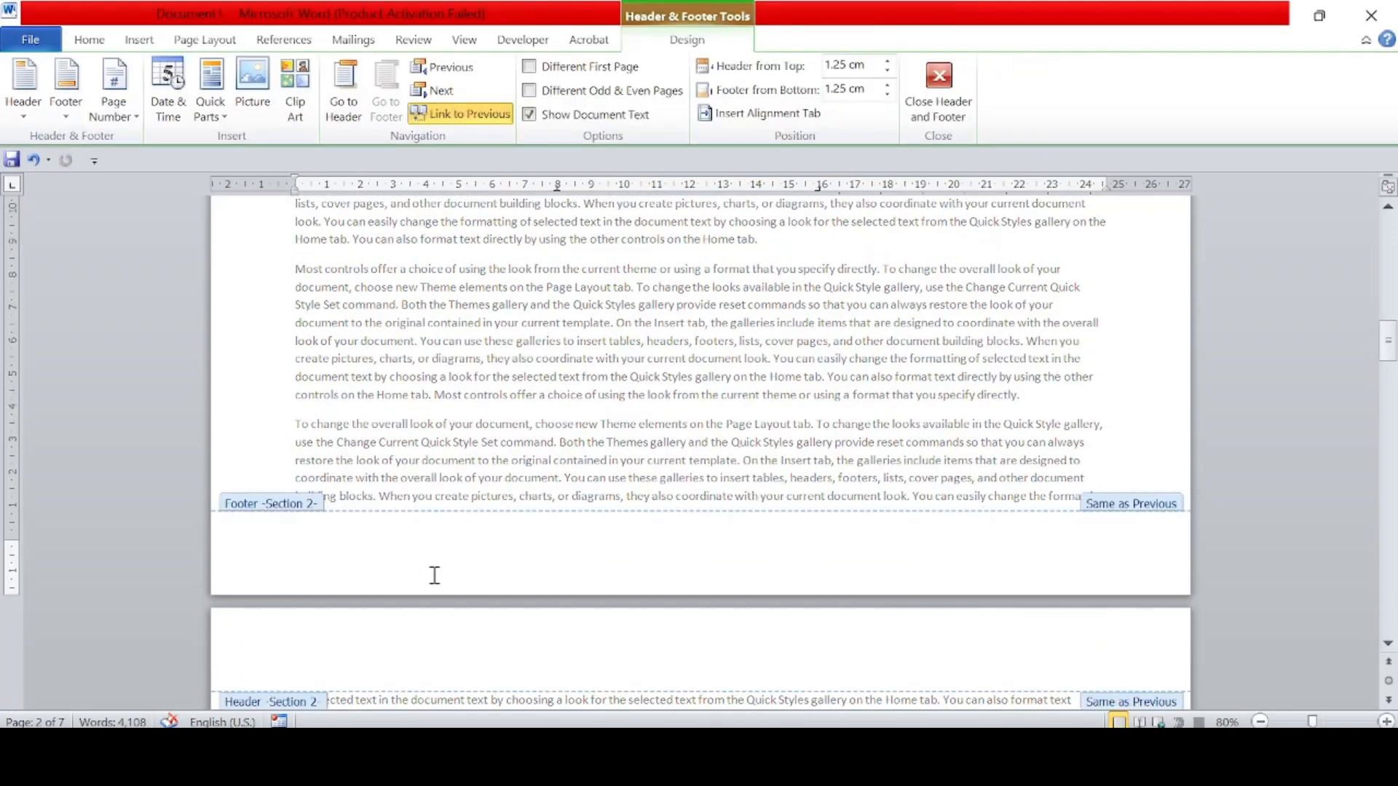
pyautogui.scroll(10, 513, 482)
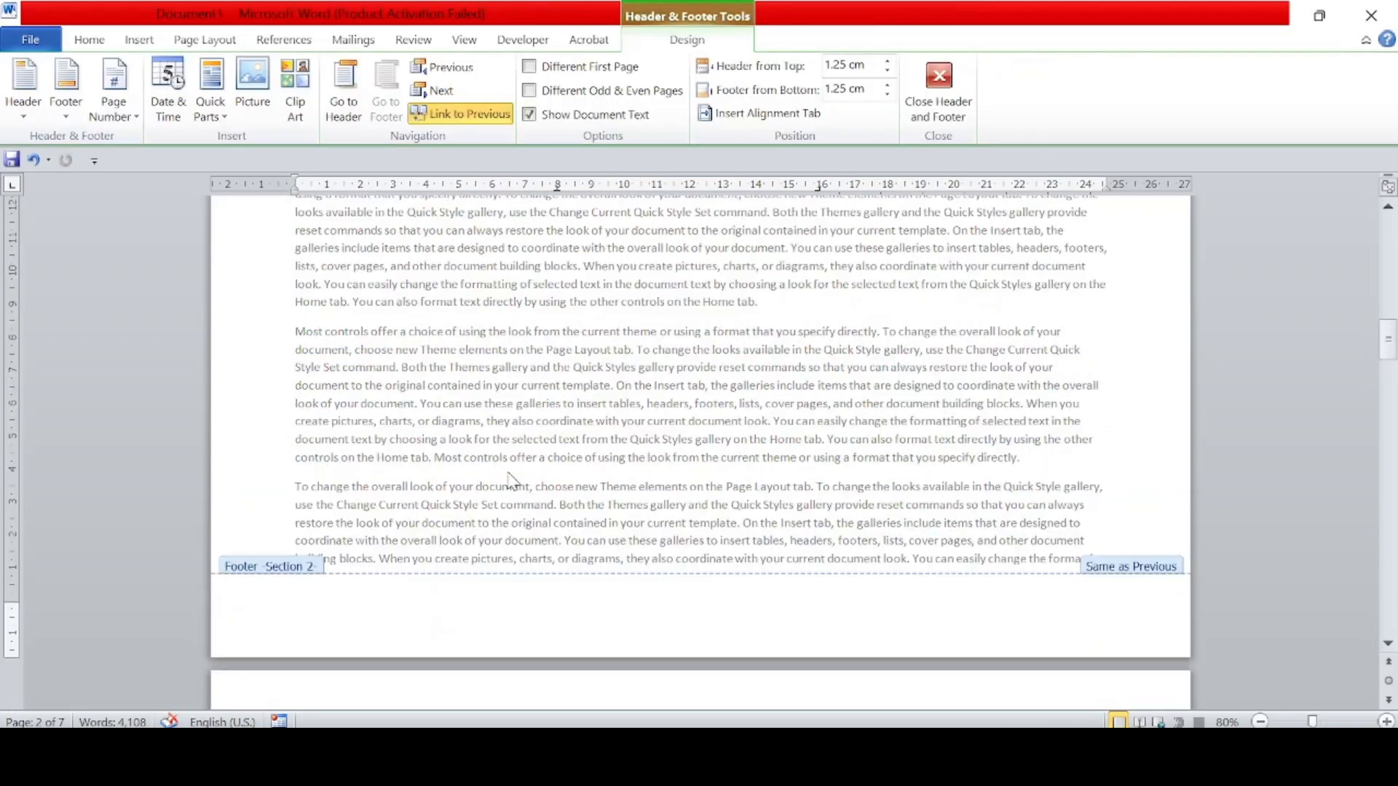
pyautogui.scroll(3, 513, 482)
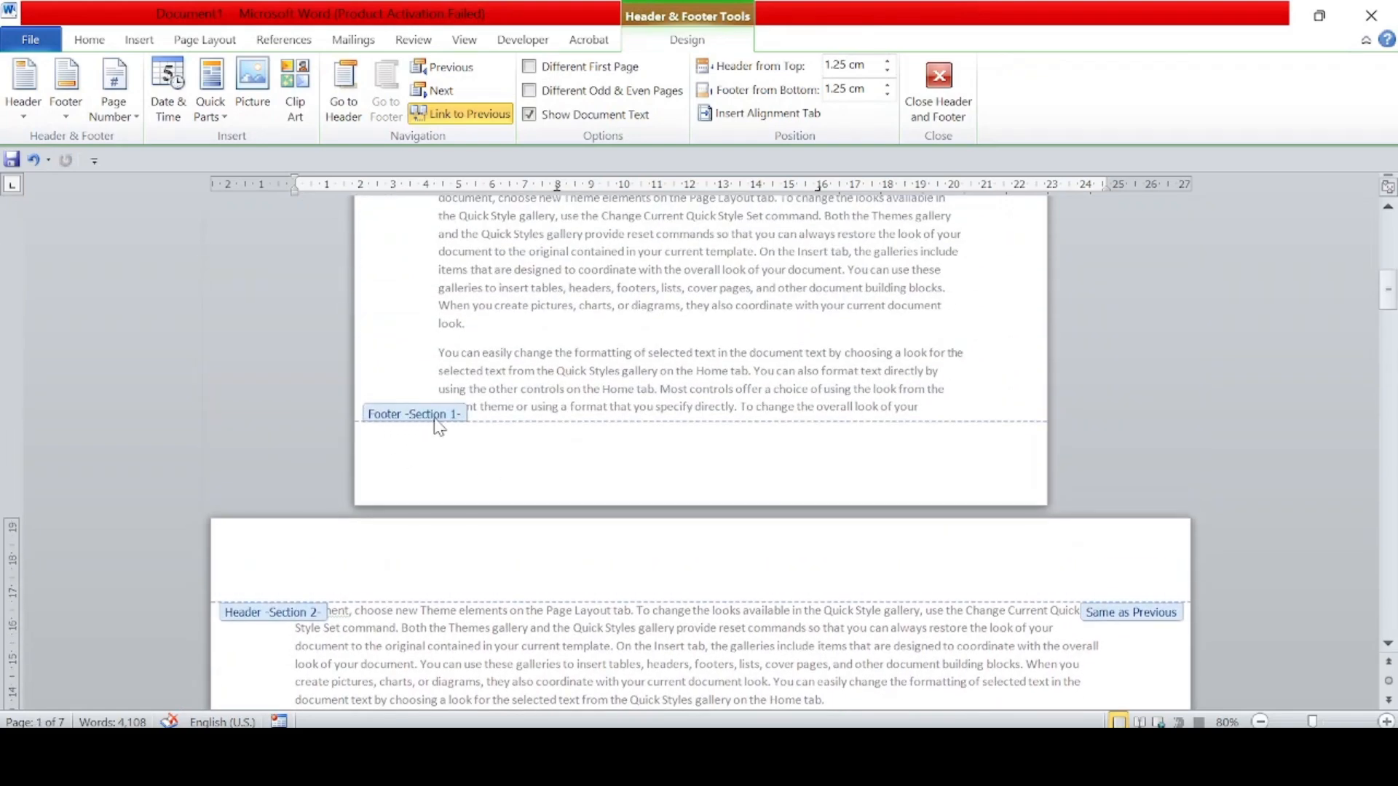
pyautogui.scroll(-5, 471, 448)
pyautogui.scroll(-10, 472, 459)
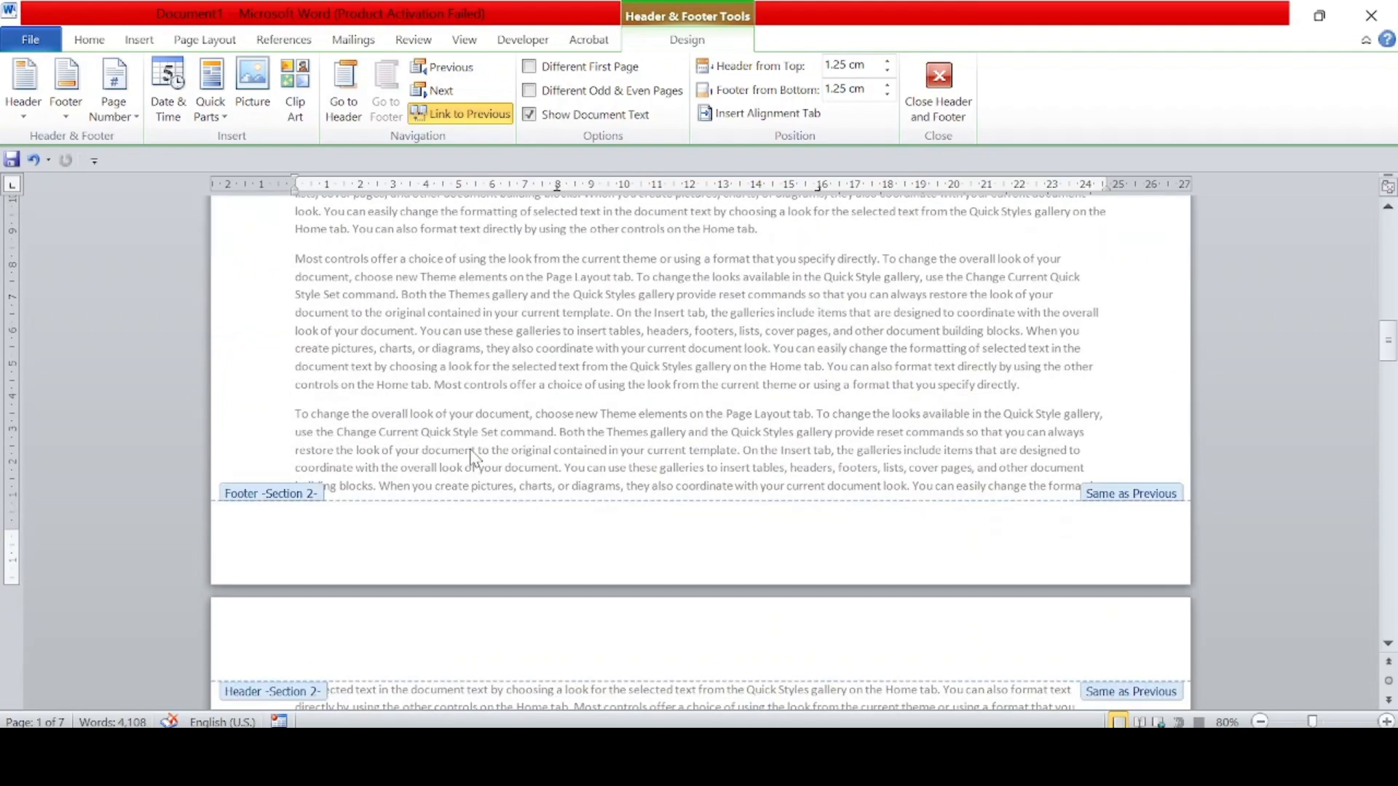
pyautogui.scroll(-12, 453, 587)
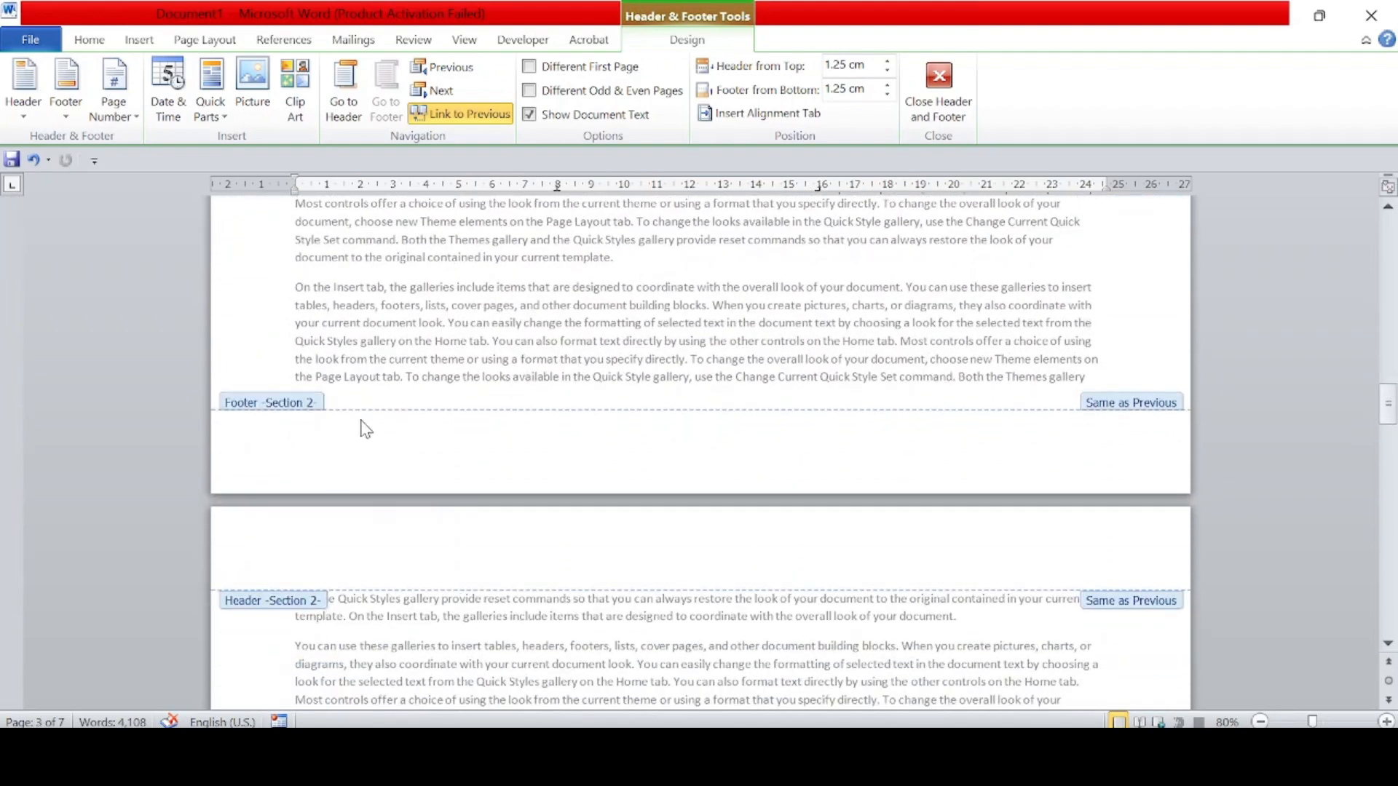
pyautogui.scroll(9, 471, 433)
pyautogui.scroll(5, 472, 433)
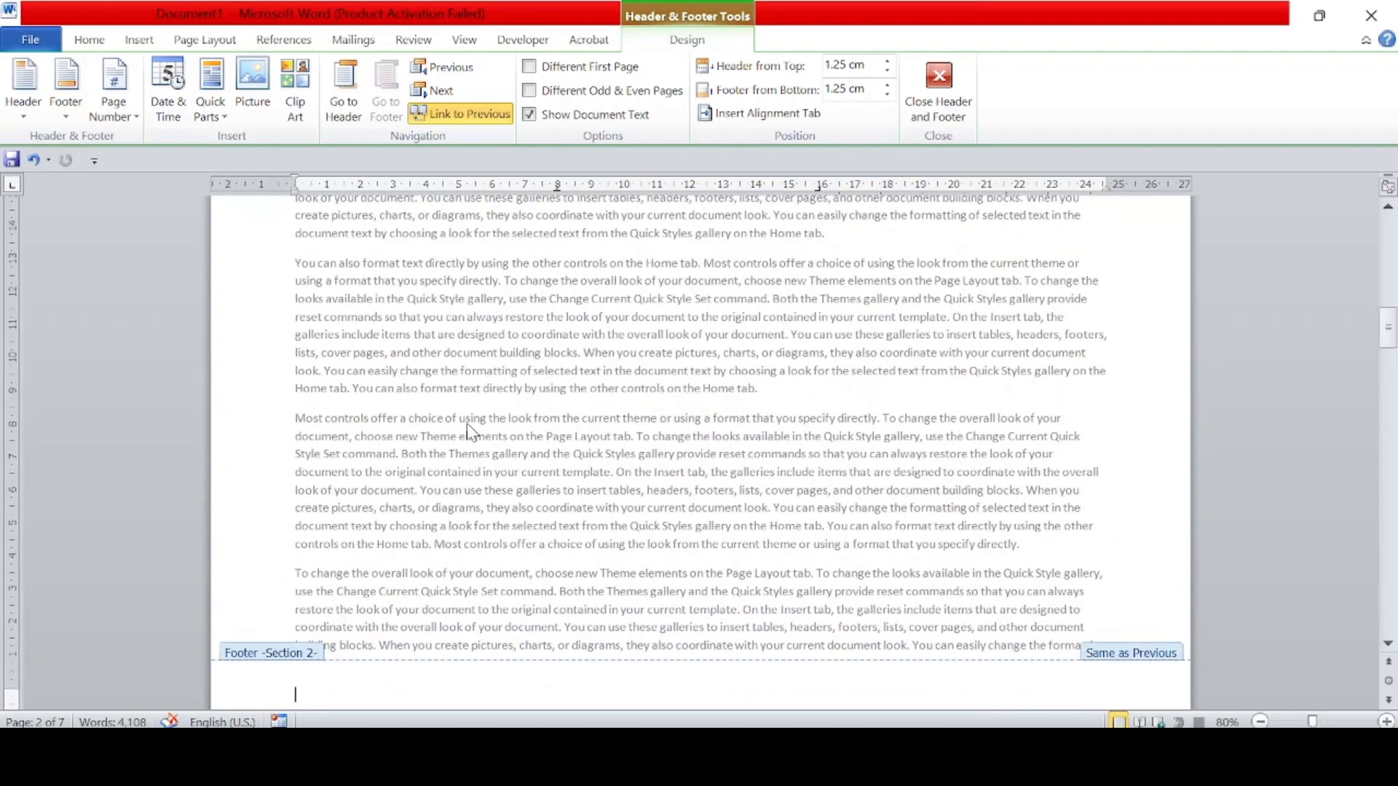
pyautogui.scroll(9, 469, 431)
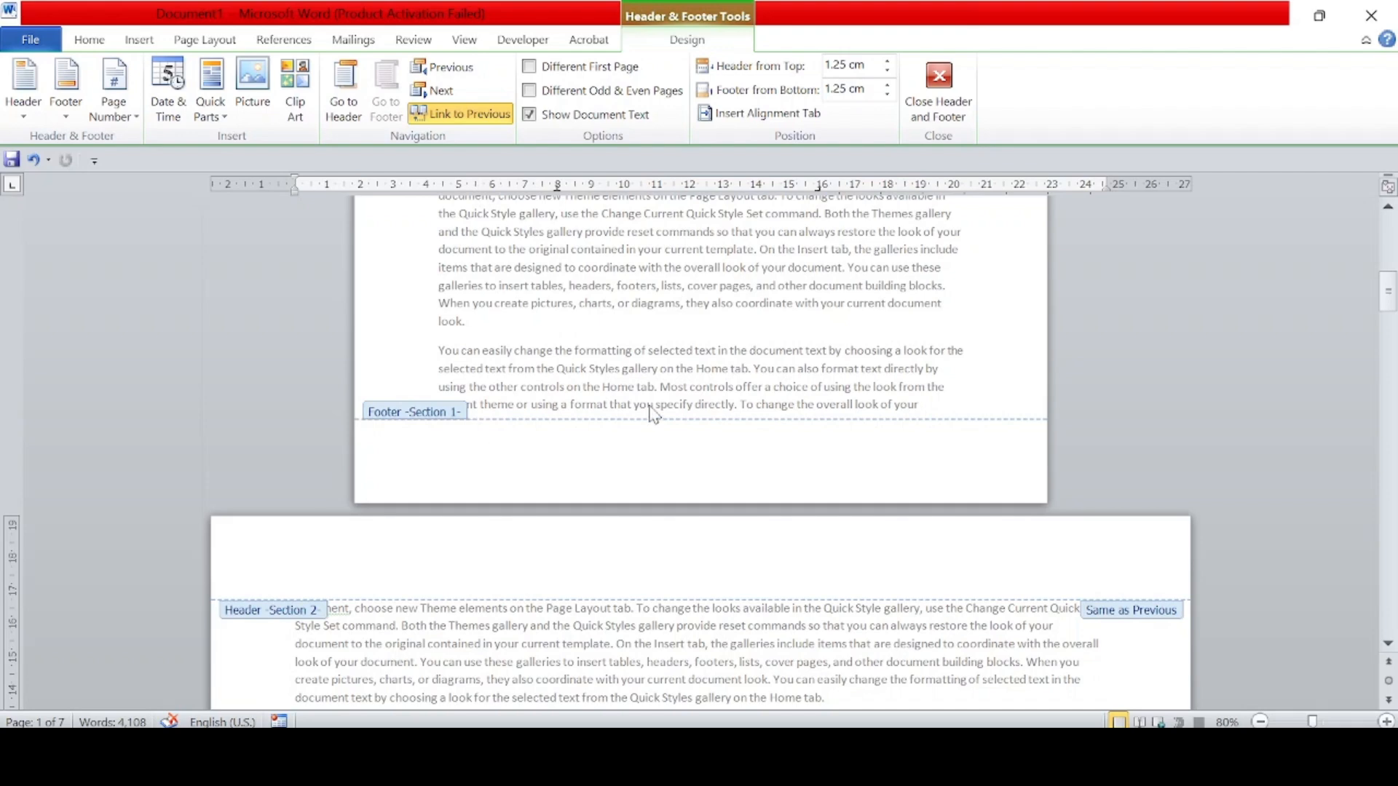
pyautogui.click(705, 409)
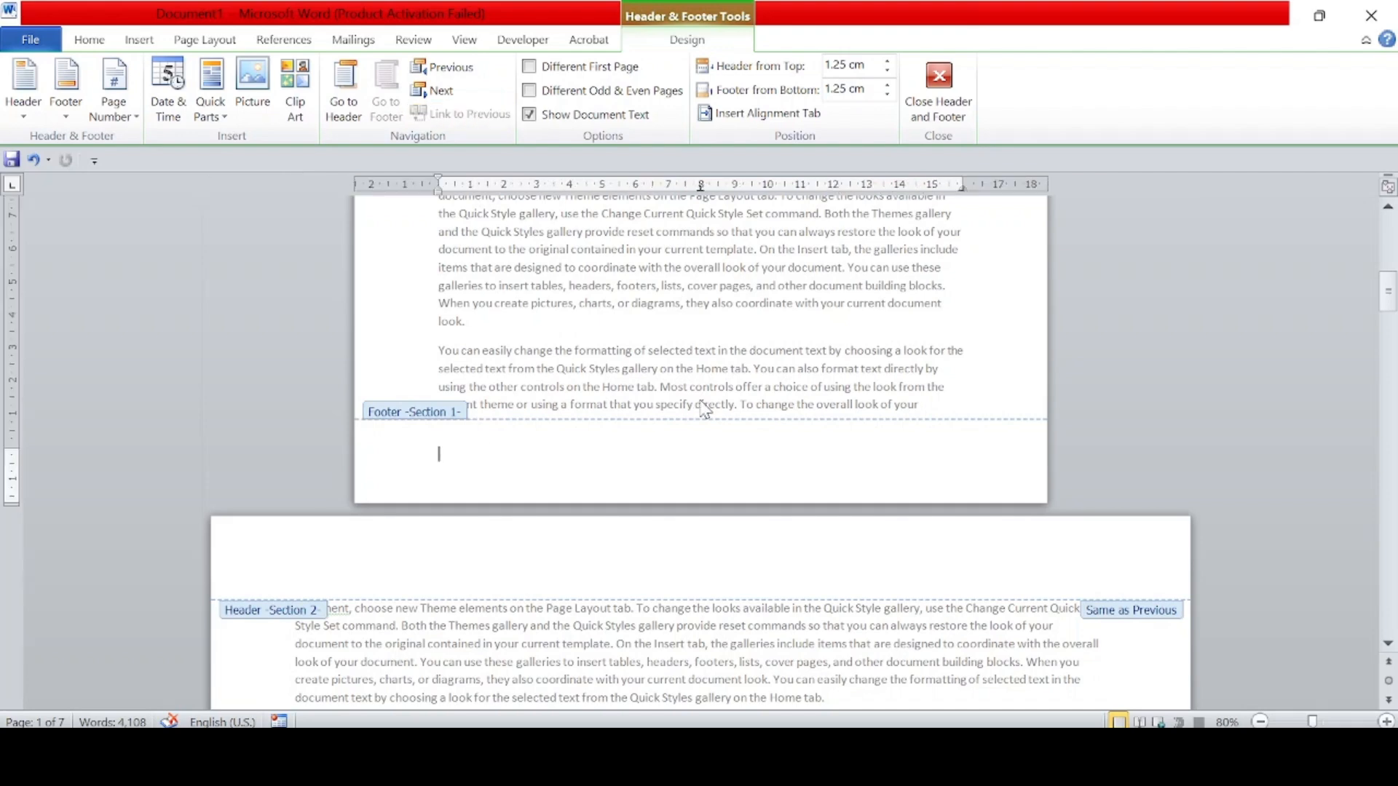
pyautogui.click(949, 85)
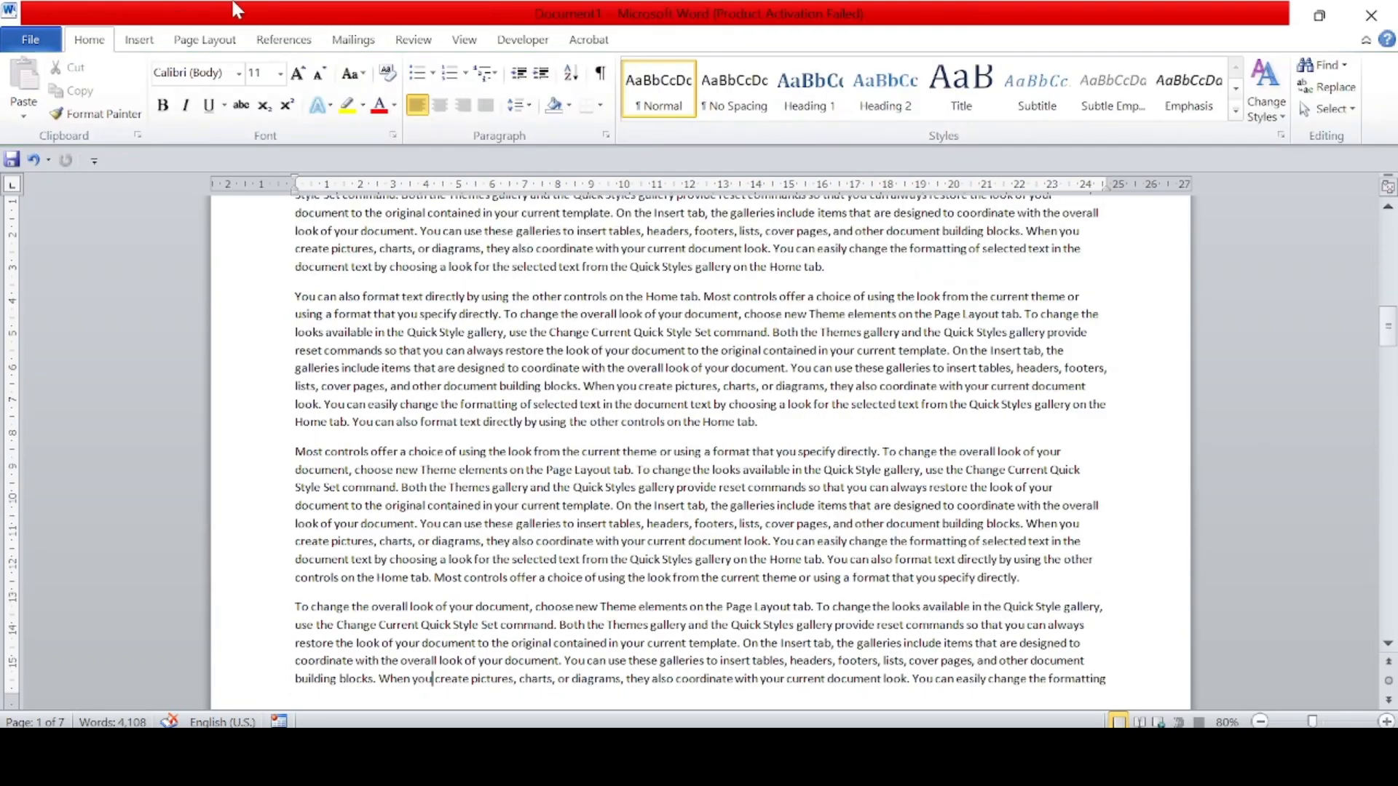
# Review the available page and section break types without inserting one
pyautogui.click(204, 39)
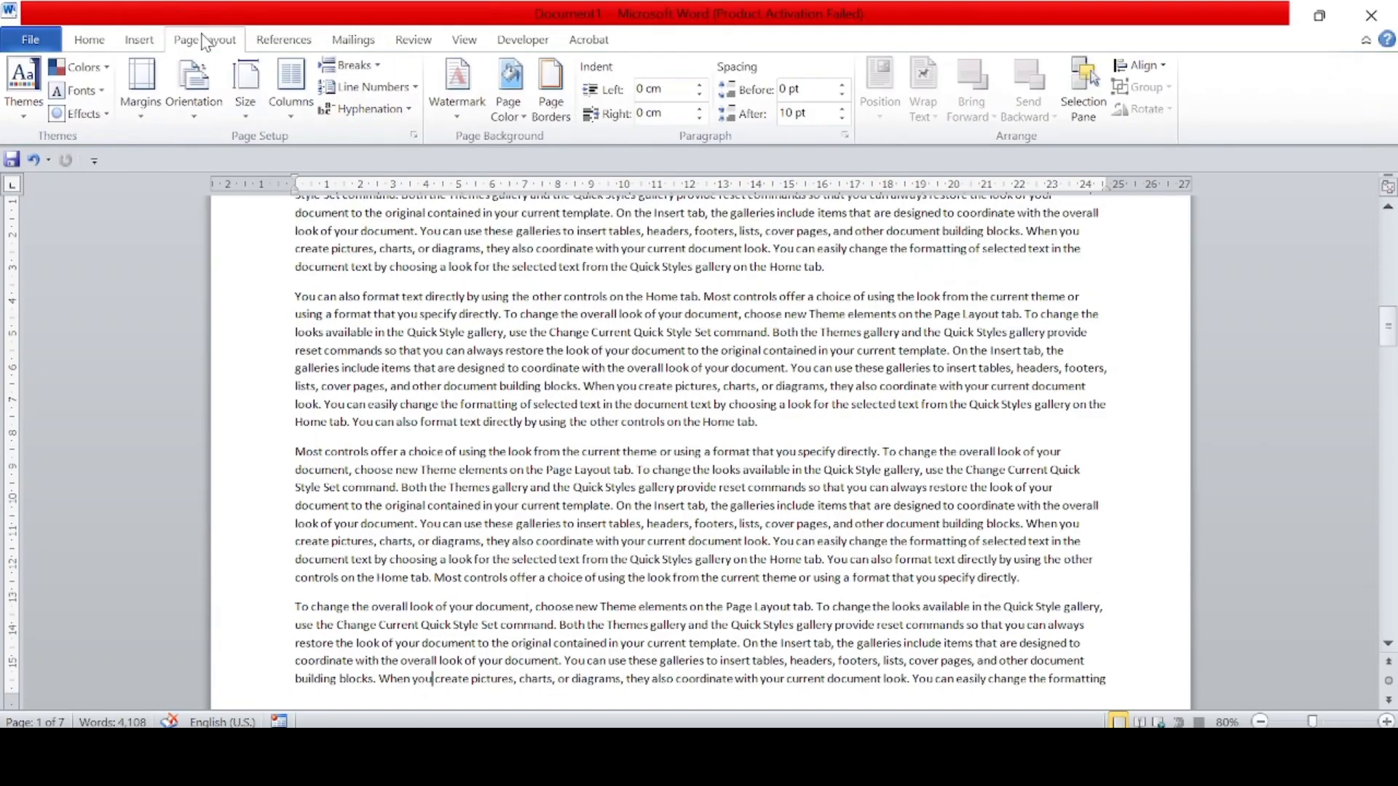
pyautogui.click(378, 66)
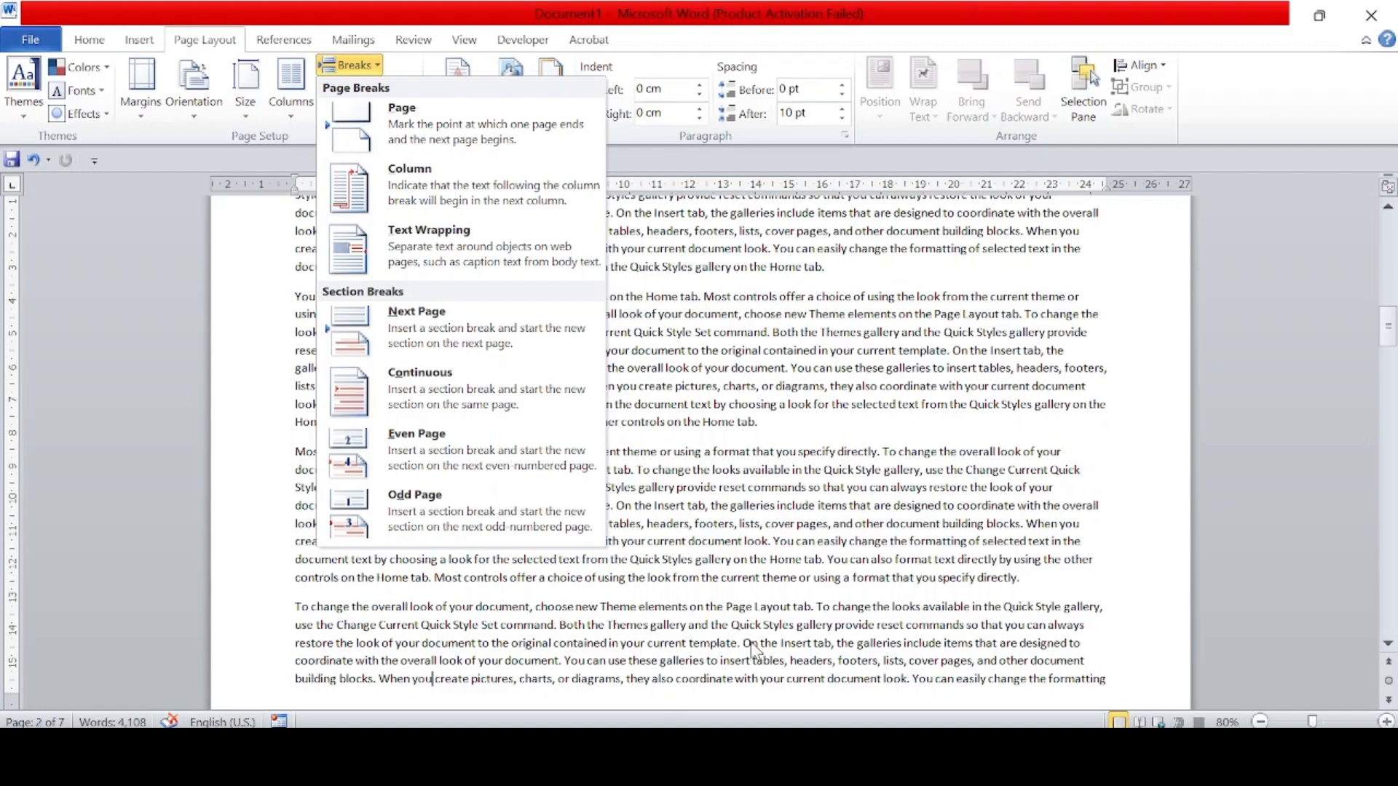
pyautogui.click(786, 420)
# Undo the Landscape orientation change on the second section and check the first pages
pyautogui.scroll(6, 786, 421)
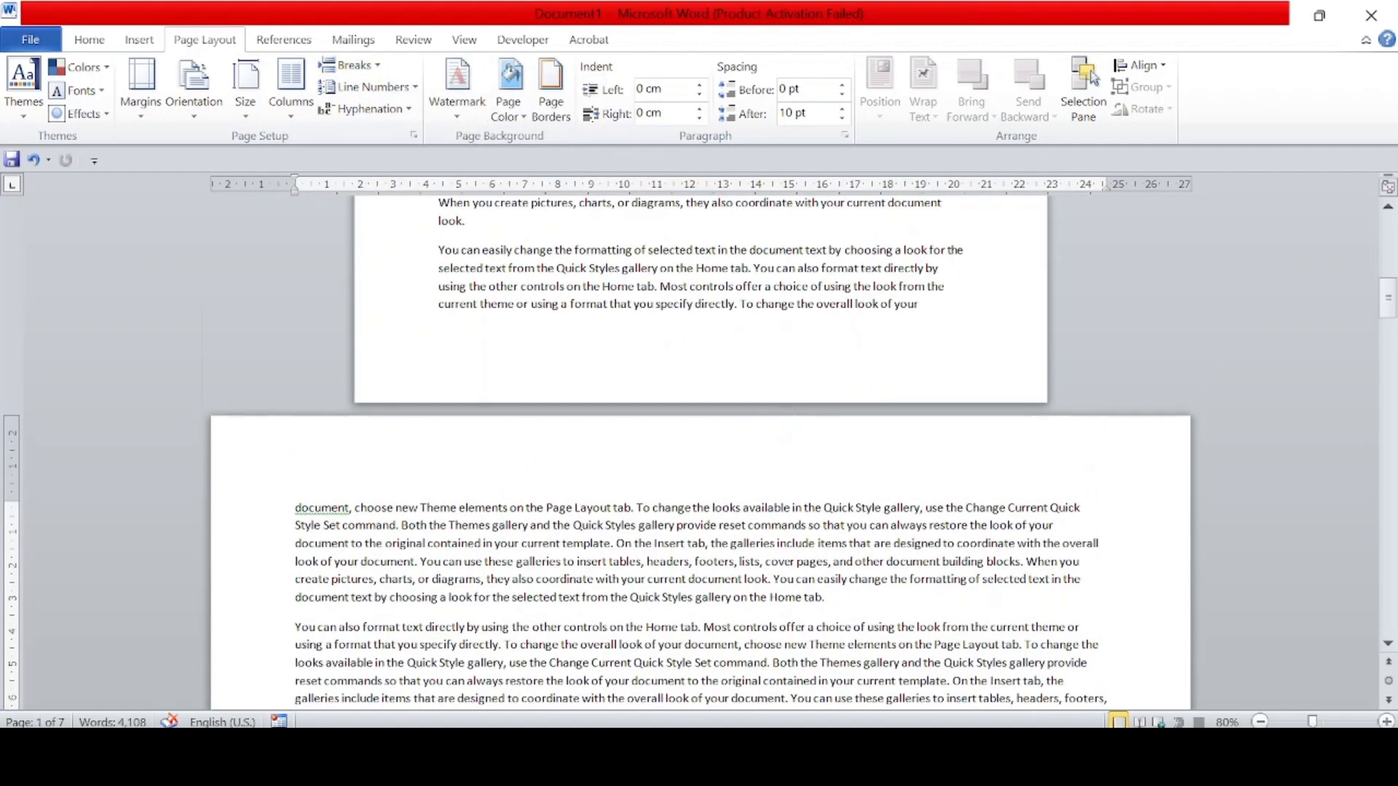
pyautogui.hotkey('ctrl', 'z')
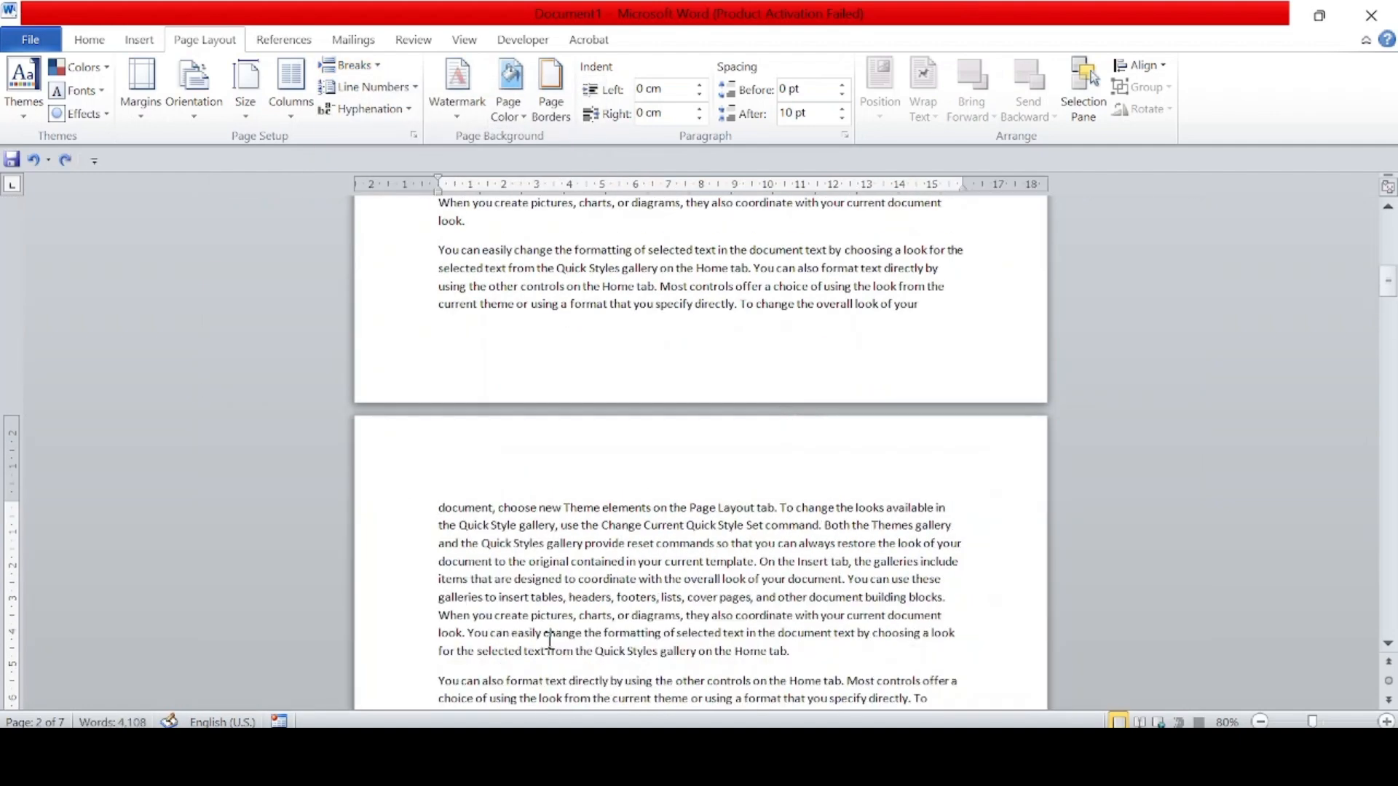
pyautogui.scroll(4, 550, 641)
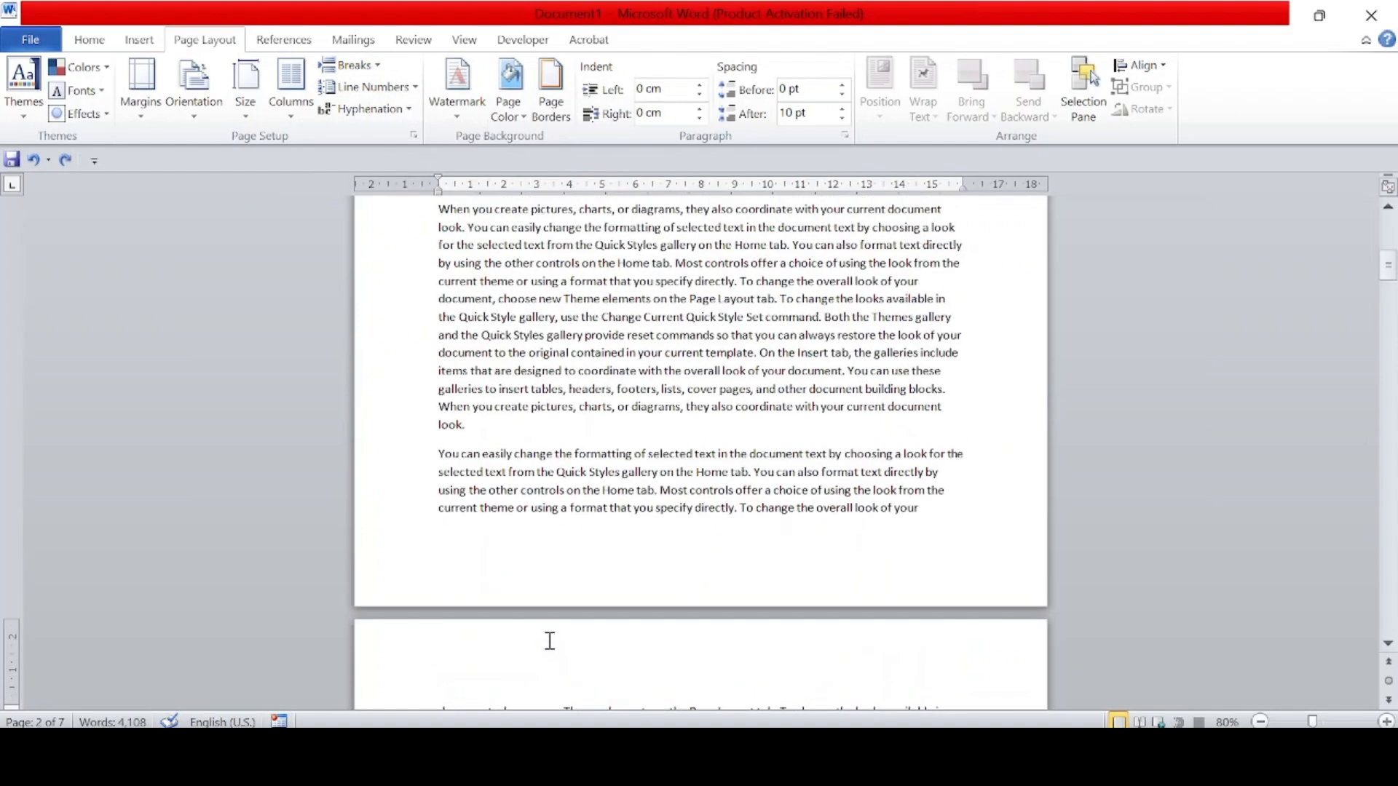
pyautogui.scroll(-1, 550, 641)
pyautogui.scroll(12, 550, 641)
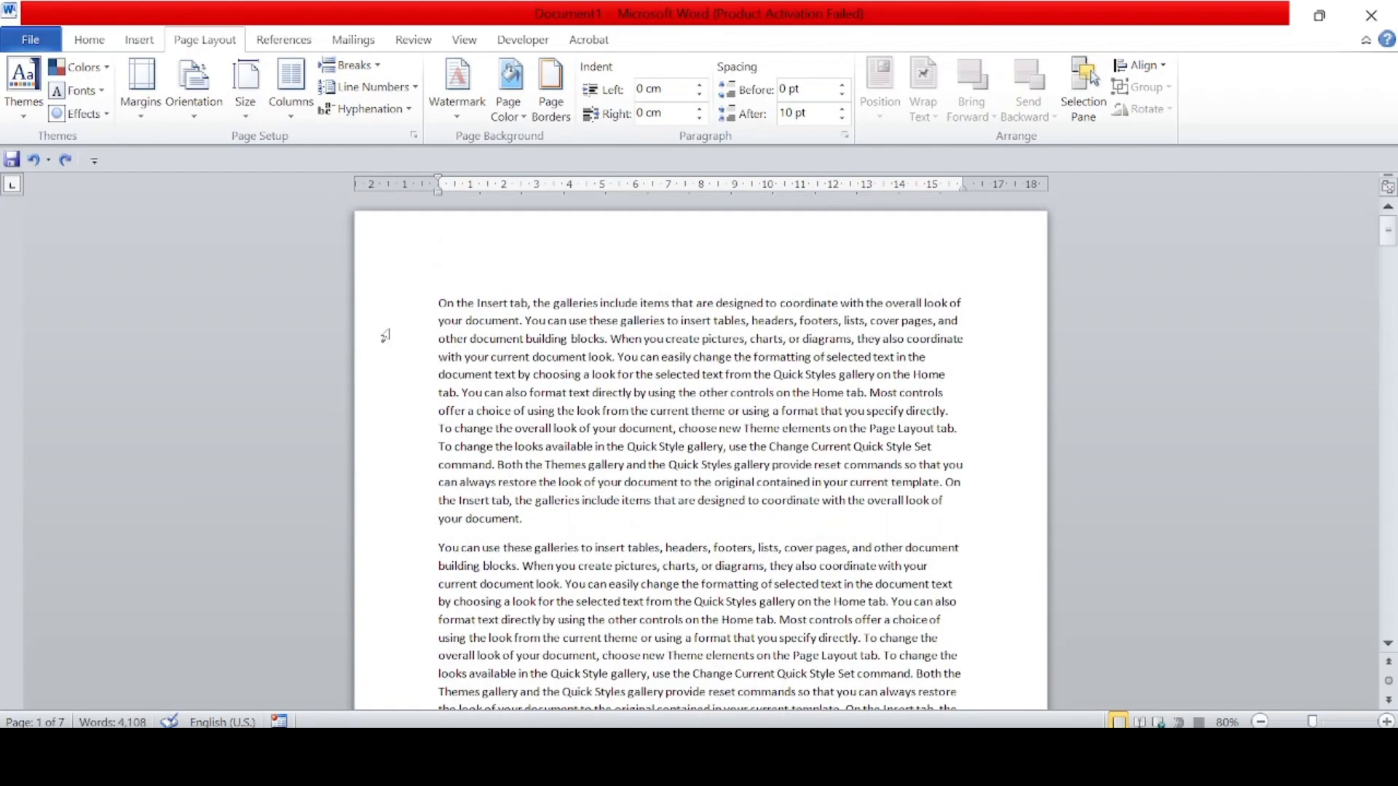
pyautogui.scroll(-3, 450, 554)
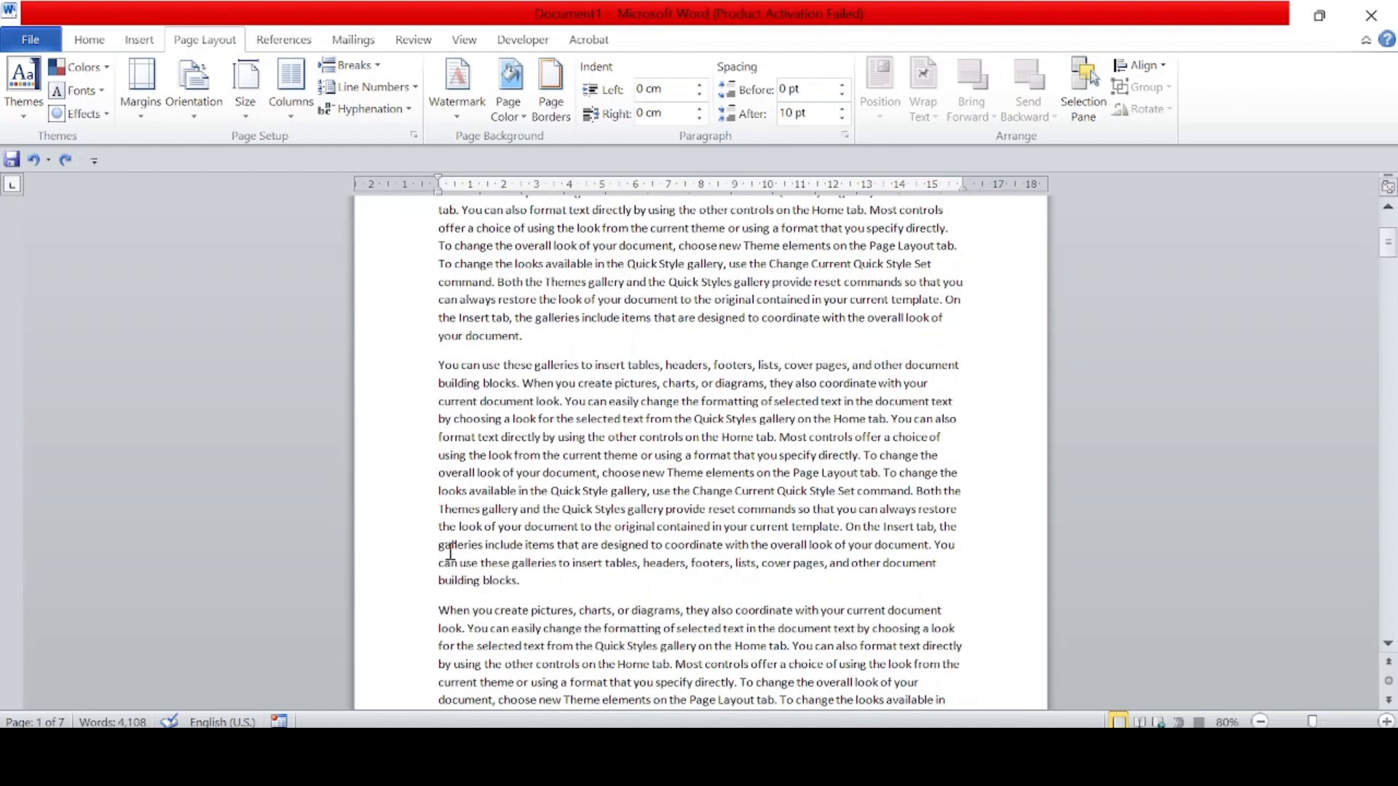
# Try a two-column layout with only the cursor placed at the start of the second paragraph, and undo it
pyautogui.moveTo(438, 367); pyautogui.dragTo(619, 588)
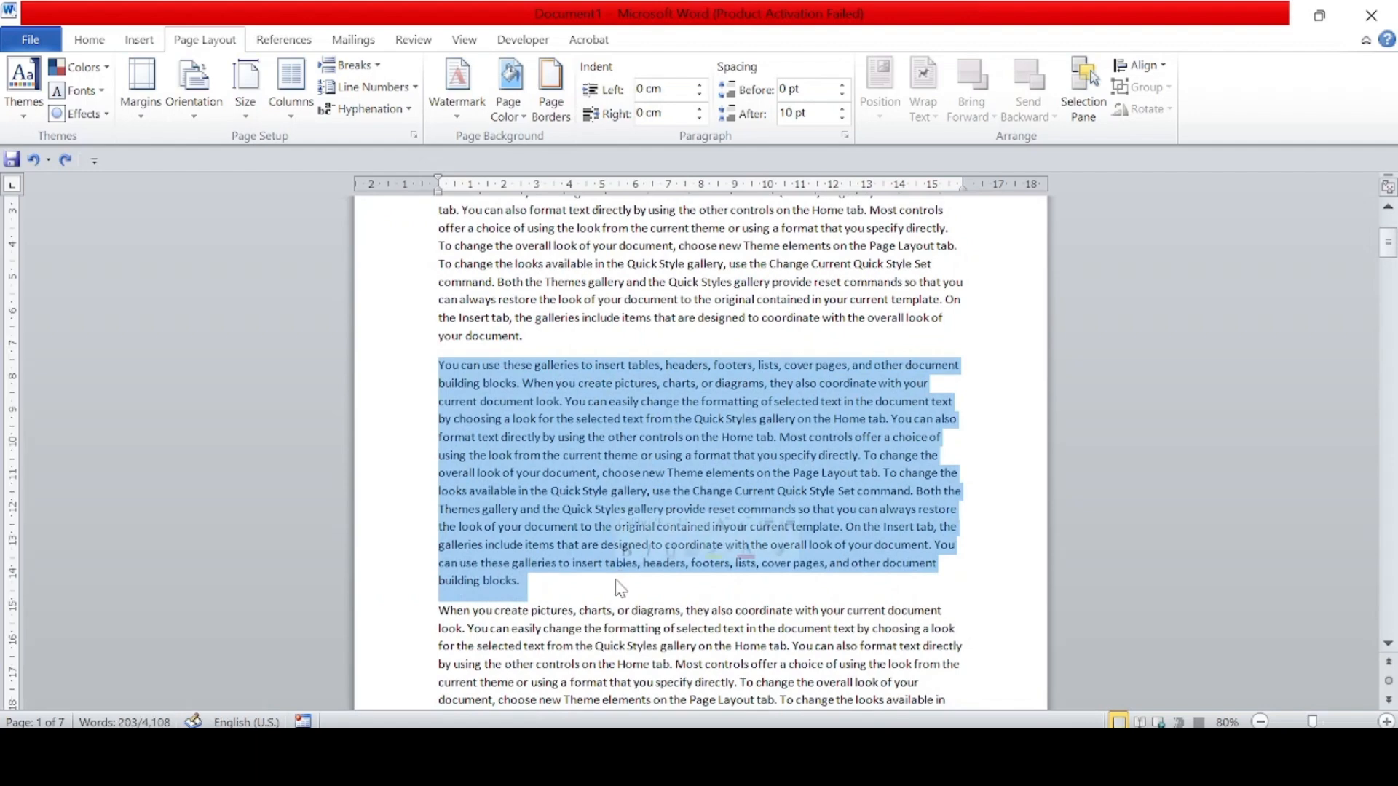
pyautogui.click(619, 588)
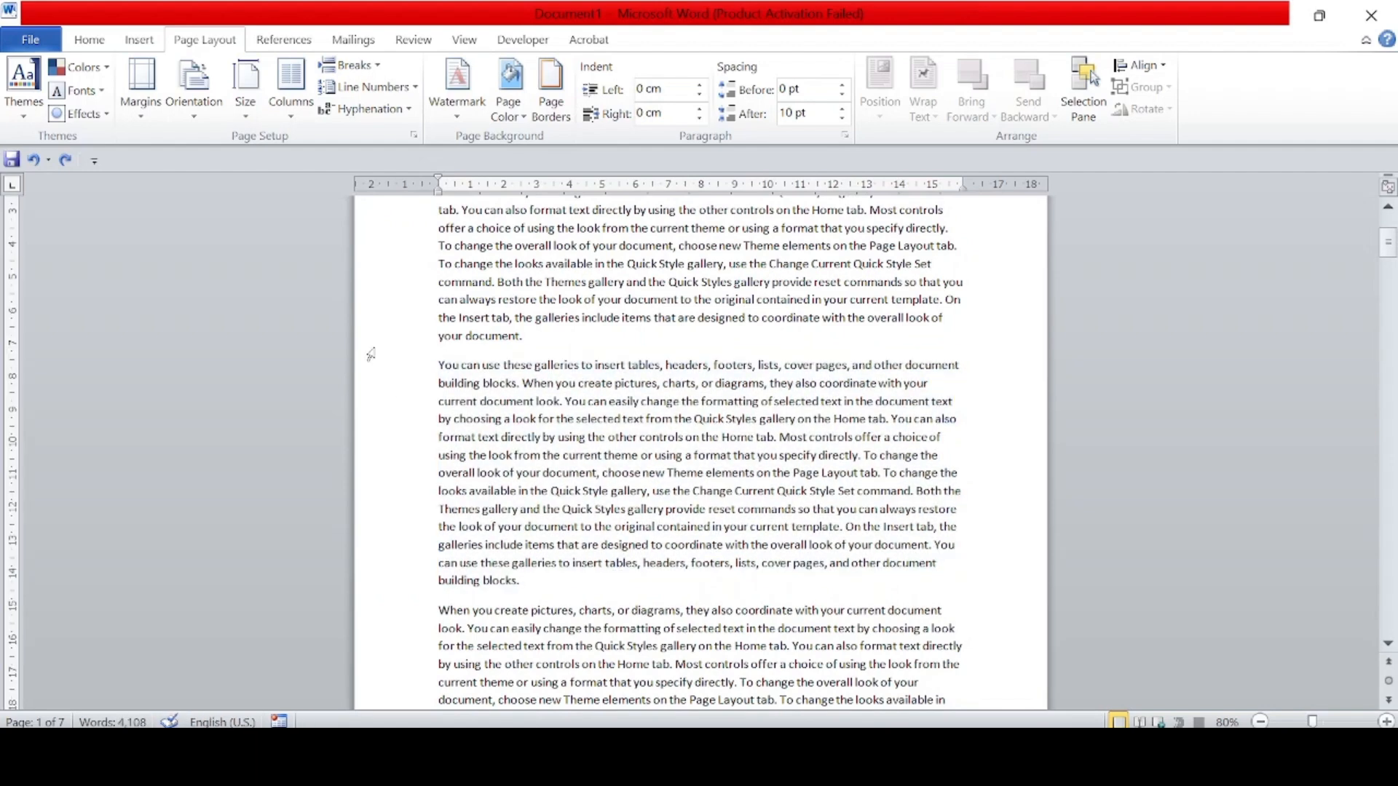
pyautogui.moveTo(437, 364); pyautogui.dragTo(631, 611)
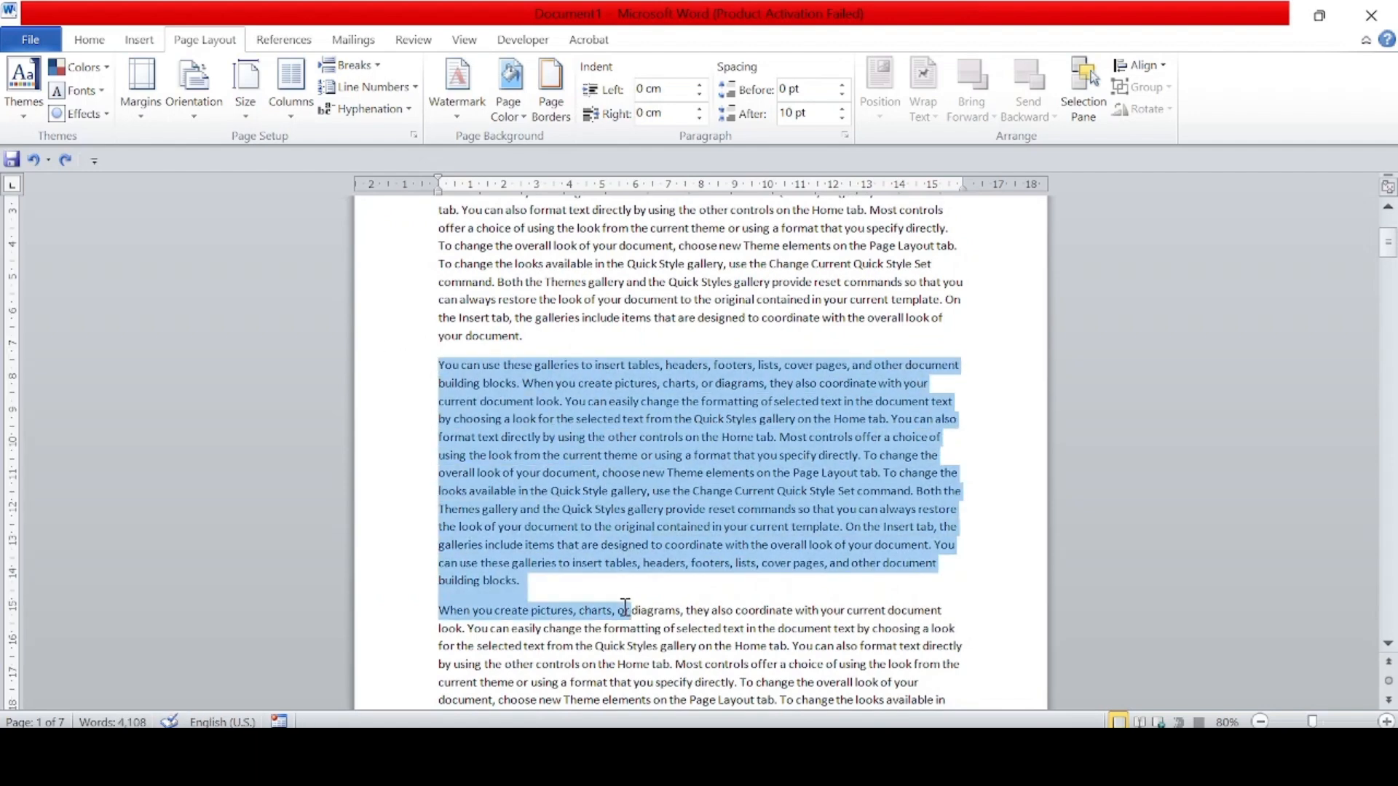
pyautogui.click(437, 366)
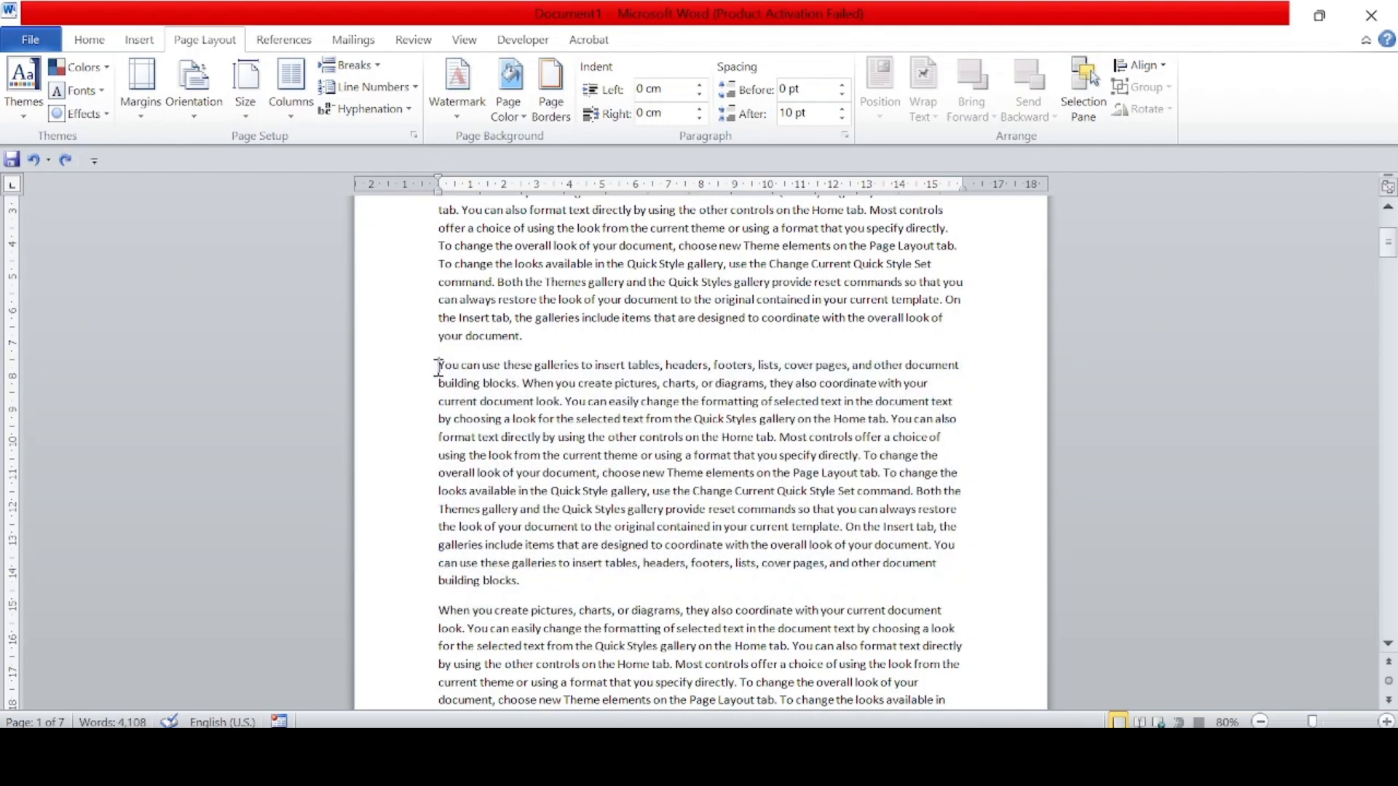
pyautogui.click(291, 109)
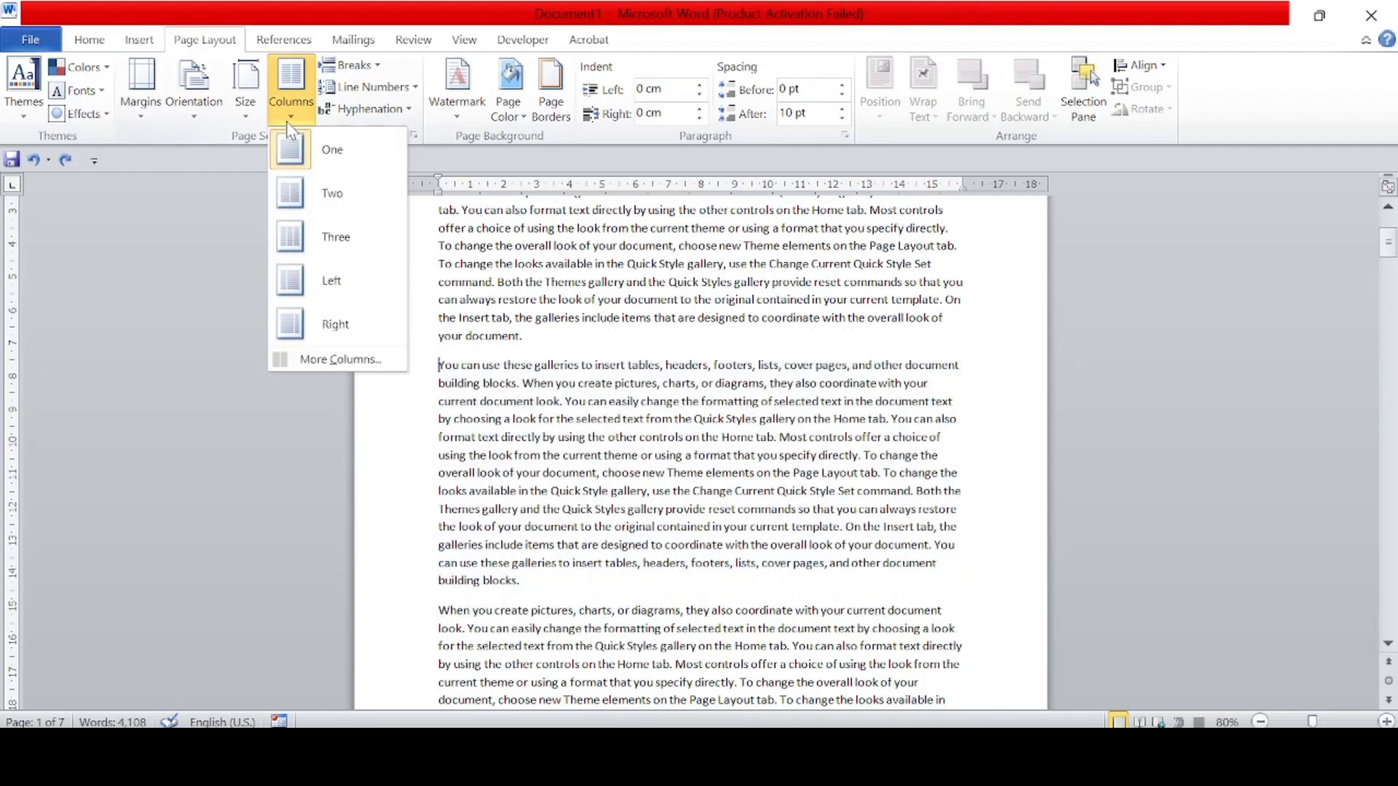
pyautogui.click(311, 195)
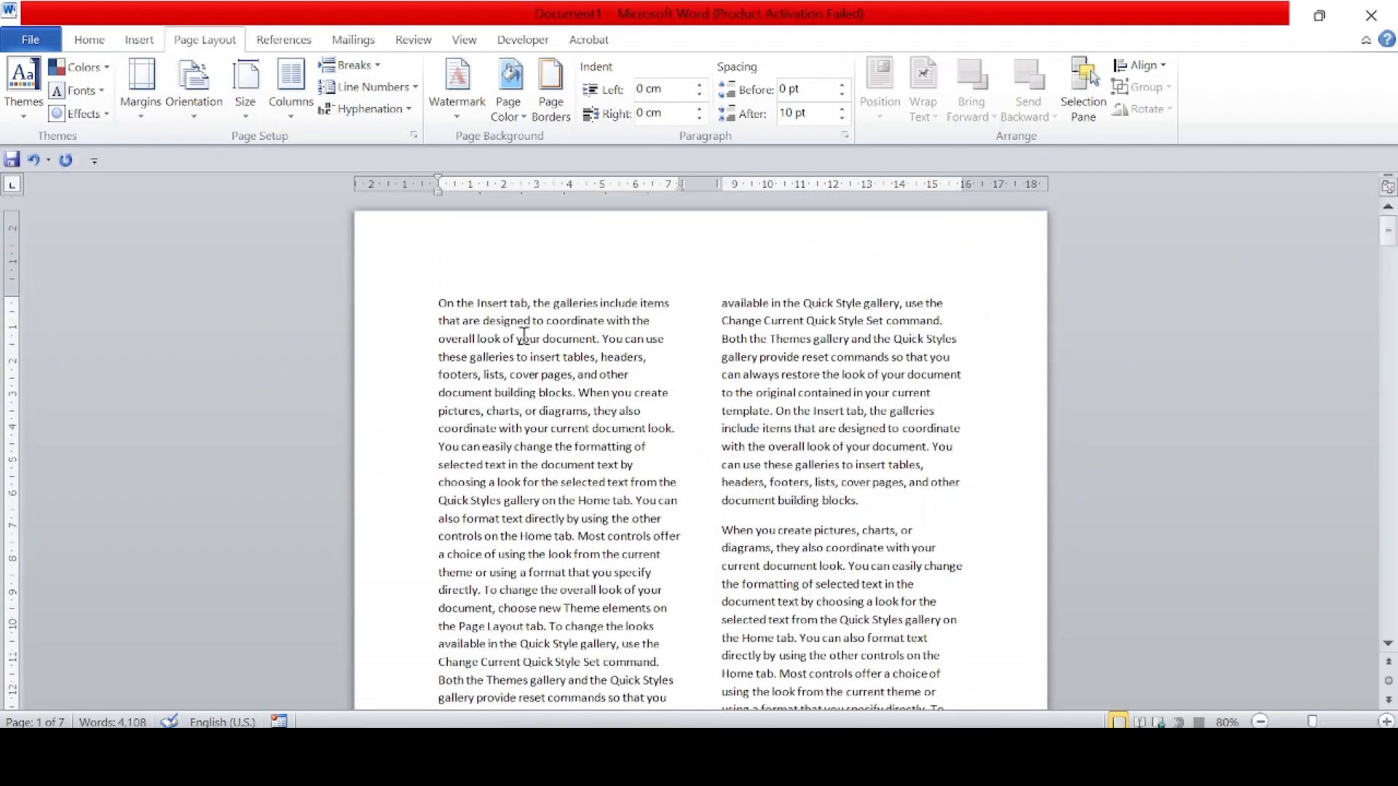
pyautogui.hotkey('ctrl', 'z')
# Try a two-column layout on the selected second paragraph only, check the surrounding text, and undo it
pyautogui.scroll(-4, 402, 458)
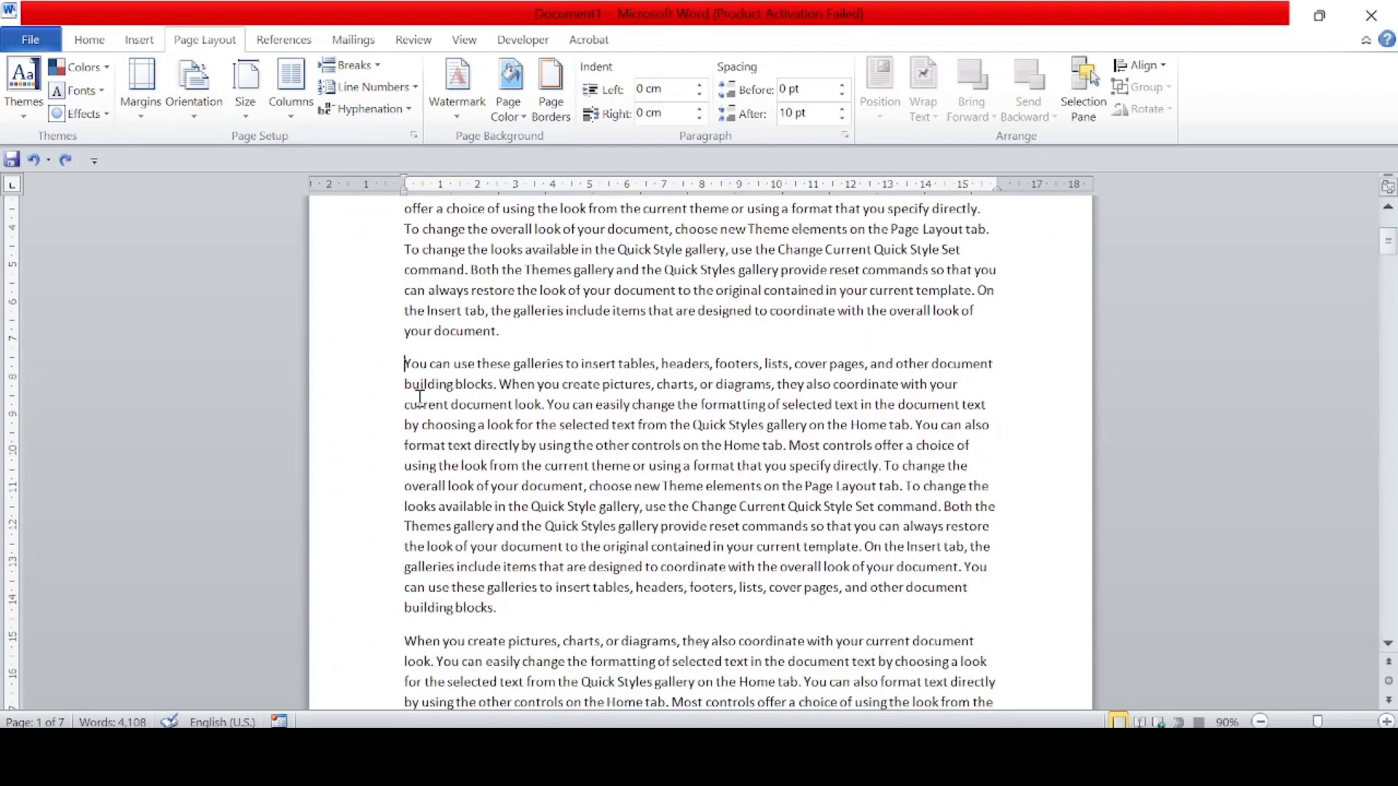
pyautogui.moveTo(407, 374); pyautogui.dragTo(506, 619)
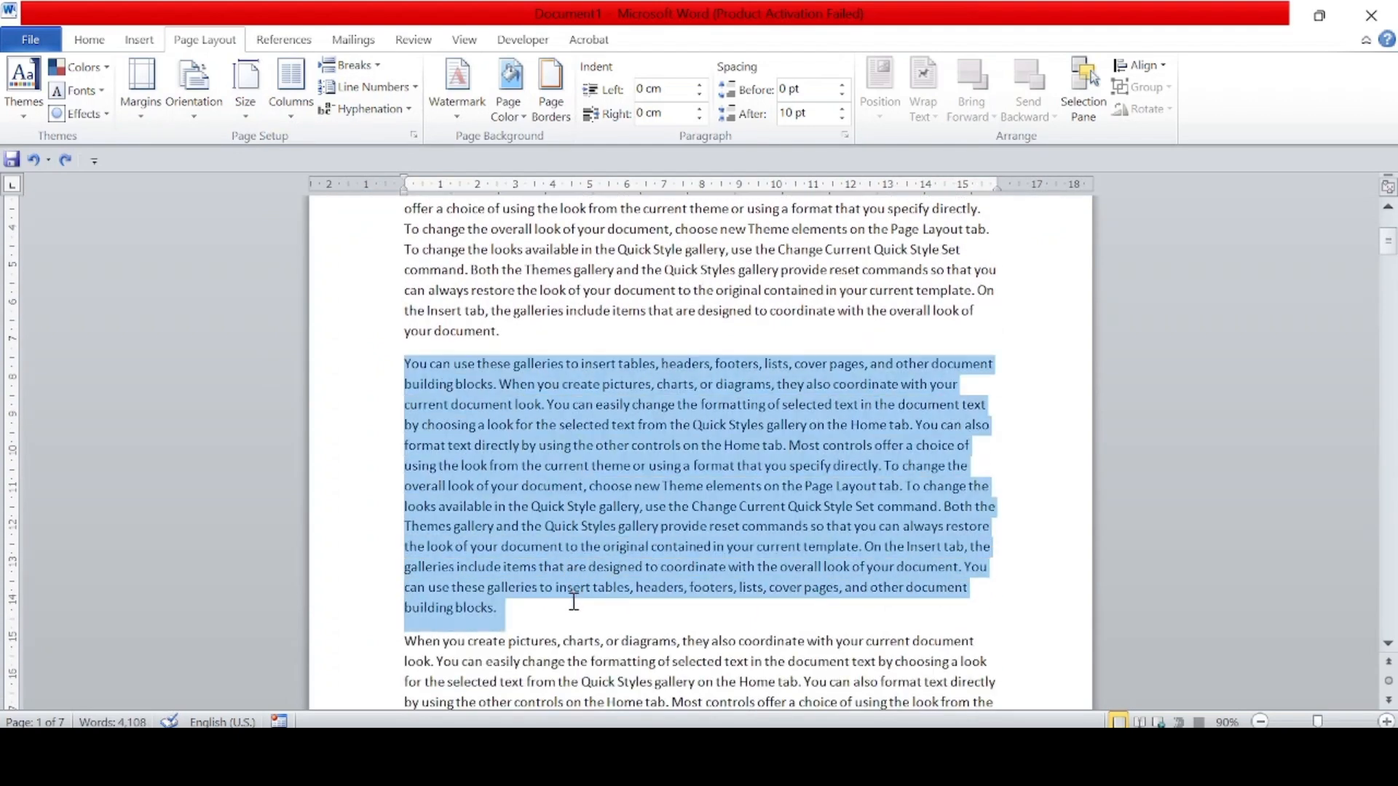
pyautogui.click(293, 116)
pyautogui.click(309, 196)
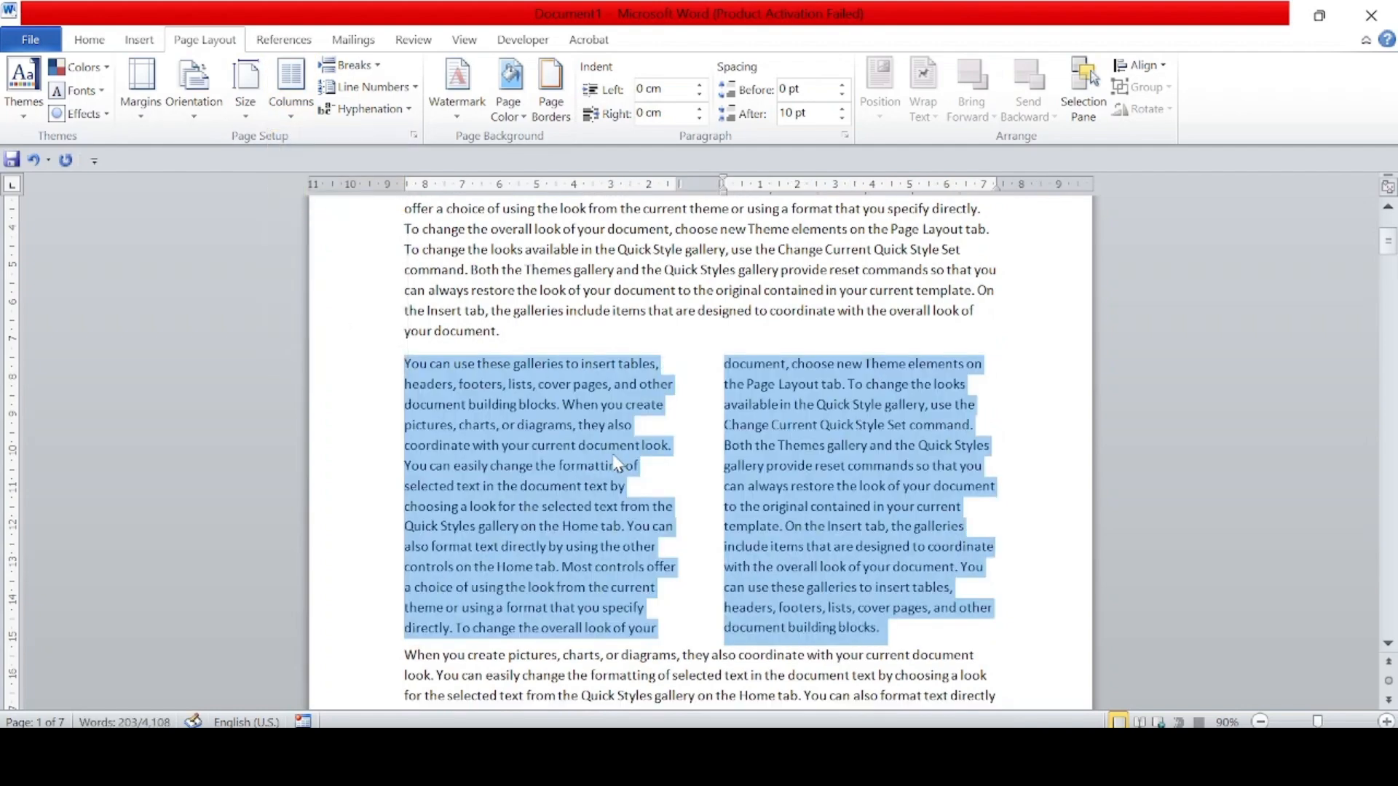
pyautogui.scroll(-2, 635, 540)
pyautogui.scroll(-1, 635, 540)
pyautogui.scroll(-1, 635, 533)
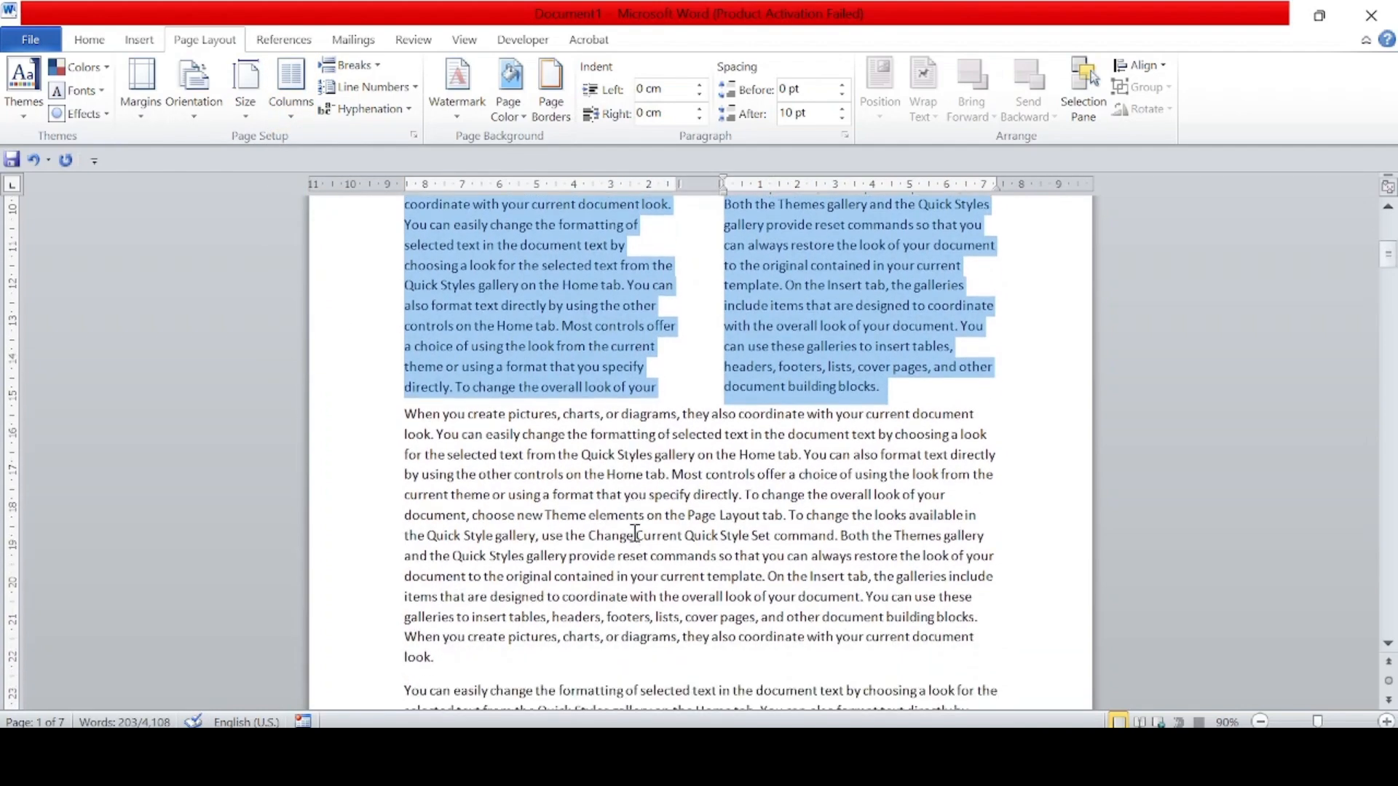
pyautogui.scroll(5, 635, 533)
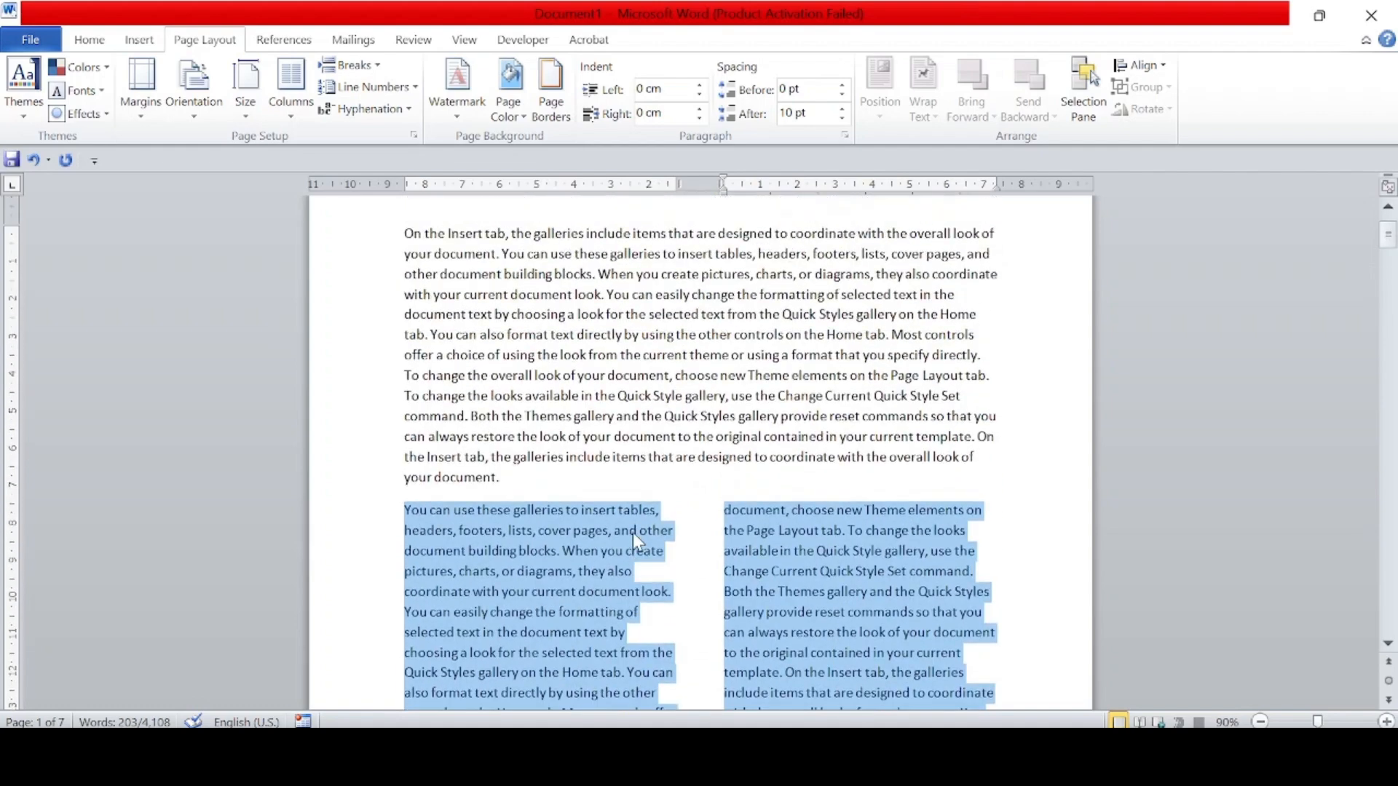
pyautogui.click(633, 532)
pyautogui.hotkey('ctrl', 'z')
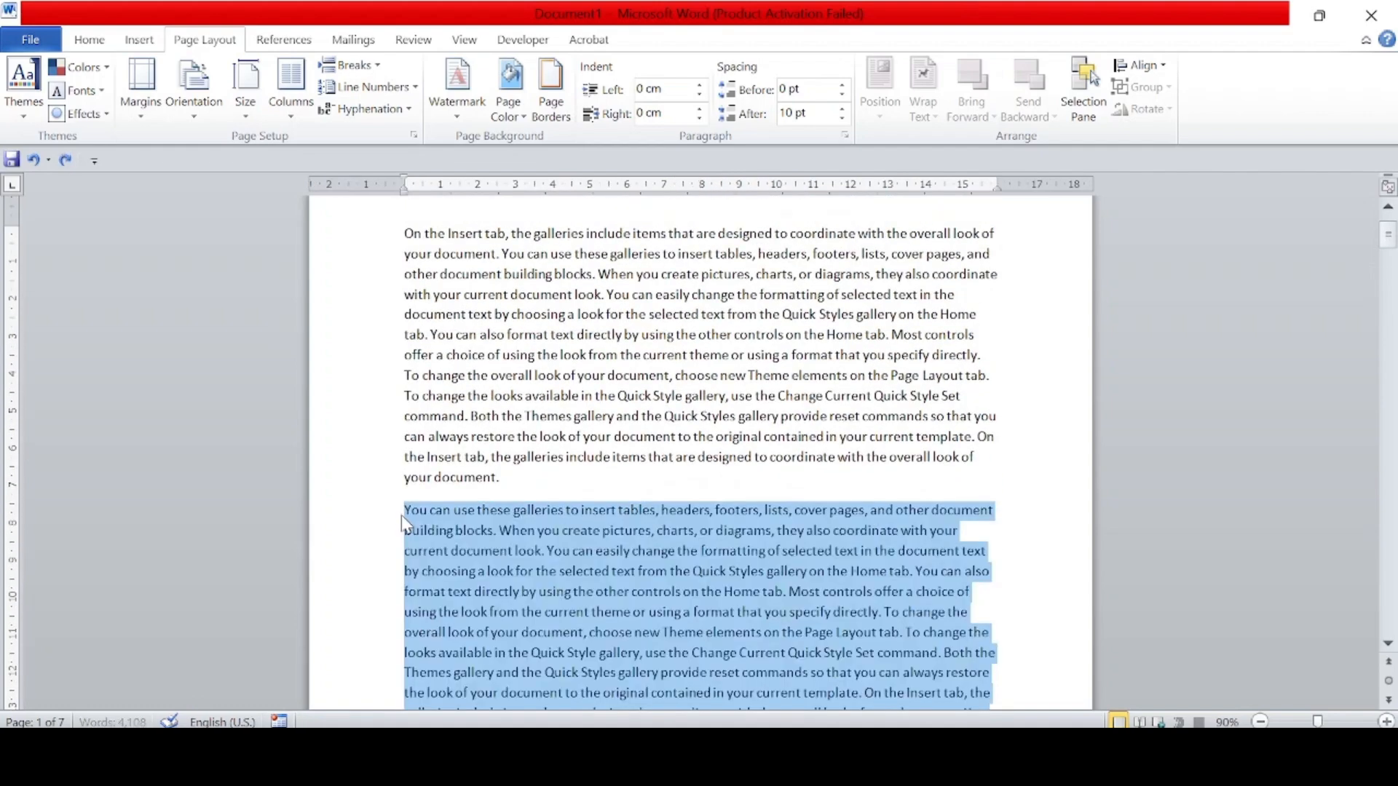
# Insert Continuous section breaks at the start and at the end of the second paragraph
pyautogui.scroll(-3, 402, 523)
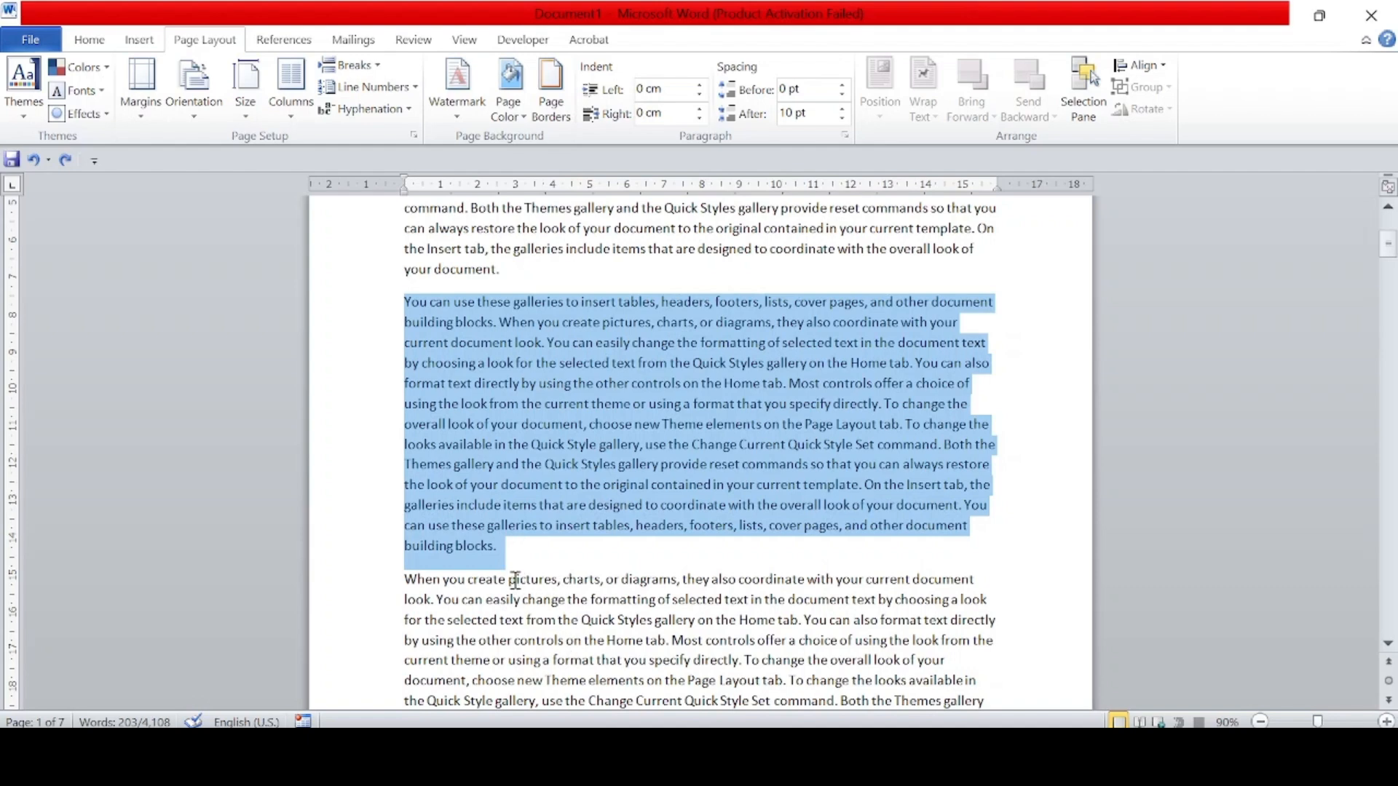
pyautogui.click(409, 308)
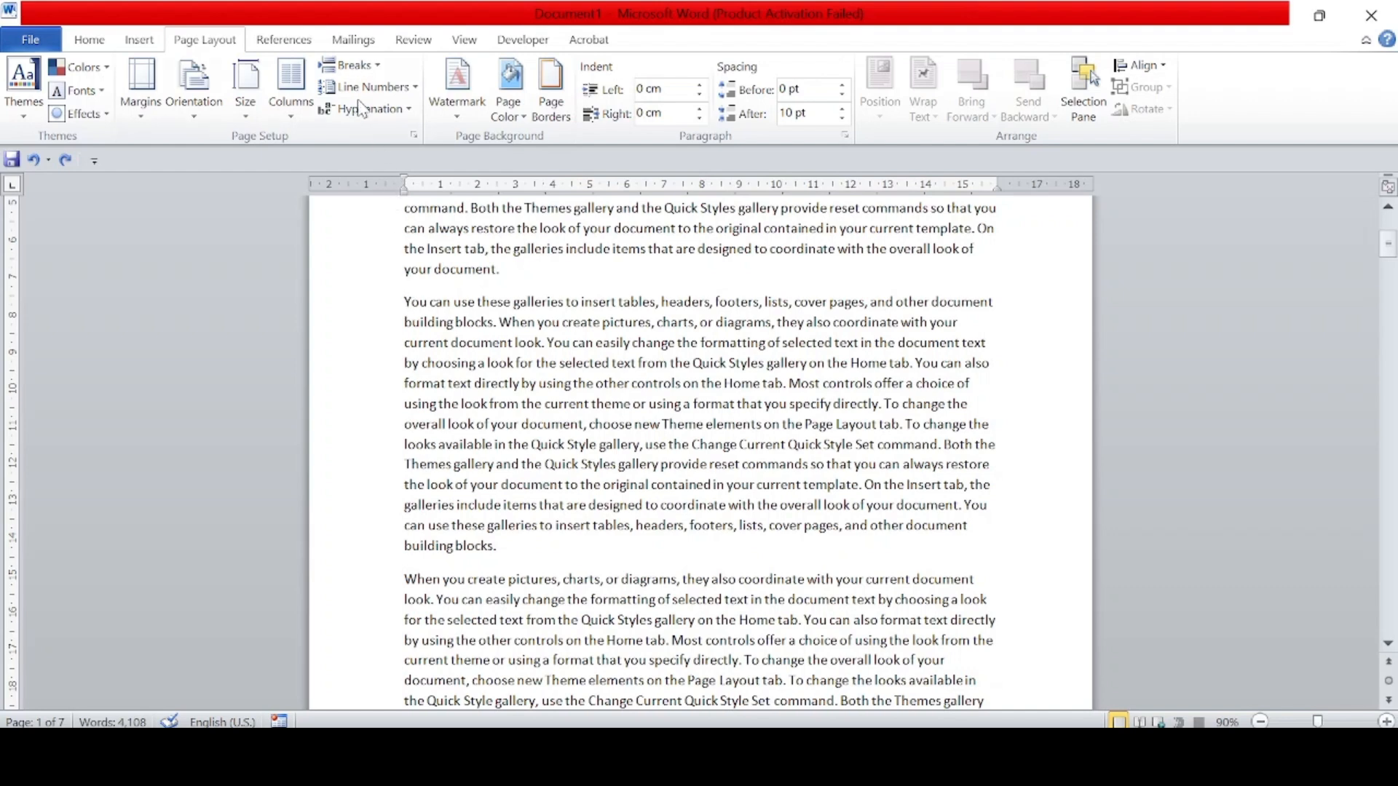
pyautogui.click(377, 67)
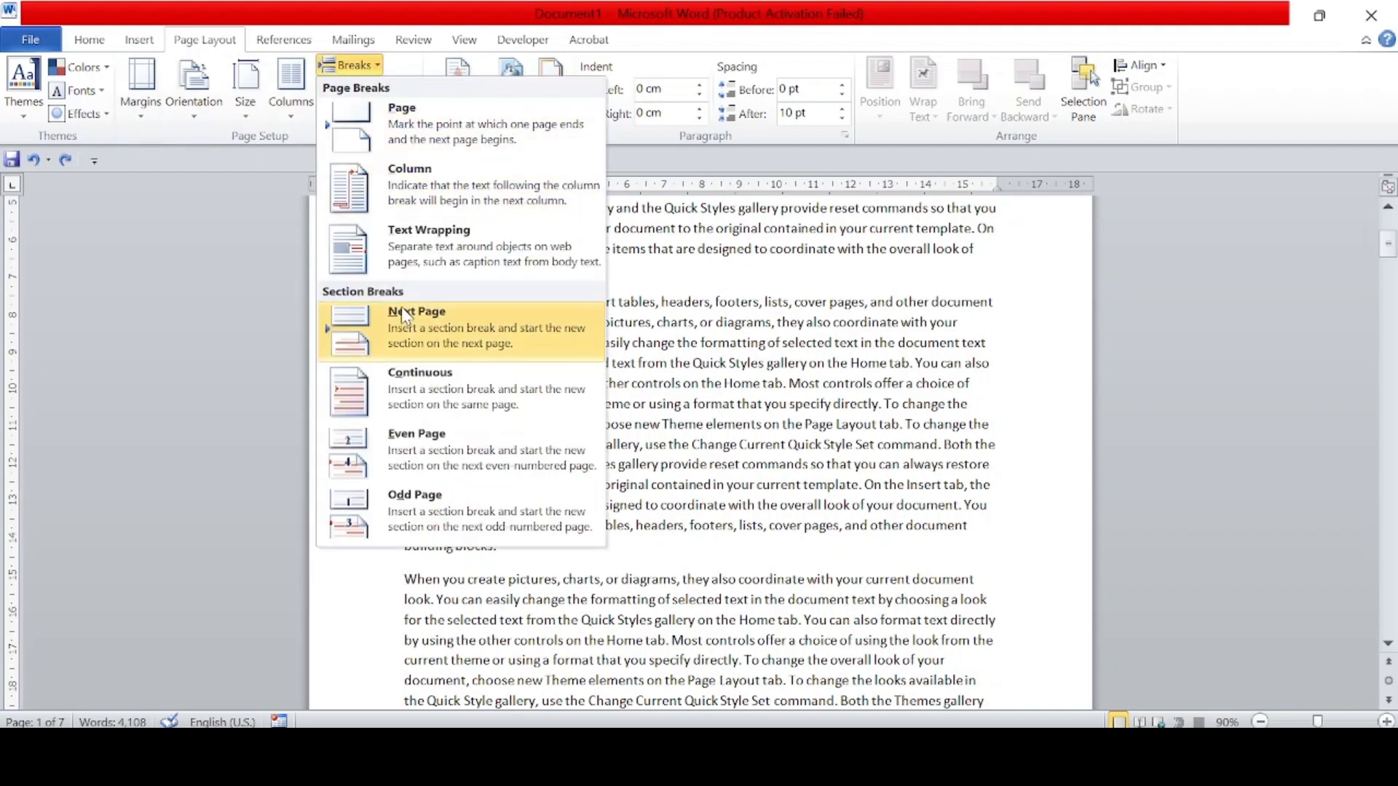
pyautogui.click(430, 386)
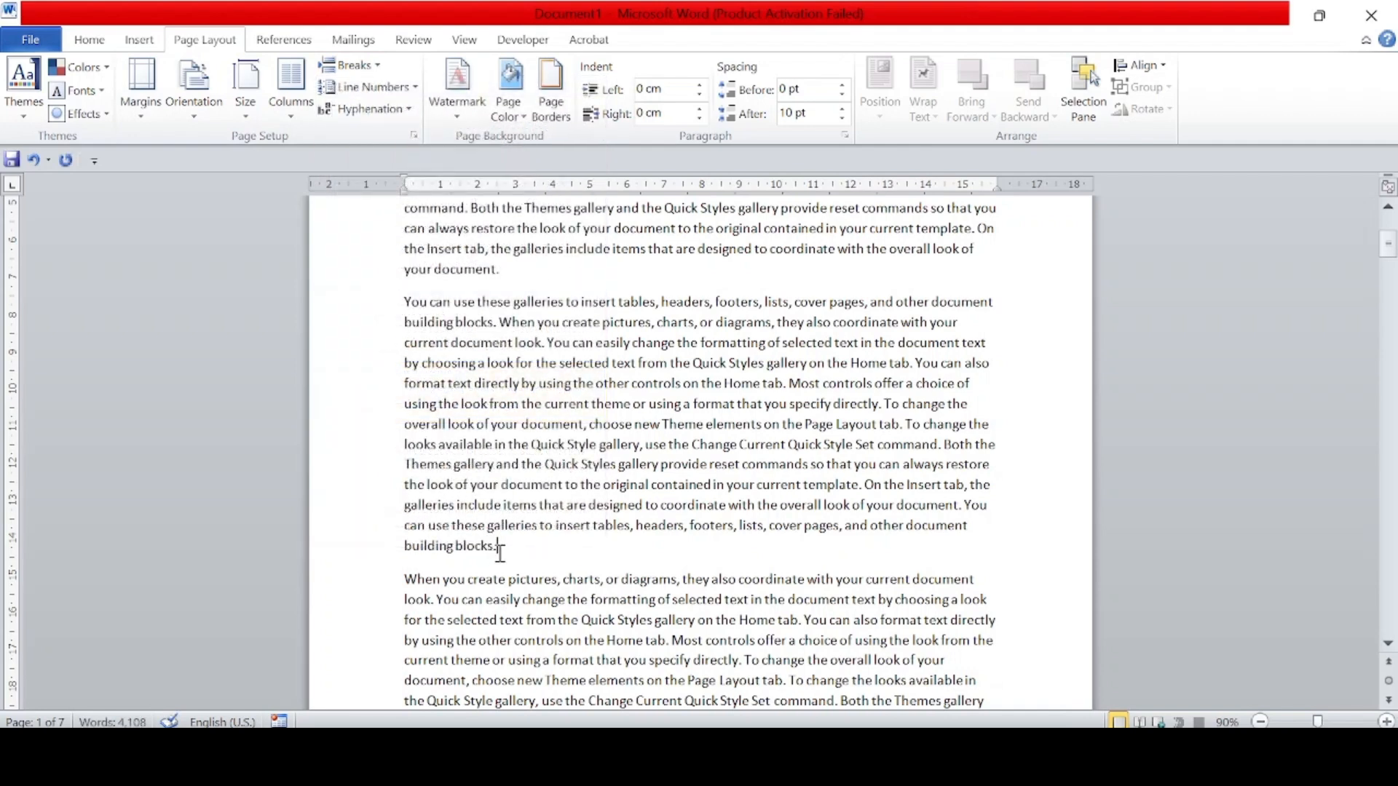
pyautogui.click(372, 68)
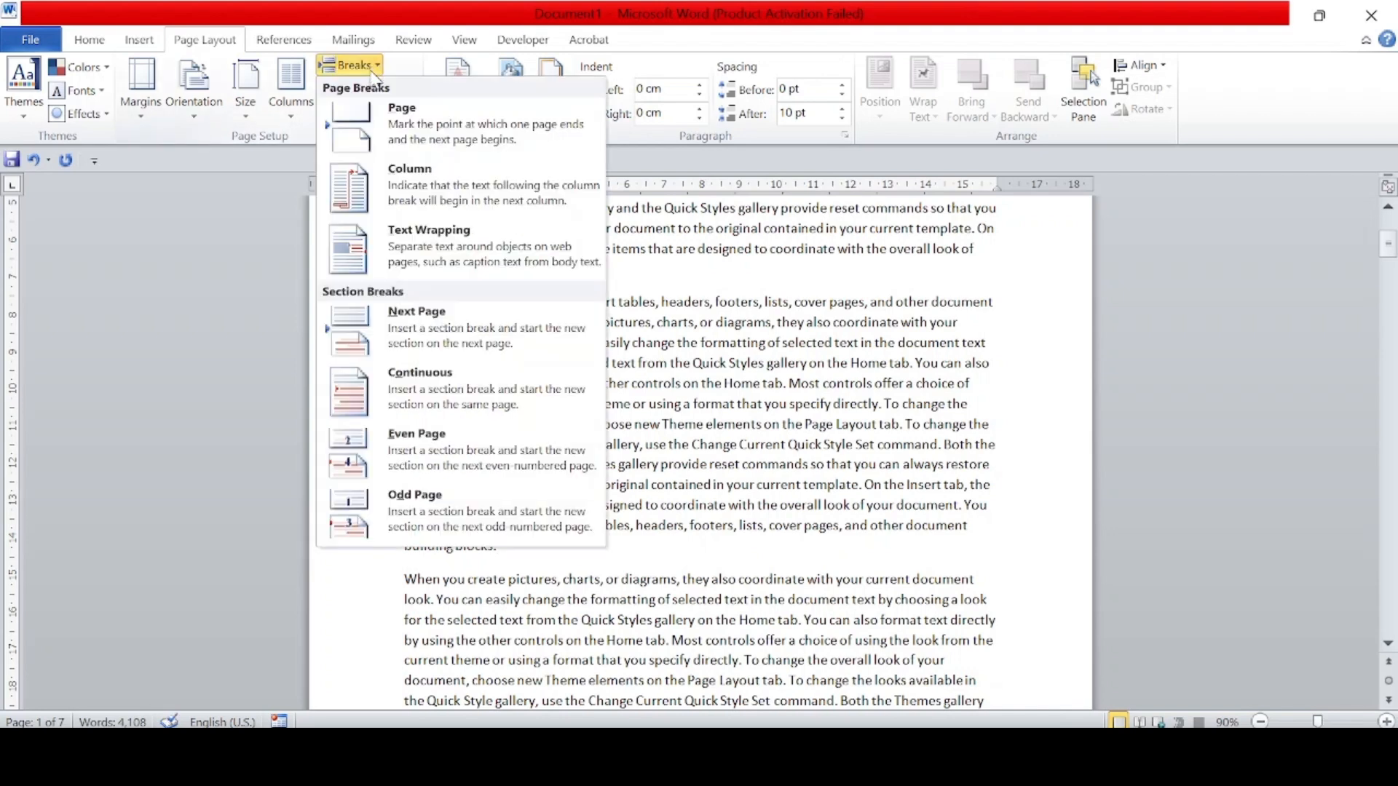
pyautogui.click(415, 386)
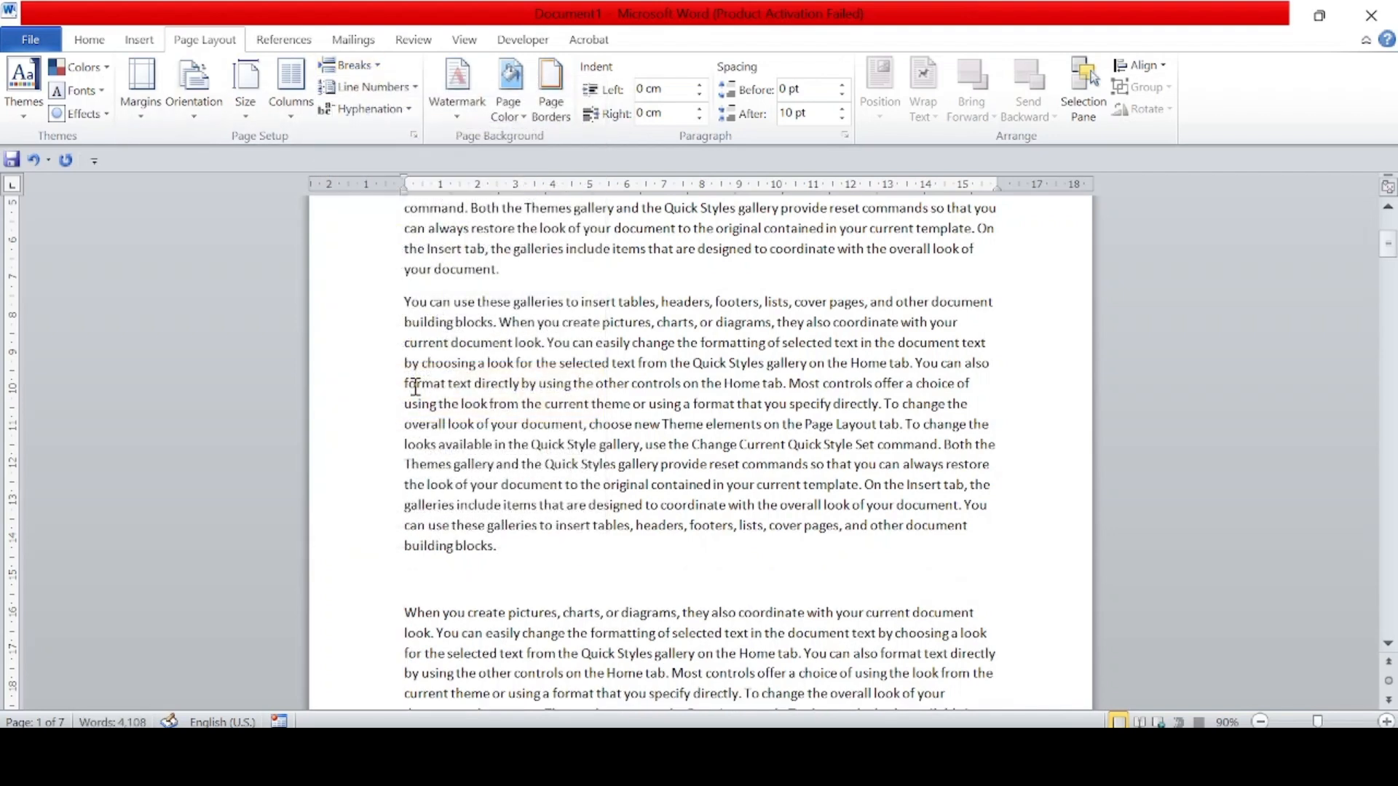
# Set the section containing the second paragraph to two columns and select its text to check its extent
pyautogui.moveTo(403, 302); pyautogui.dragTo(643, 505)
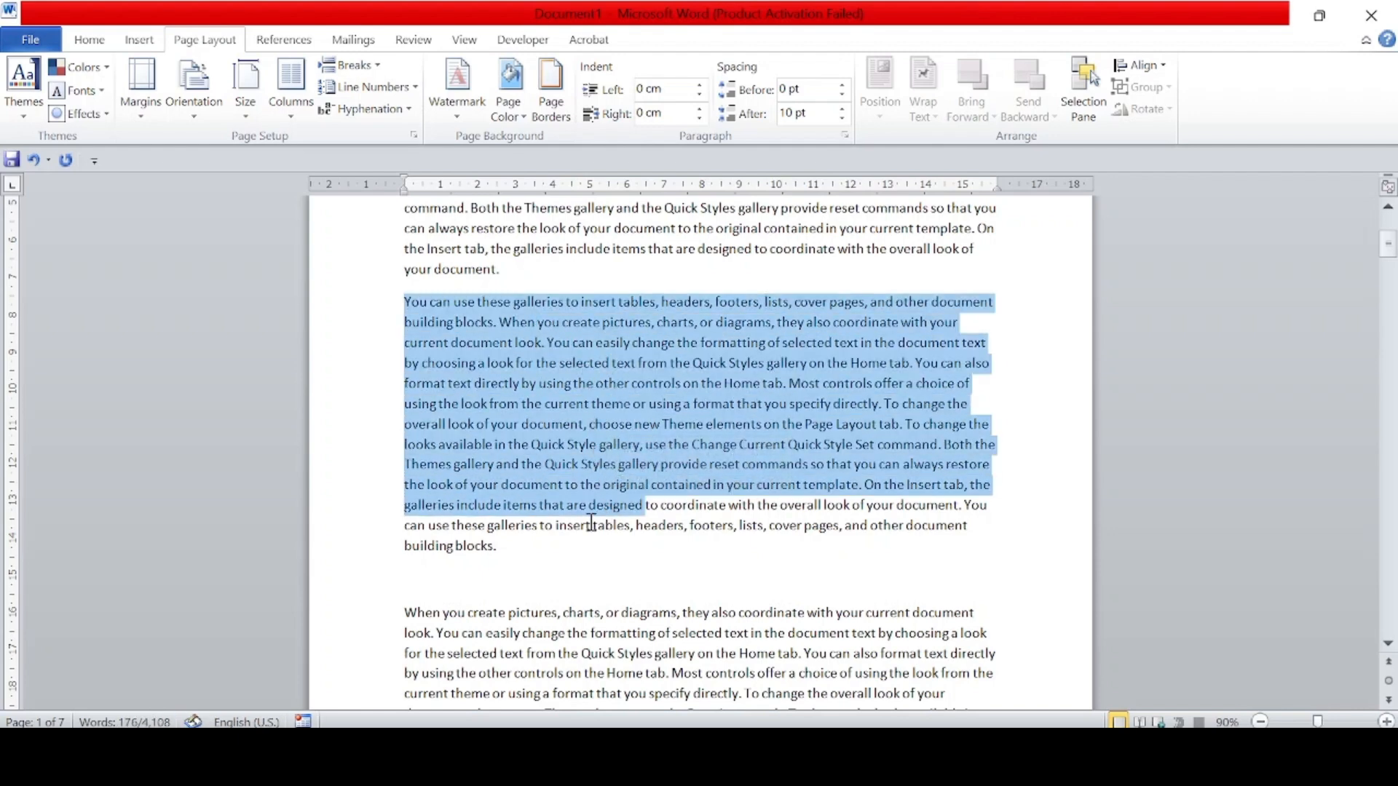
pyautogui.click(419, 319)
pyautogui.moveTo(404, 302); pyautogui.dragTo(669, 558)
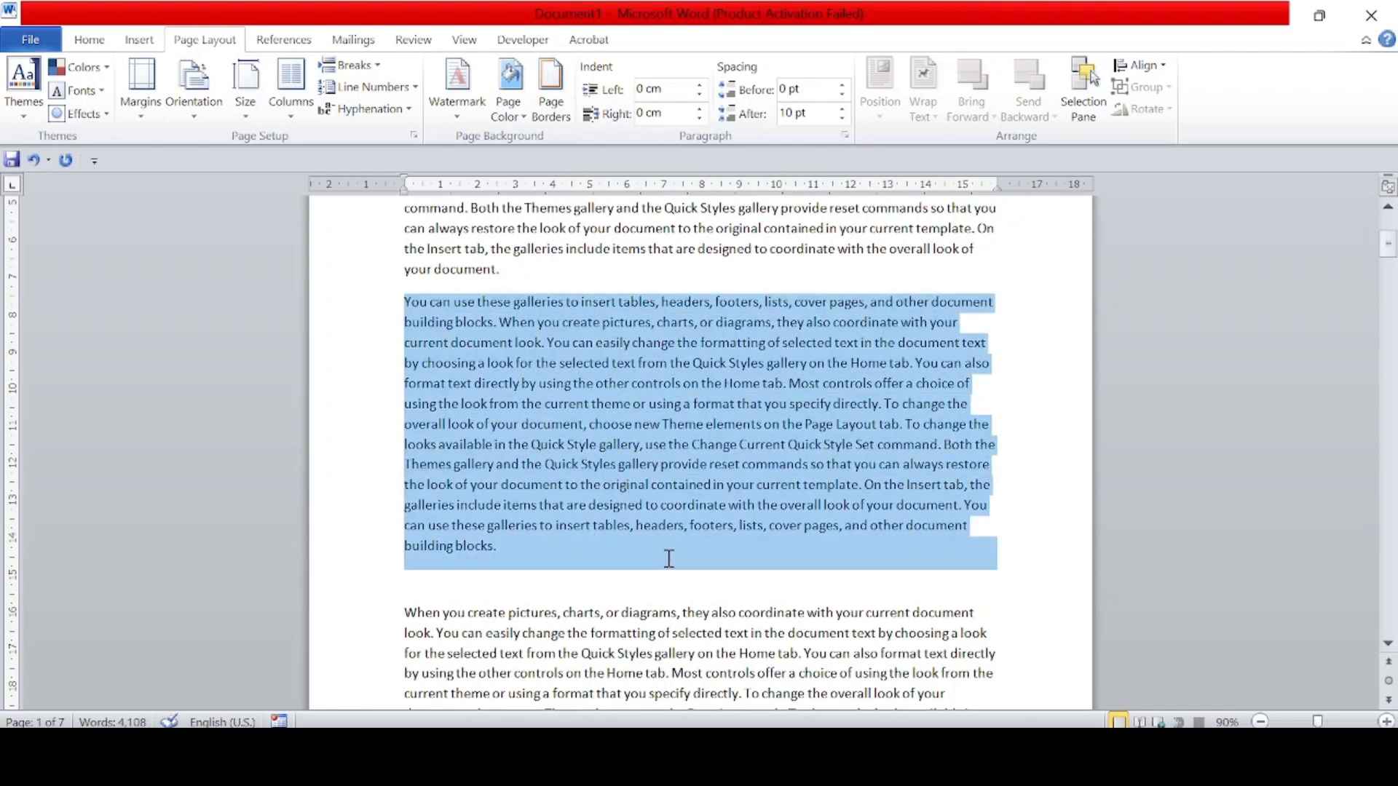
pyautogui.click(420, 319)
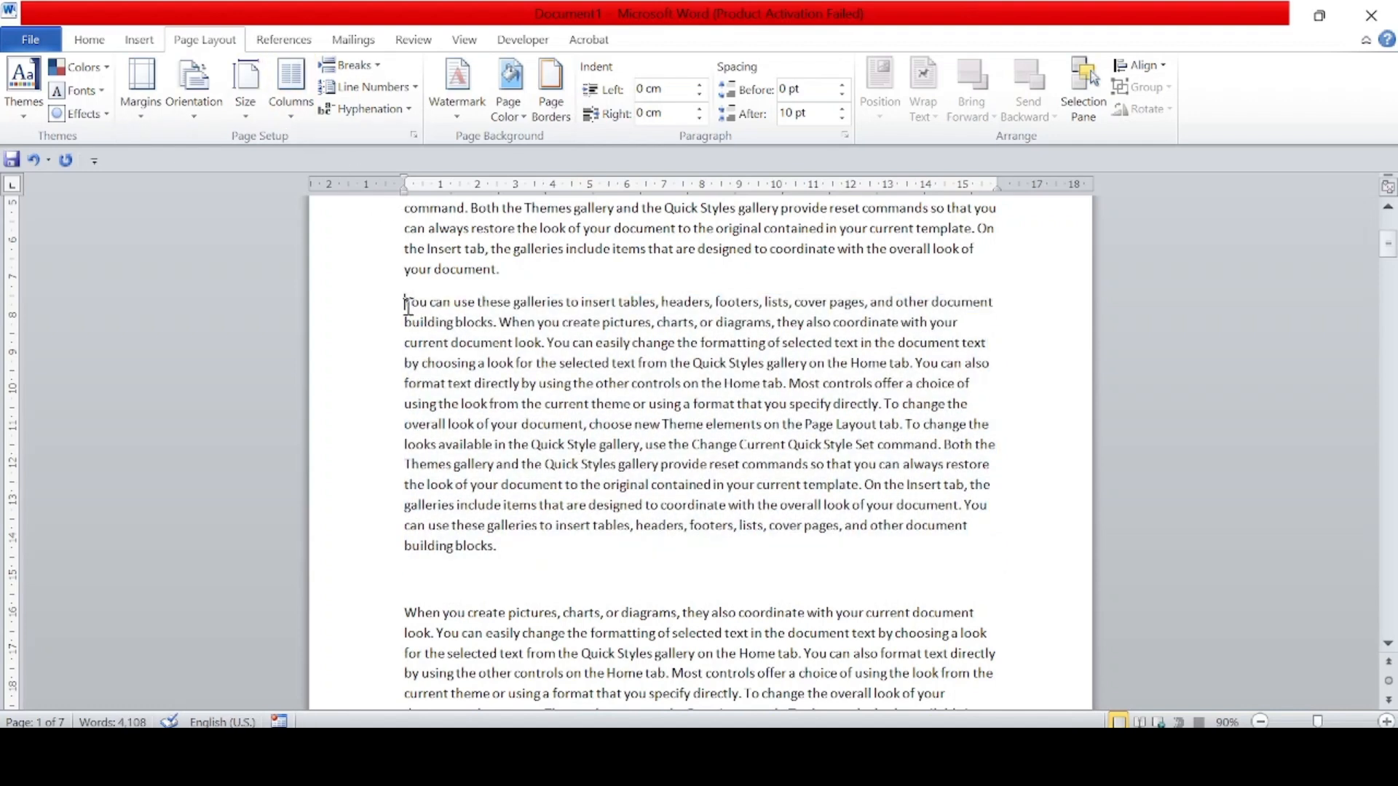
pyautogui.click(291, 115)
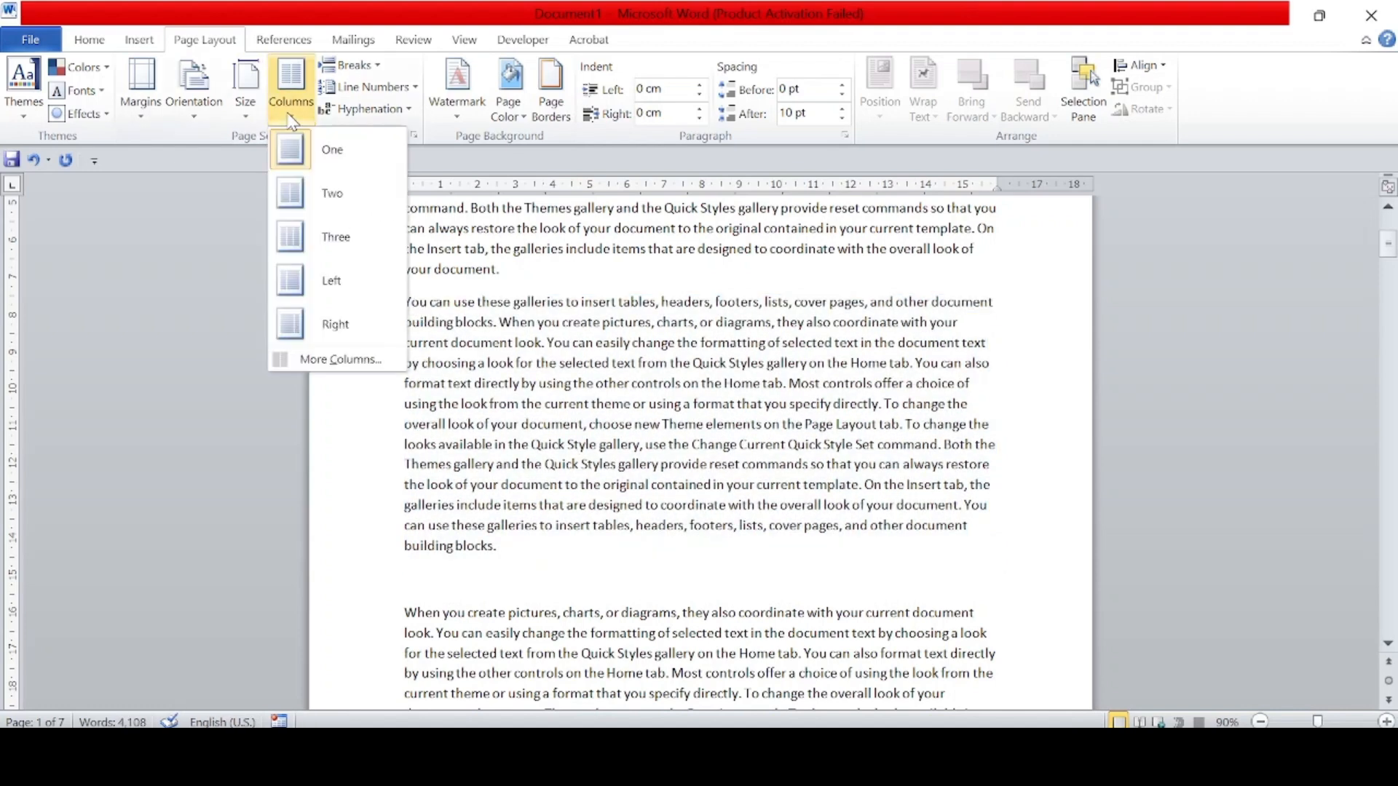
pyautogui.click(315, 199)
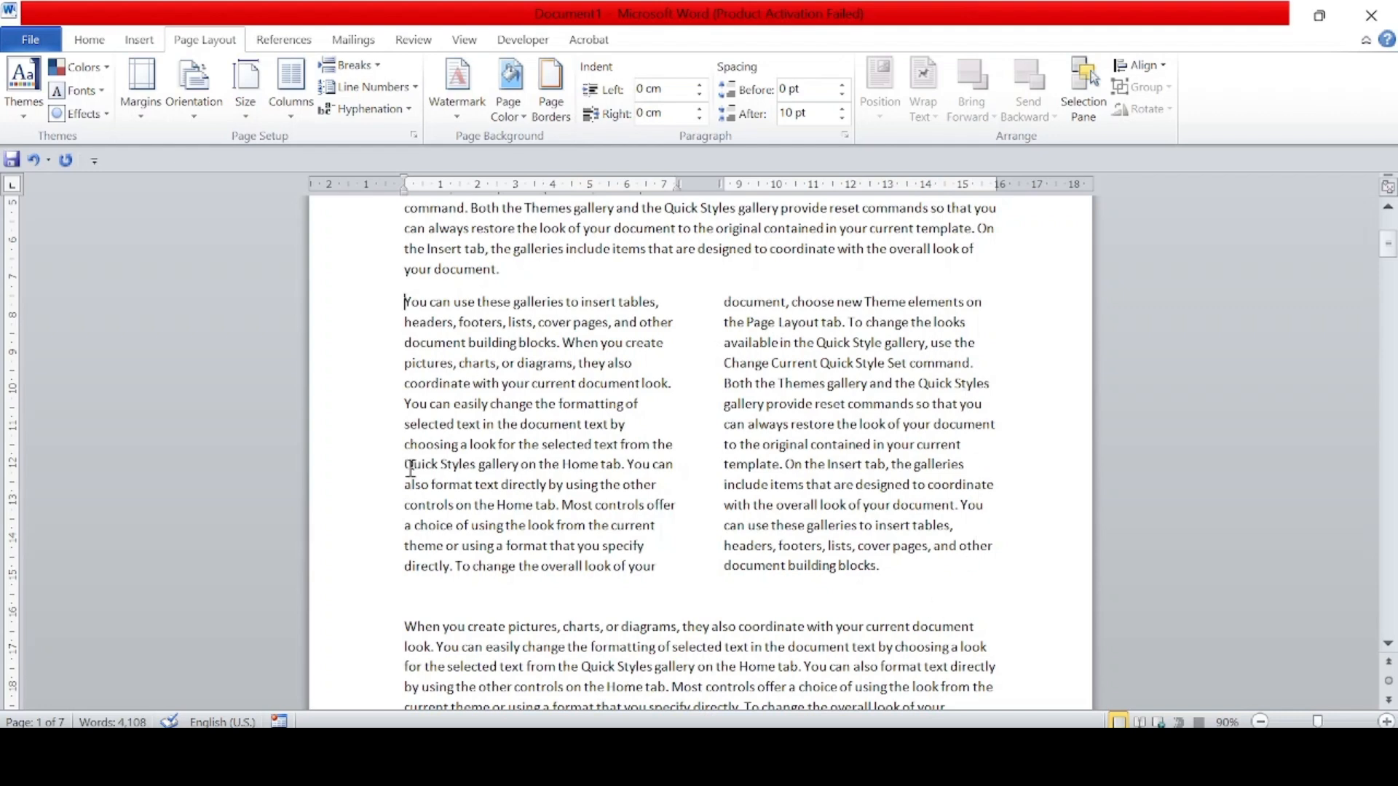
pyautogui.moveTo(402, 302); pyautogui.dragTo(965, 565)
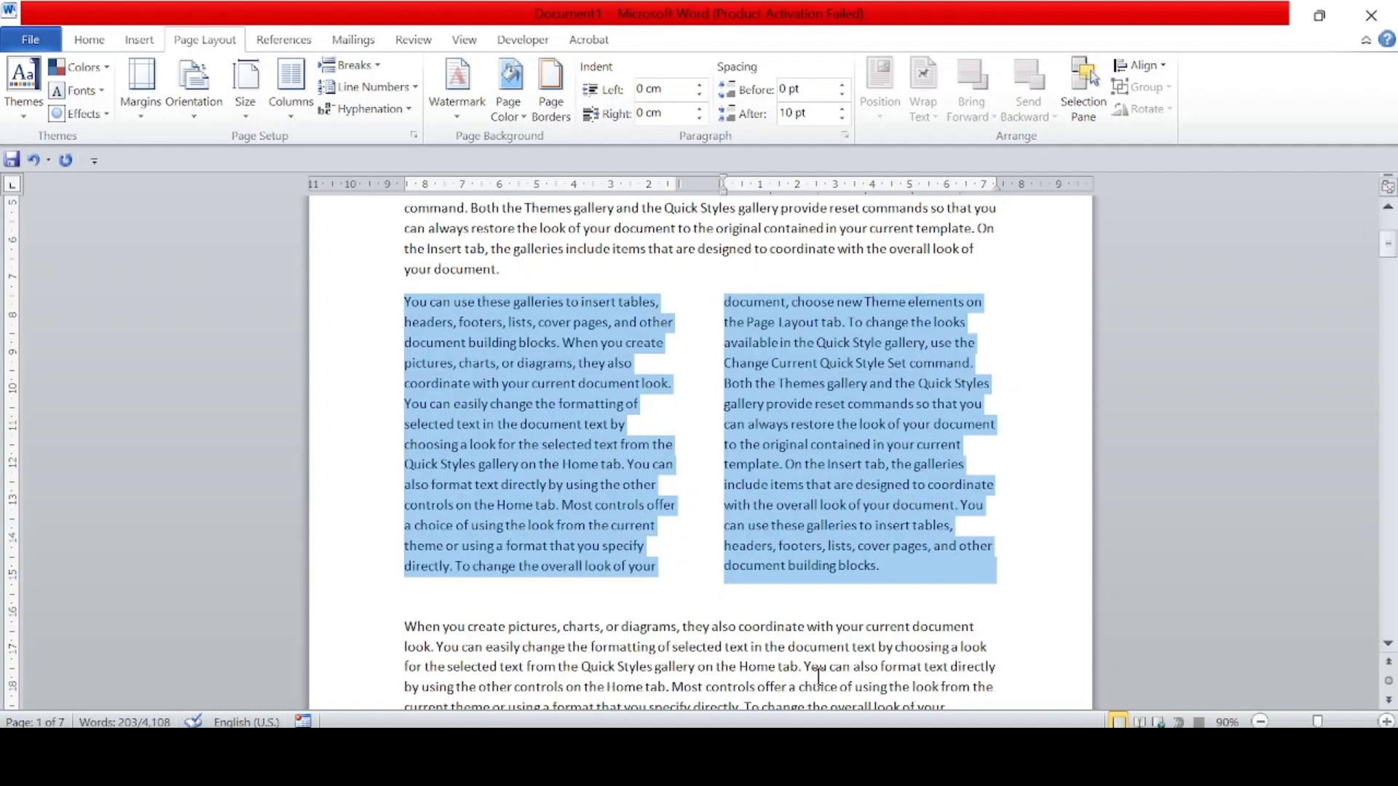
# Undo the two-column layout and the Continuous section breaks around the second paragraph
pyautogui.hotkey('ctrl', 'z')
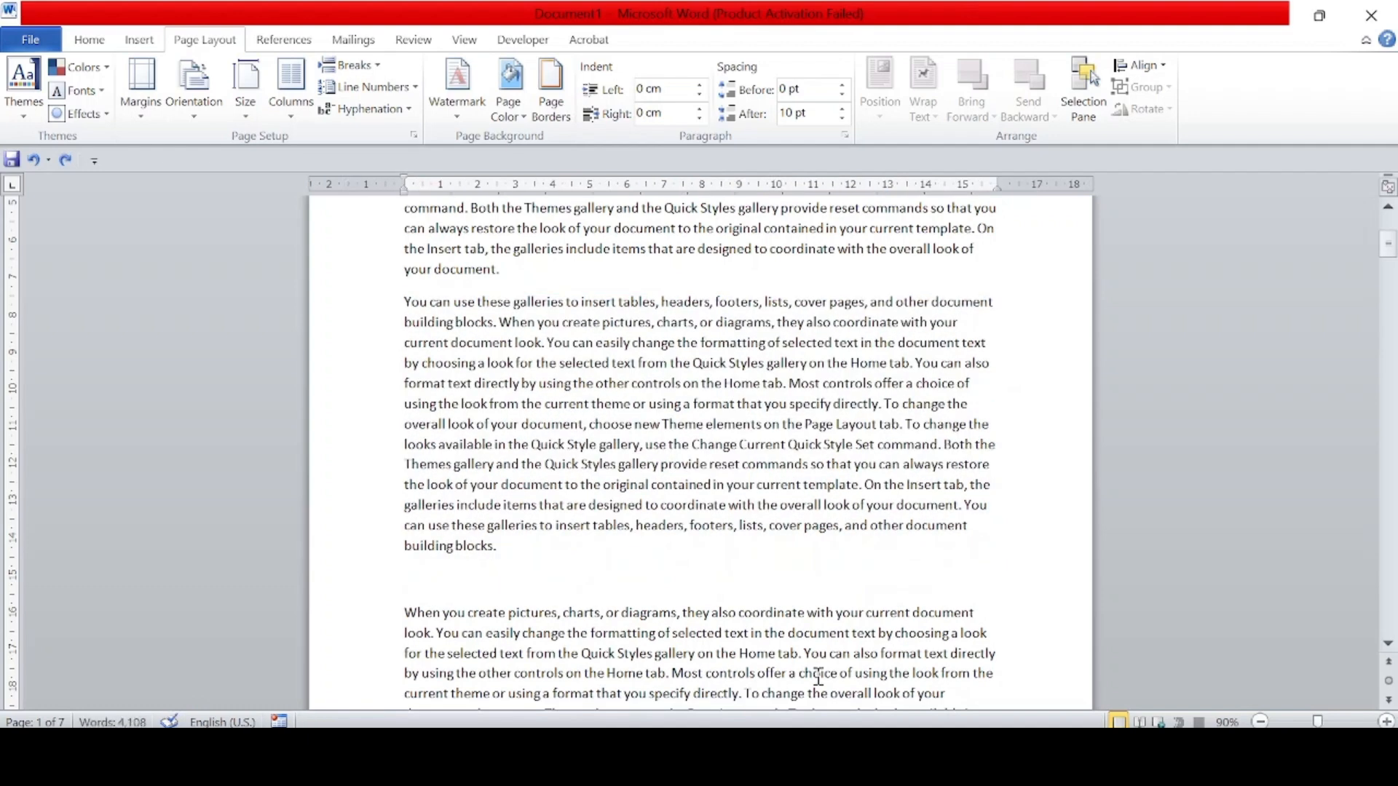
pyautogui.click(379, 67)
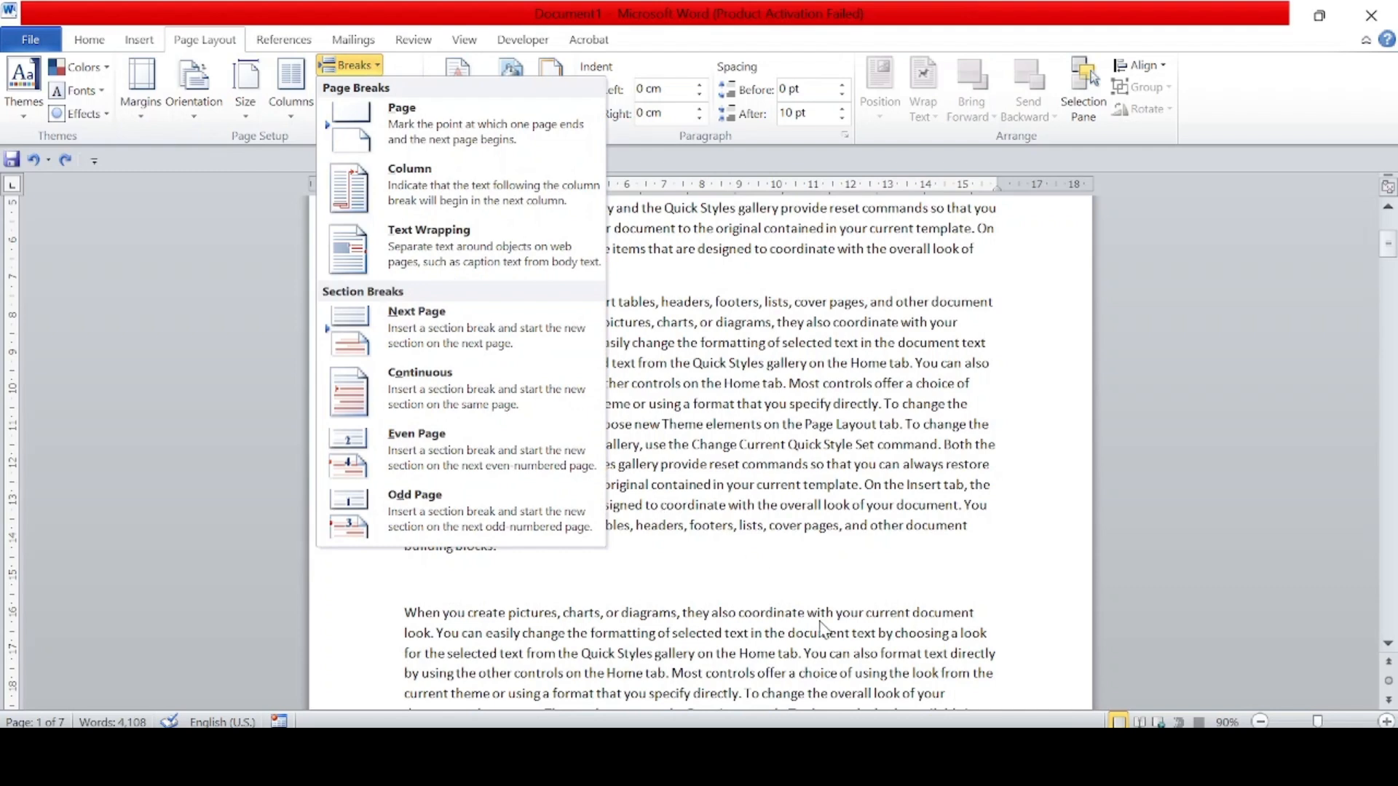
pyautogui.click(704, 519)
pyautogui.rightClick(704, 518)
pyautogui.press('Escape')
pyautogui.scroll(-4, 568, 470)
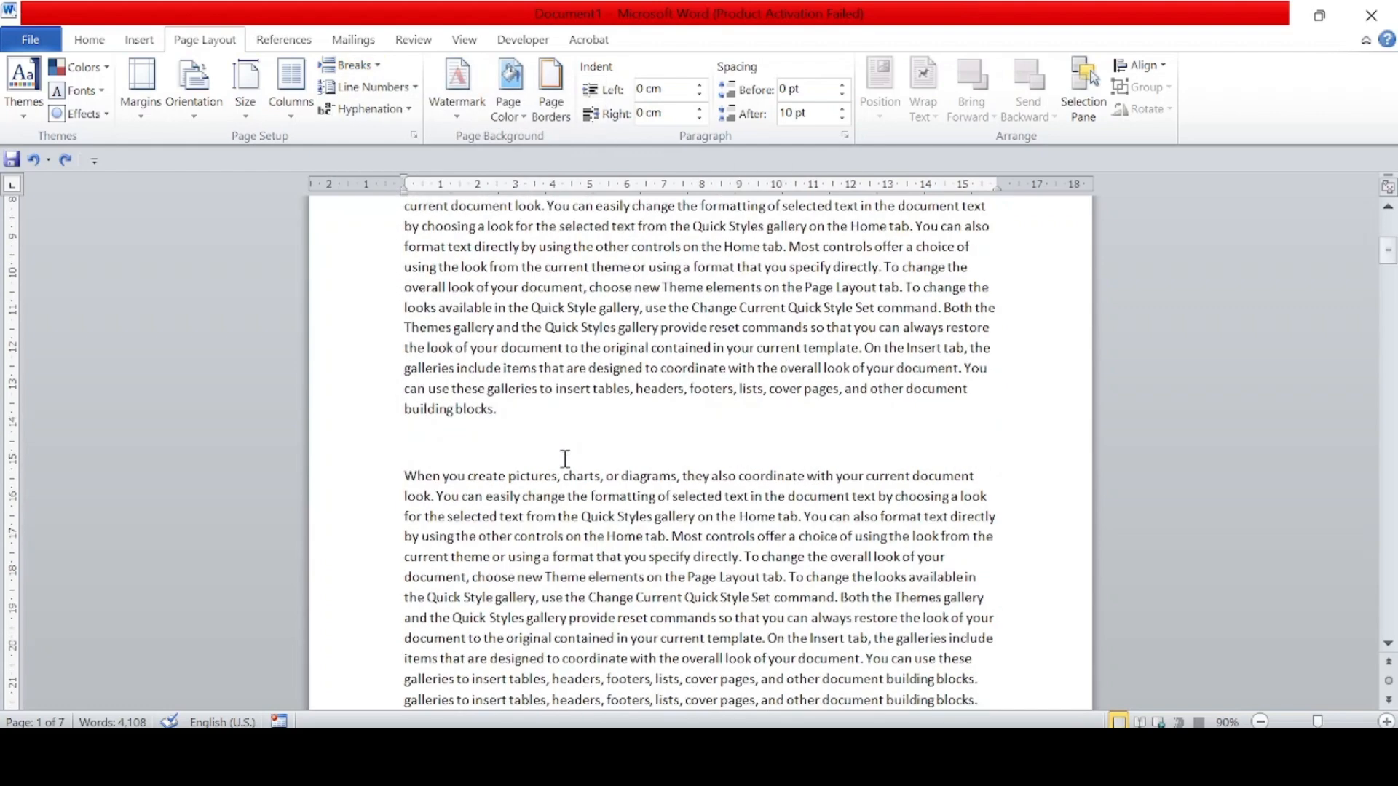
pyautogui.hotkey('ctrl', 'z')
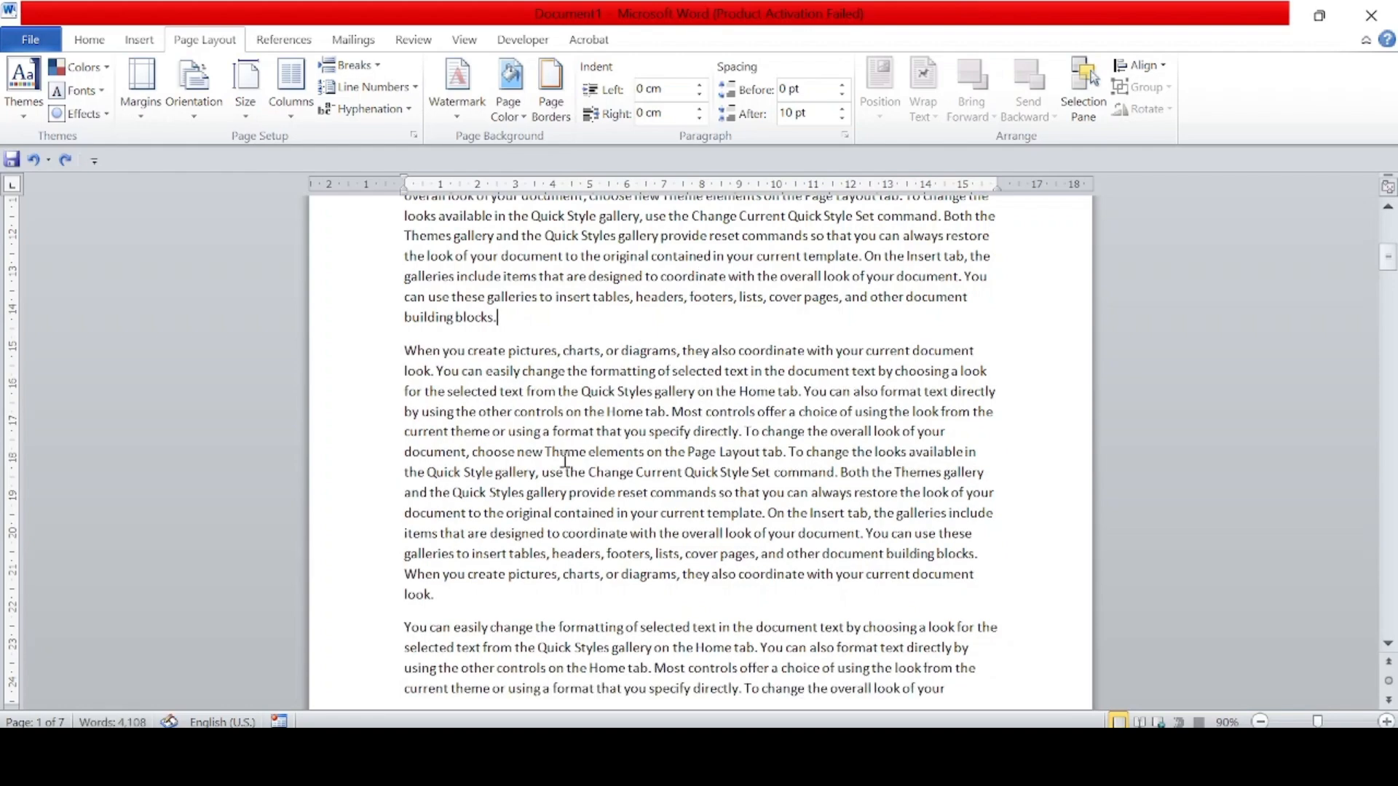
pyautogui.scroll(4, 565, 459)
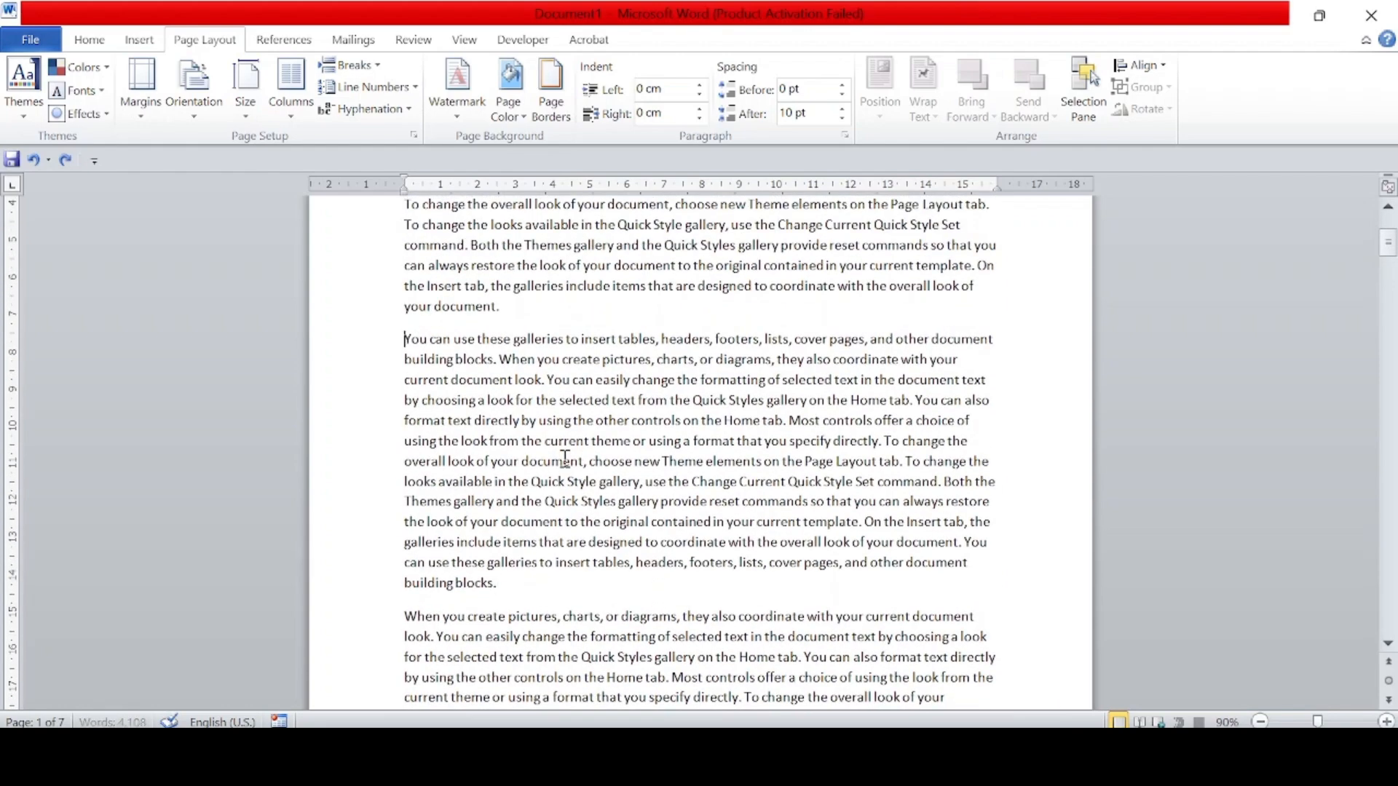
# Insert a Next Page section break at the end of the first page's text, after "overall look of your"
pyautogui.scroll(-10, 565, 459)
pyautogui.scroll(-1, 565, 459)
pyautogui.scroll(3, 565, 459)
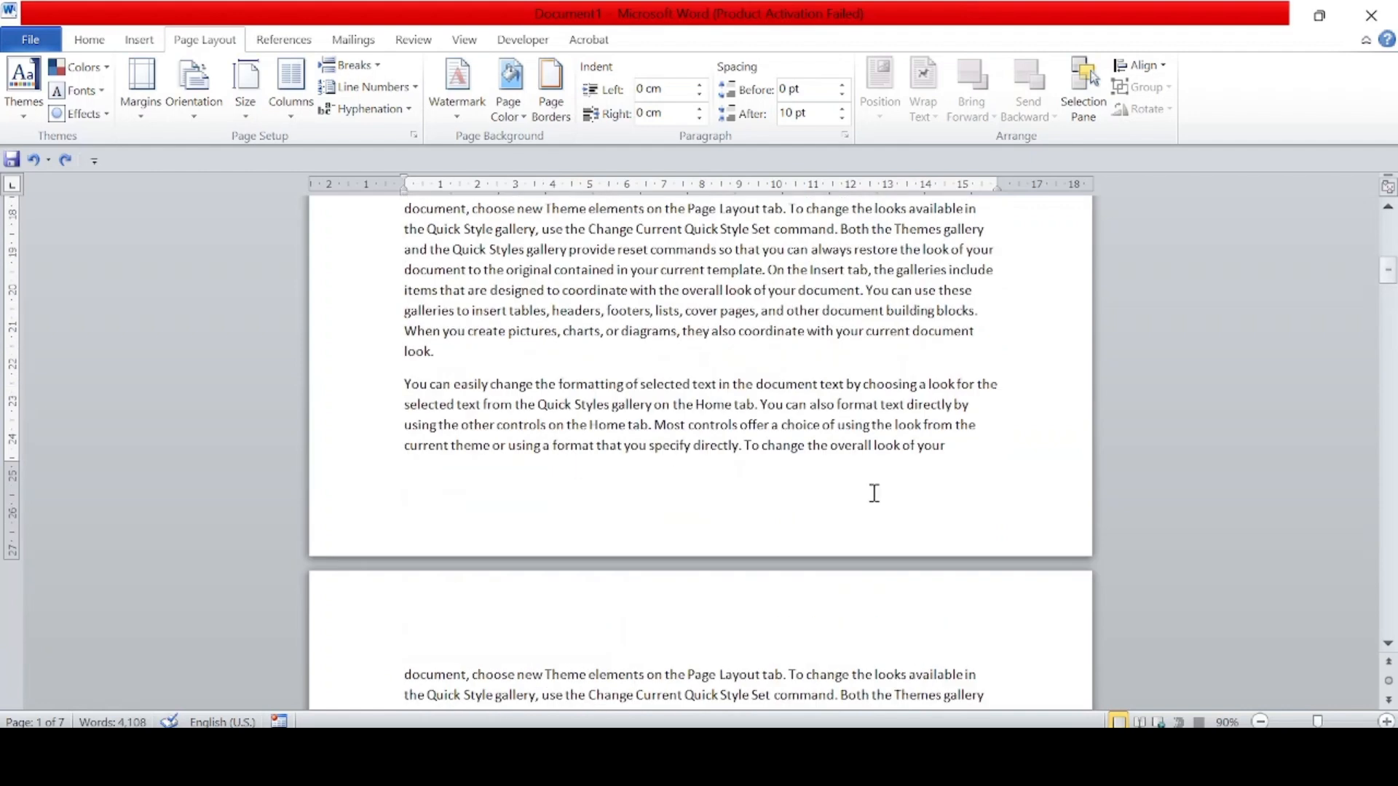
pyautogui.click(951, 450)
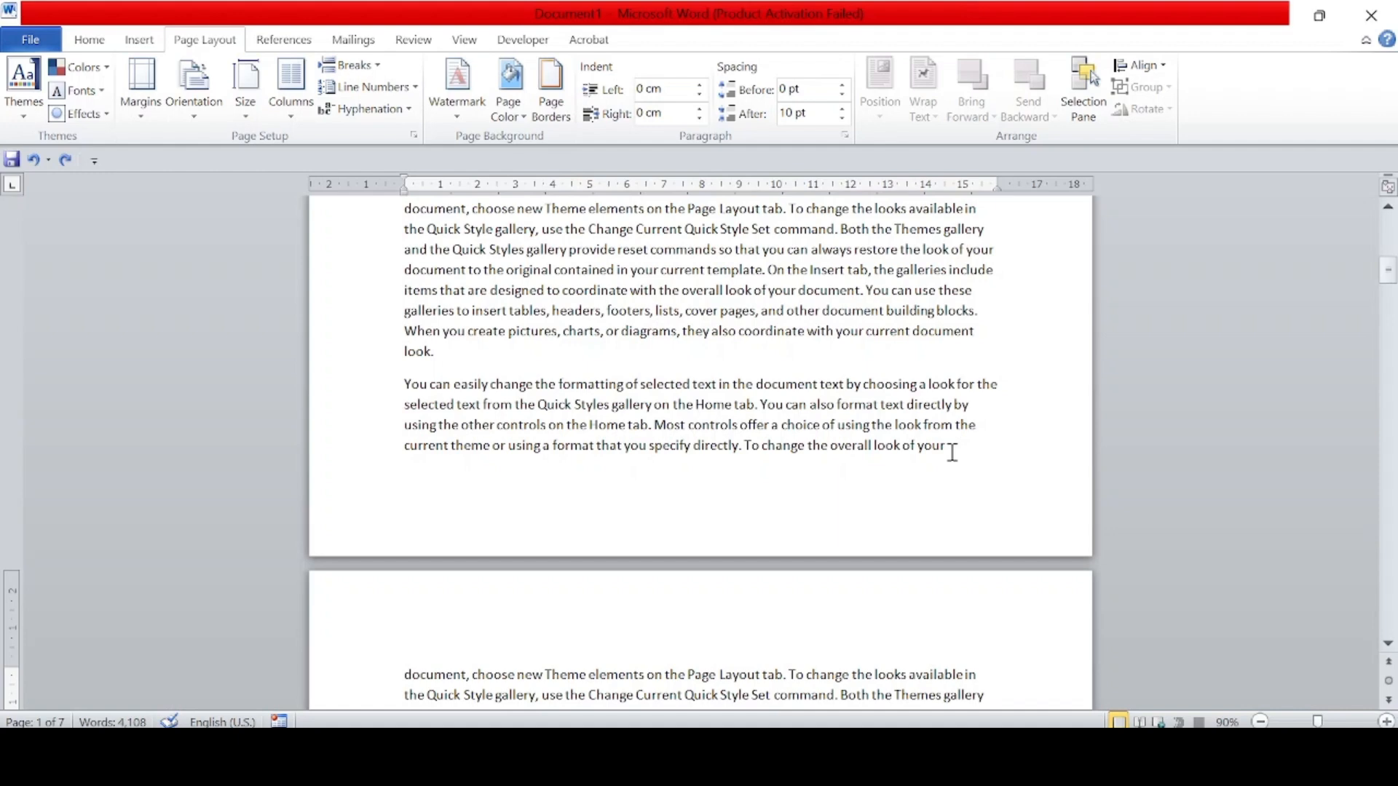
pyautogui.click(416, 673)
pyautogui.click(960, 450)
pyautogui.click(373, 67)
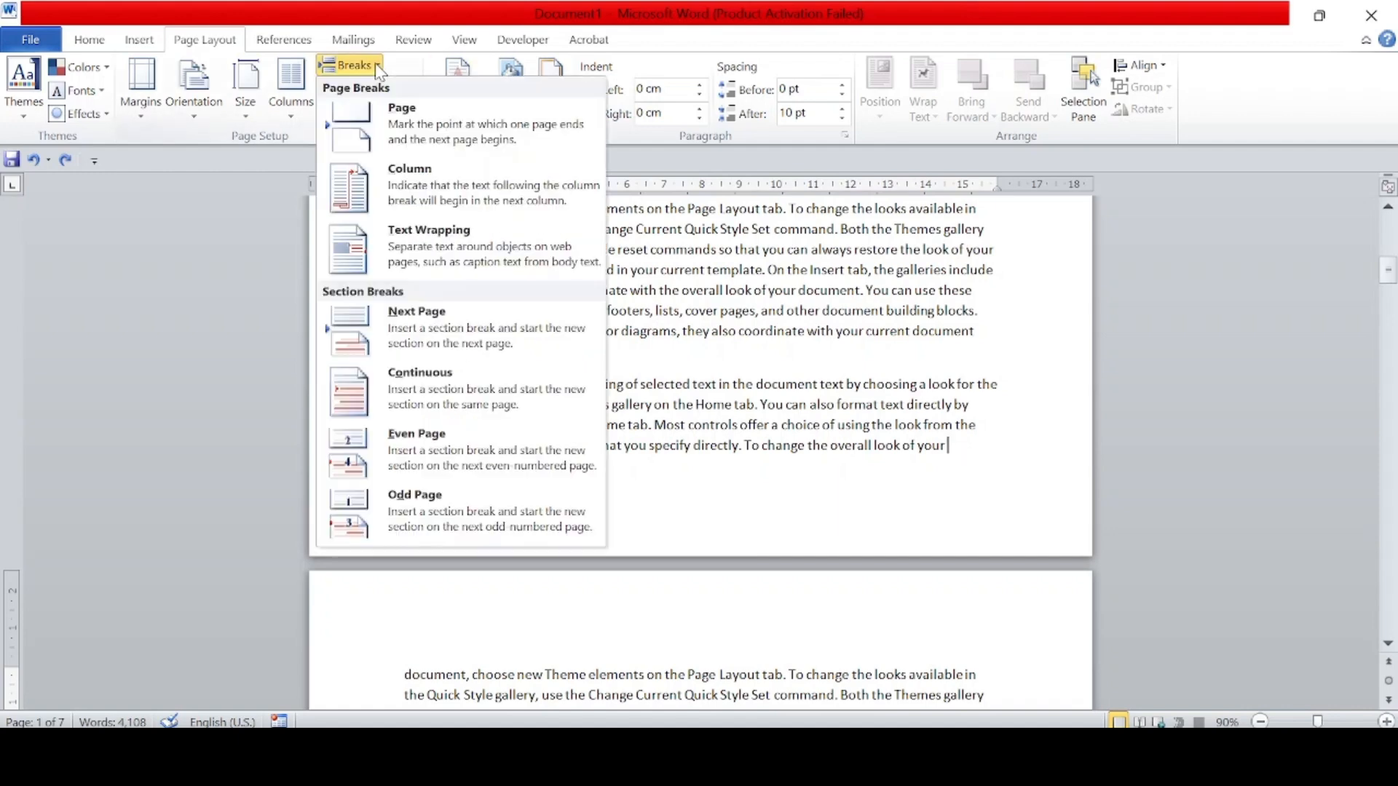
pyautogui.click(409, 321)
pyautogui.scroll(-3, 543, 481)
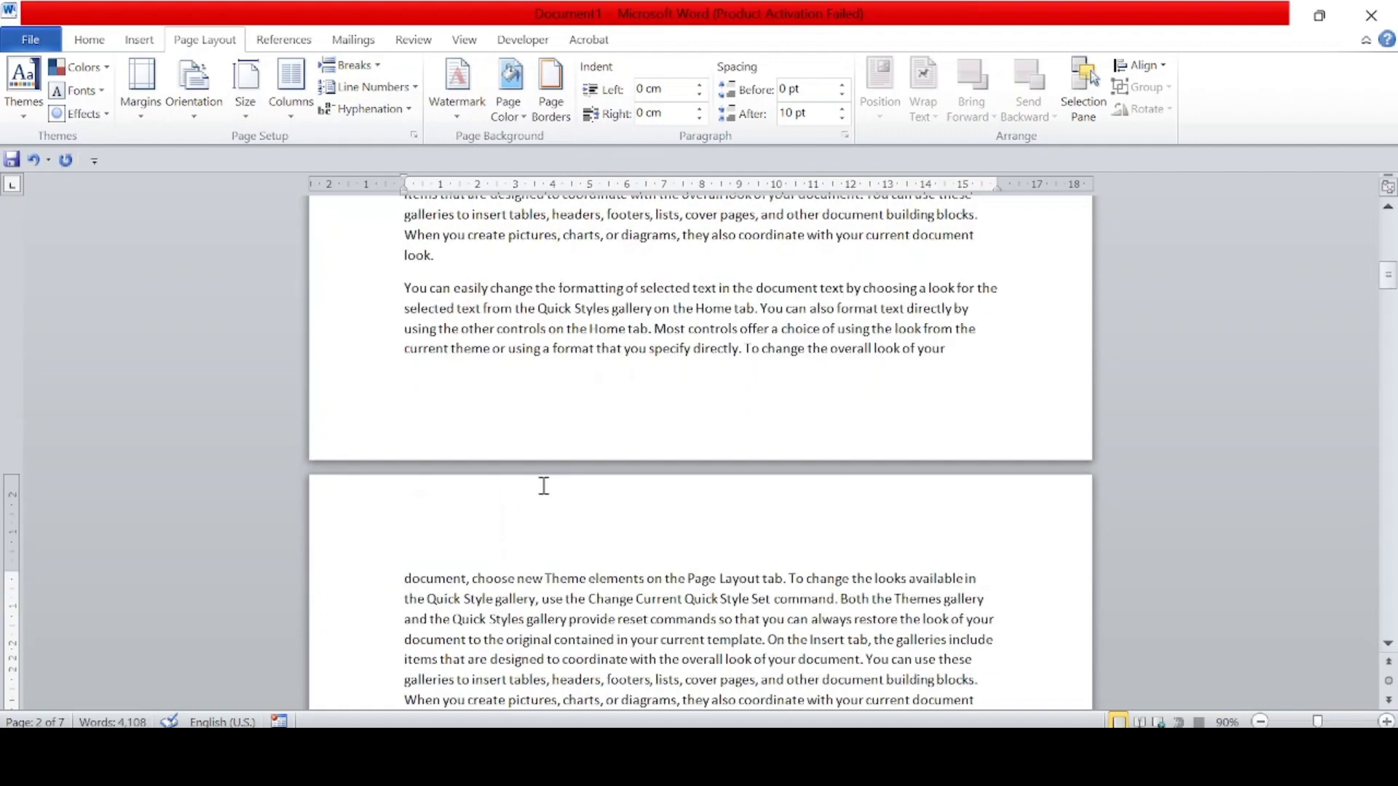
# Check the section labels in the first page's footer area, close the footer view, and show the formatting marks
pyautogui.doubleClick(562, 402)
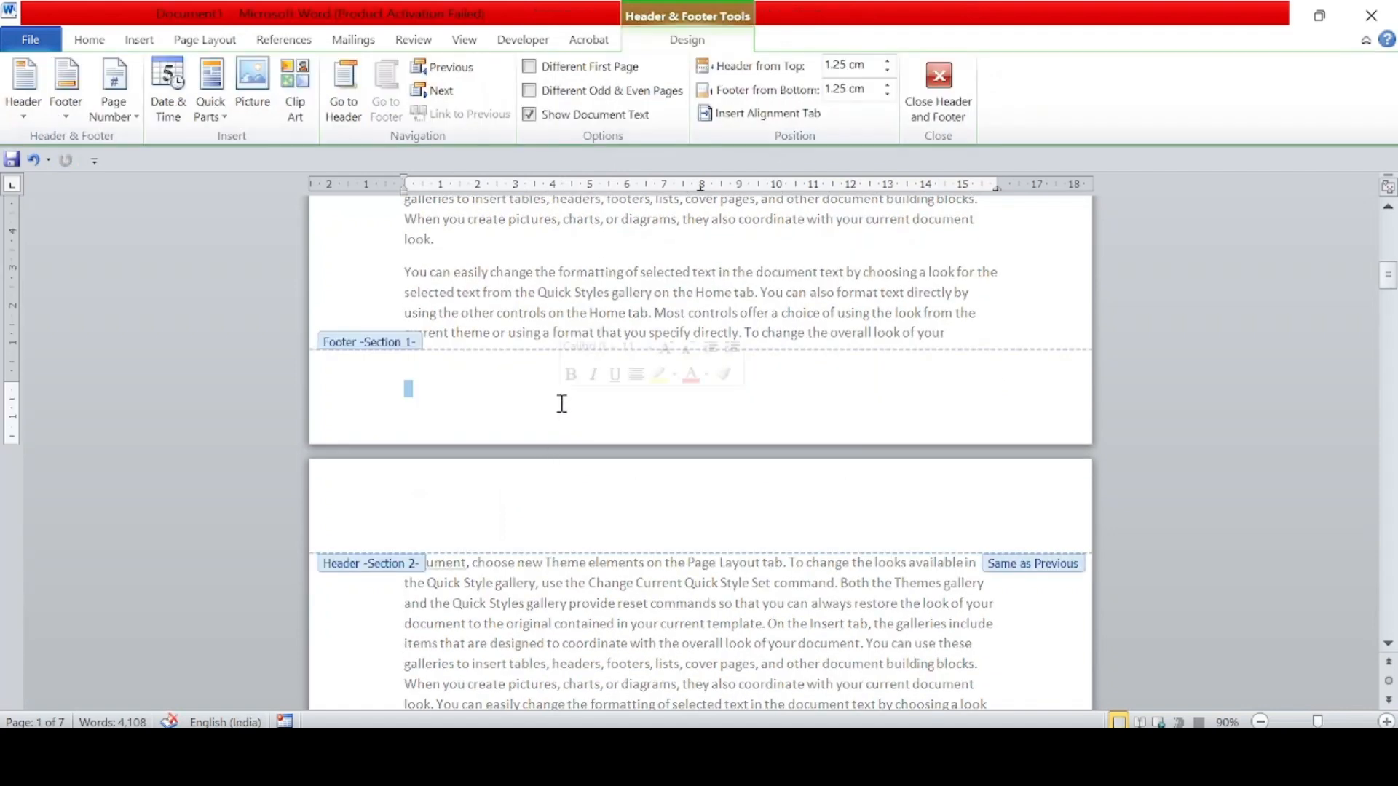
pyautogui.press('Escape')
pyautogui.click(601, 73)
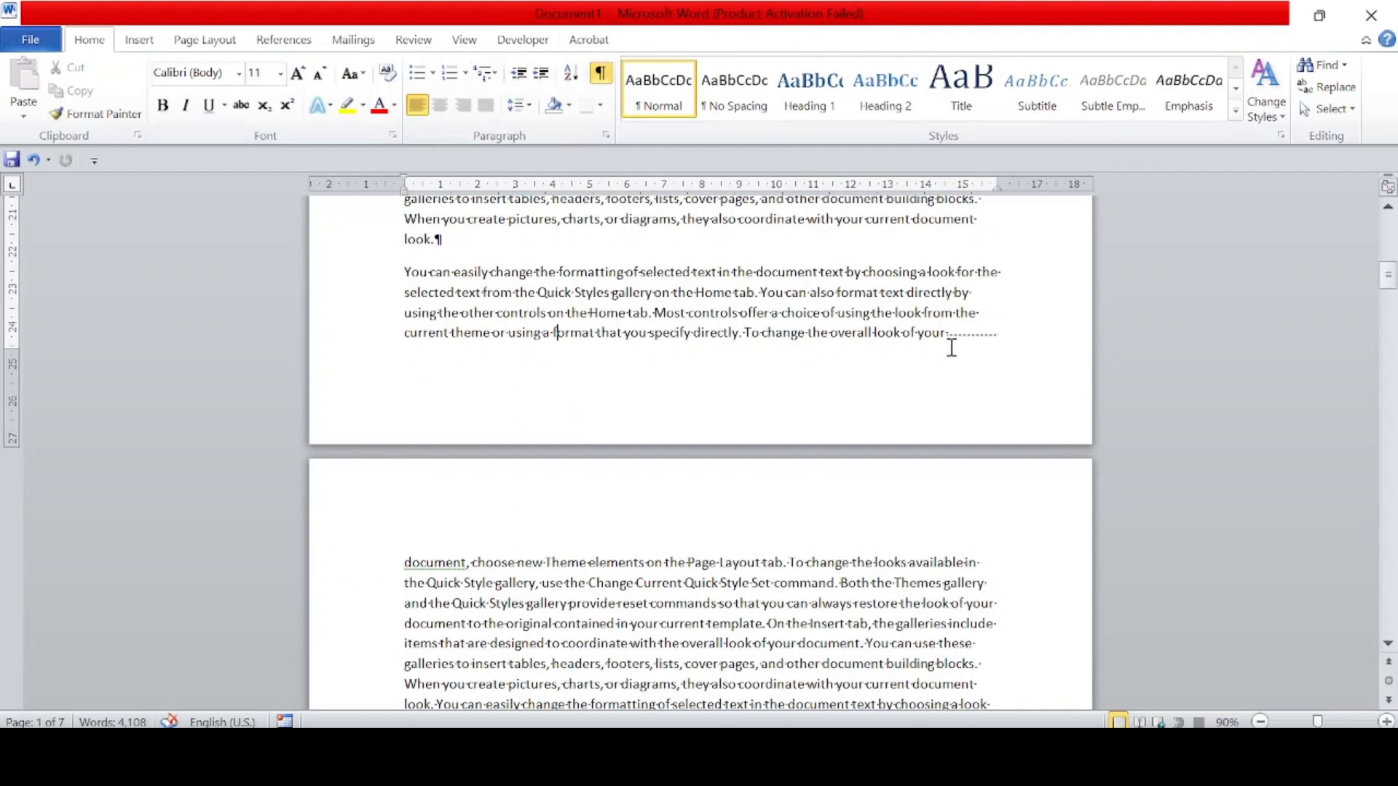
# Examine the section break mark at the end of the first page's text and how the text continues on the following pages
pyautogui.scroll(5, 952, 346)
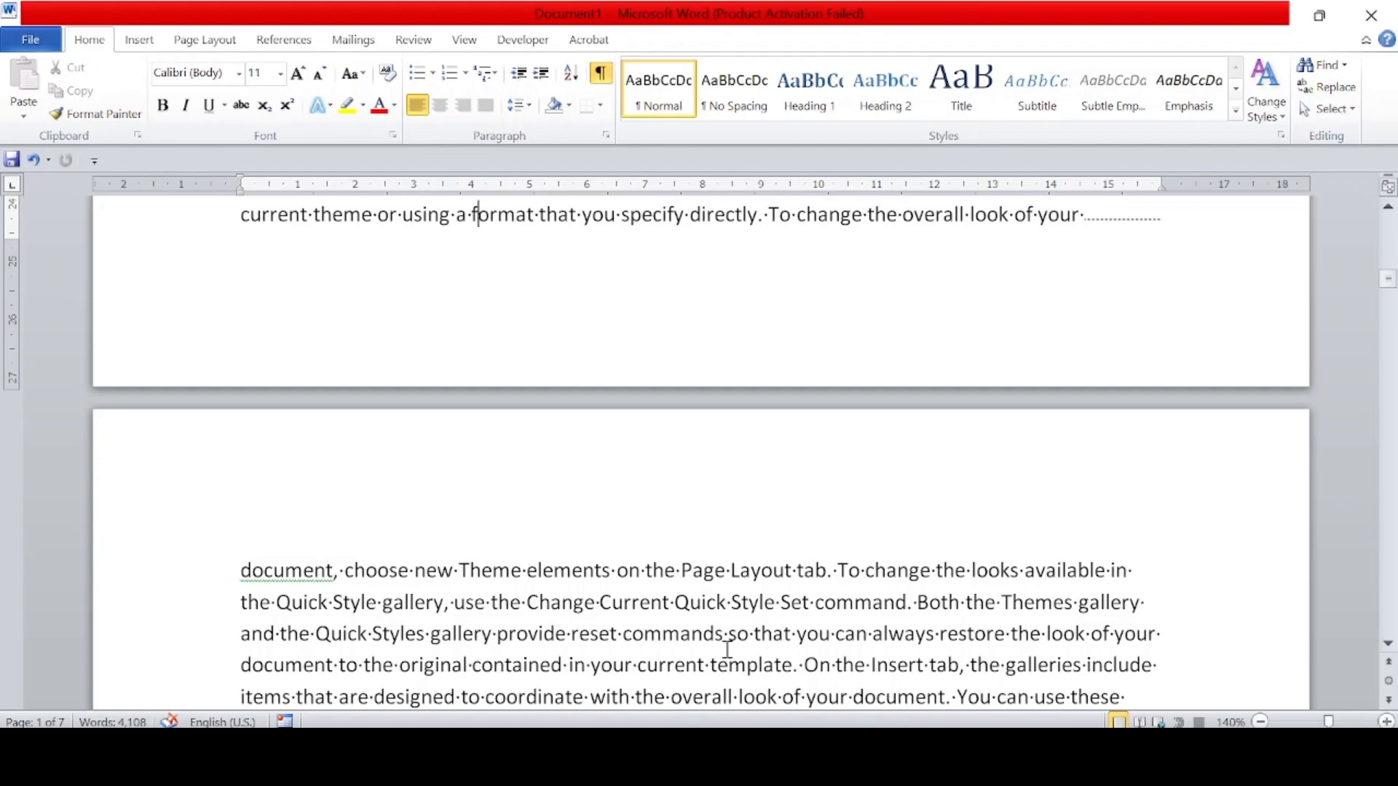
pyautogui.scroll(-10, 727, 649)
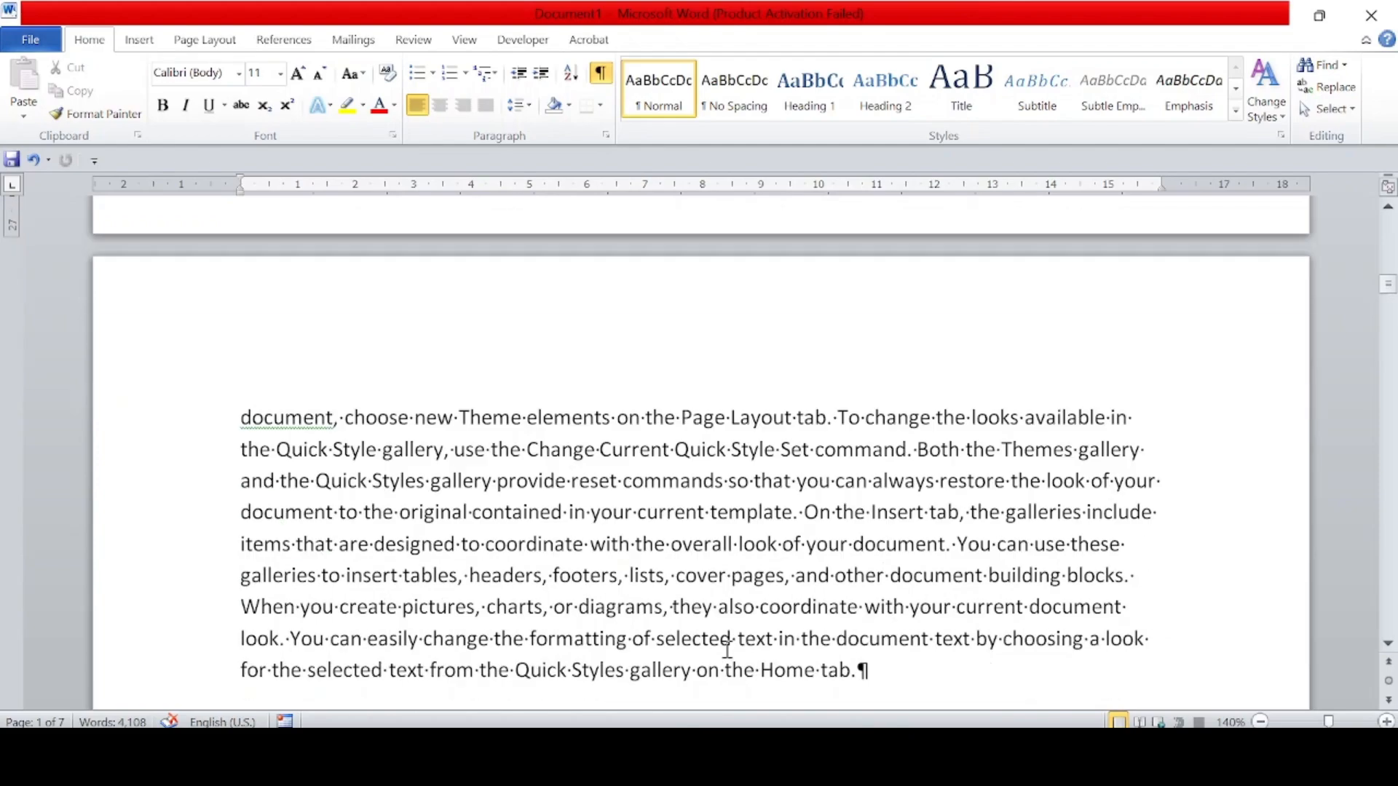
pyautogui.scroll(-15, 727, 649)
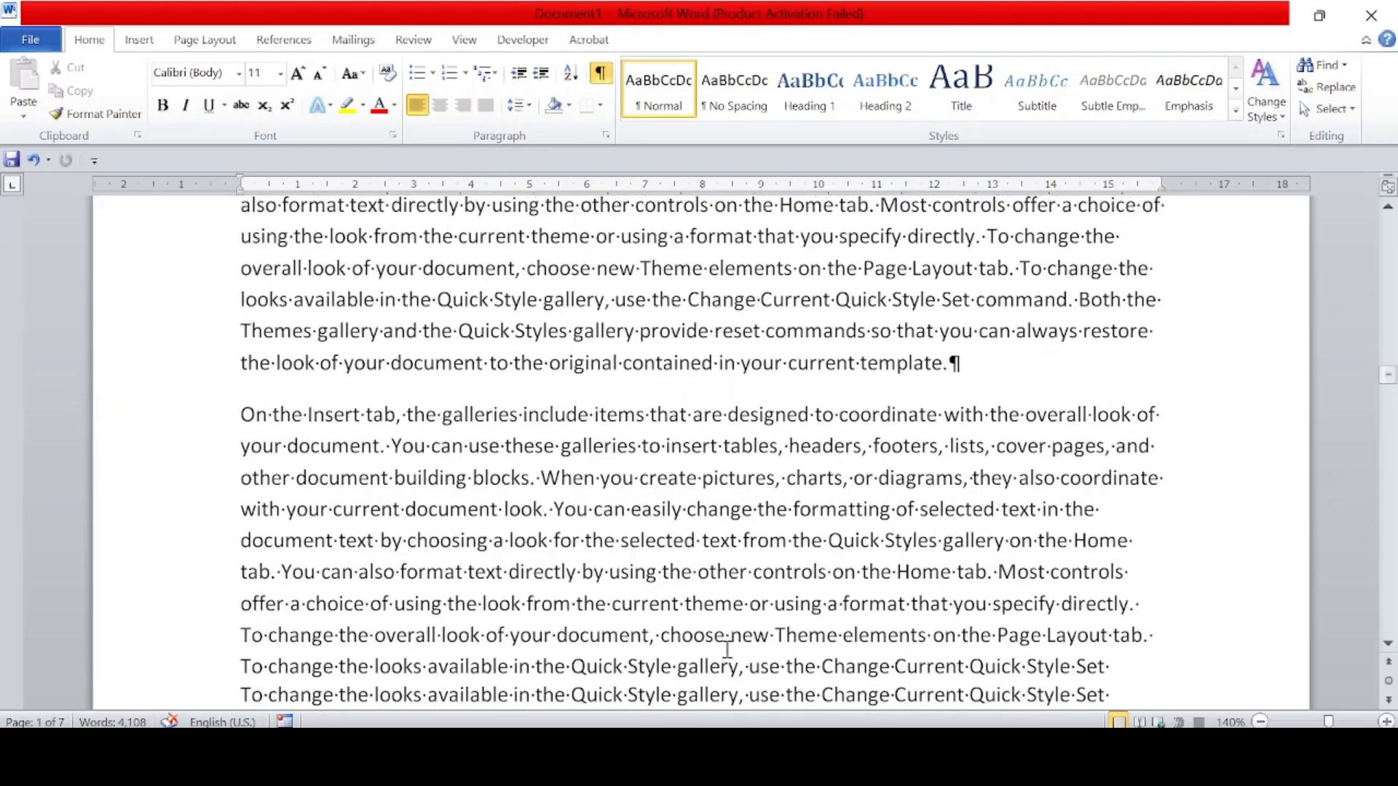
pyautogui.scroll(-15, 727, 649)
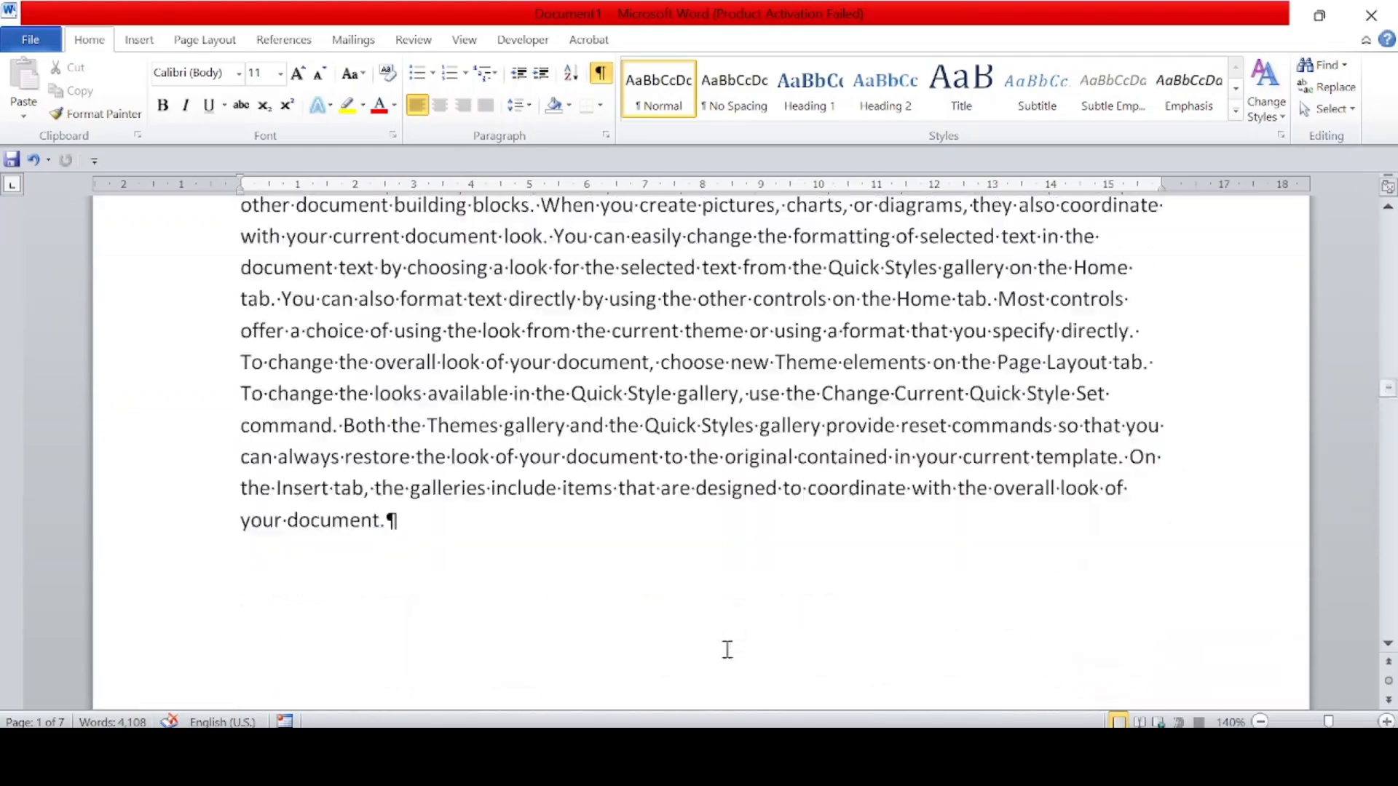
pyautogui.scroll(-4, 726, 648)
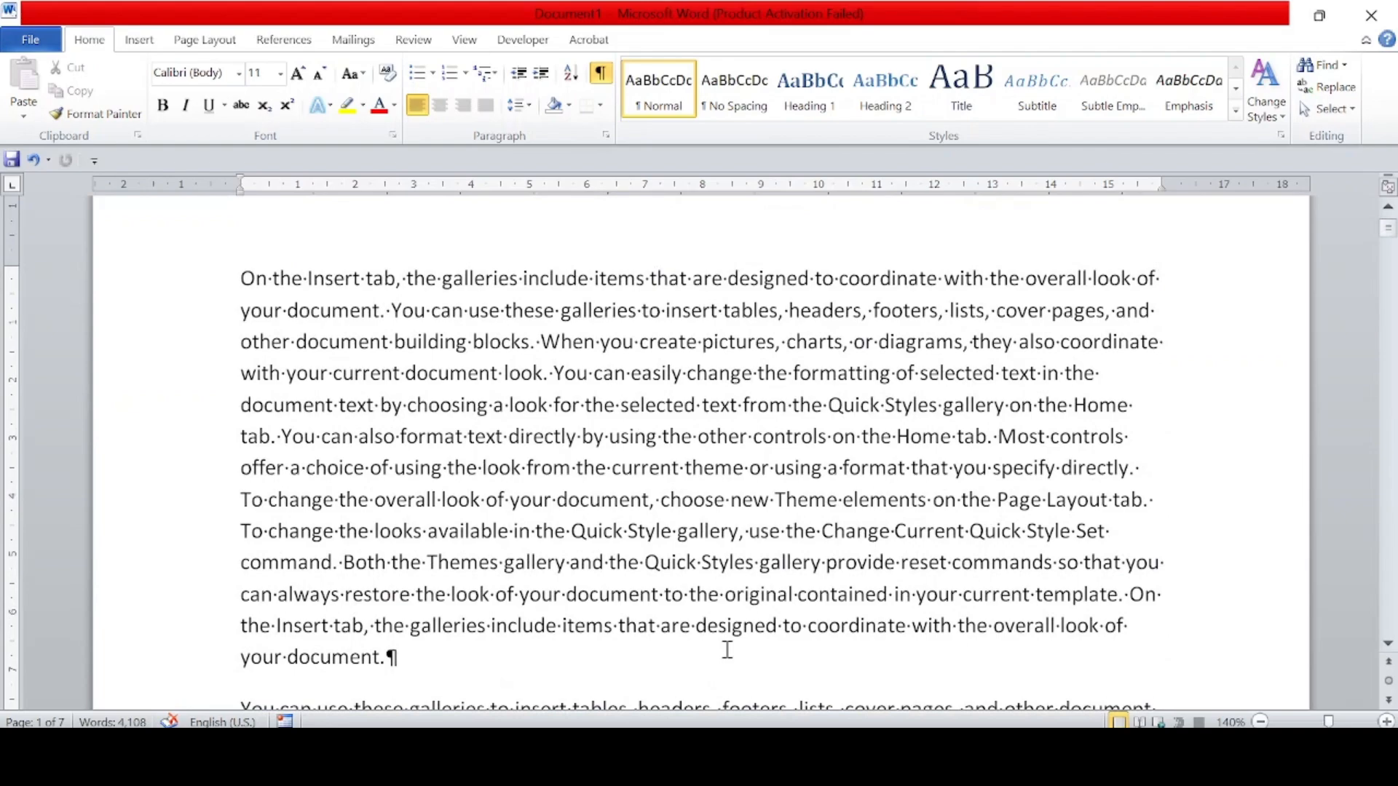
pyautogui.scroll(-15, 727, 649)
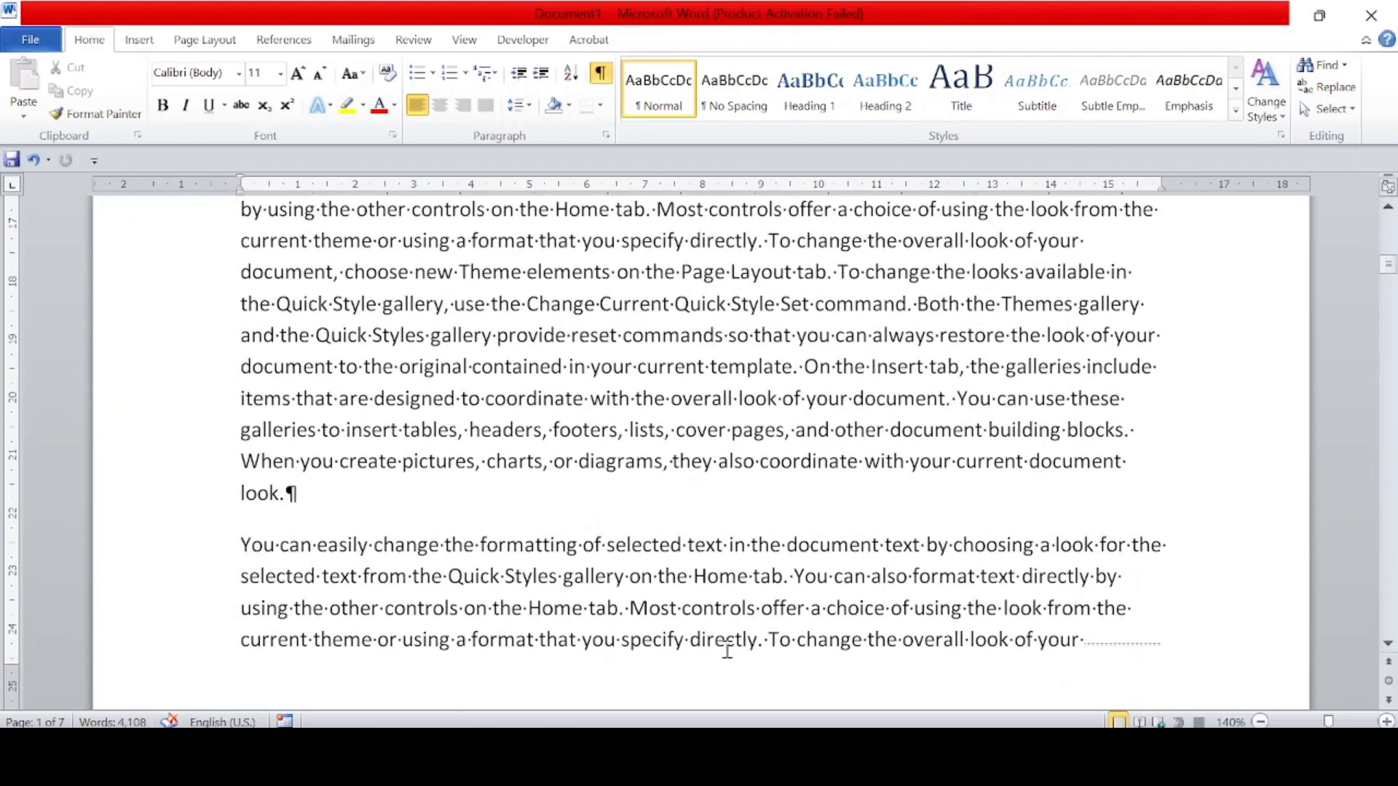
pyautogui.scroll(-3, 727, 651)
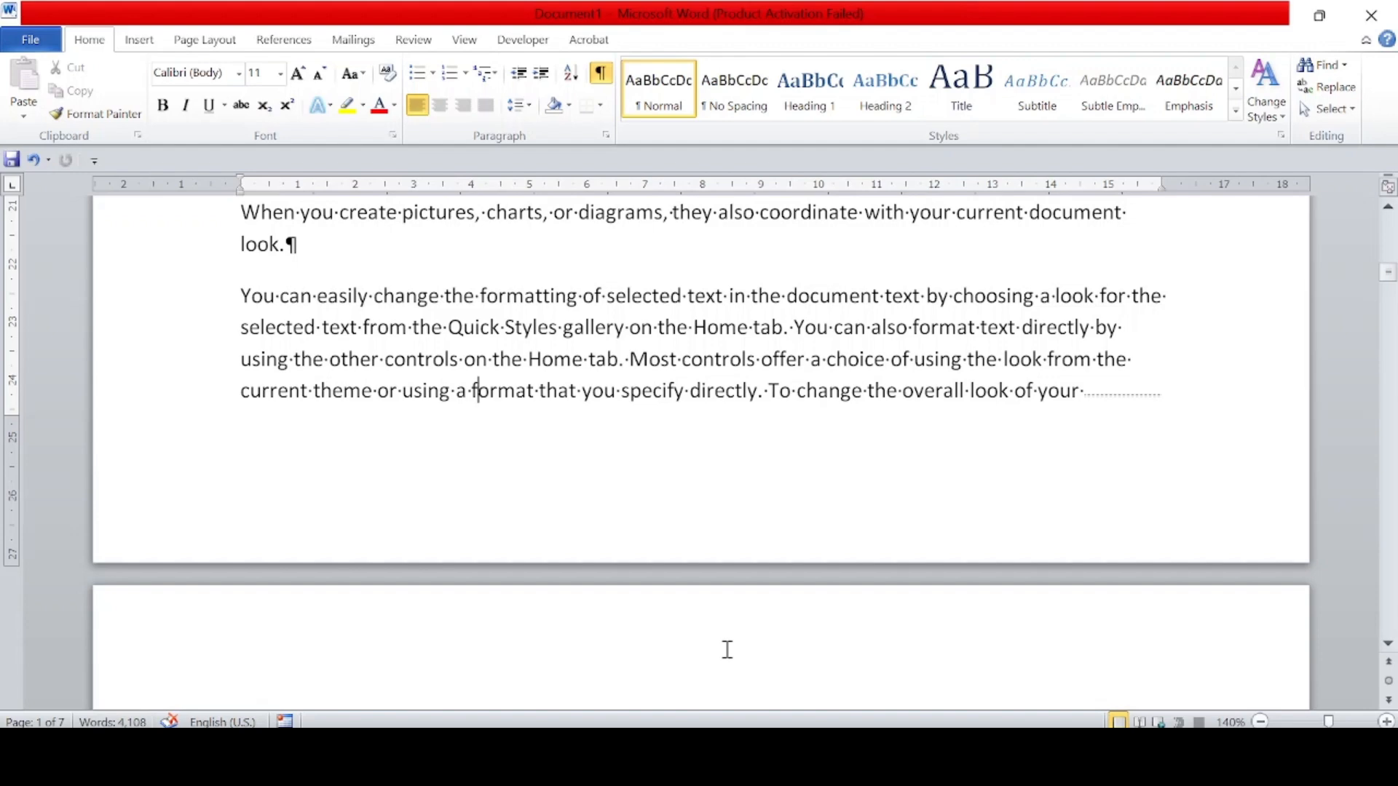
pyautogui.scroll(-2, 727, 649)
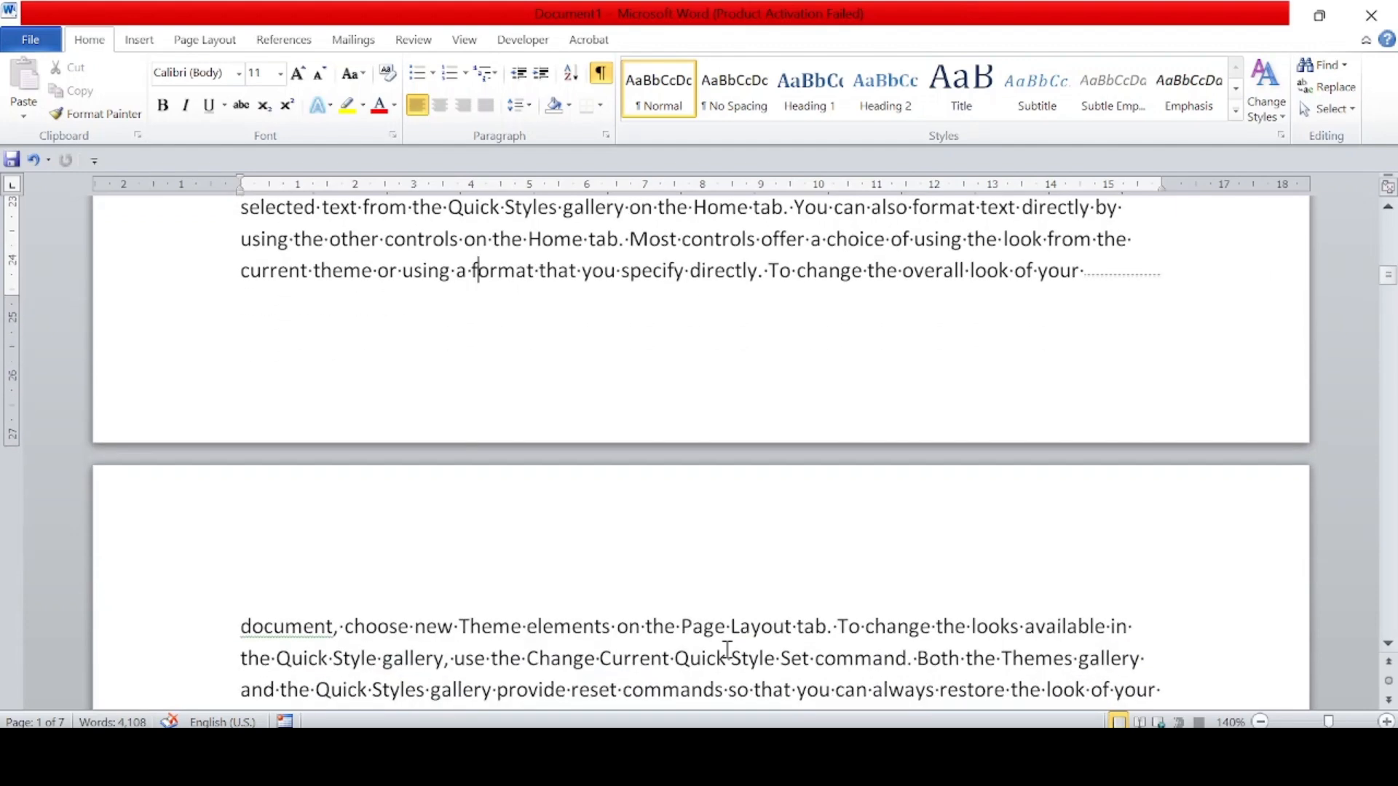
pyautogui.scroll(1, 727, 649)
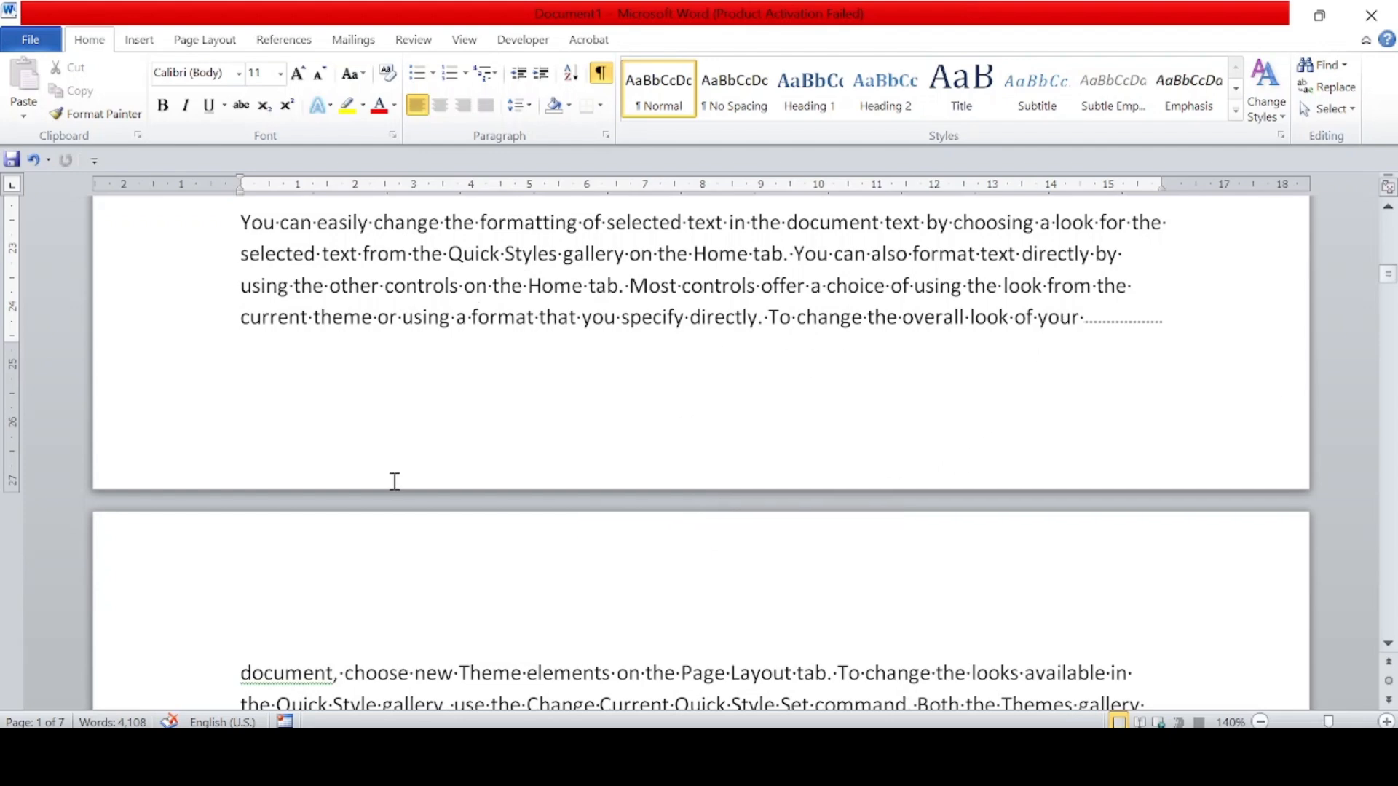
pyautogui.scroll(-5, 661, 527)
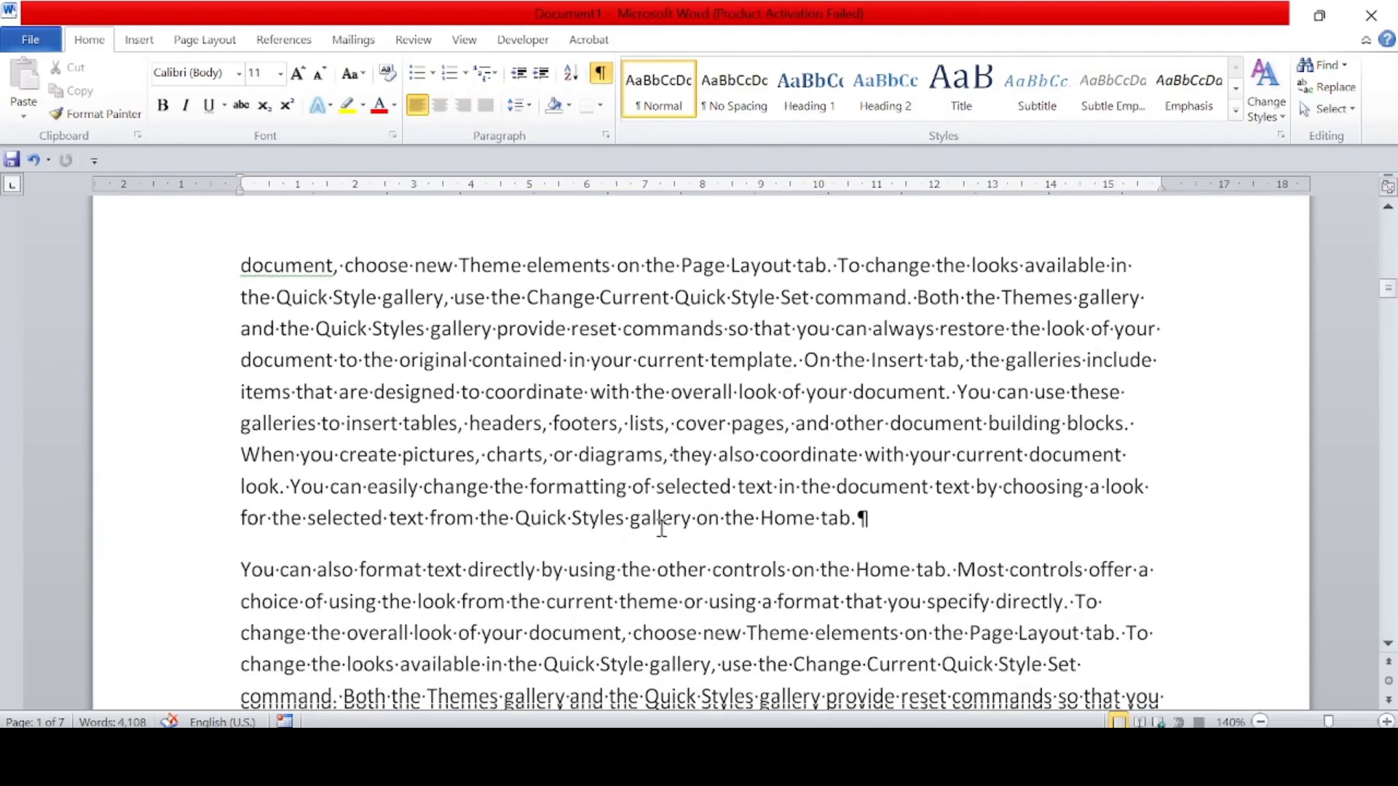
pyautogui.scroll(5, 661, 527)
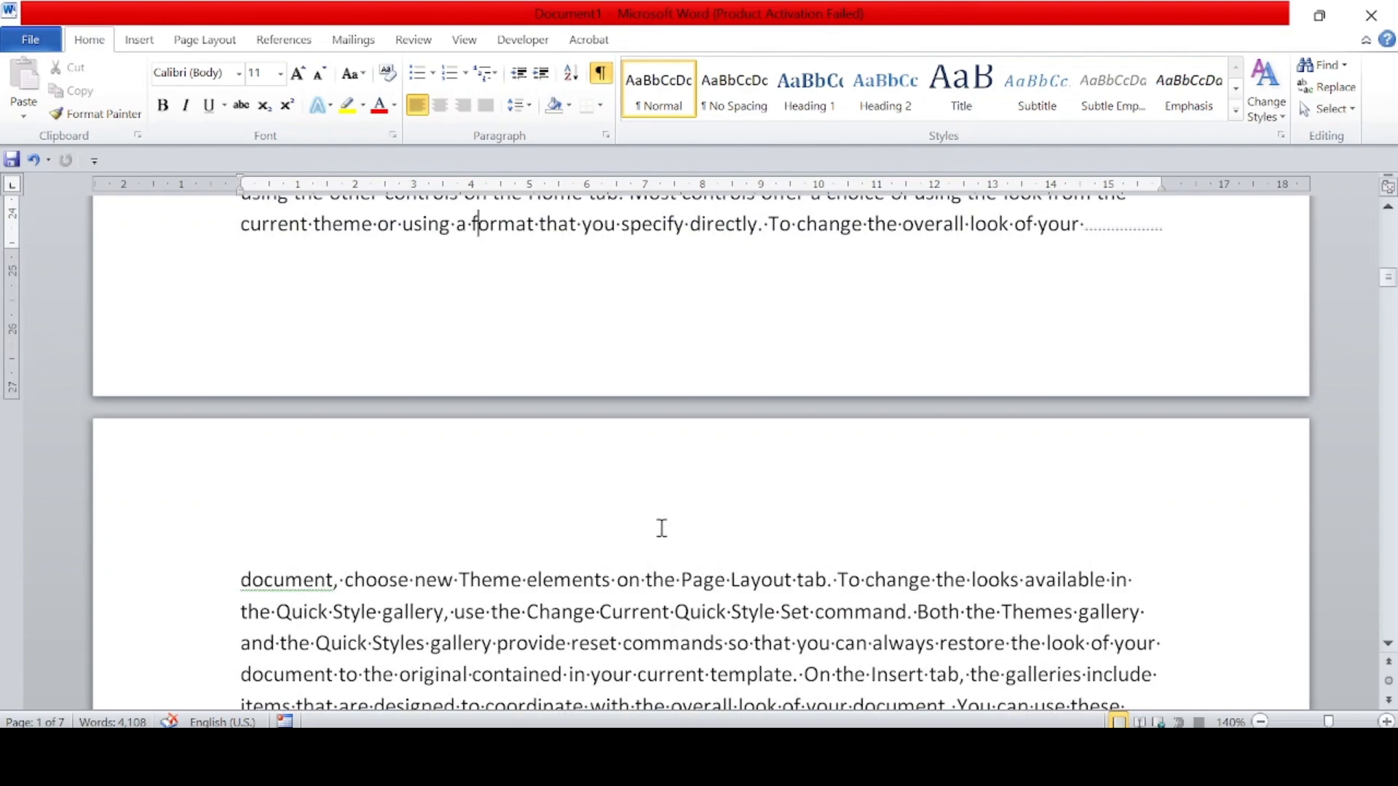
pyautogui.scroll(5, 662, 528)
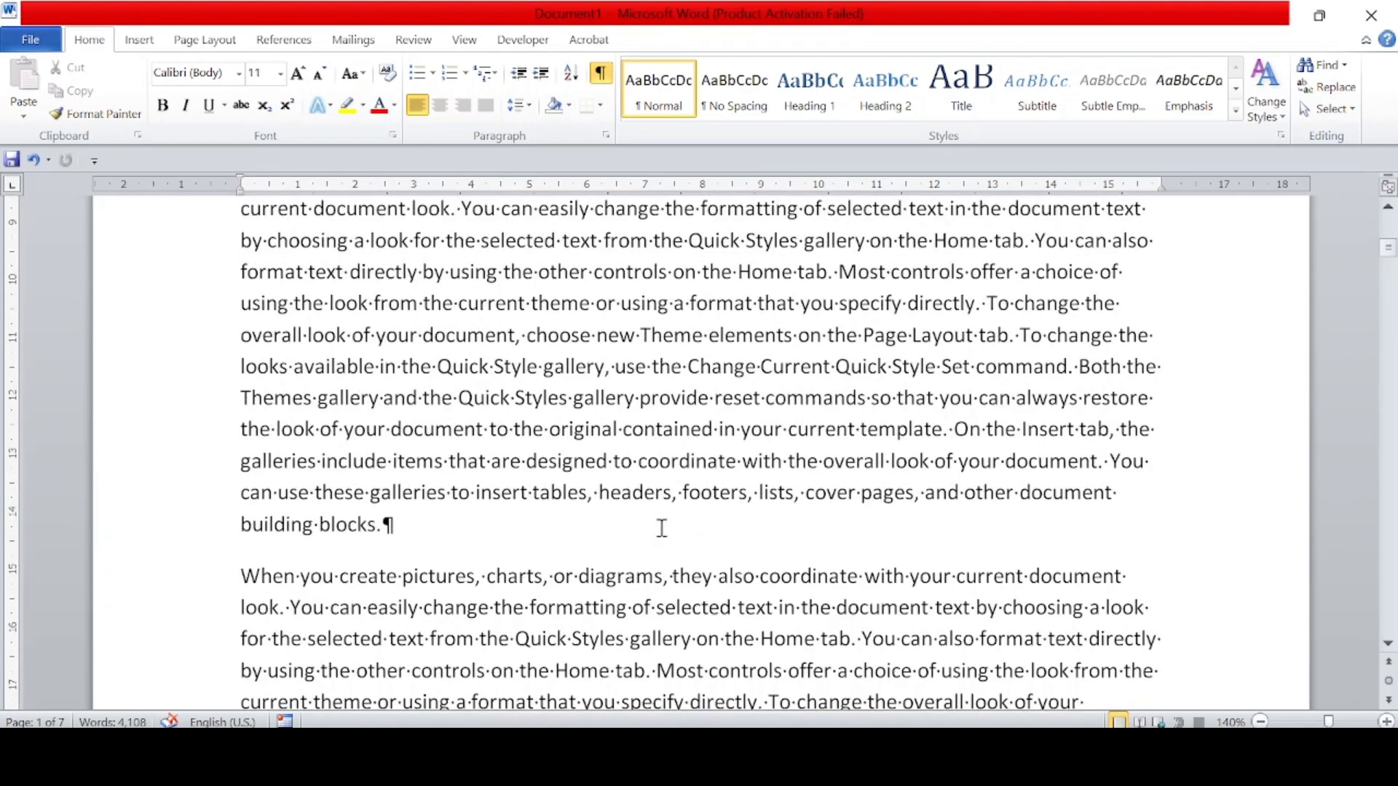